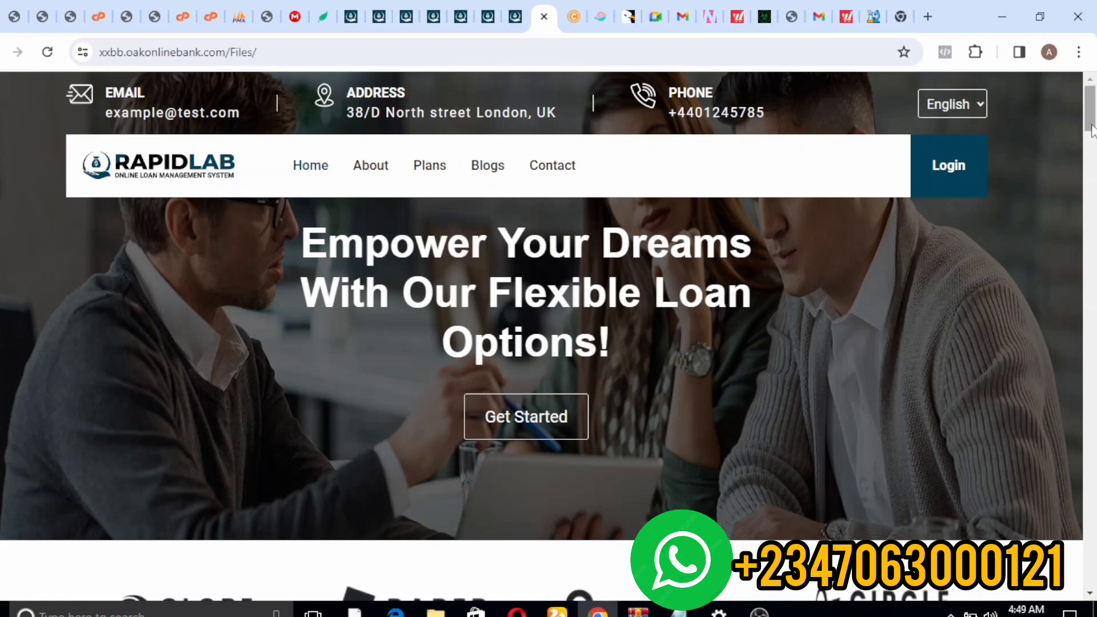
# - Browse the RapidLab homepage, then switch to the tab with the rapidlab/loan plans page
pyautogui.moveTo(1092, 130); pyautogui.dragTo(1093, 197)
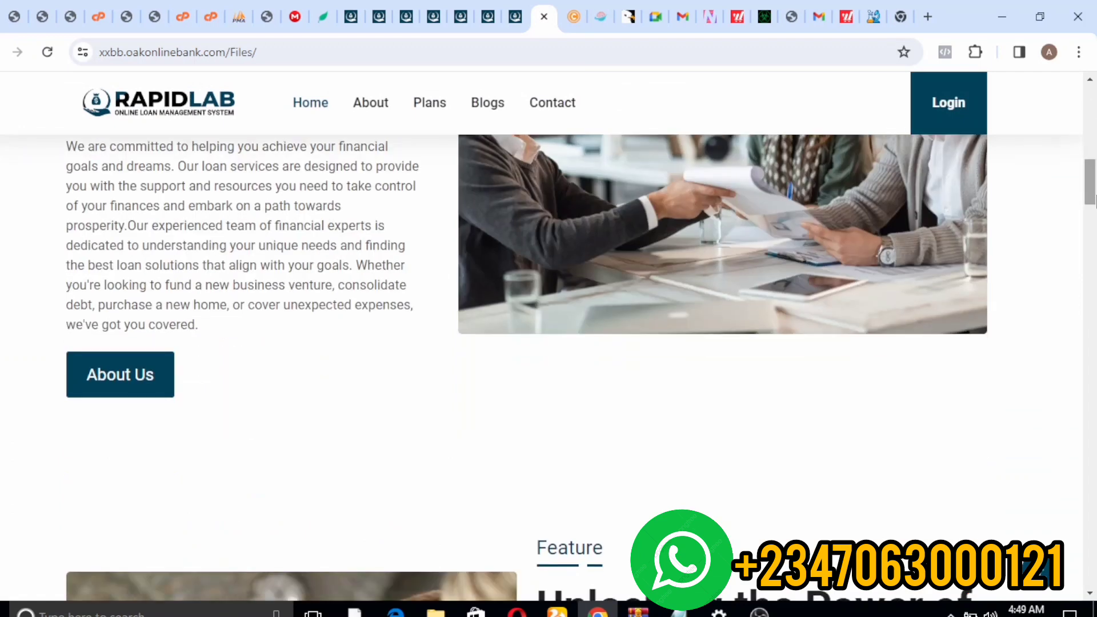
pyautogui.scroll(-4, 1094, 197)
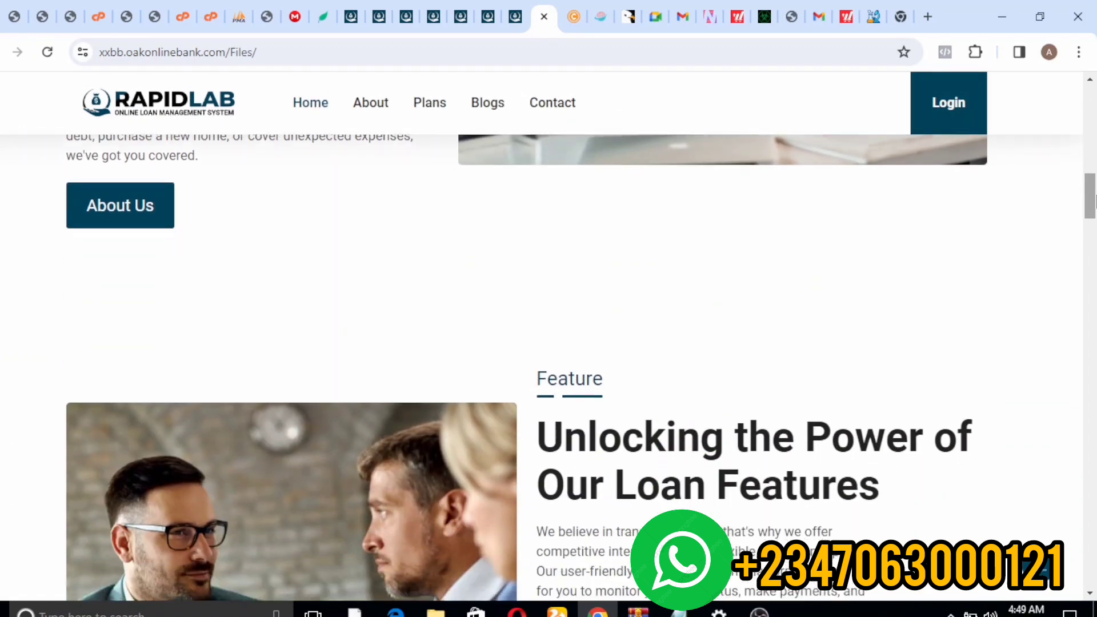
pyautogui.scroll(-6, 1094, 197)
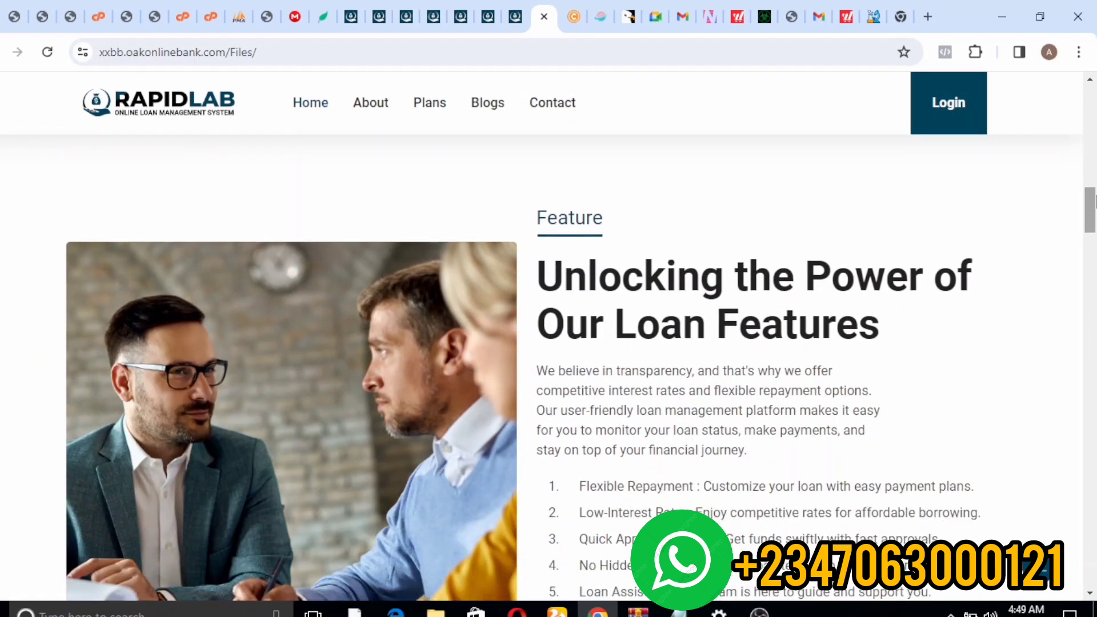
pyautogui.scroll(-15, 1095, 197)
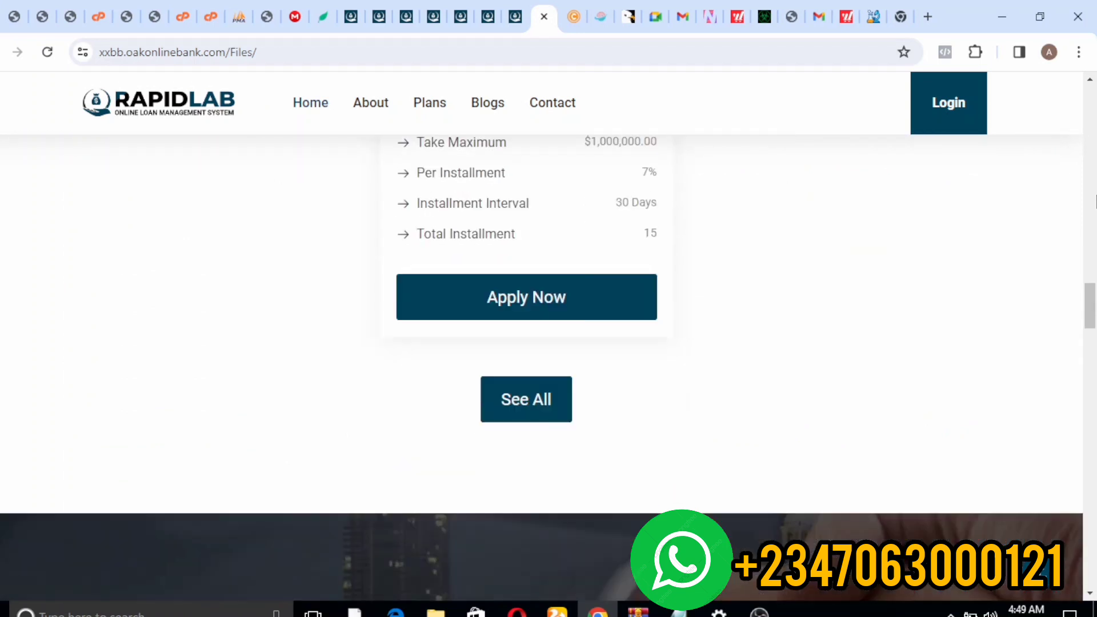
pyautogui.scroll(-2, 1094, 197)
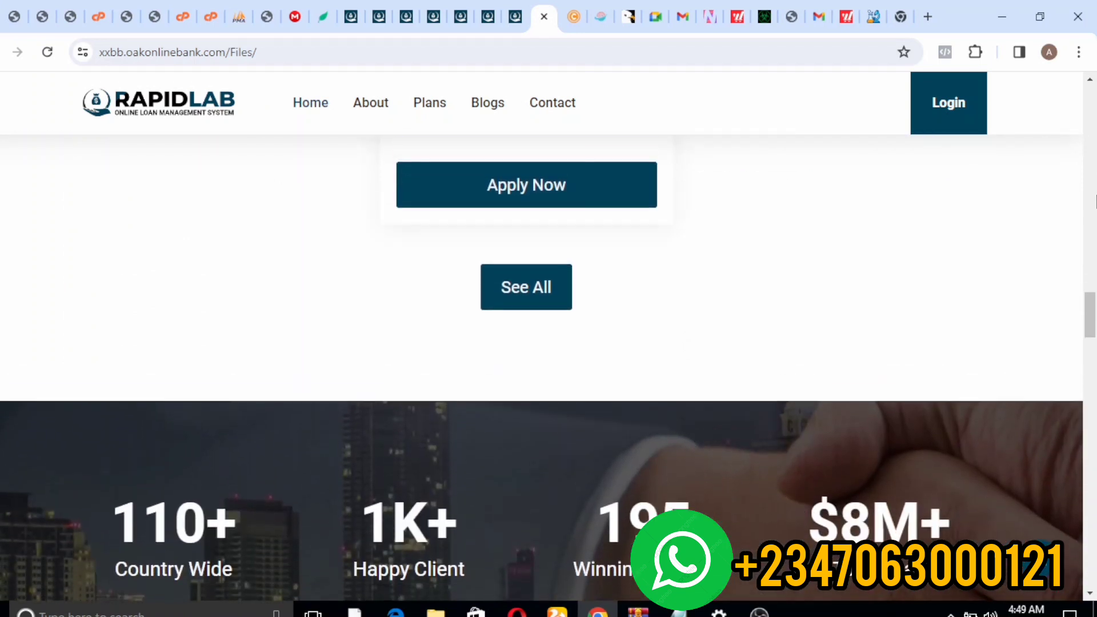
pyautogui.scroll(1, 1095, 197)
pyautogui.scroll(6, 1095, 200)
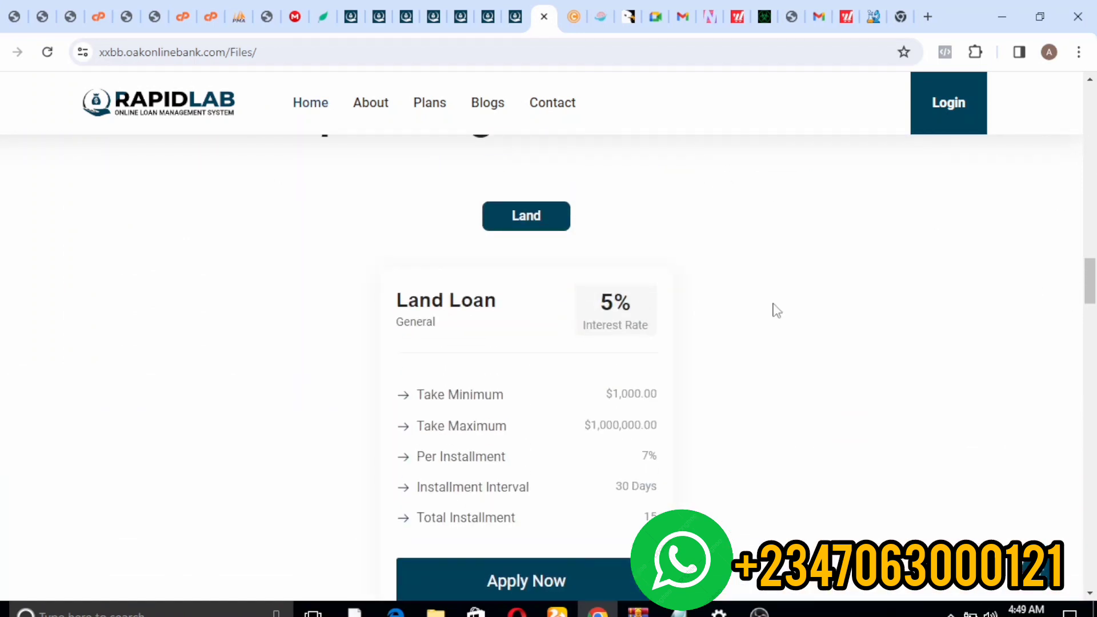
pyautogui.scroll(-1, 906, 268)
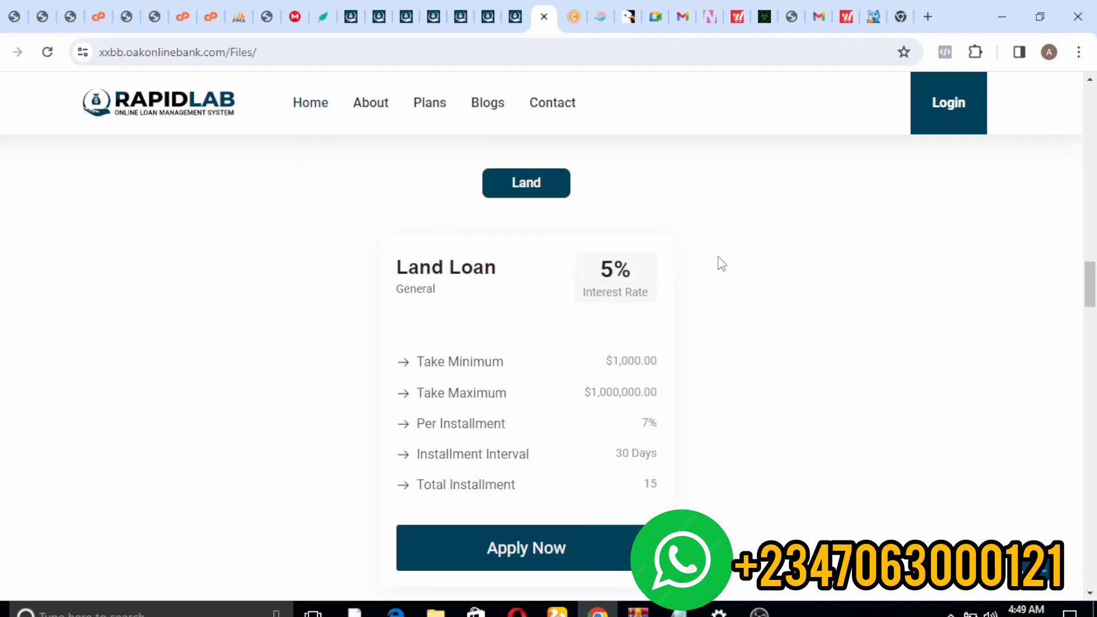
pyautogui.click(350, 16)
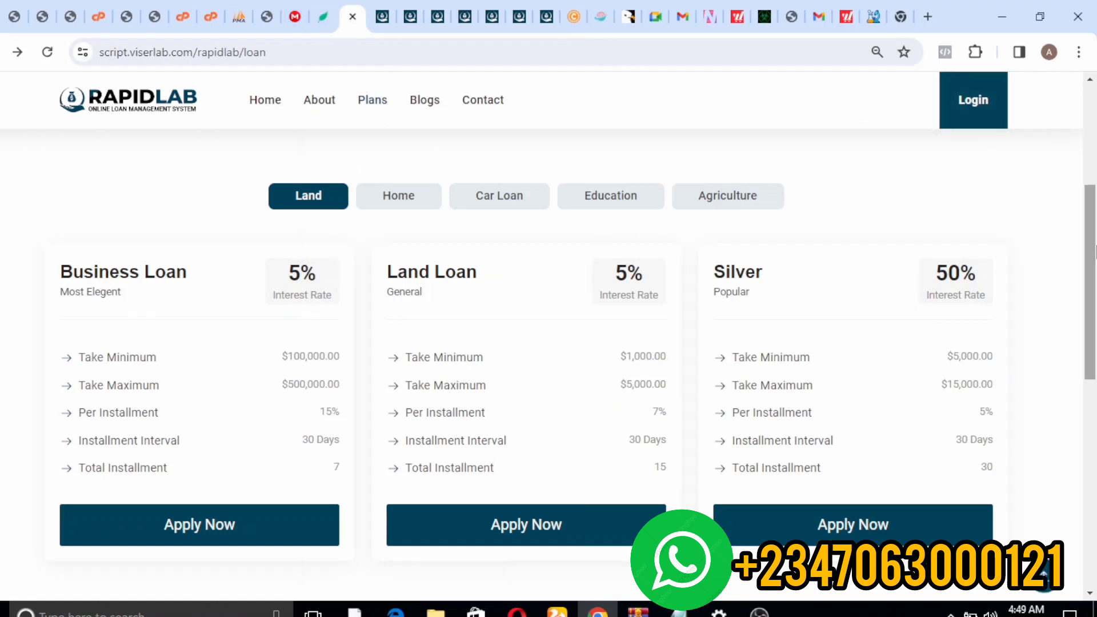
# - Scroll through the Business Loan, Land Loan and Silver loan plans
pyautogui.moveTo(1095, 284)
pyautogui.mouseDown()
pyautogui.moveTo(1095, 225)
pyautogui.moveTo(1095, 288)
pyautogui.mouseUp()
pyautogui.scroll(-3, 1095, 294)
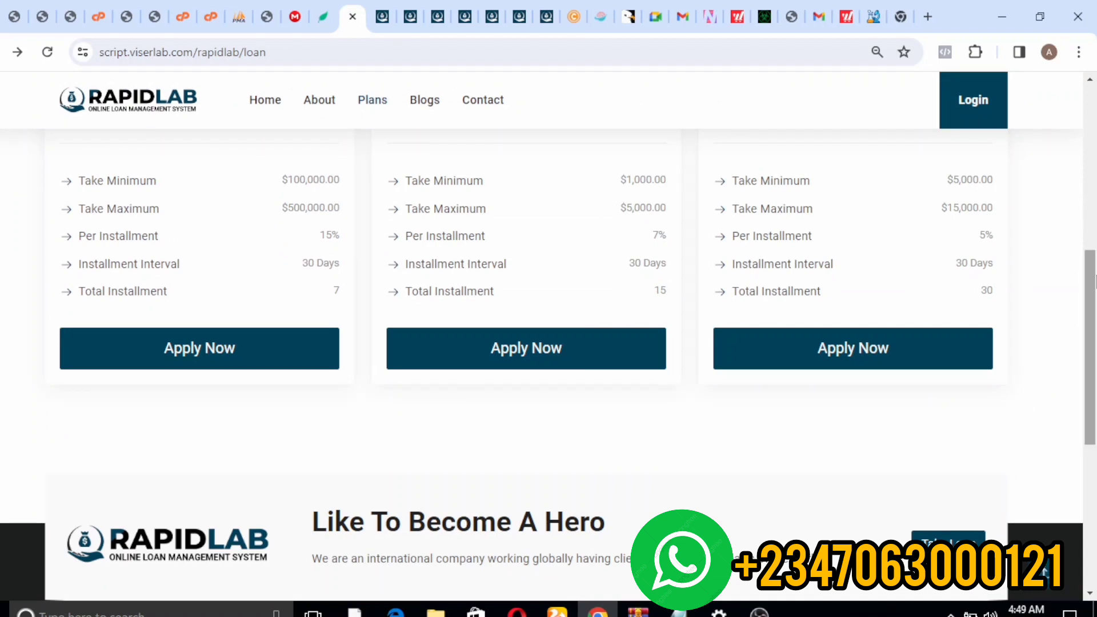
pyautogui.moveTo(1095, 359); pyautogui.dragTo(1092, 305)
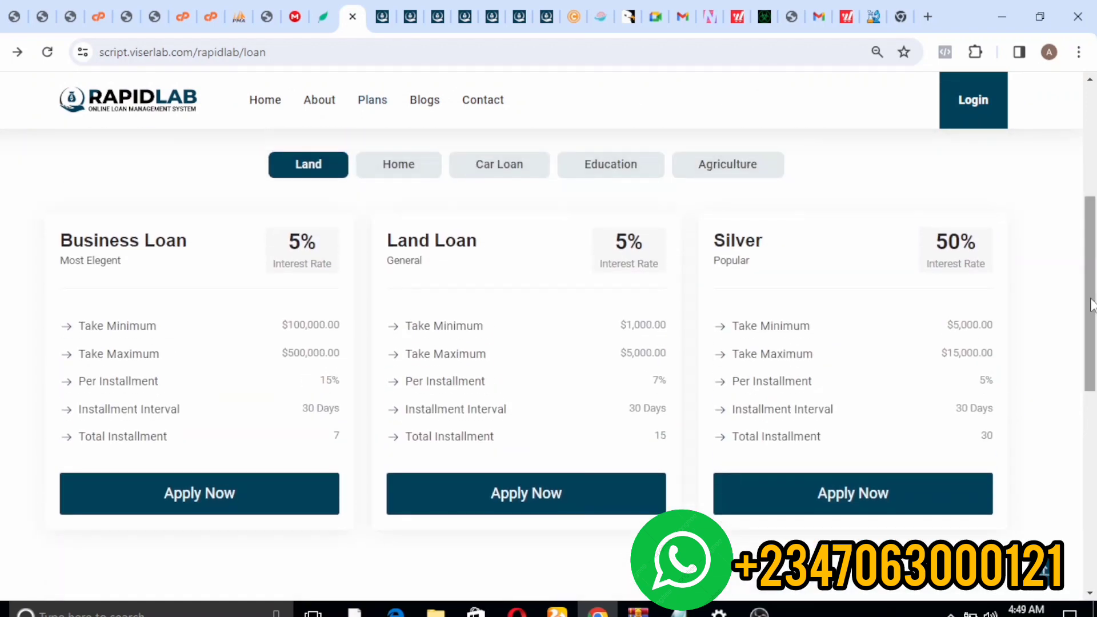
pyautogui.scroll(1, 1092, 305)
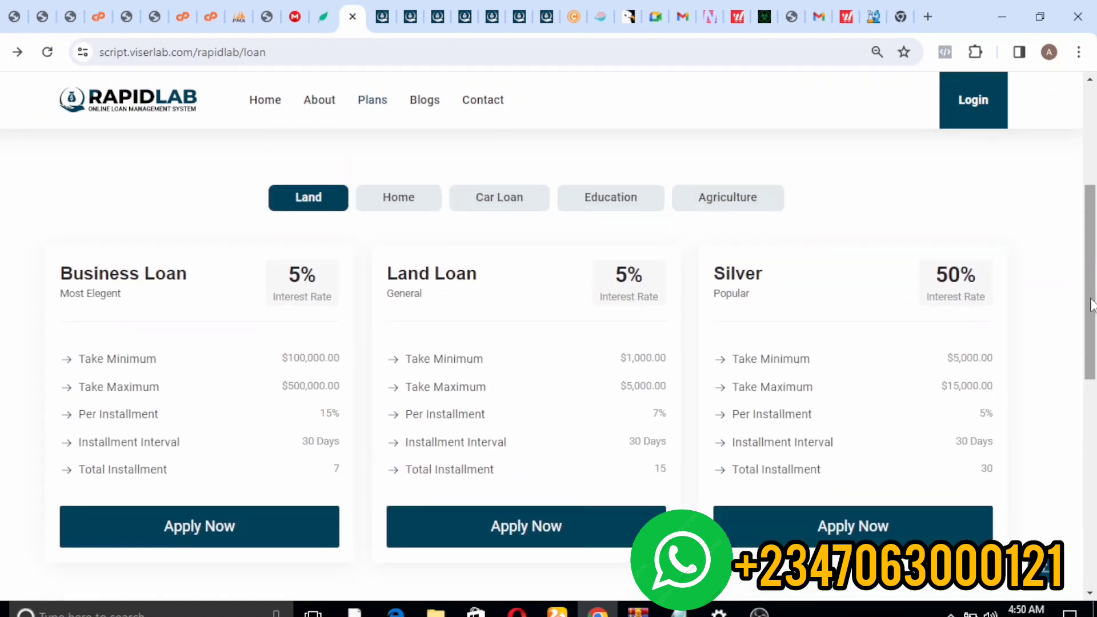
pyautogui.scroll(1, 1092, 304)
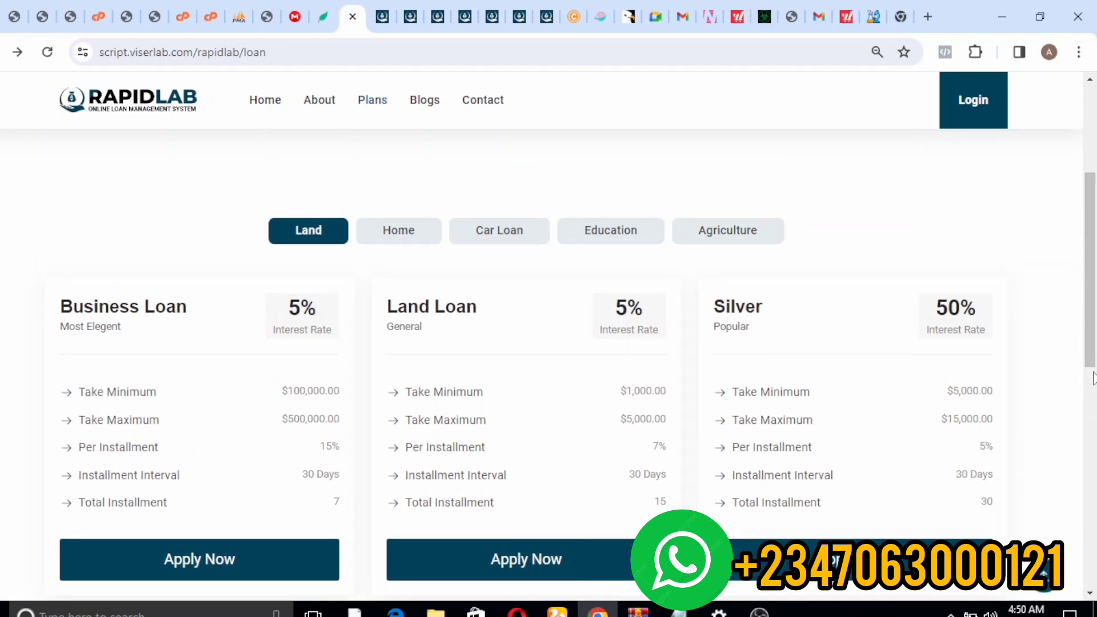
pyautogui.scroll(6, 1093, 374)
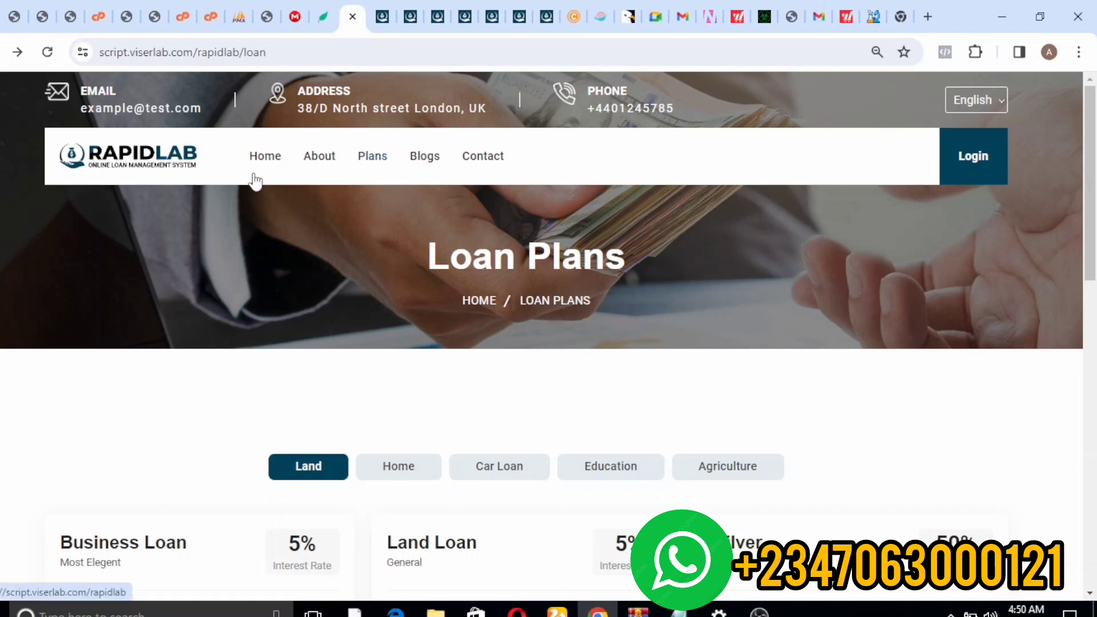
# - Go back to the home page and look over its Empower Your Dreams banner
pyautogui.moveTo(252, 175)
pyautogui.mouseDown()
pyautogui.moveTo(257, 157)
pyautogui.moveTo(259, 166)
pyautogui.mouseUp()
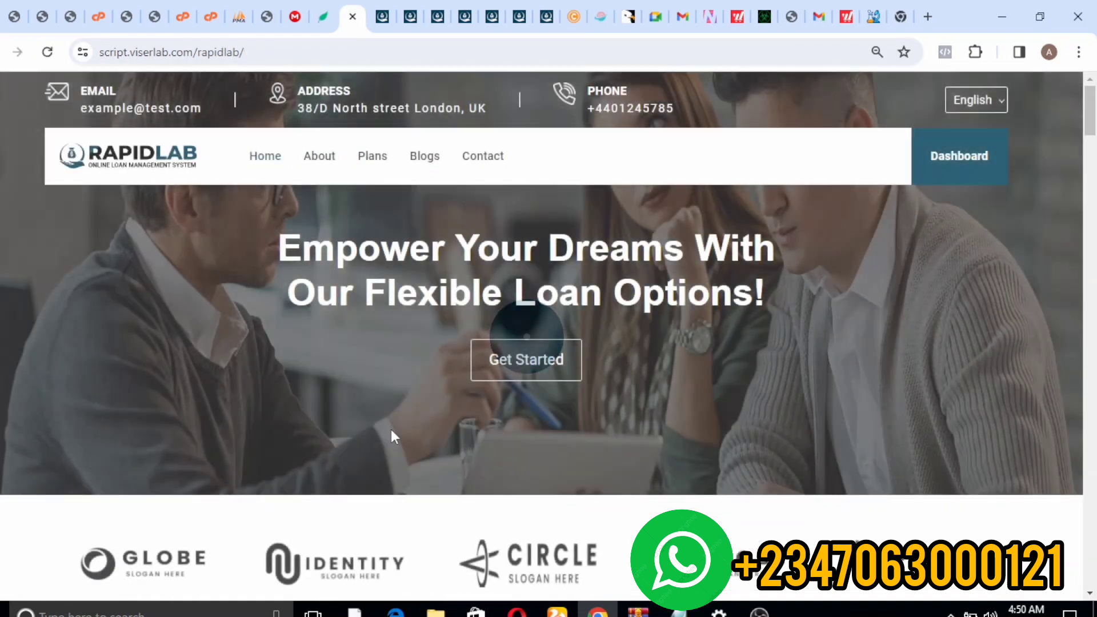
pyautogui.scroll(-1, 308, 219)
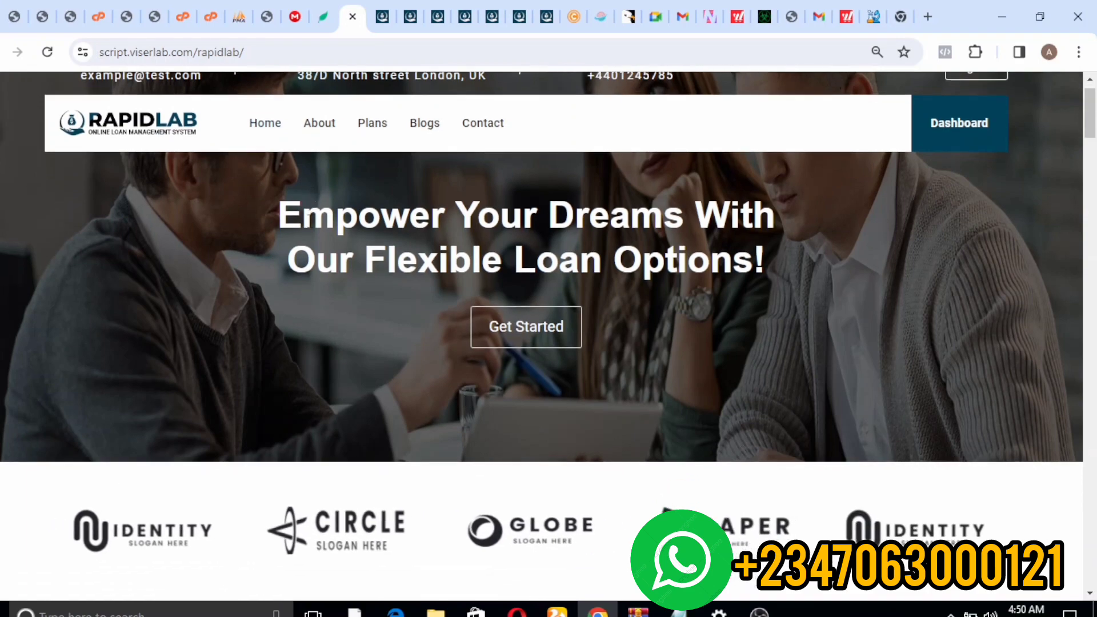
pyautogui.scroll(-8, 309, 222)
pyautogui.scroll(9, 309, 227)
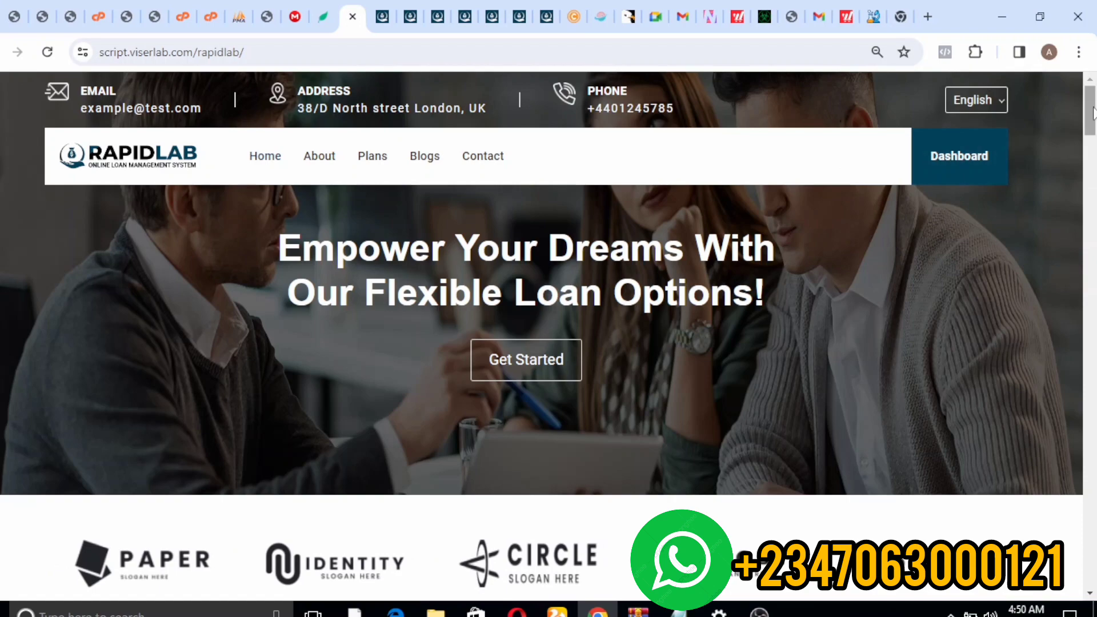
pyautogui.moveTo(1092, 104); pyautogui.dragTo(1075, 5)
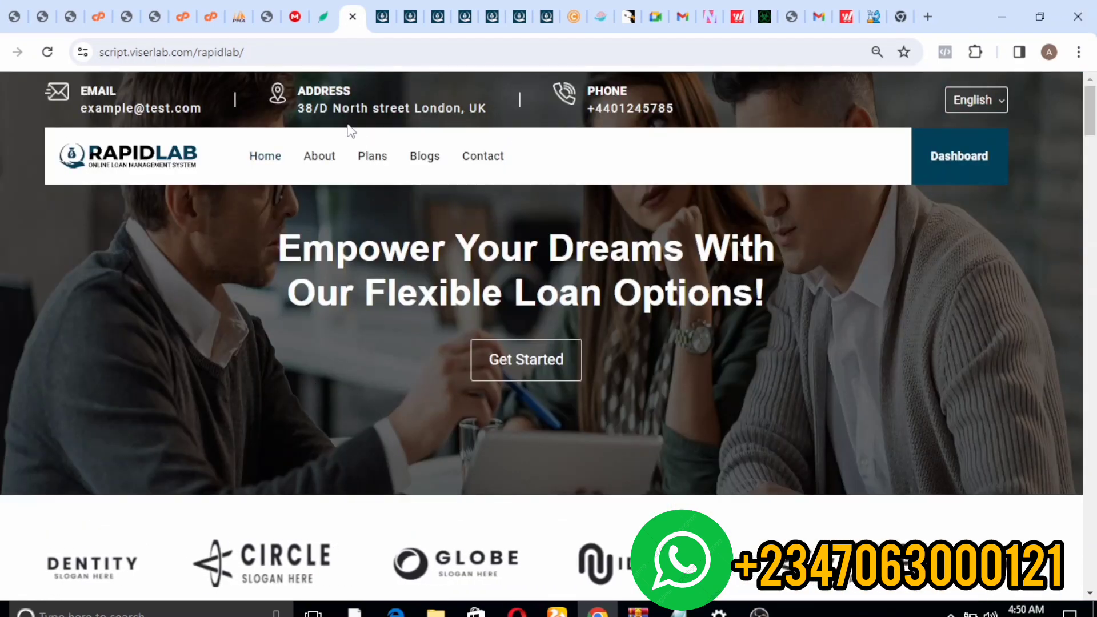
# - From Plans, apply for the Business Loan with an amount of 100000 and confirm it
pyautogui.click(381, 156)
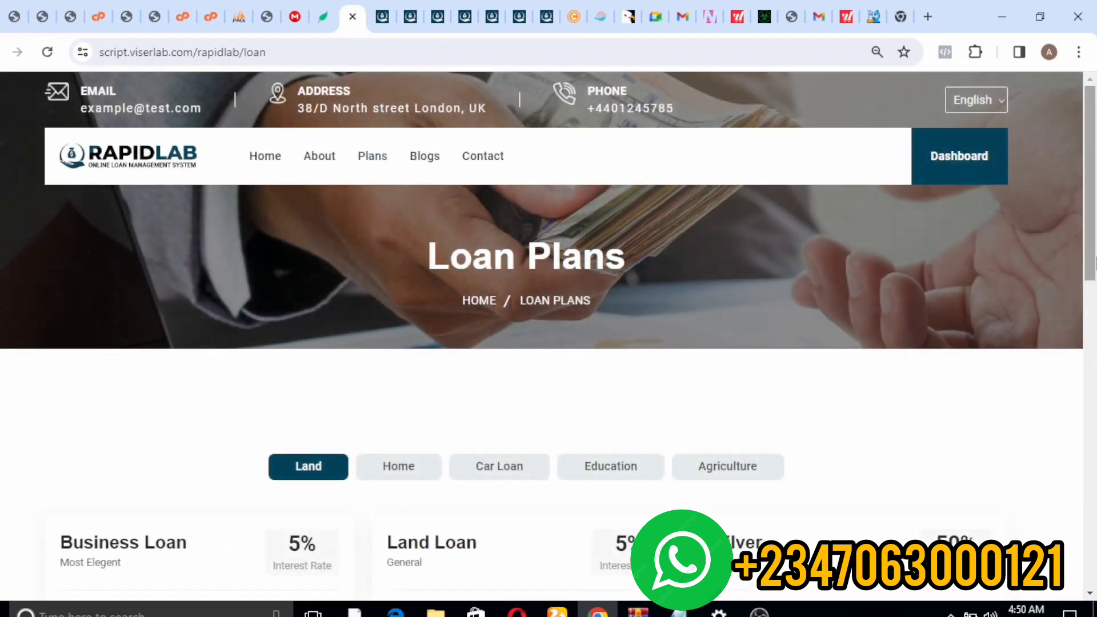
pyautogui.scroll(-1, 1093, 263)
pyautogui.scroll(-5, 1093, 278)
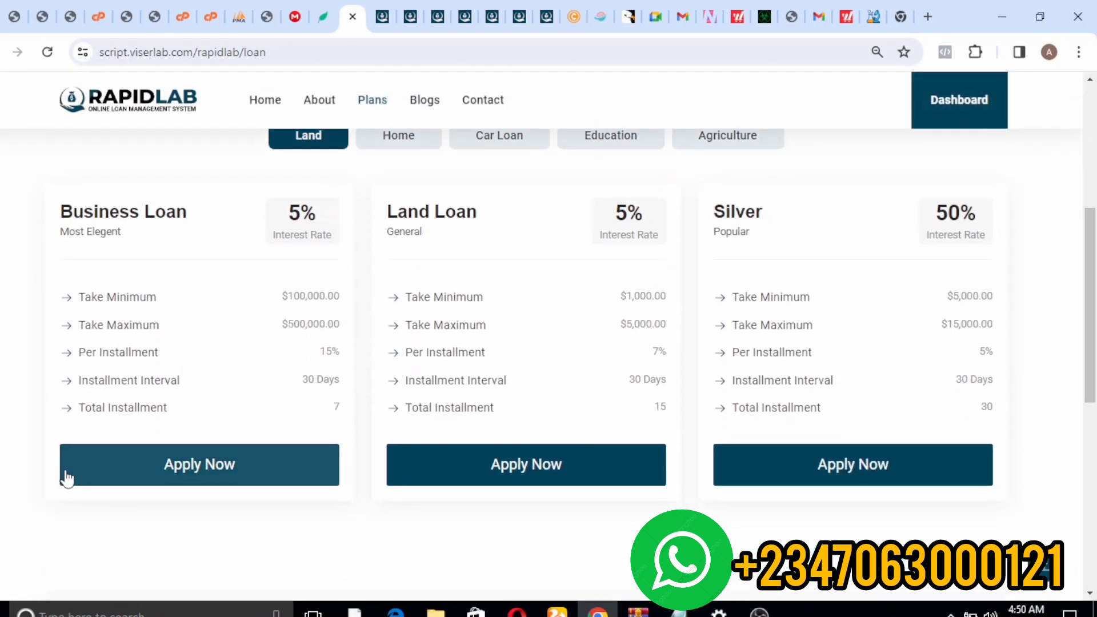
pyautogui.click(115, 469)
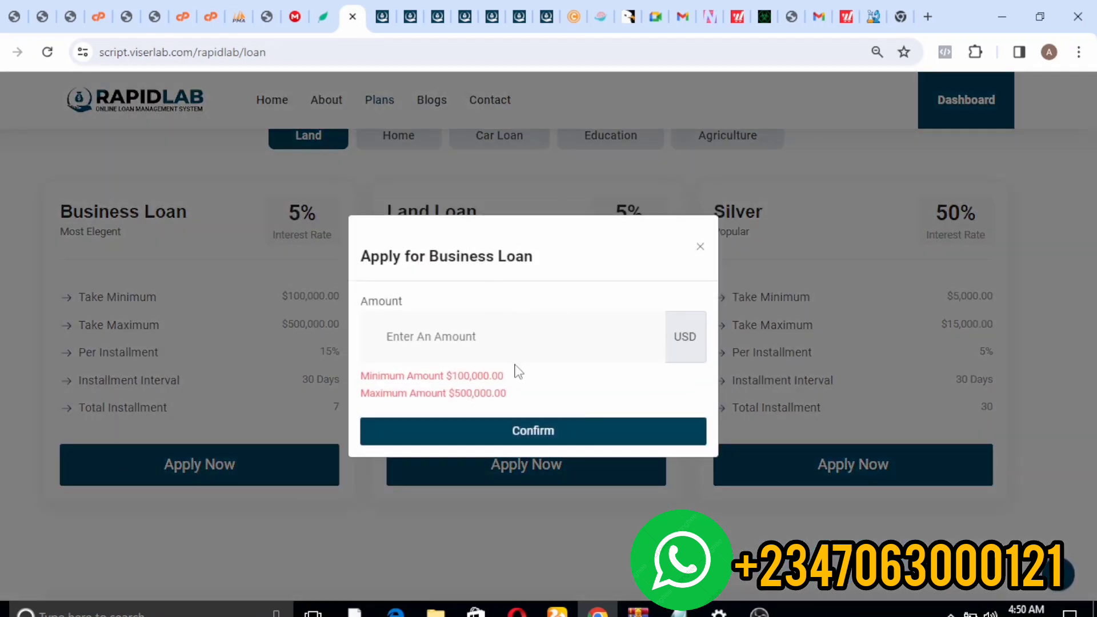
pyautogui.click(485, 344)
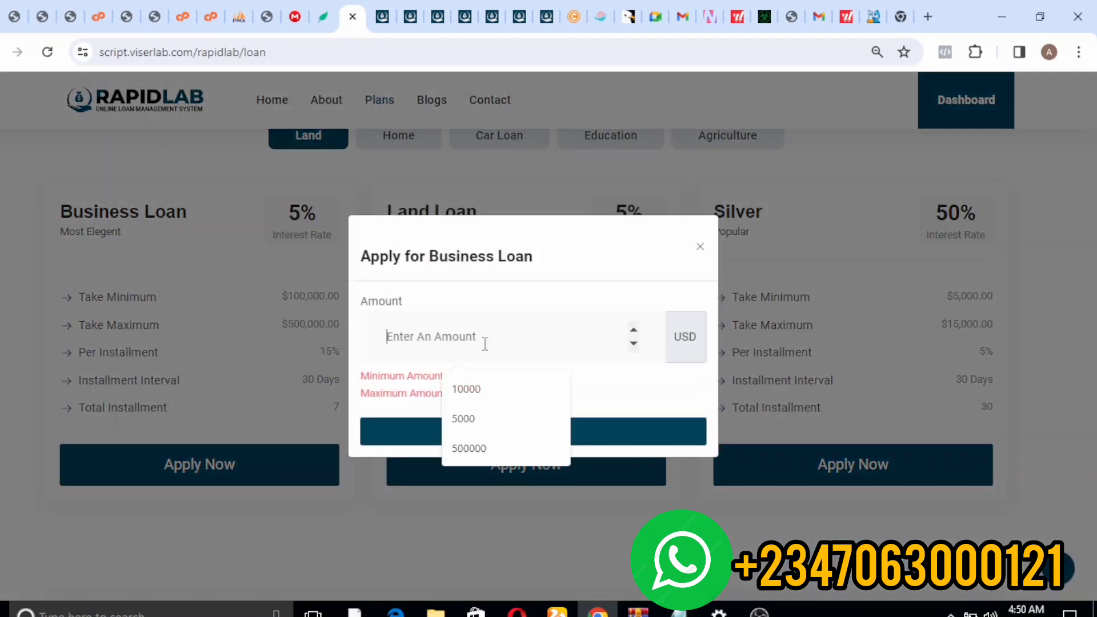
pyautogui.click(495, 390)
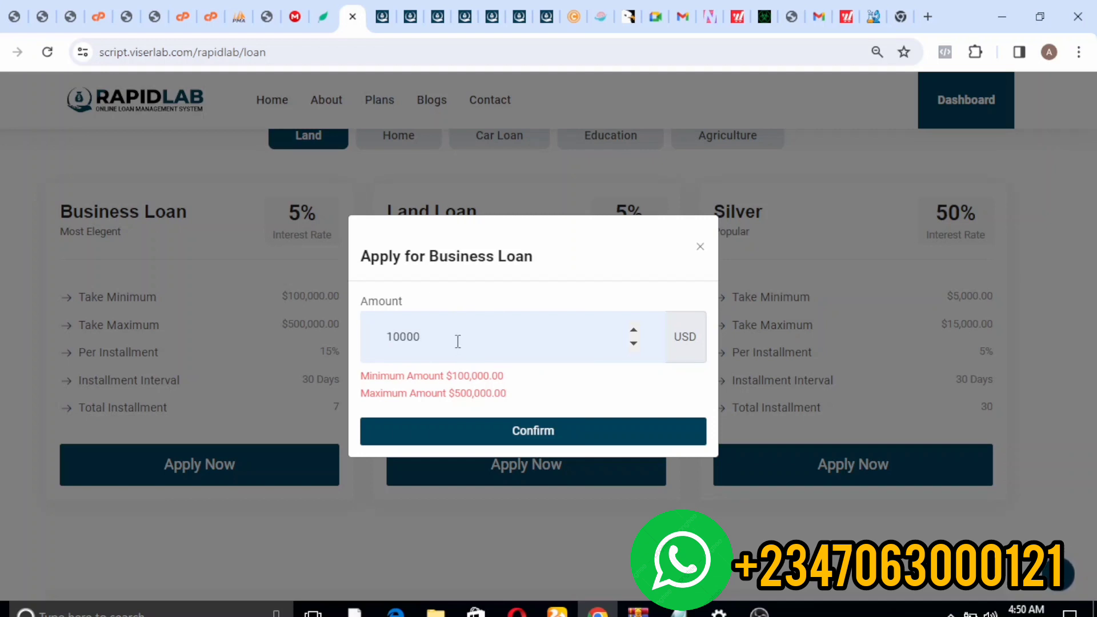
pyautogui.write('0')
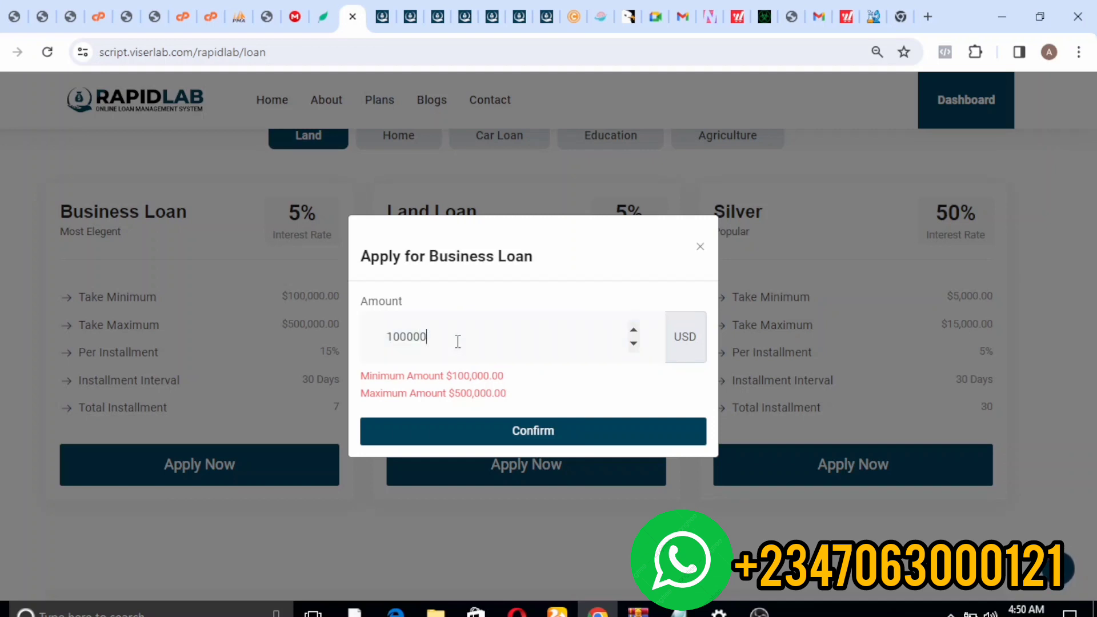
pyautogui.click(435, 425)
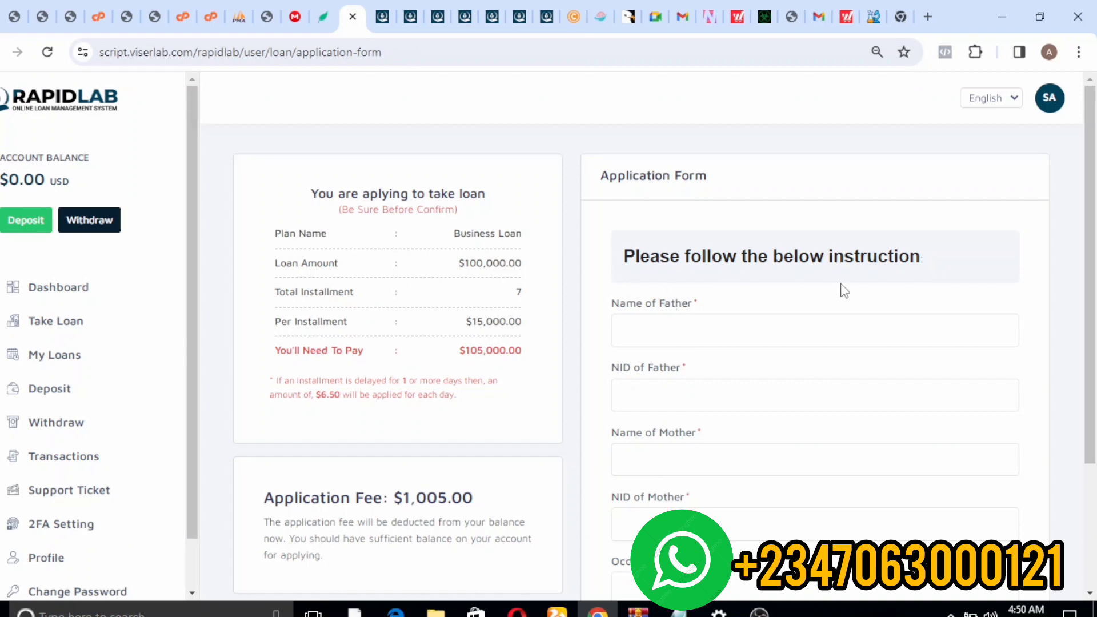
# - Review the application form's $1,005.00 fee and applicant fields, then return to the live site
pyautogui.scroll(-1, 1092, 171)
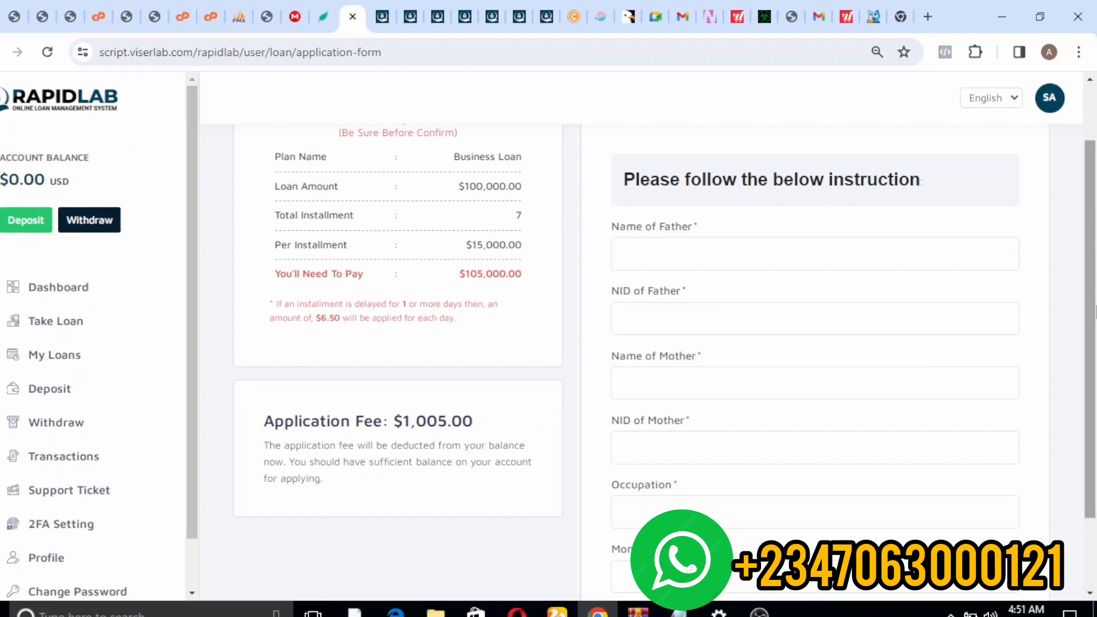
pyautogui.moveTo(1092, 313); pyautogui.dragTo(1092, 371)
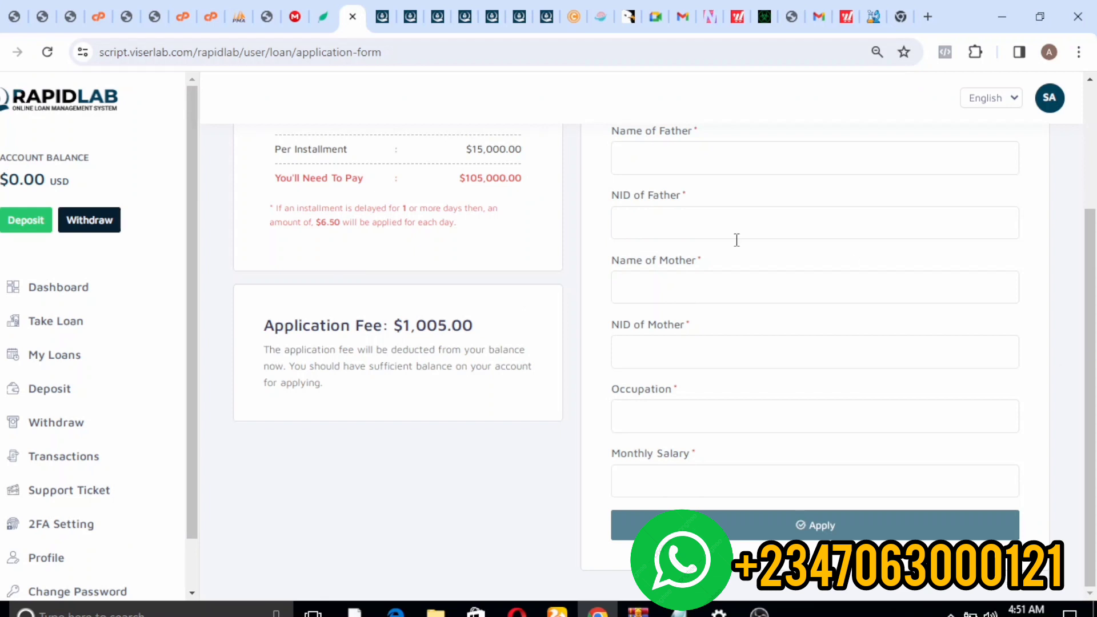
pyautogui.click(546, 15)
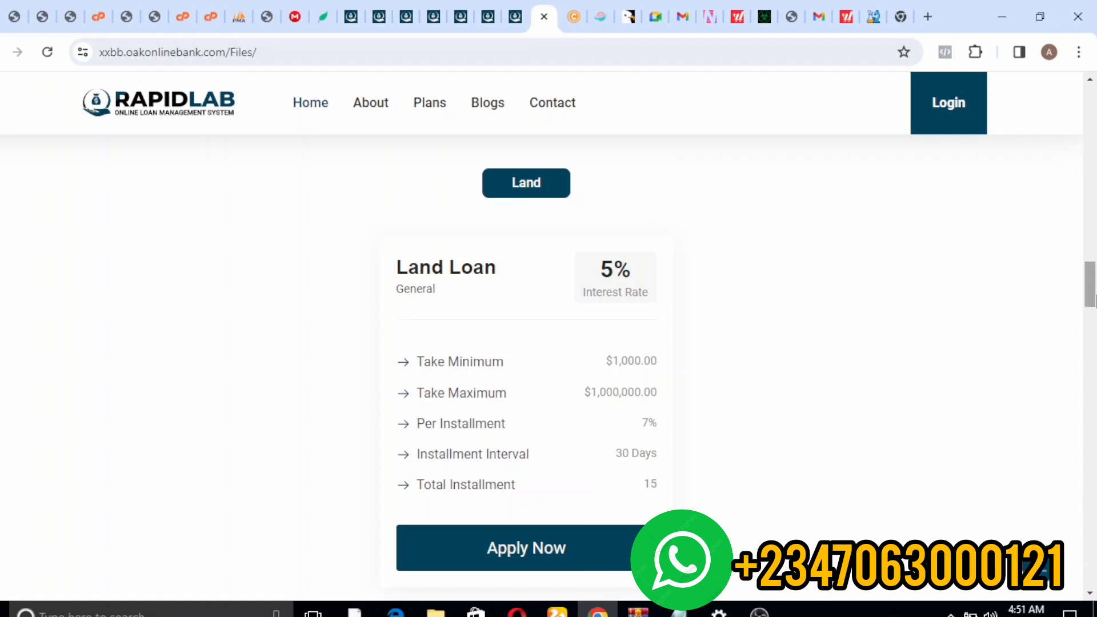
# - Open the live site's Login page and complete the account password in the sign-in form
pyautogui.moveTo(1093, 297); pyautogui.dragTo(1085, 91)
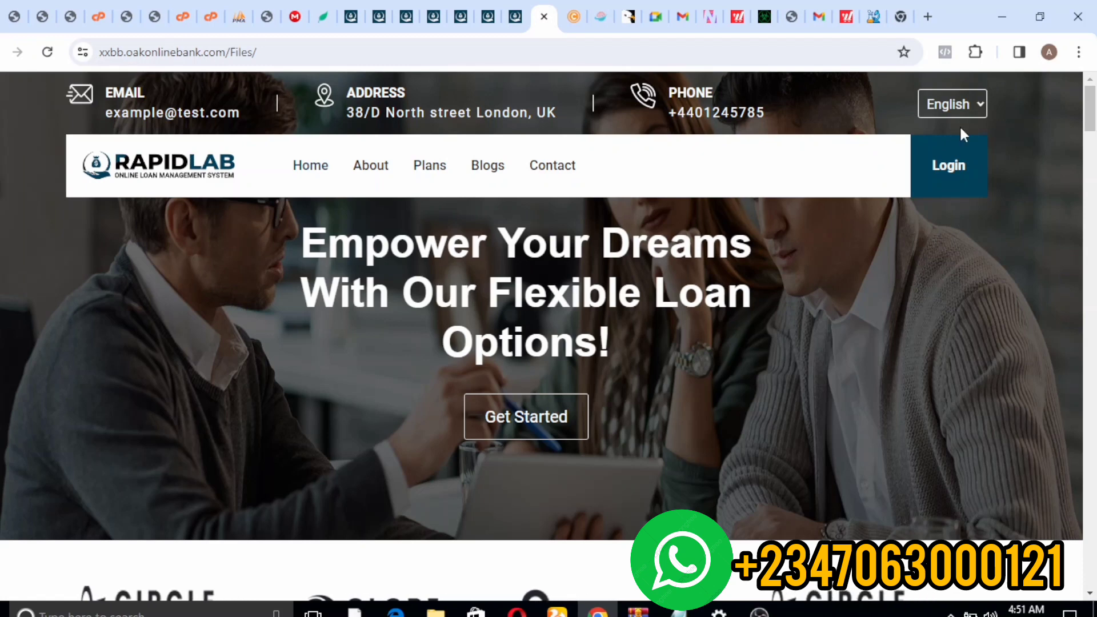
pyautogui.click(945, 173)
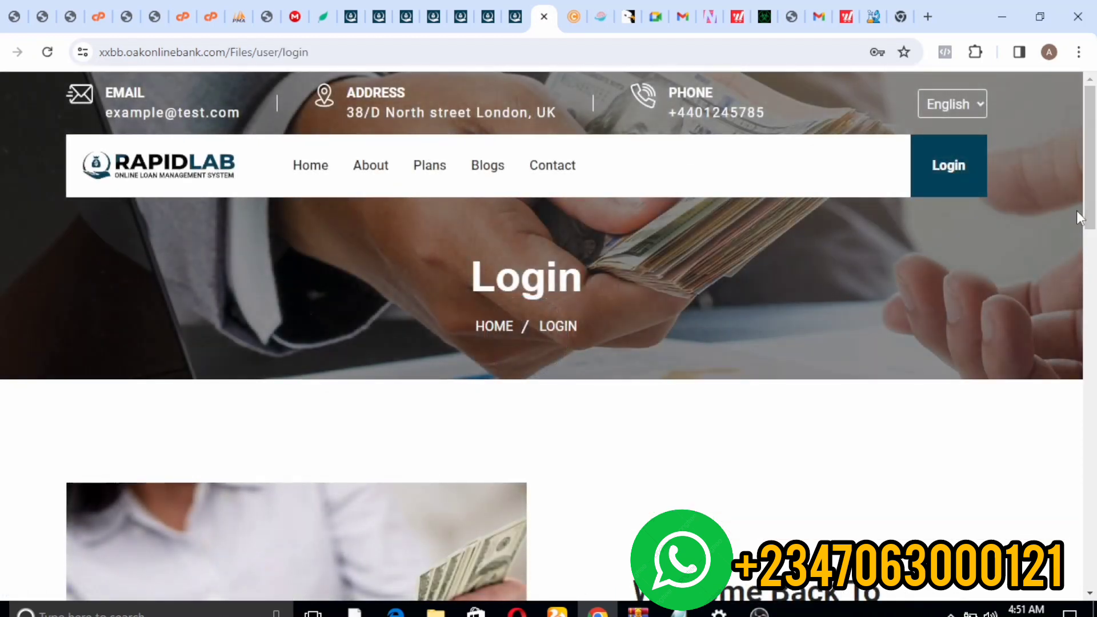
pyautogui.scroll(-8, 1077, 213)
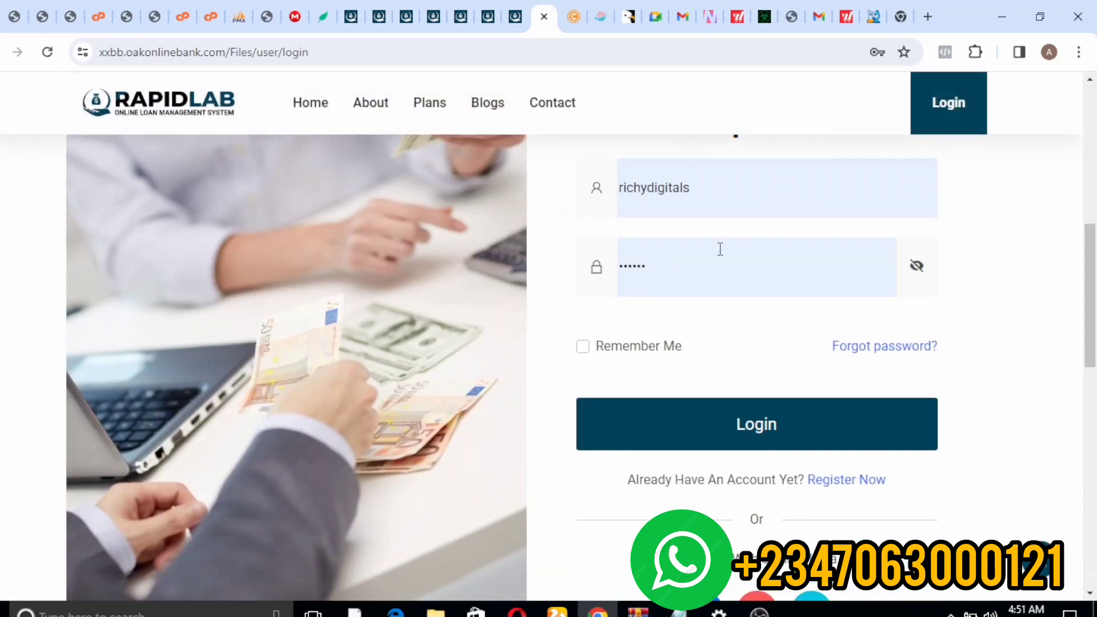
pyautogui.click(721, 247)
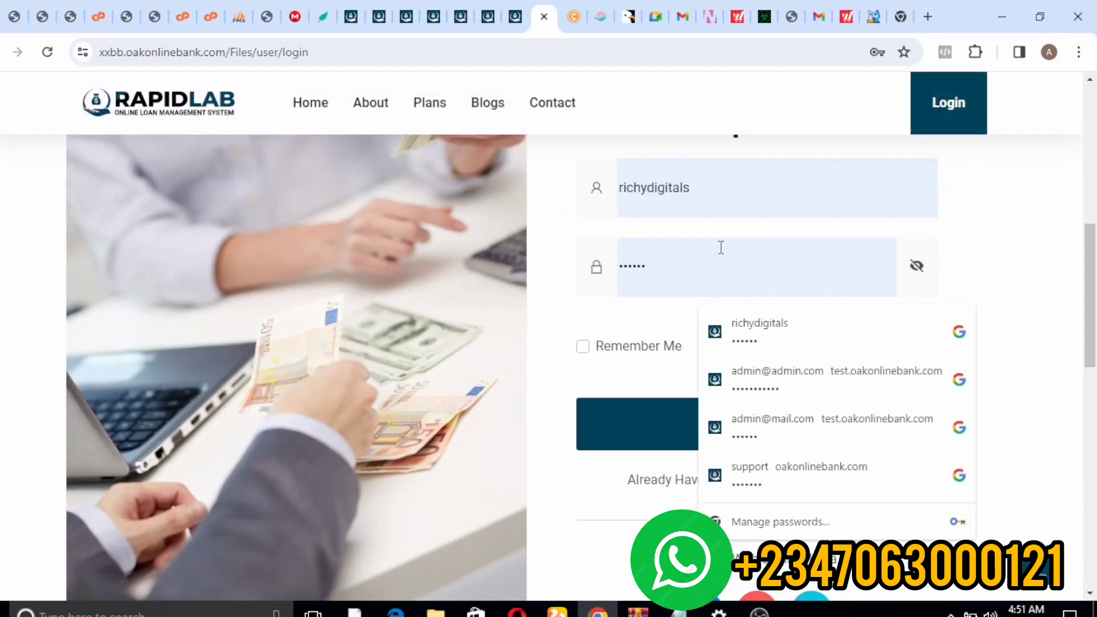
pyautogui.write('••')
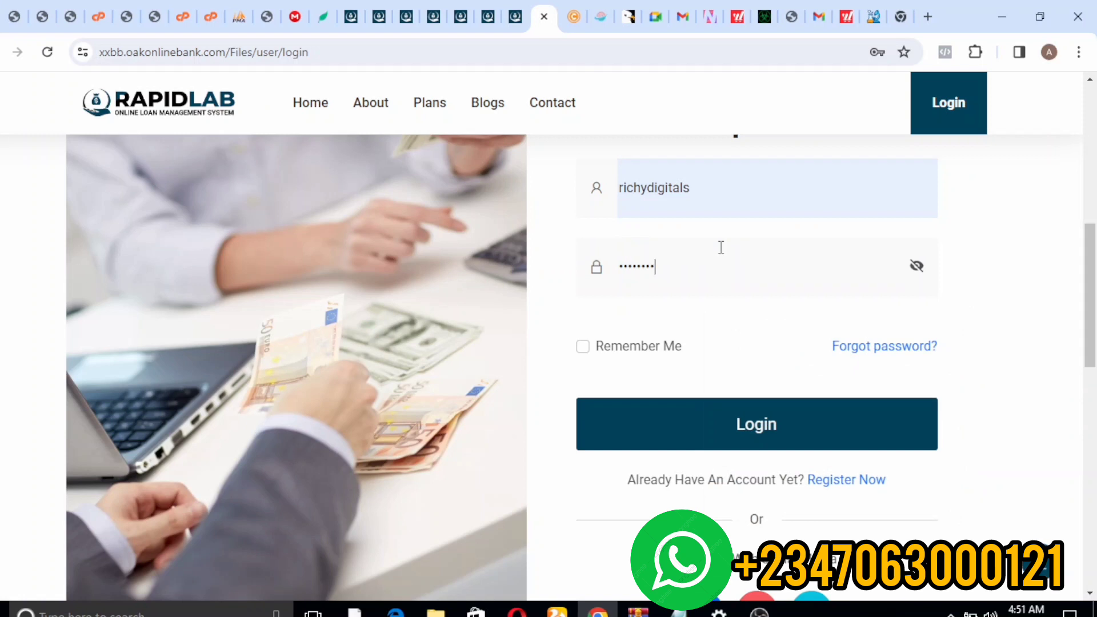
# - Log in, decline Chrome's password update, and open the Deposit page from the sidebar
pyautogui.click(702, 418)
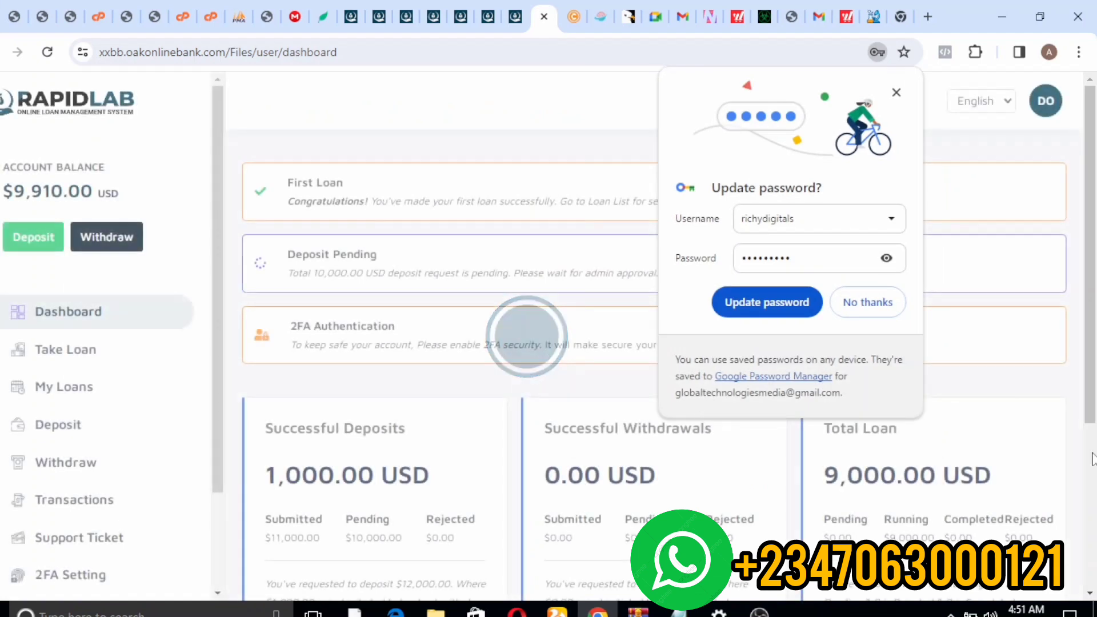
pyautogui.click(862, 304)
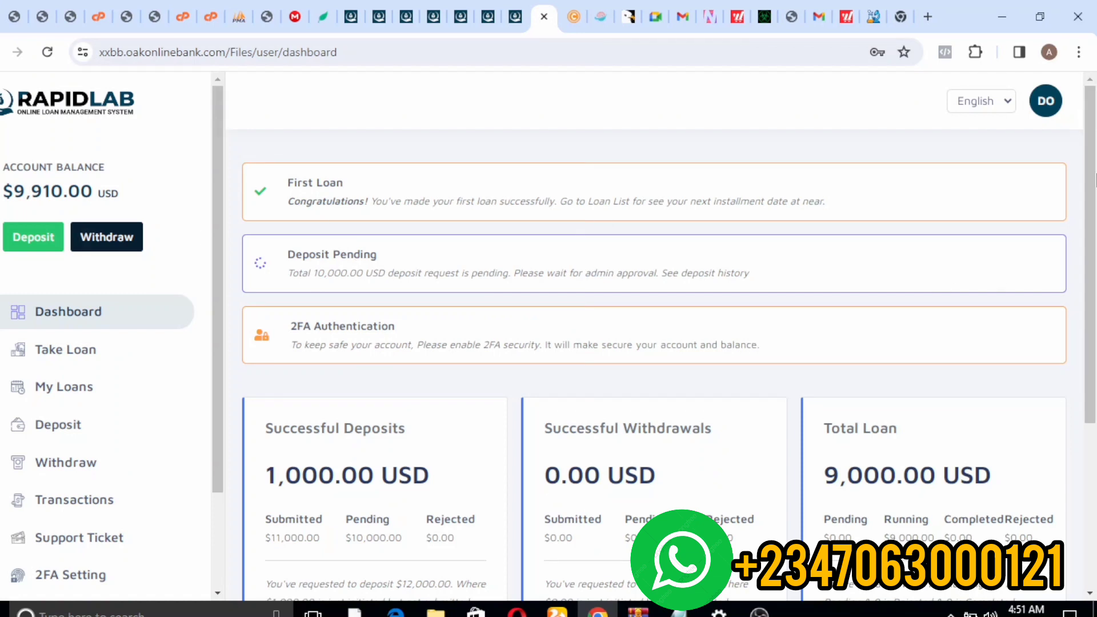
pyautogui.scroll(-4, 1095, 181)
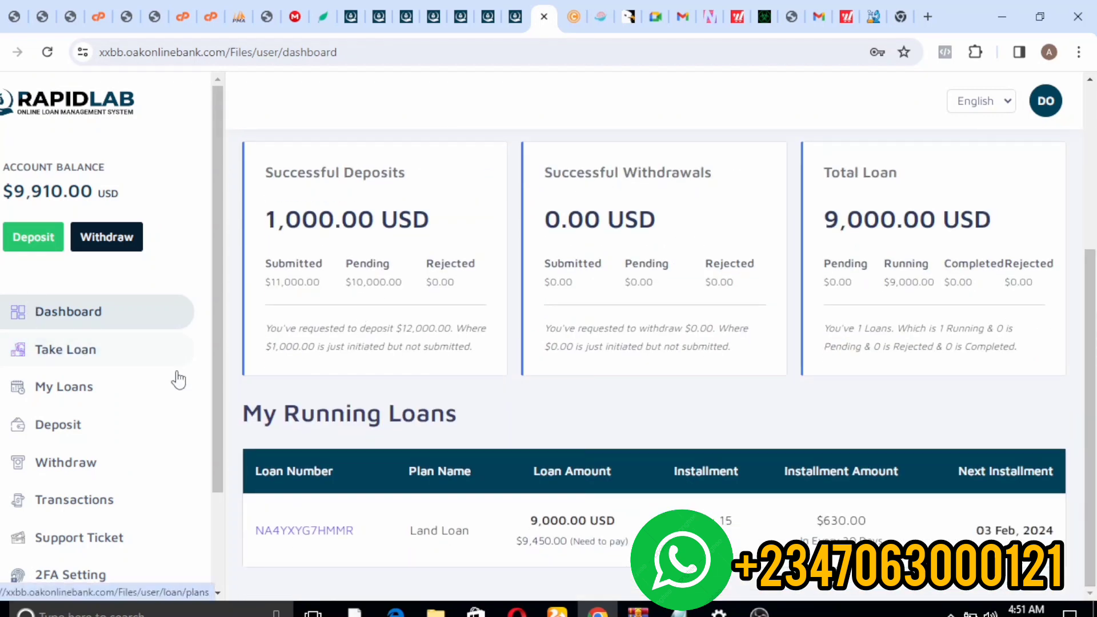
pyautogui.click(38, 239)
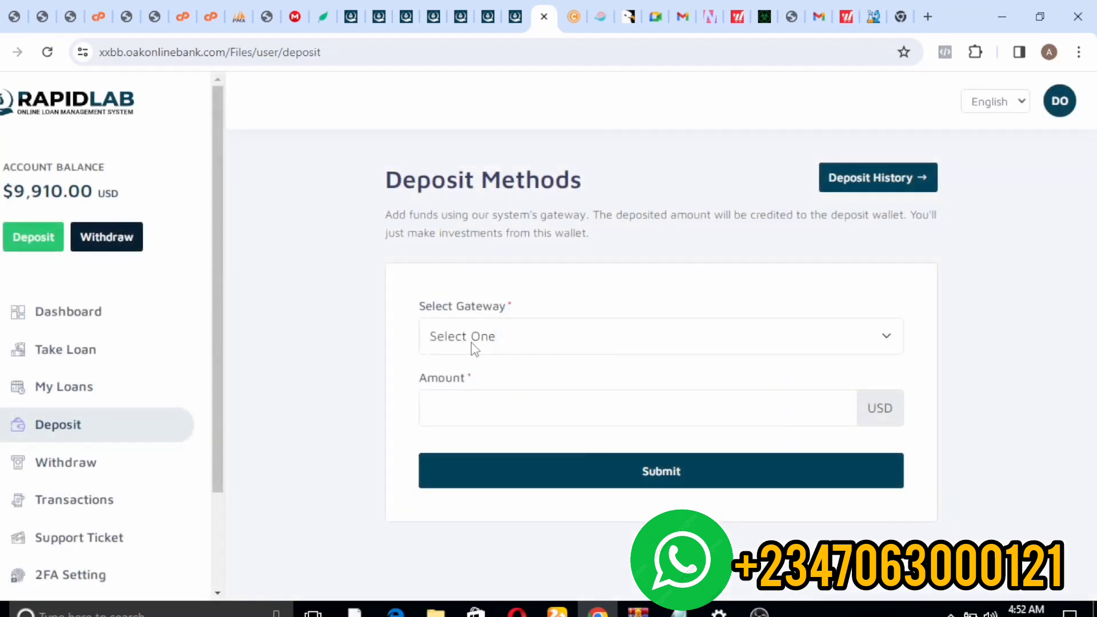
# - Choose the Bitcoin gateway, enter a 20000 USD amount and submit the deposit
pyautogui.click(471, 342)
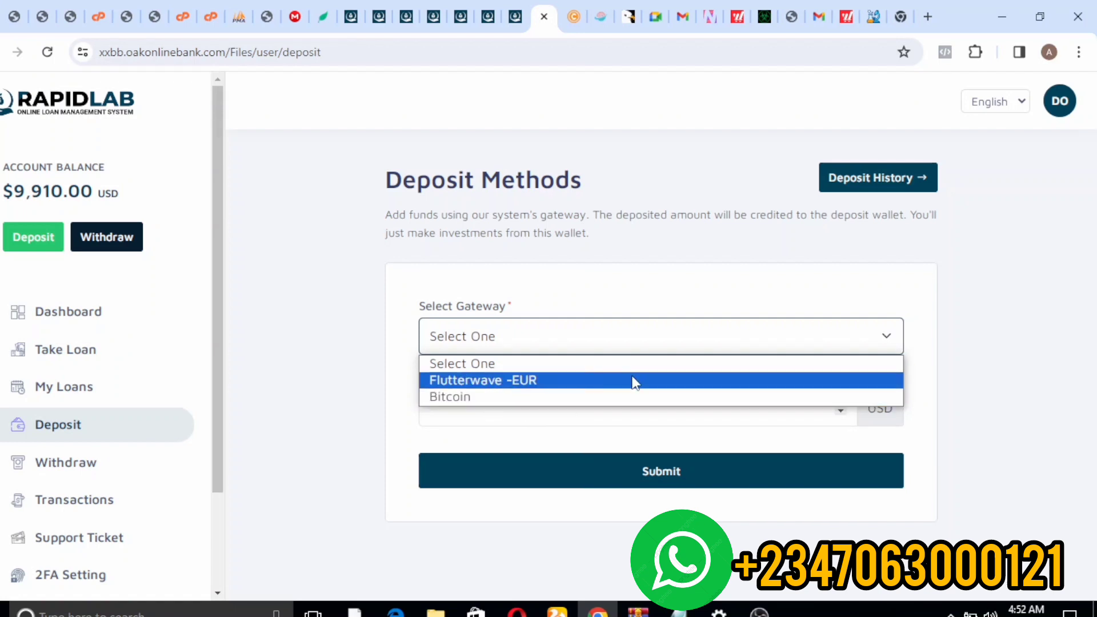
pyautogui.click(610, 448)
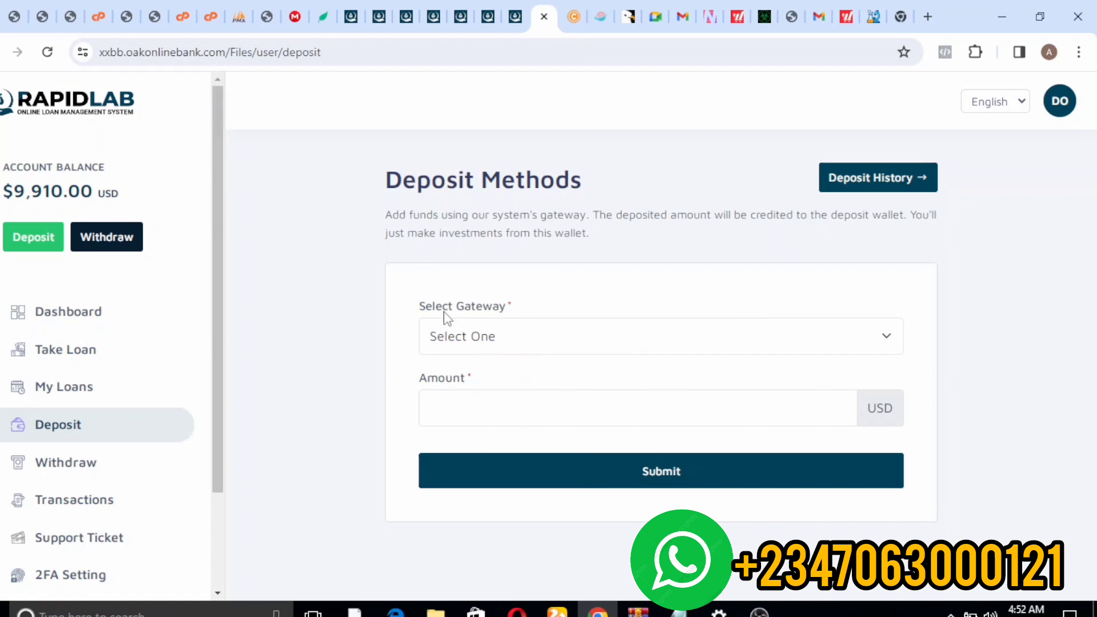
pyautogui.click(450, 345)
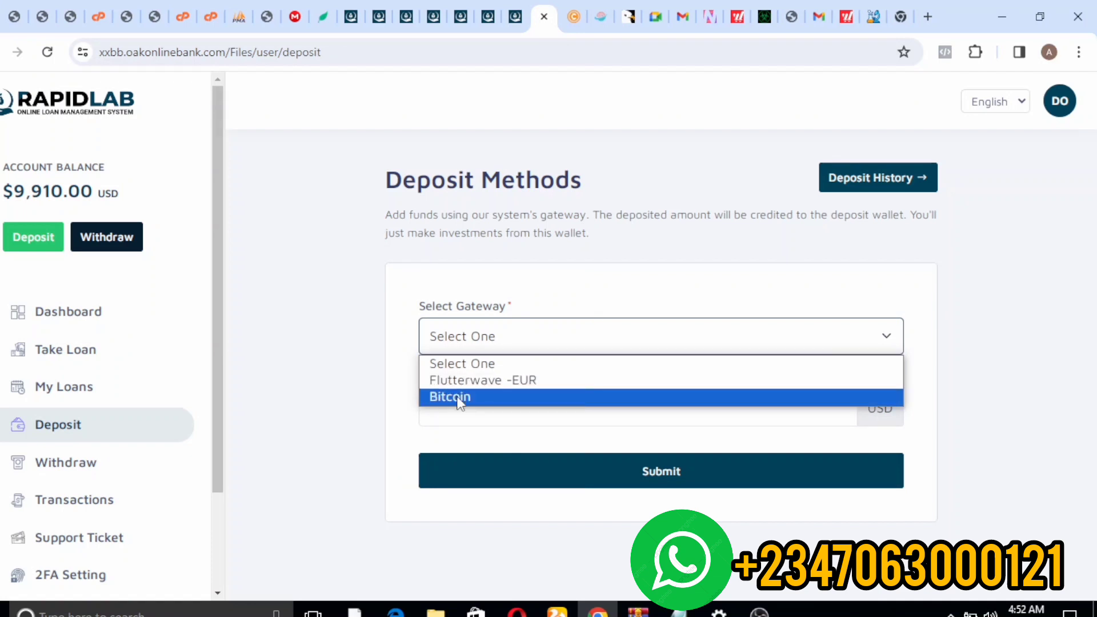
pyautogui.click(459, 396)
pyautogui.click(490, 405)
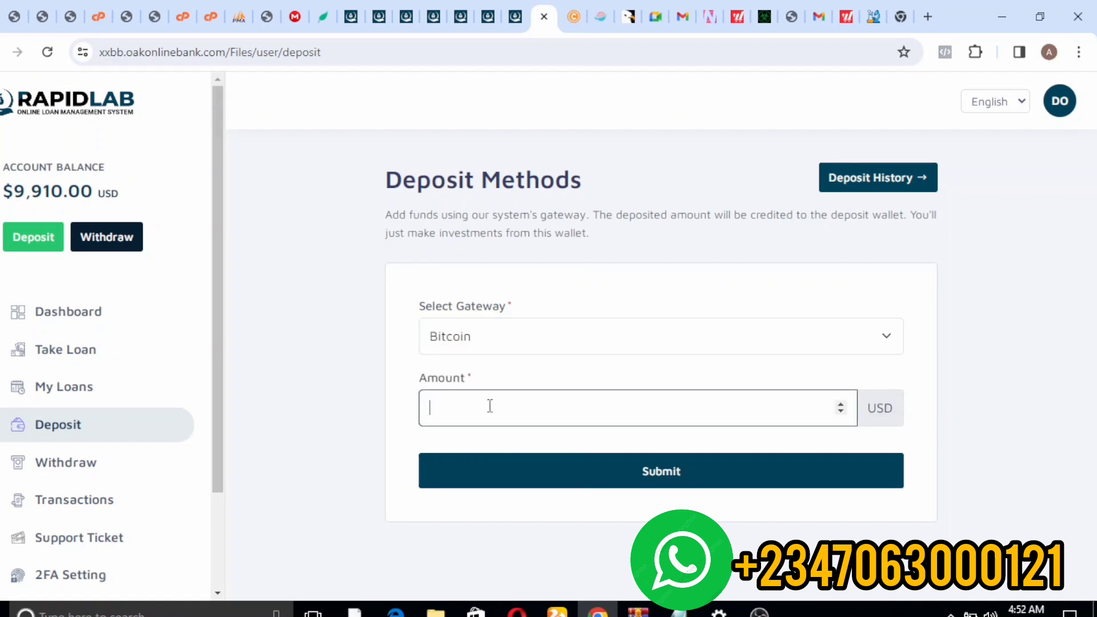
pyautogui.write('1000')
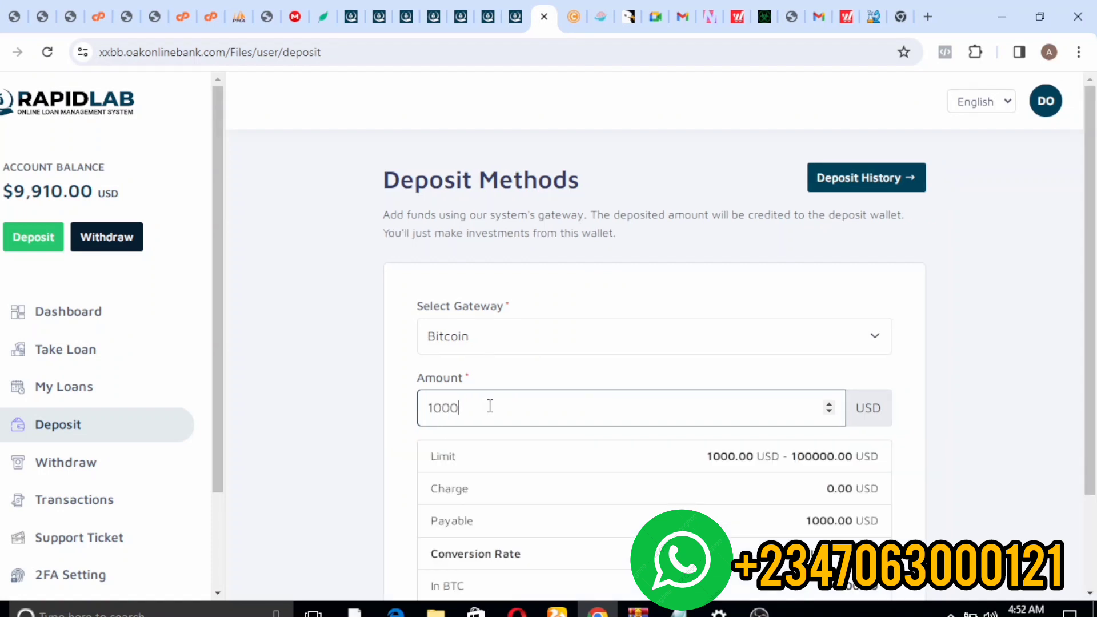
pyautogui.press('BackSpace')
pyautogui.press('BackSpace')
pyautogui.press('BackSpace')
pyautogui.press('BackSpace')
pyautogui.press('BackSpace')
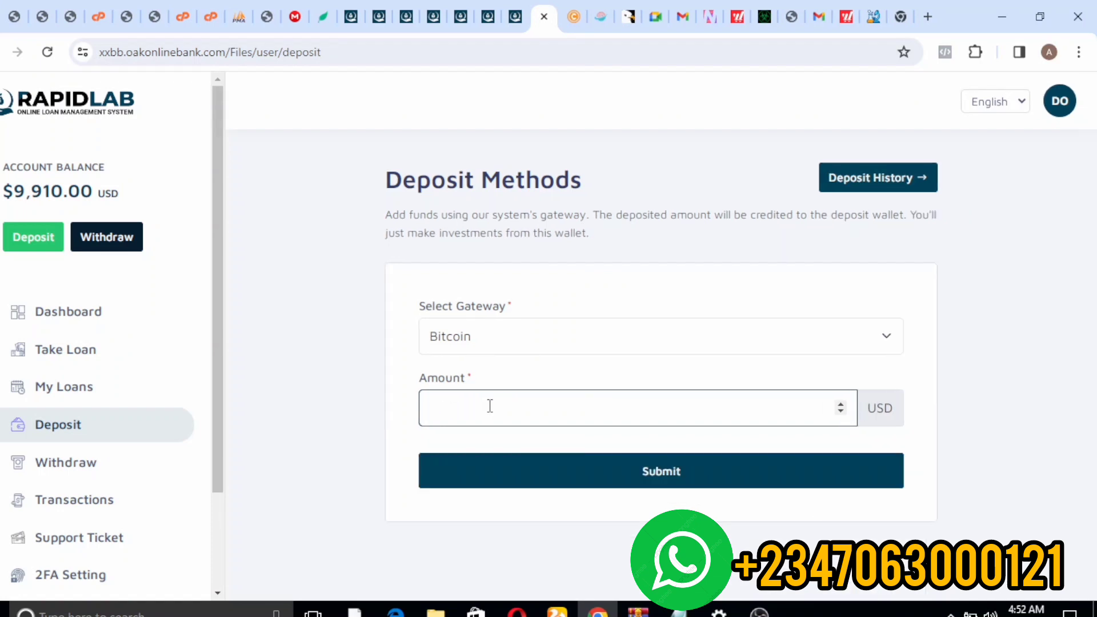
pyautogui.write('20000')
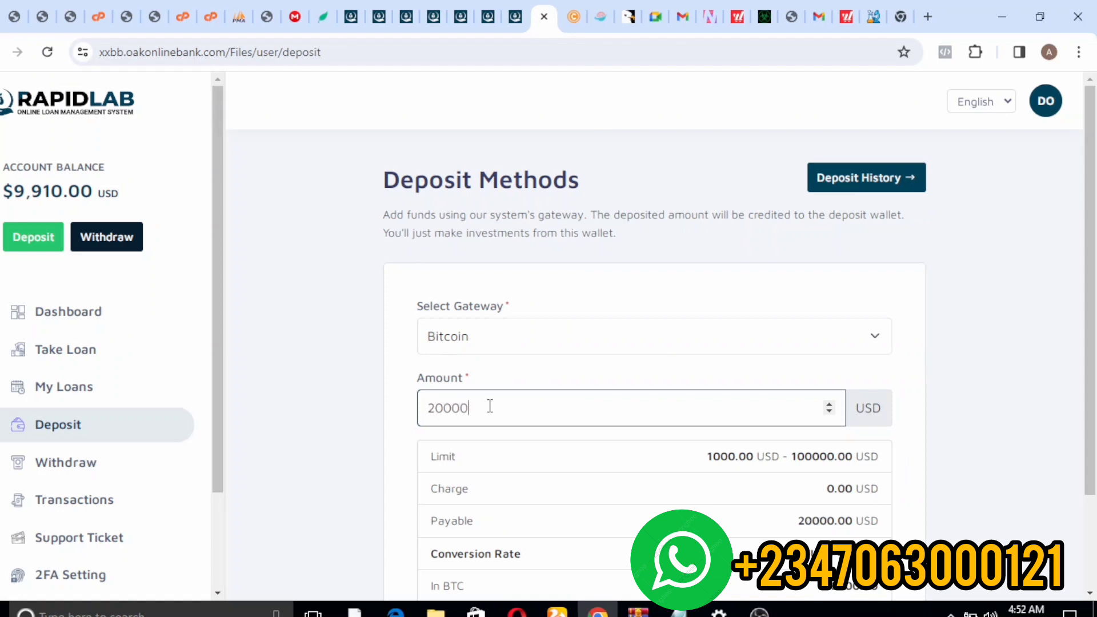
pyautogui.scroll(-2, 1094, 388)
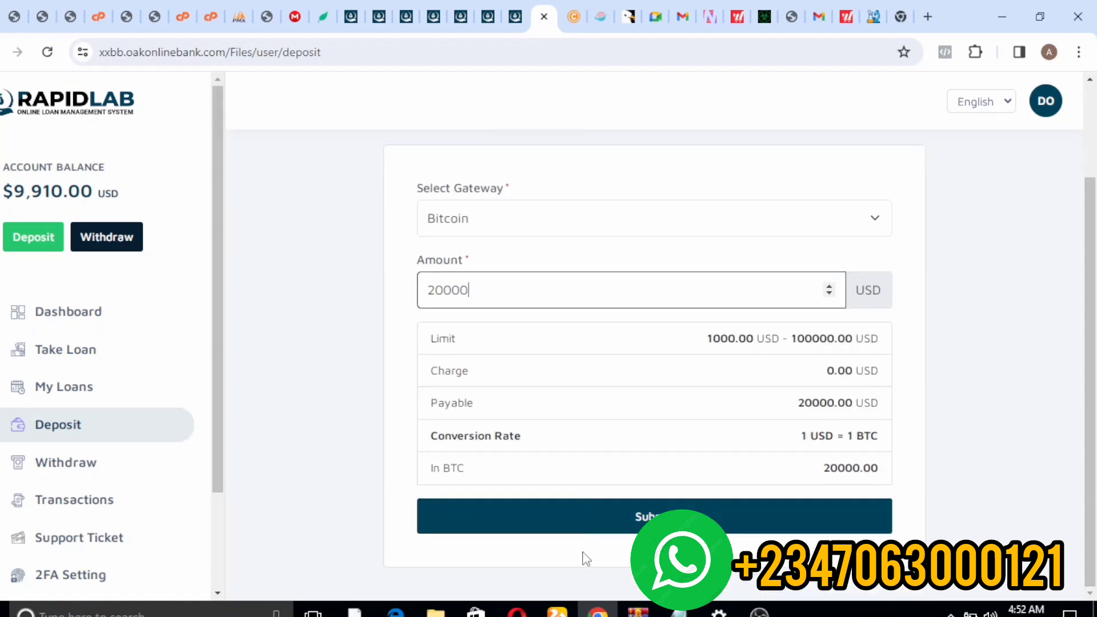
pyautogui.click(558, 527)
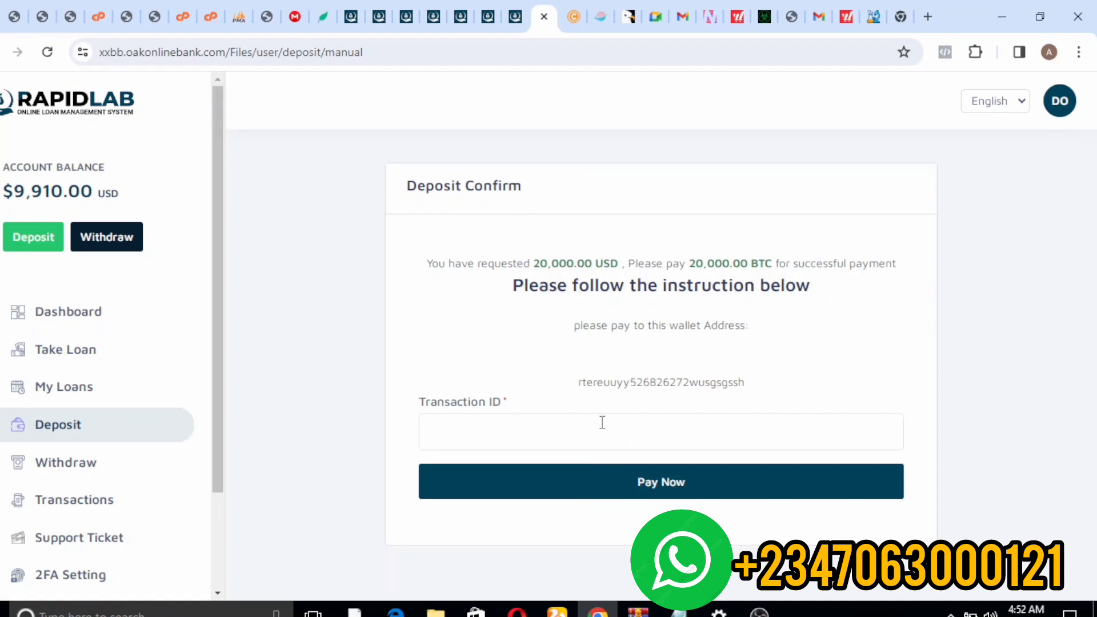
# - Enter a transaction ID and confirm the 20,000 USD Bitcoin payment with Pay Now
pyautogui.click(567, 419)
pyautogui.write('44')
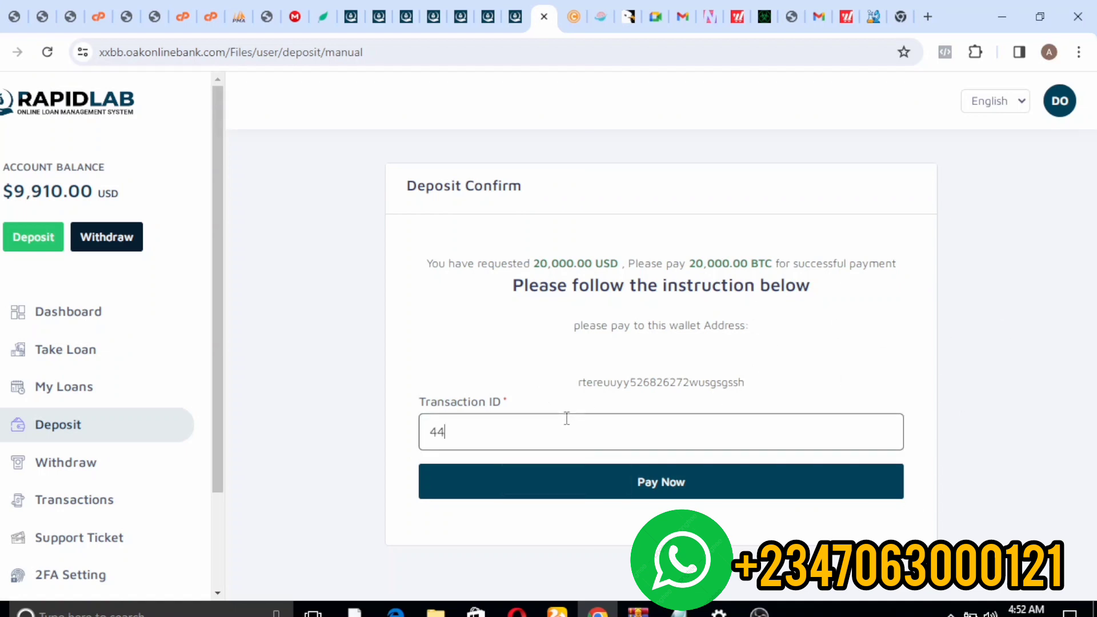
pyautogui.write('33535533')
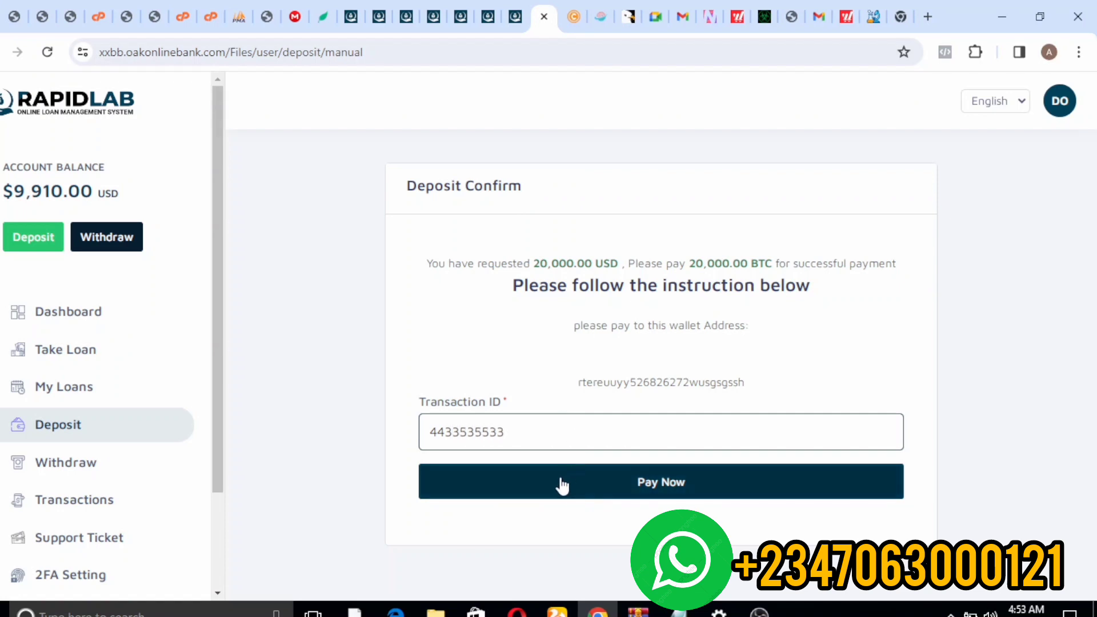
pyautogui.click(562, 484)
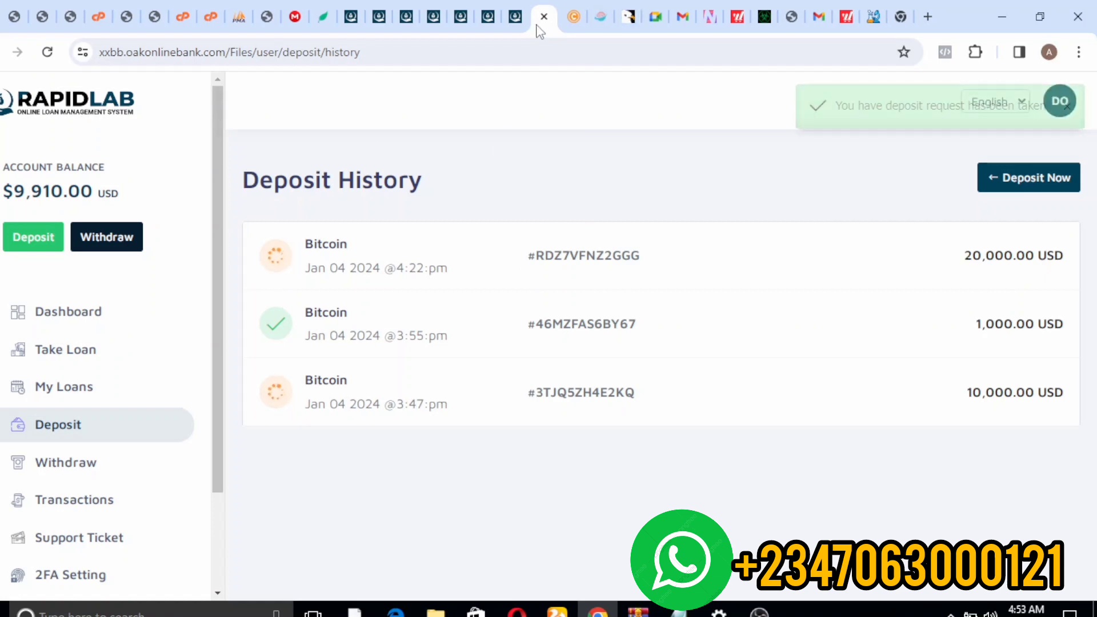
# - Return to the admin Loan Details tab and delete 'loan/details/' from its URL
pyautogui.click(515, 16)
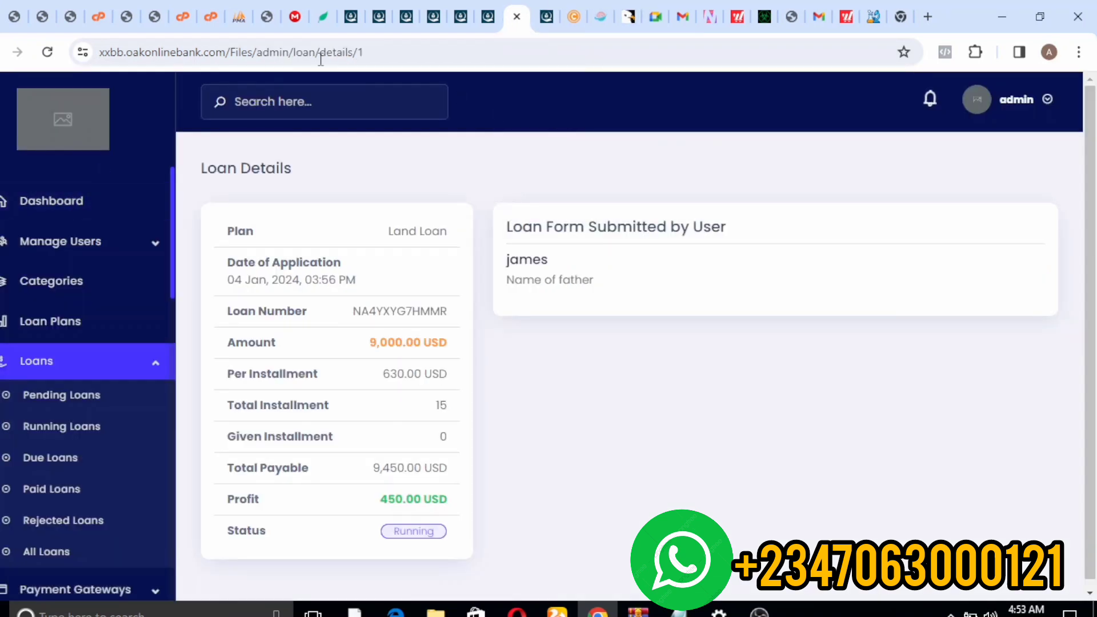
pyautogui.click(361, 53)
pyautogui.click(360, 53)
pyautogui.press('BackSpace')
pyautogui.press('BackSpace')
pyautogui.press('BackSpace')
pyautogui.press('BackSpace')
pyautogui.press('BackSpace')
pyautogui.press('BackSpace')
pyautogui.press('BackSpace')
pyautogui.press('BackSpace')
pyautogui.press('BackSpace')
pyautogui.press('BackSpace')
pyautogui.press('BackSpace')
pyautogui.press('BackSpace')
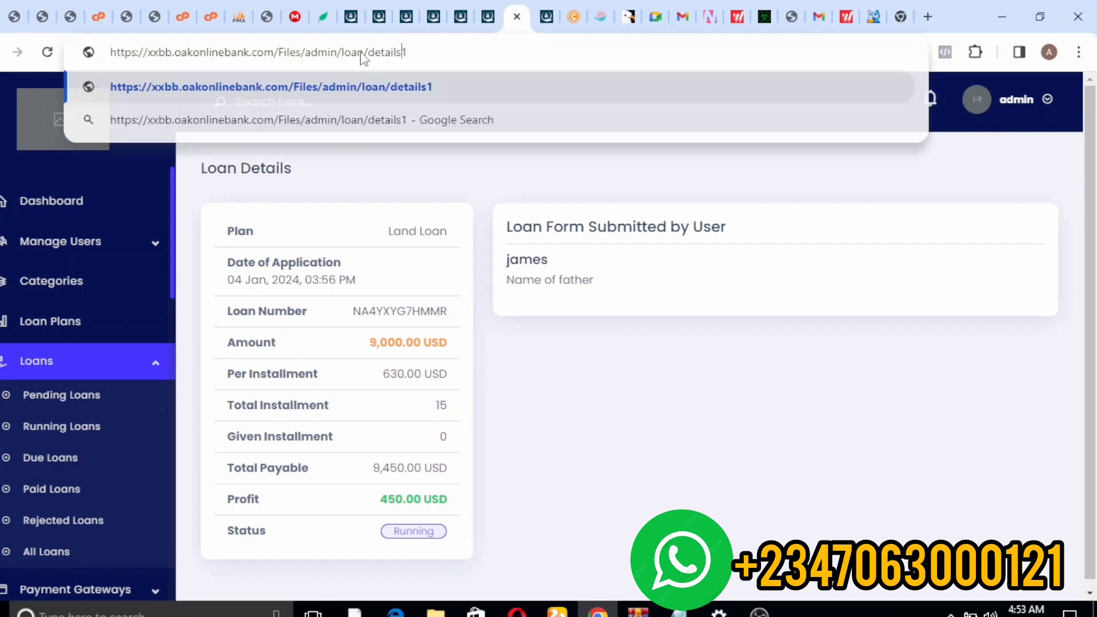
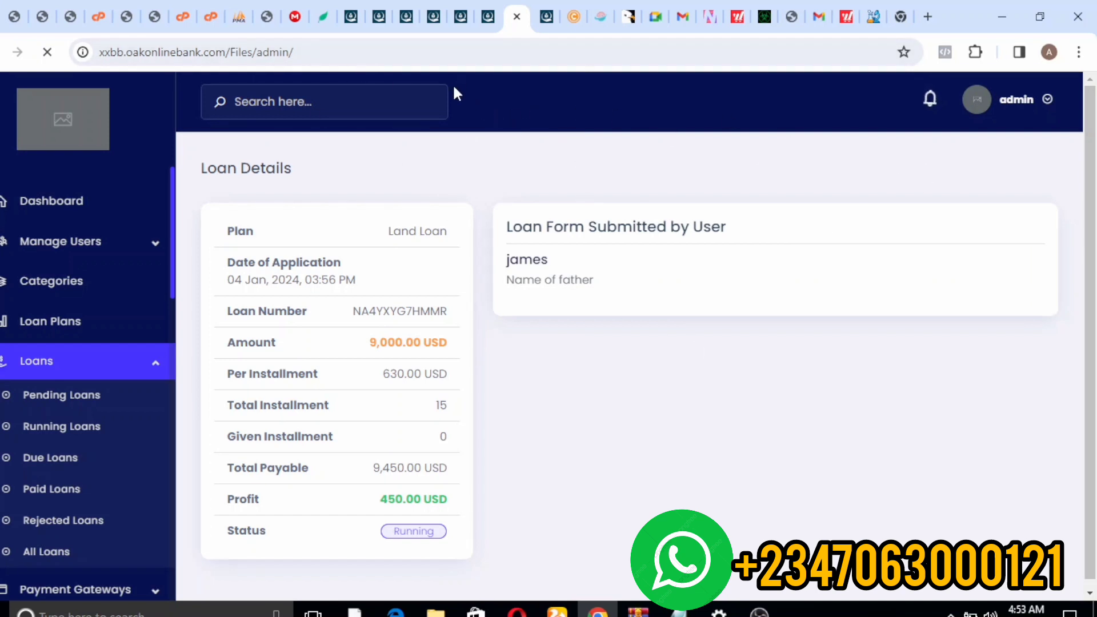
pyautogui.click(1033, 103)
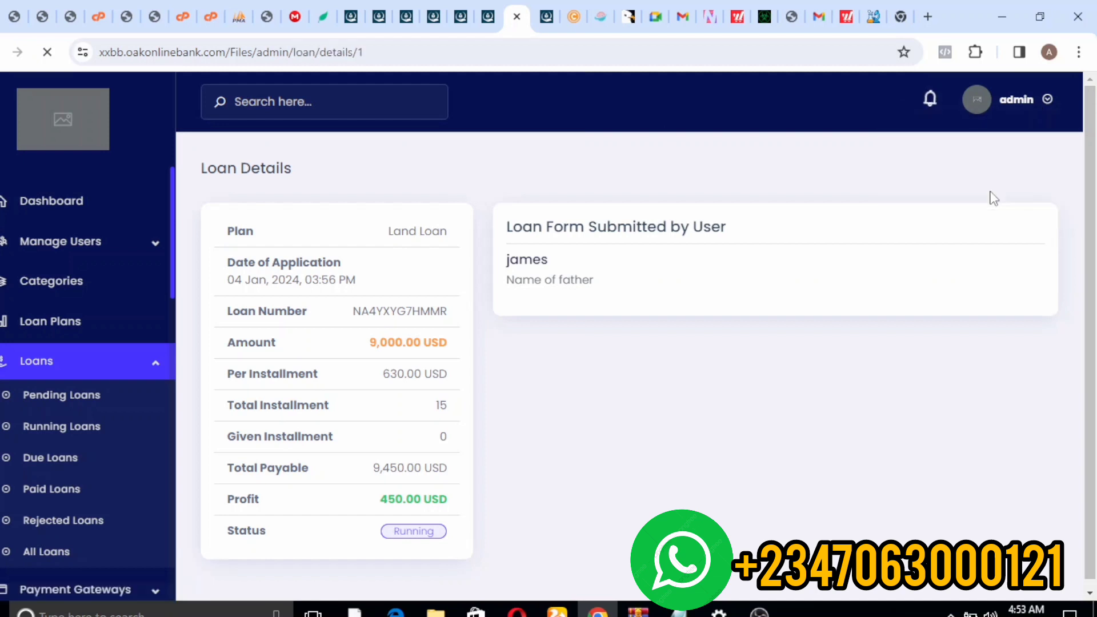
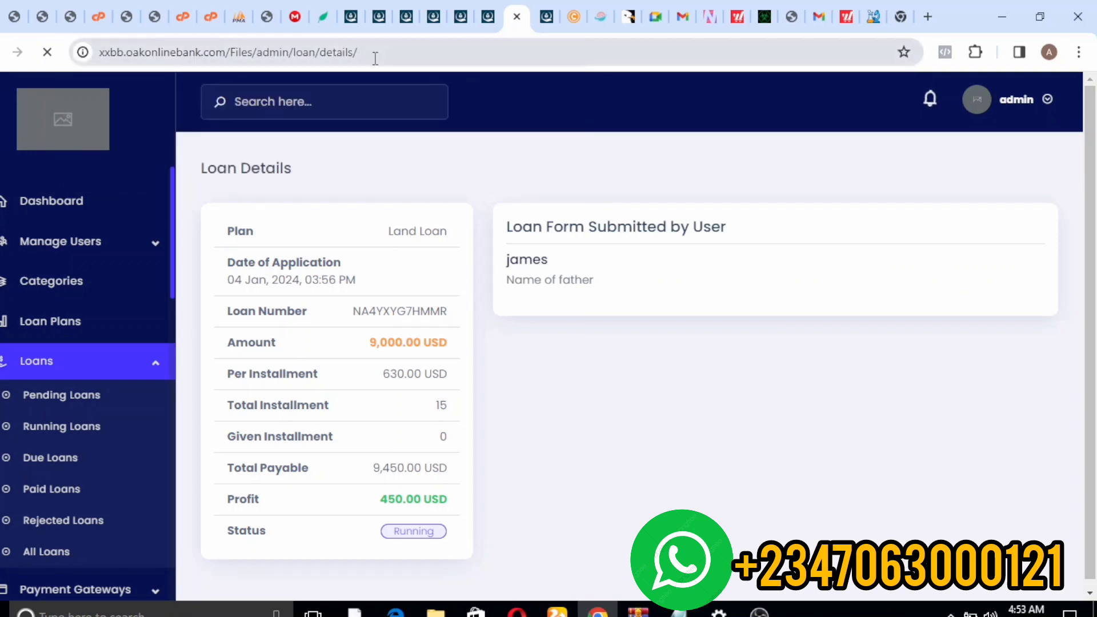
# - Log out of the RapidLab admin panel from the admin account dropdown in the header
pyautogui.click(375, 56)
pyautogui.click(1039, 124)
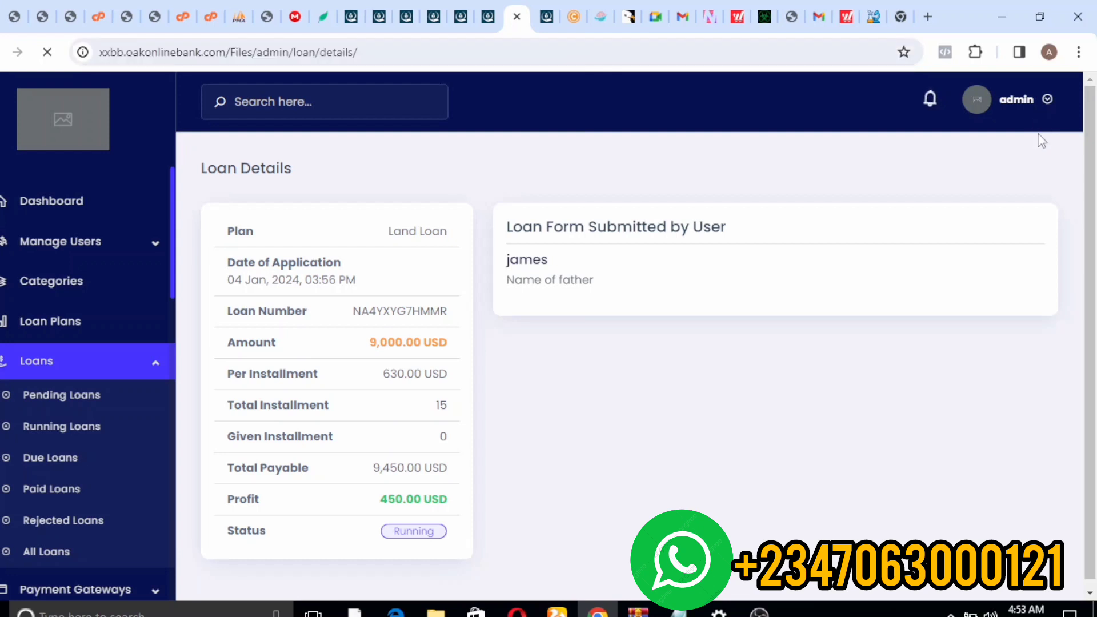
pyautogui.click(1046, 99)
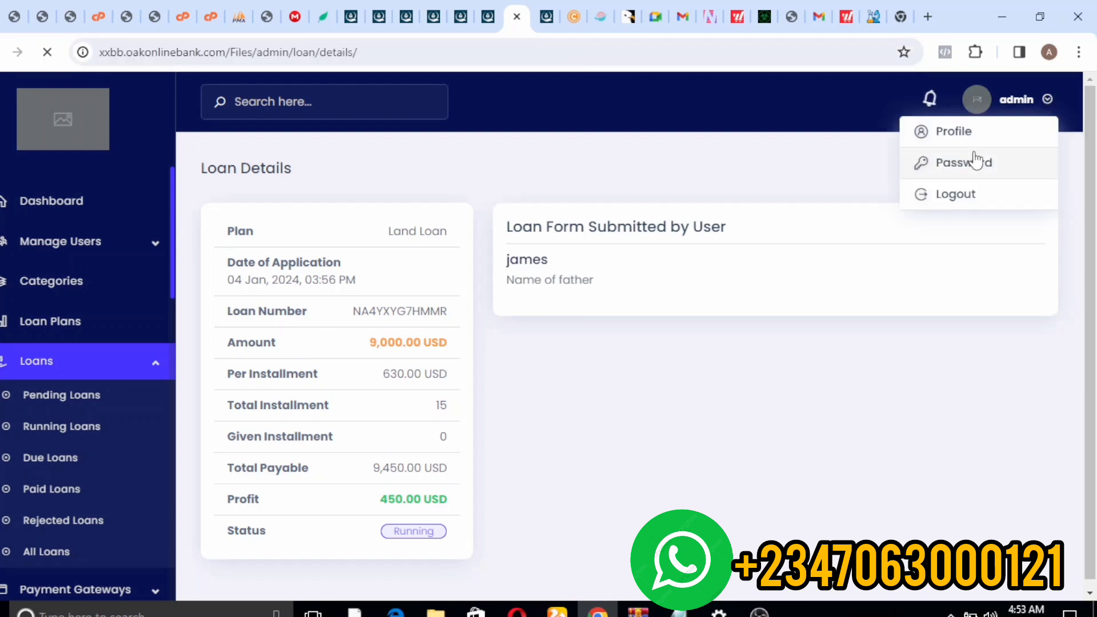
pyautogui.click(961, 206)
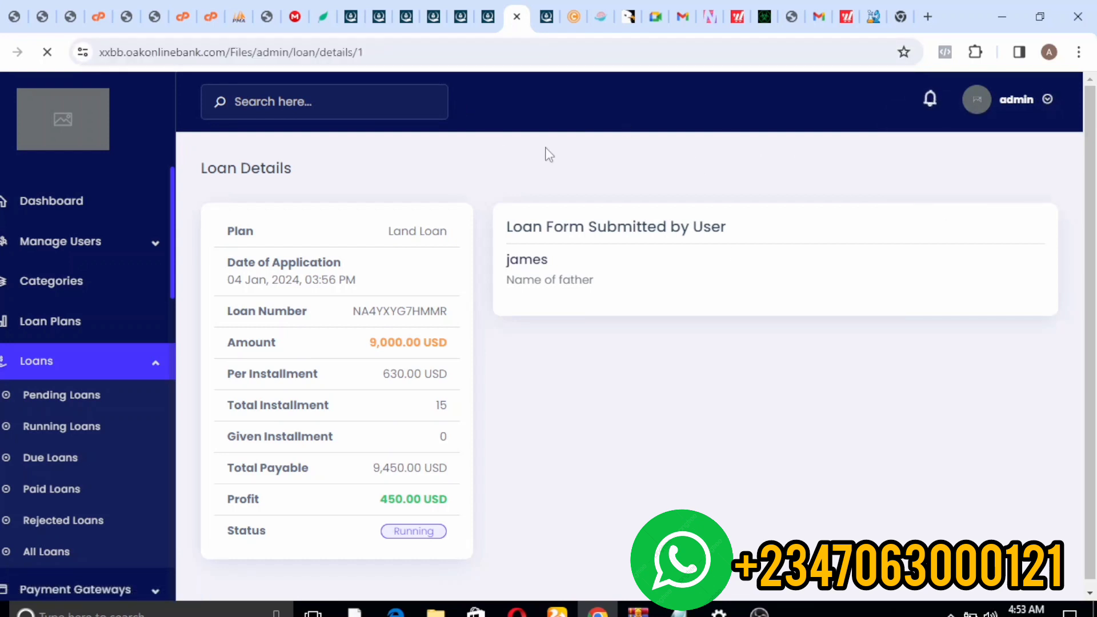
pyautogui.click(950, 612)
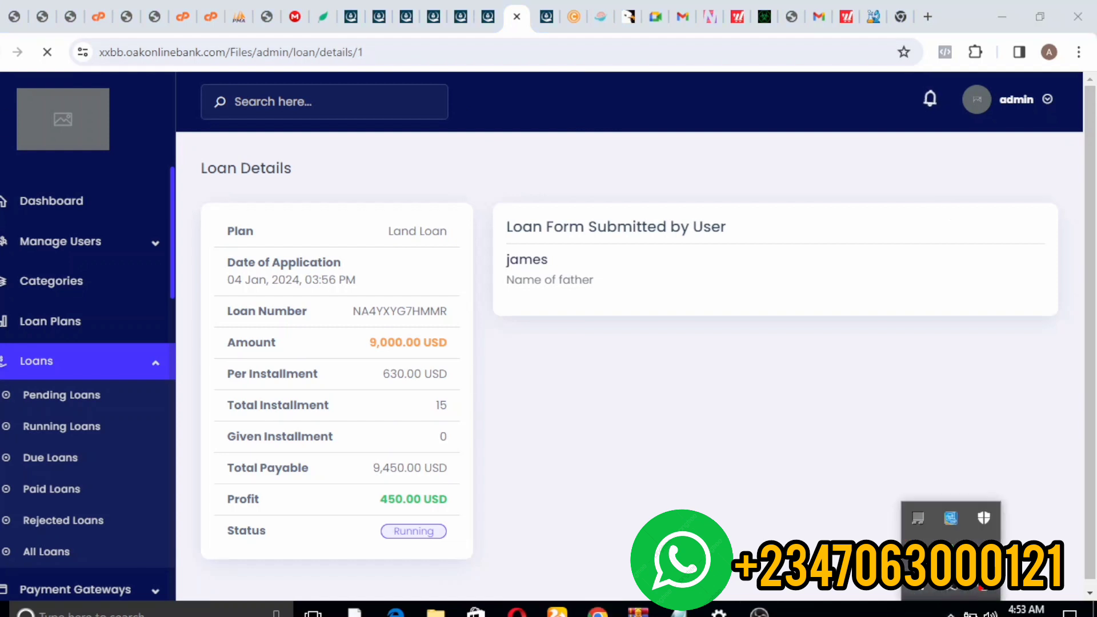
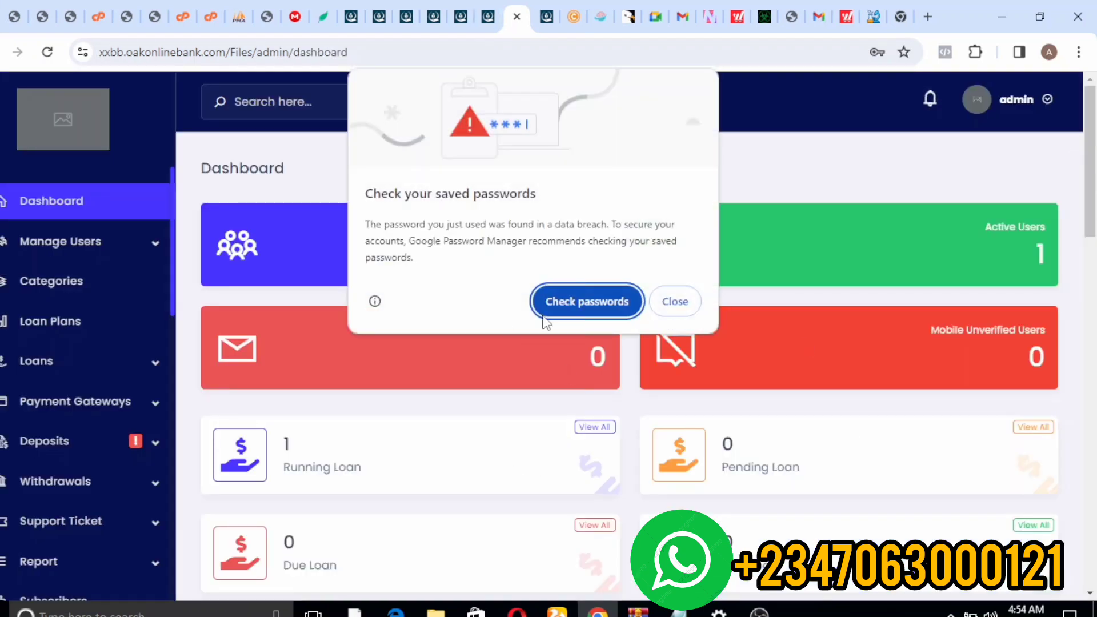
# - Dismiss the Chrome saved-passwords popup and expand the Deposits menu in the admin sidebar
pyautogui.click(666, 302)
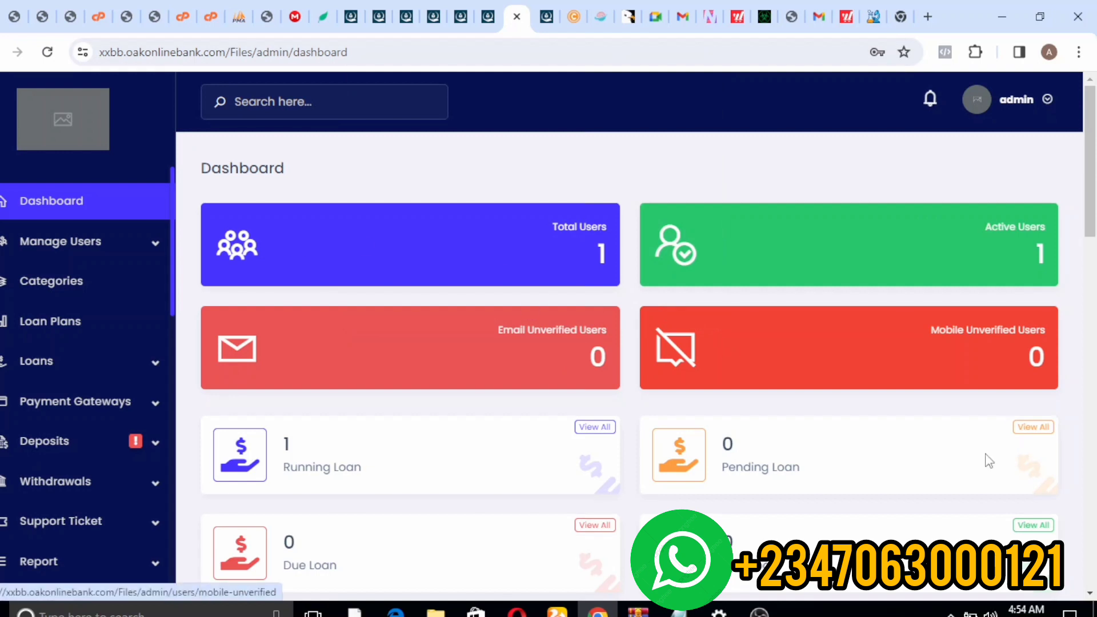
pyautogui.click(131, 446)
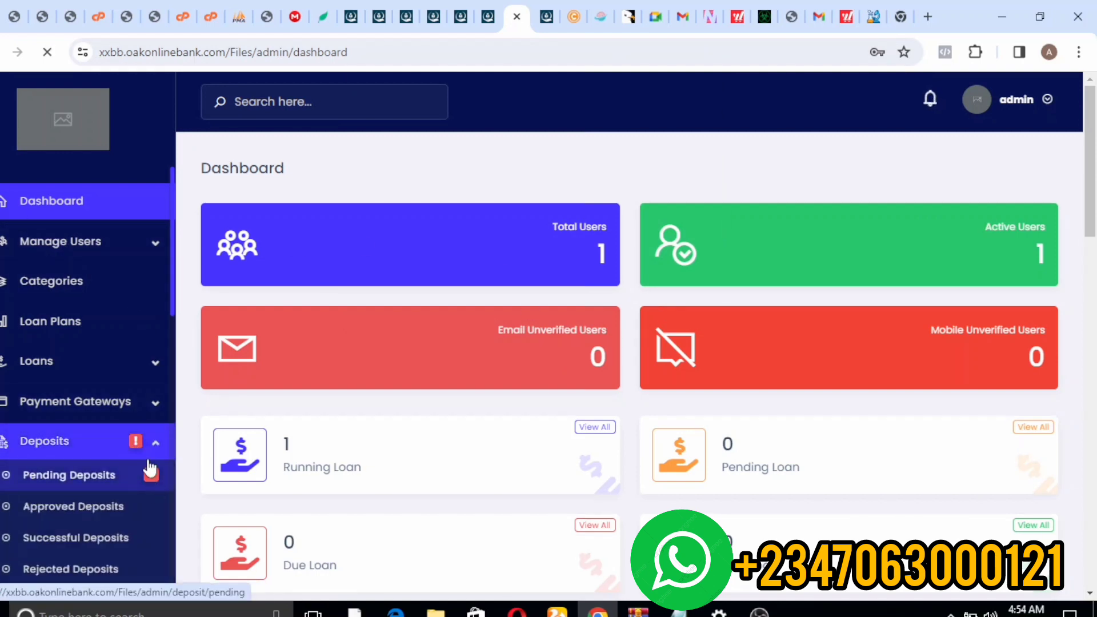
# - From Pending Deposits, approve the 20,000.00 USD Bitcoin deposit, leaving the 10,000 USD one pending
pyautogui.click(150, 469)
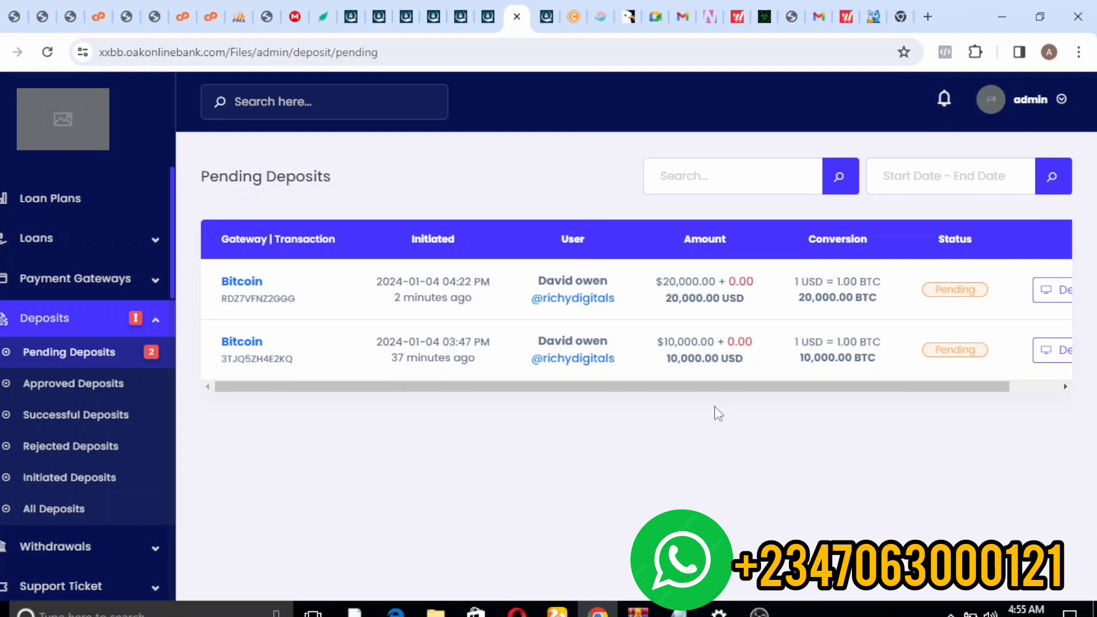
pyautogui.moveTo(495, 388); pyautogui.dragTo(661, 365)
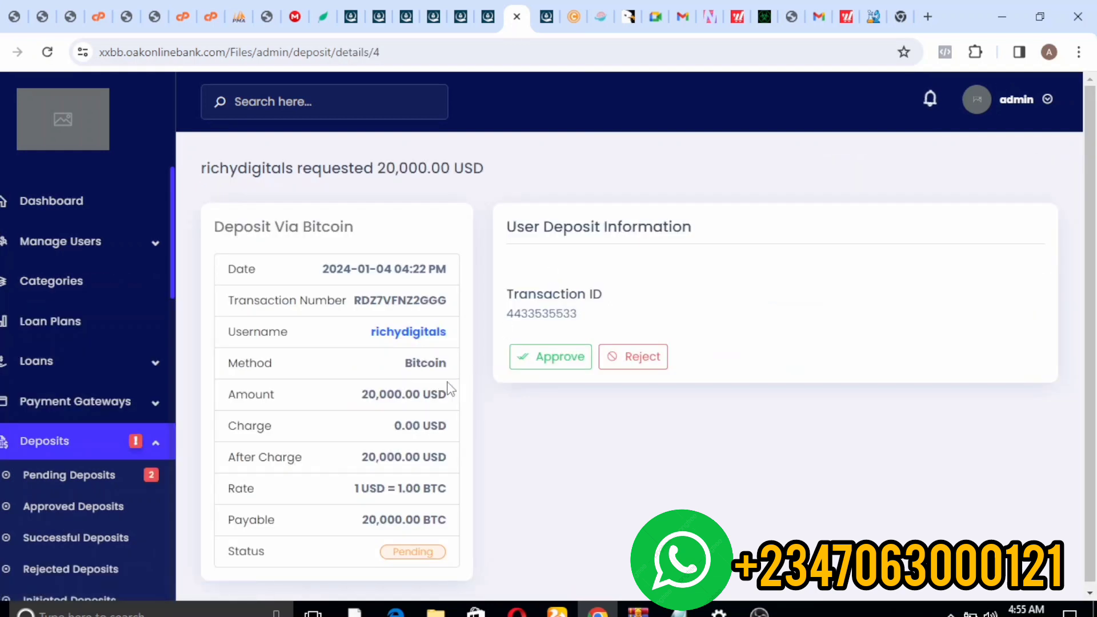
pyautogui.click(531, 359)
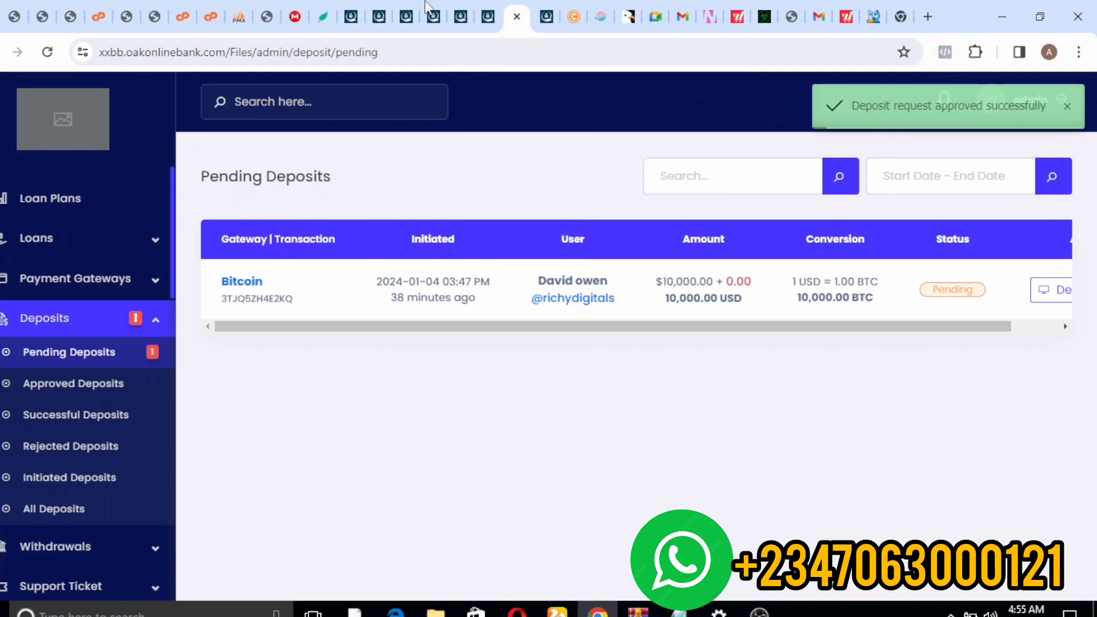
# - Refresh the user's page to show the 29,910.00 USD balance and open their transaction history
pyautogui.click(490, 18)
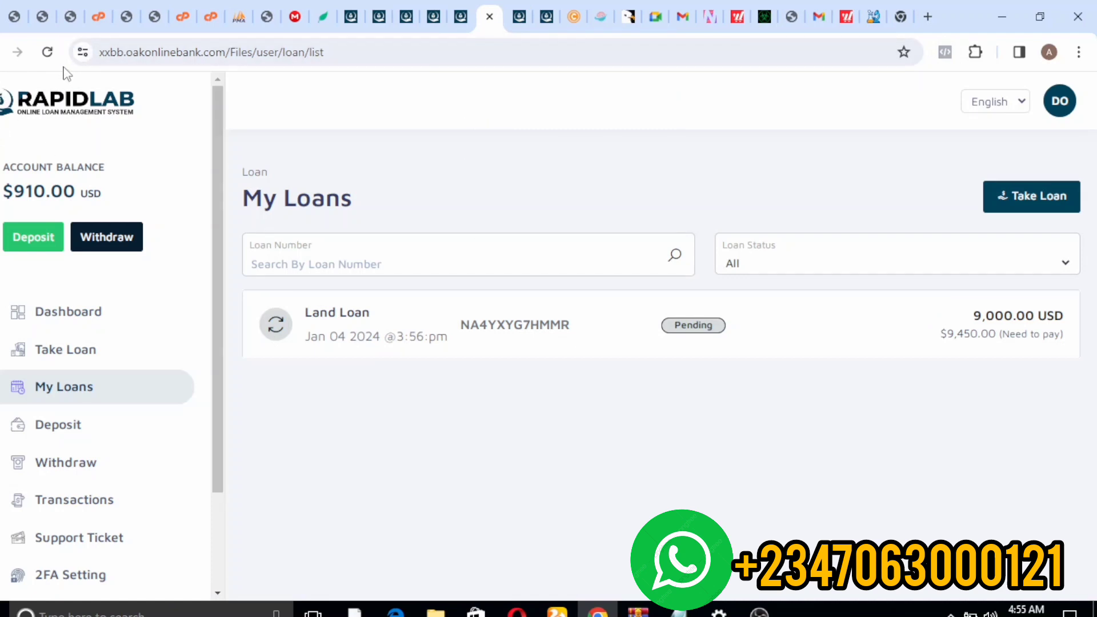
pyautogui.click(48, 53)
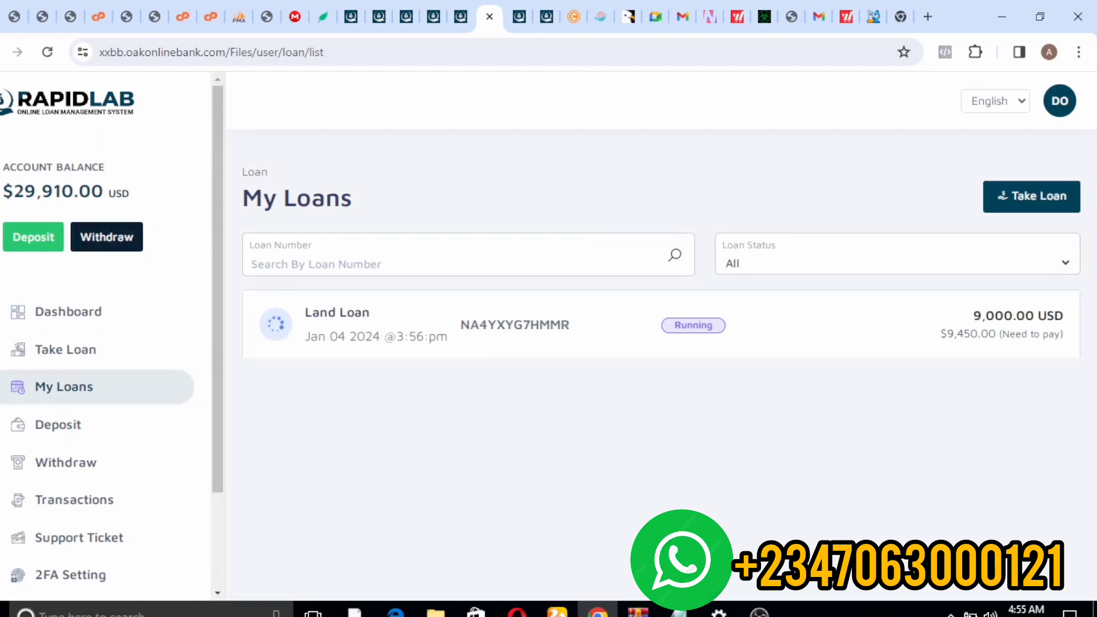
pyautogui.click(72, 505)
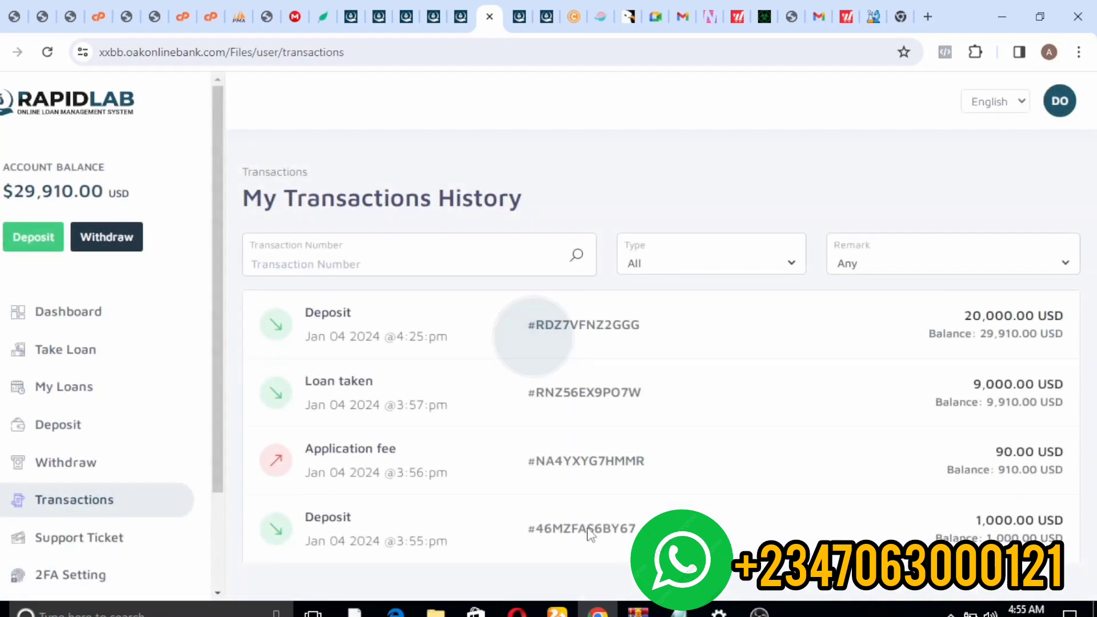
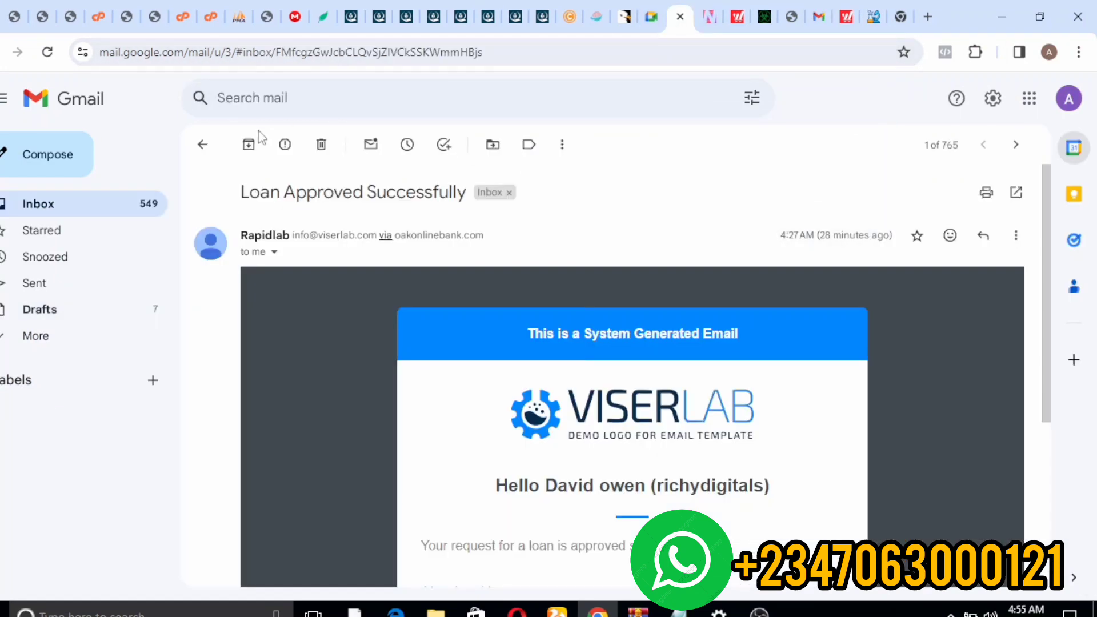
# - Open and reread the 'Your Deposit is Approved' email from the Gmail inbox
pyautogui.click(203, 144)
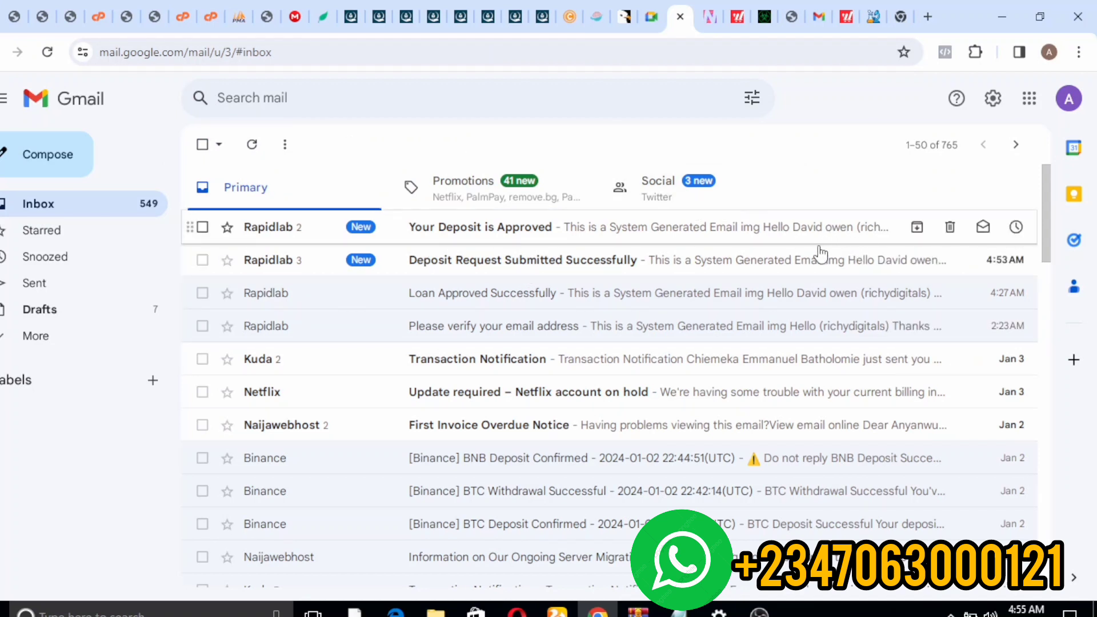
pyautogui.click(338, 235)
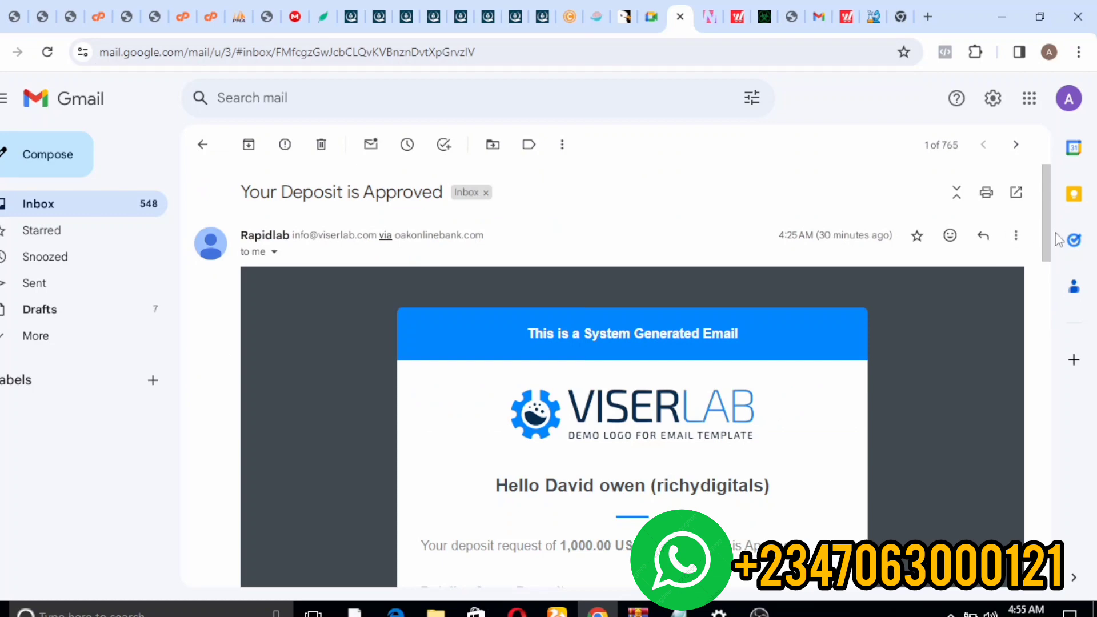
pyautogui.moveTo(1045, 236); pyautogui.dragTo(1043, 318)
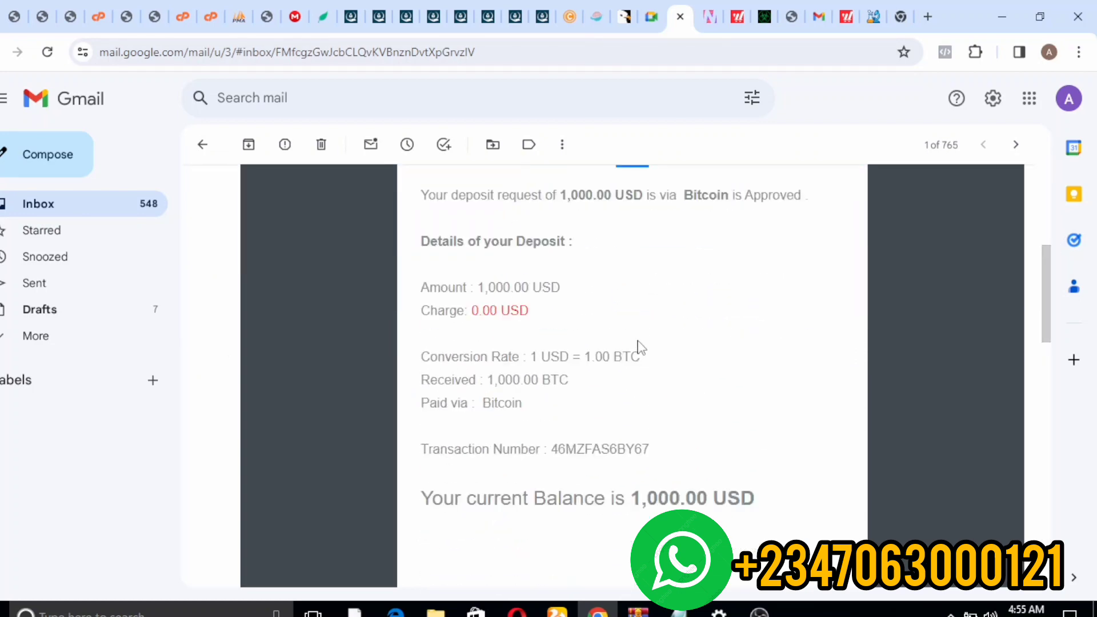
pyautogui.click(202, 144)
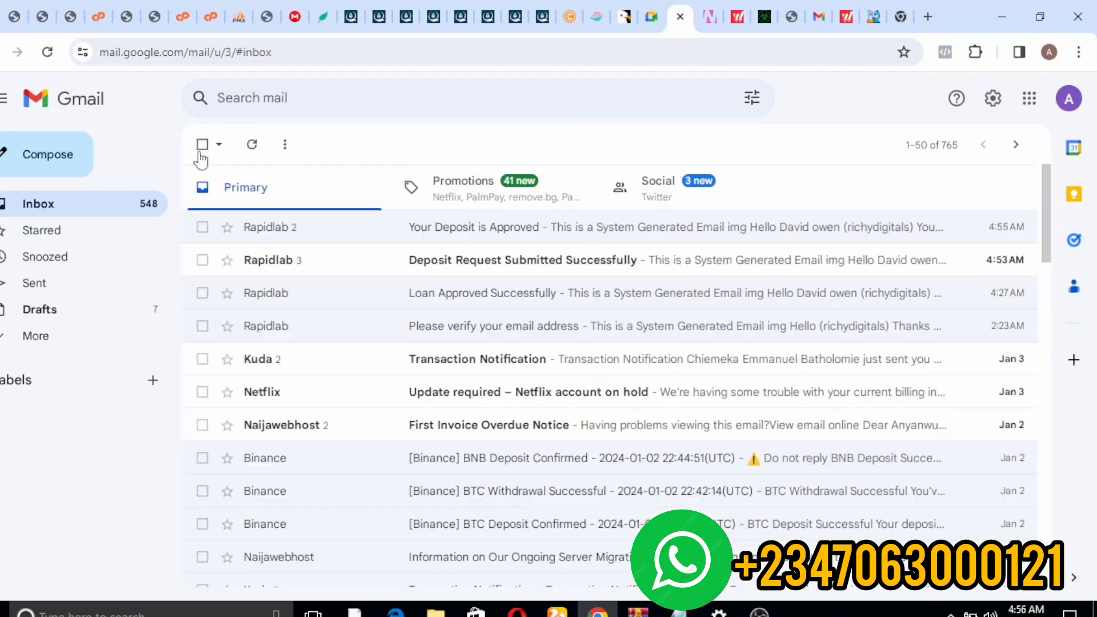
pyautogui.click(373, 236)
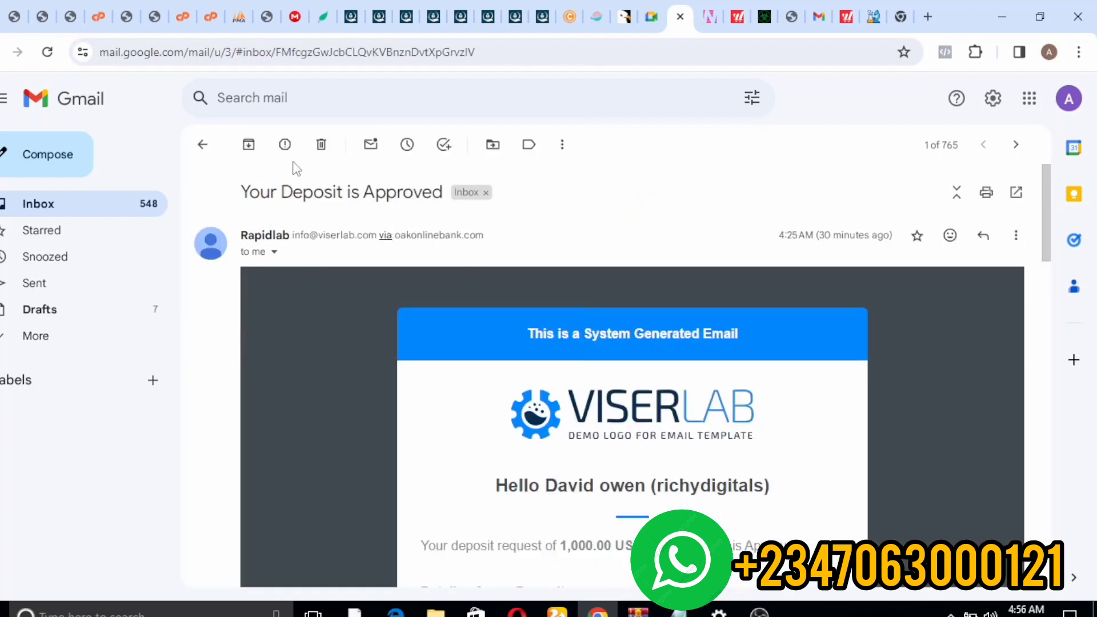
pyautogui.click(204, 145)
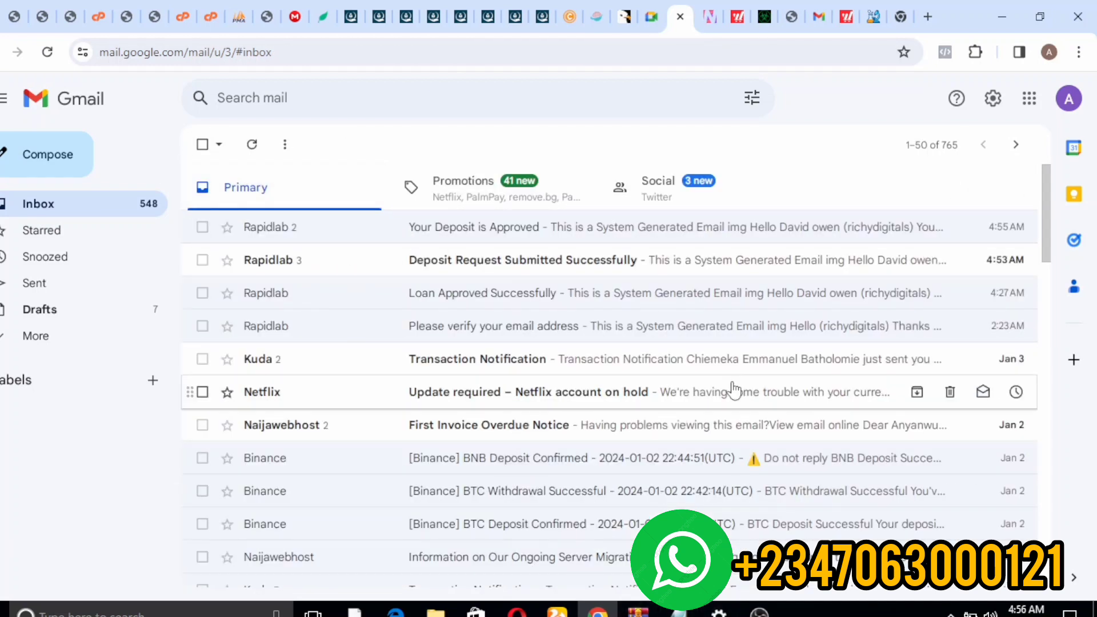
# - Refresh the inbox, read the new 20,000.00 USD deposit approval, and return to Deposit History
pyautogui.click(253, 146)
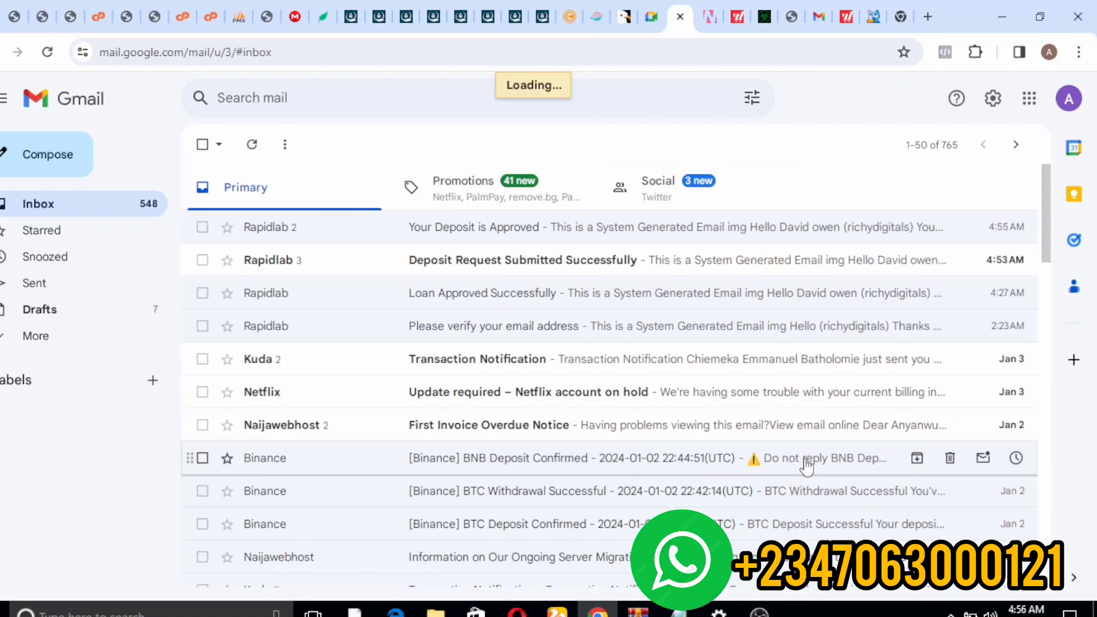
pyautogui.click(537, 228)
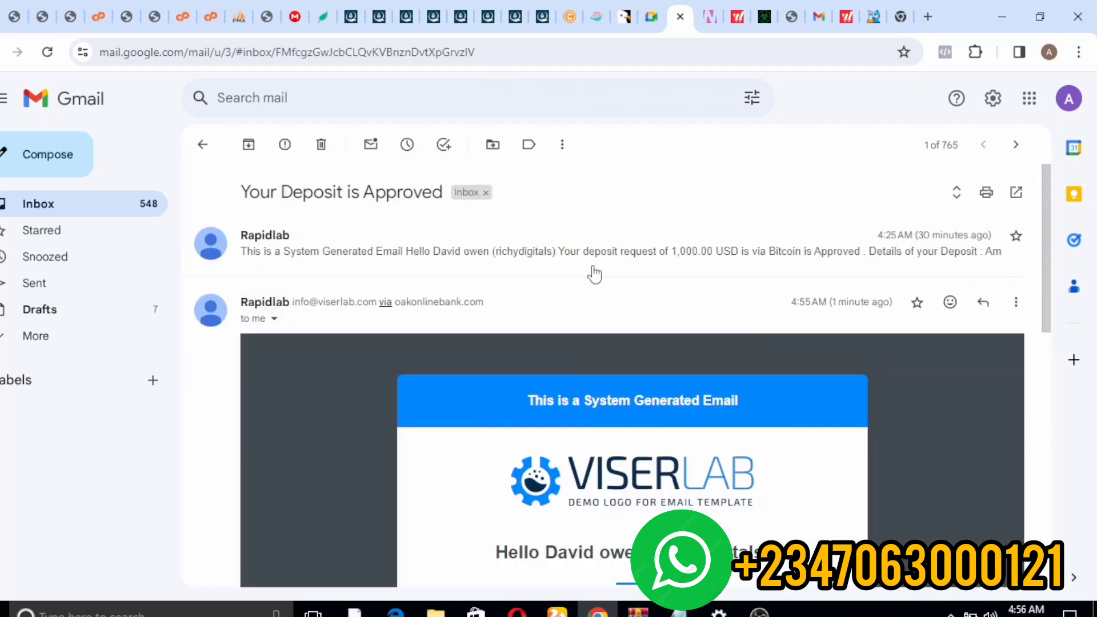
pyautogui.moveTo(1046, 188); pyautogui.dragTo(1074, 328)
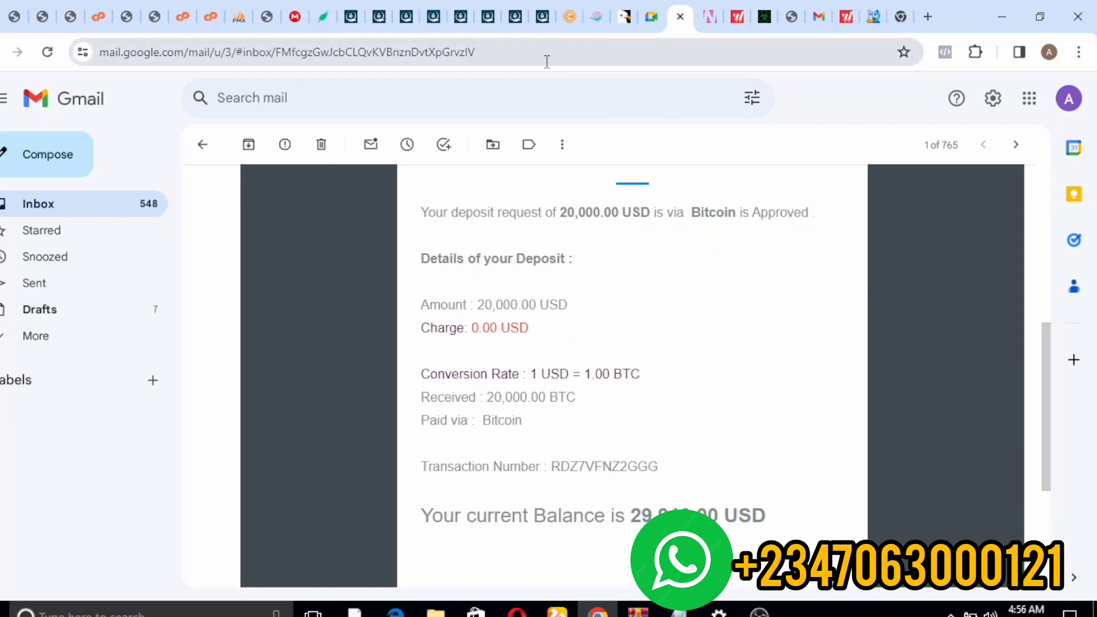
pyautogui.click(539, 22)
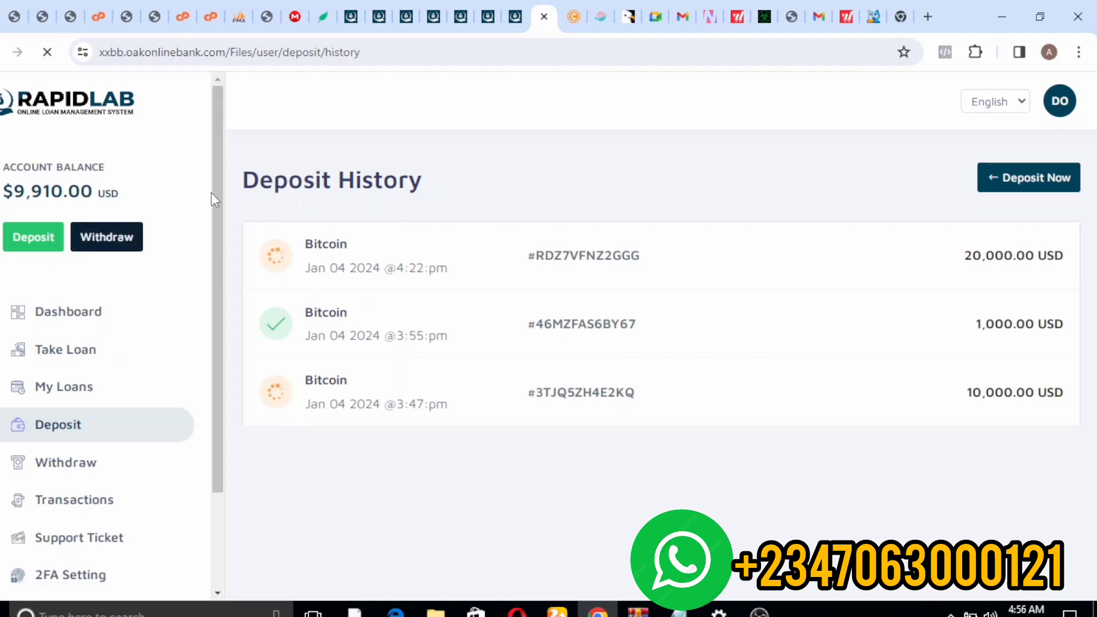
# - Select Bitcoin as the method on the Withdraw Money form
pyautogui.scroll(-1, 217, 166)
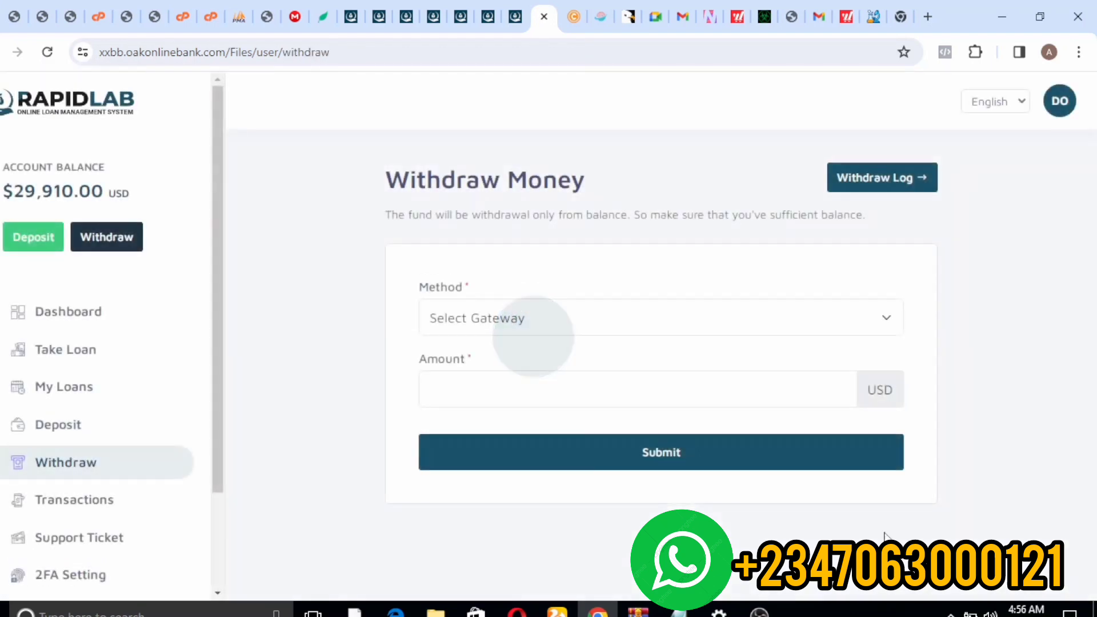
pyautogui.click(648, 313)
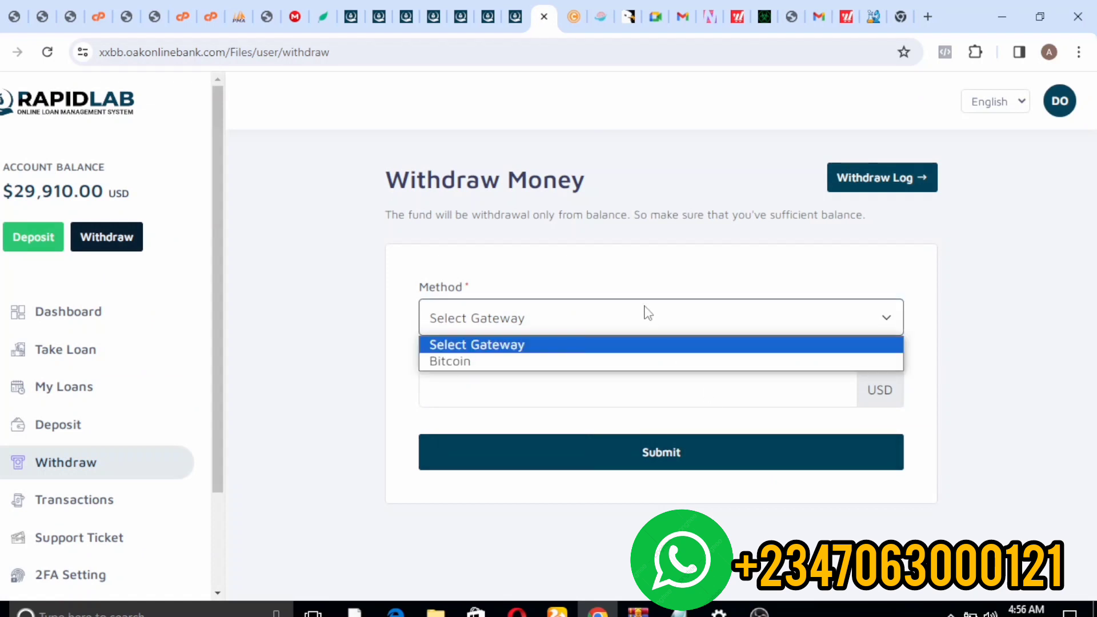
pyautogui.click(553, 361)
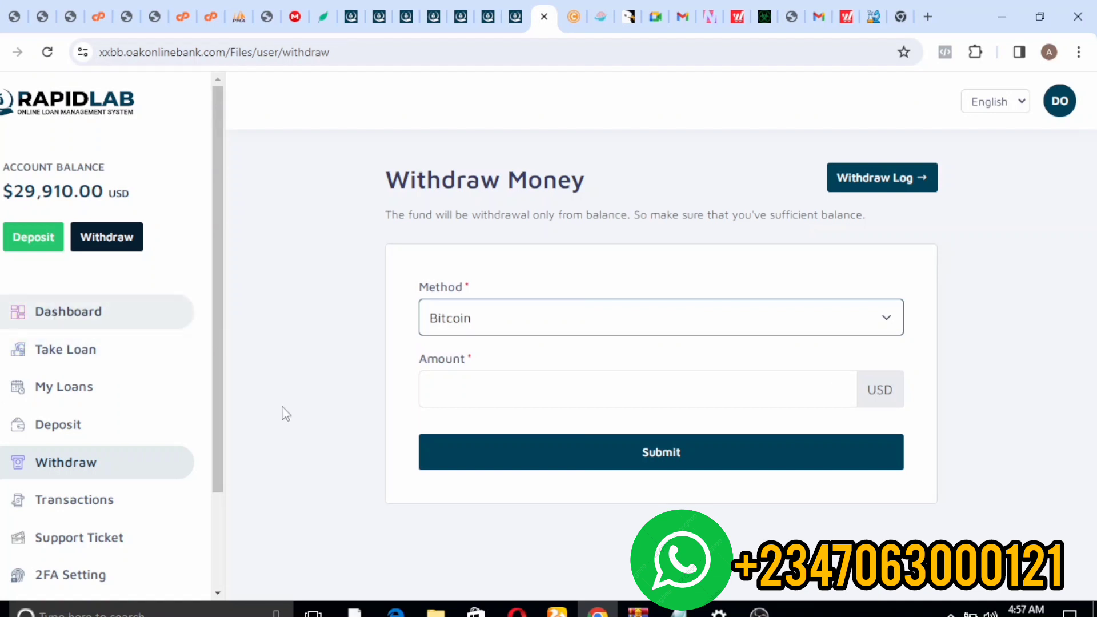
# - Start a Land Loan application from the loan plans with a 500000 USD amount
pyautogui.click(80, 348)
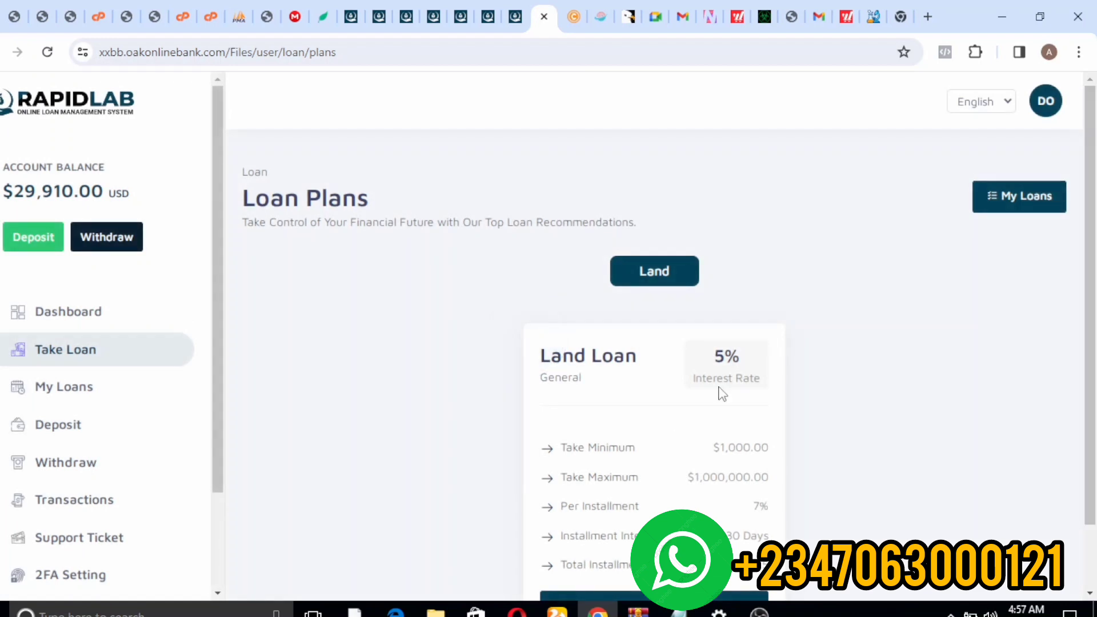
pyautogui.moveTo(1095, 284); pyautogui.dragTo(1095, 351)
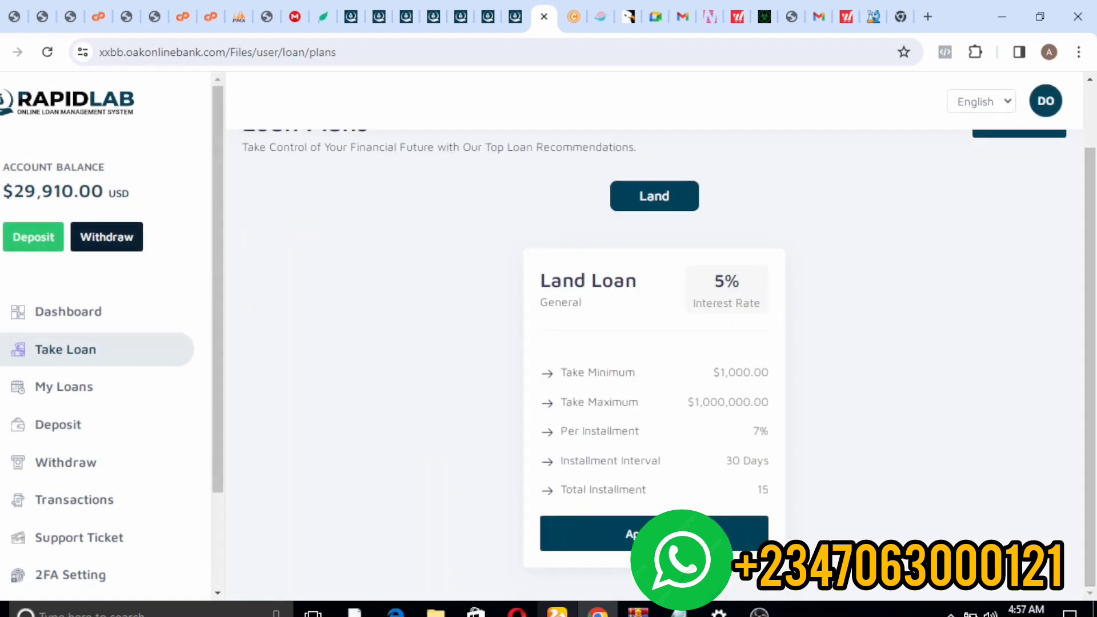
pyautogui.click(641, 526)
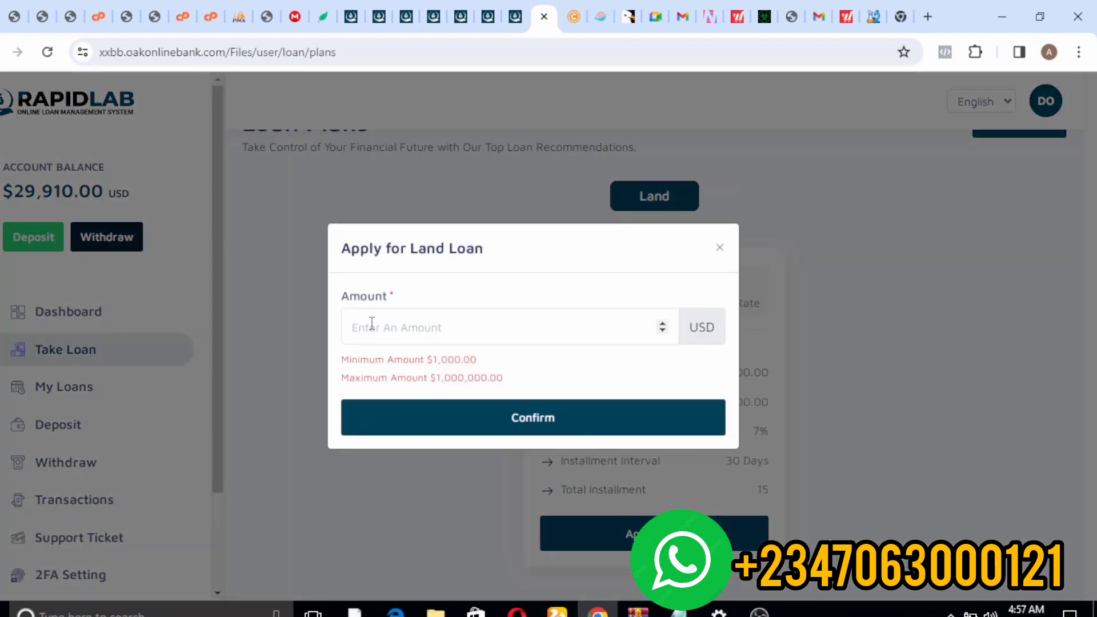
pyautogui.click(372, 324)
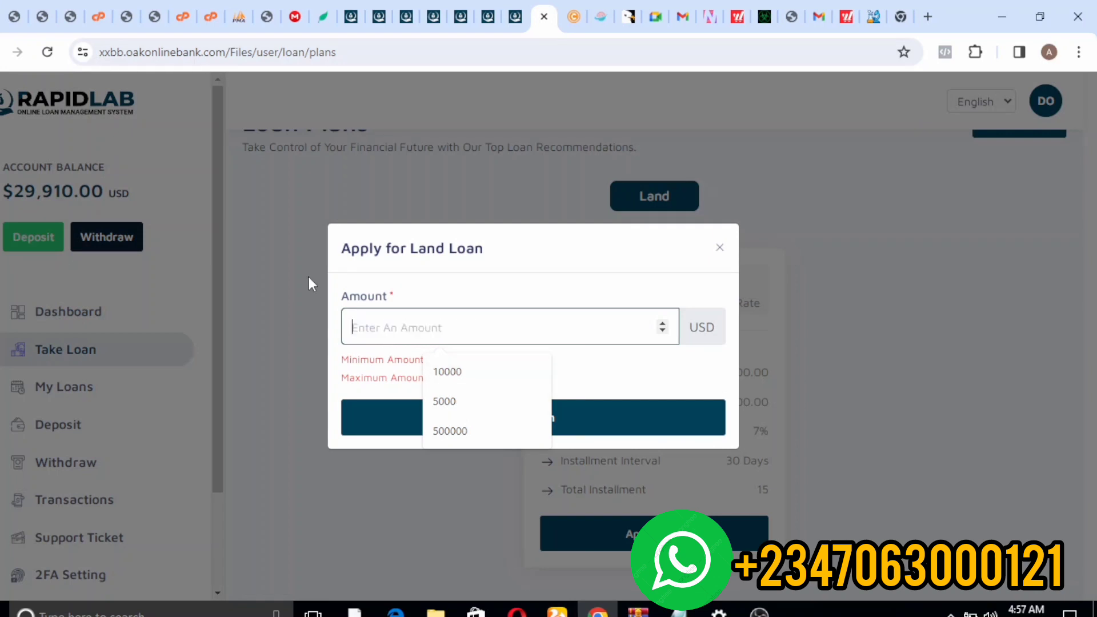
pyautogui.click(452, 431)
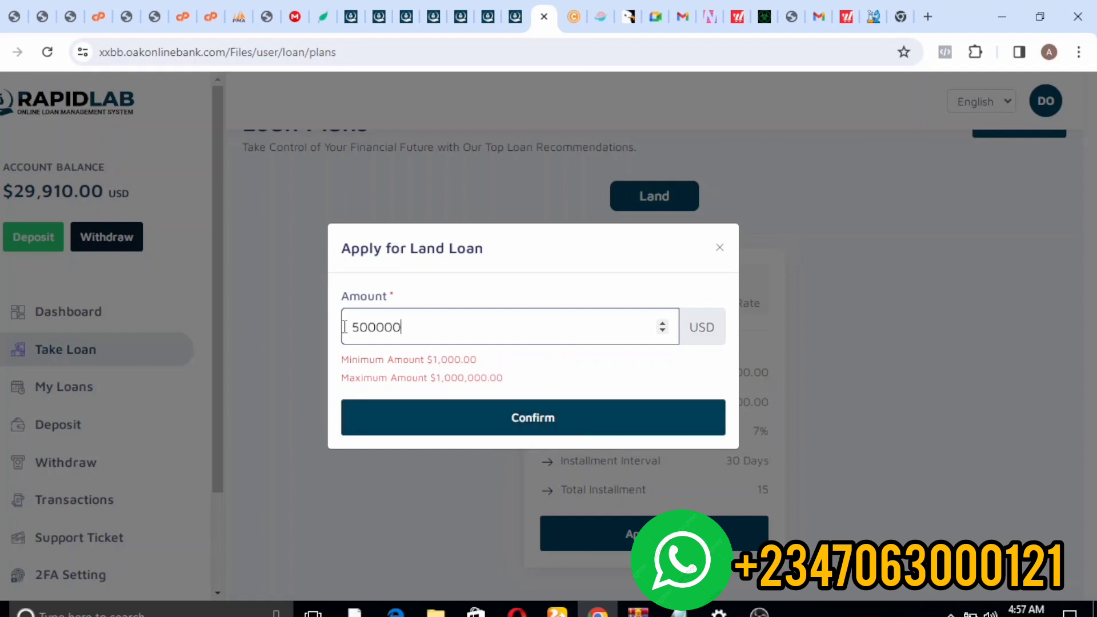
pyautogui.click(387, 416)
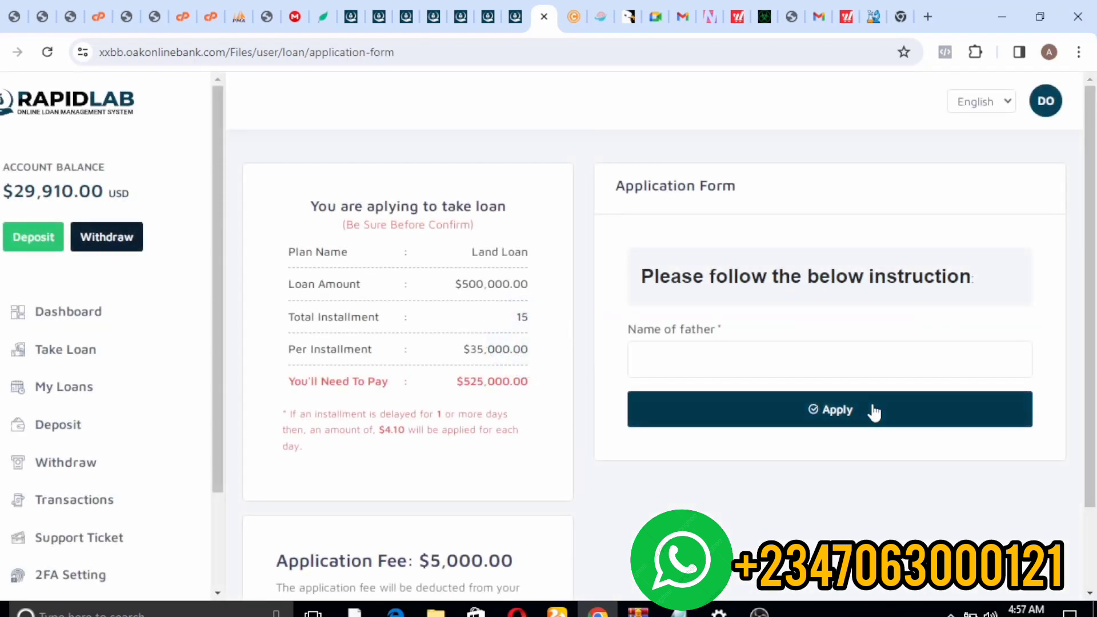
# - Enter 'james' as the father's name and submit the loan application
pyautogui.click(692, 353)
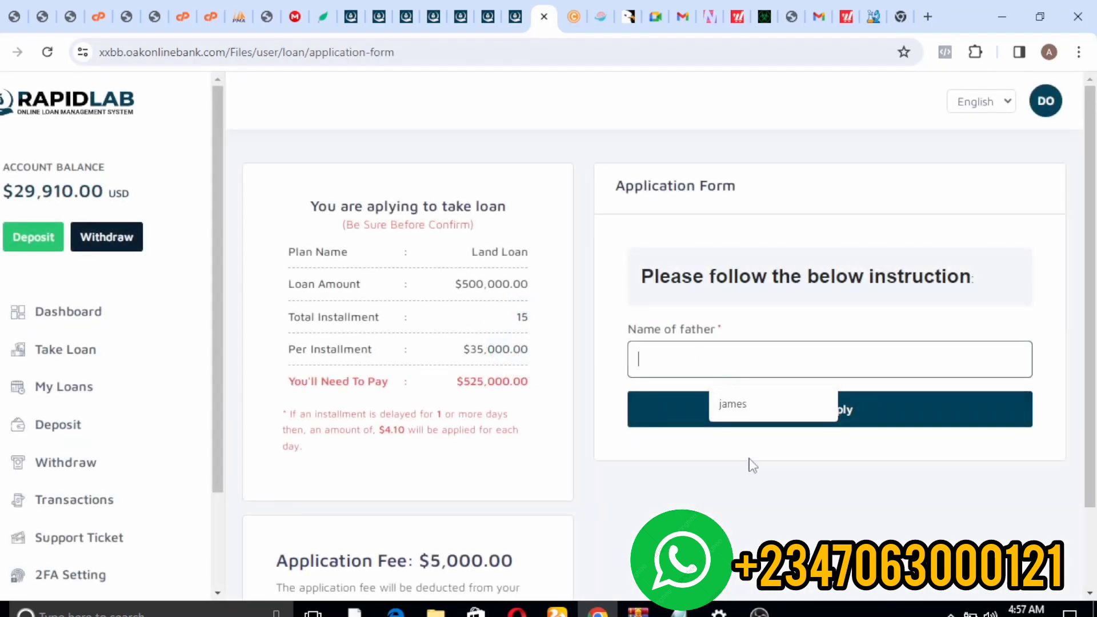
pyautogui.click(727, 414)
pyautogui.click(761, 420)
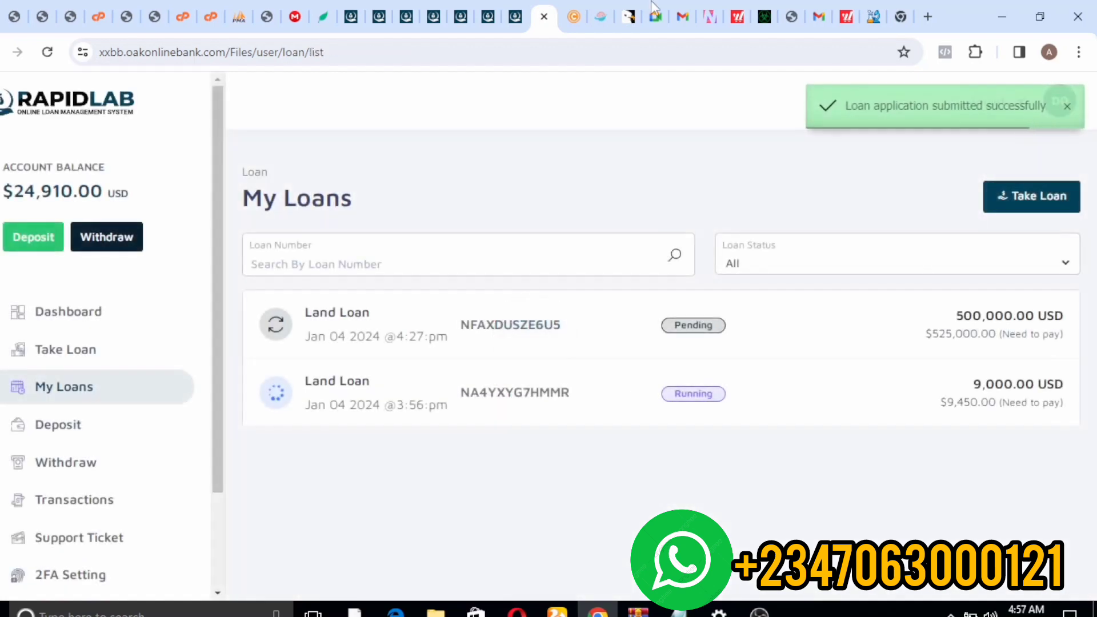
# - In the admin view, open the Pending Loans list under loan management
pyautogui.click(508, 12)
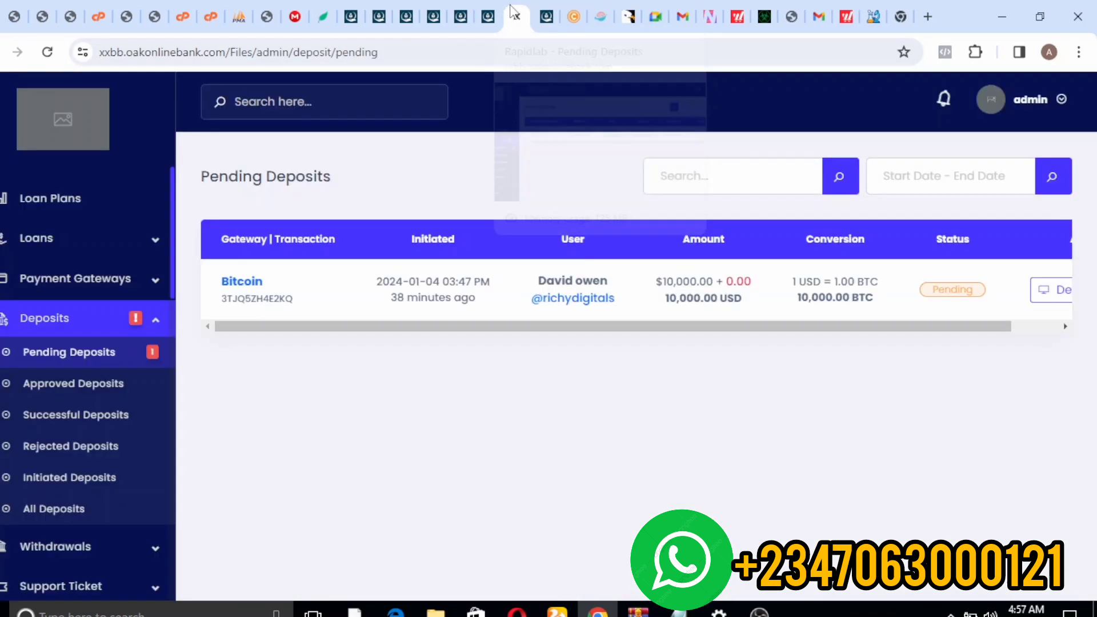
pyautogui.click(136, 353)
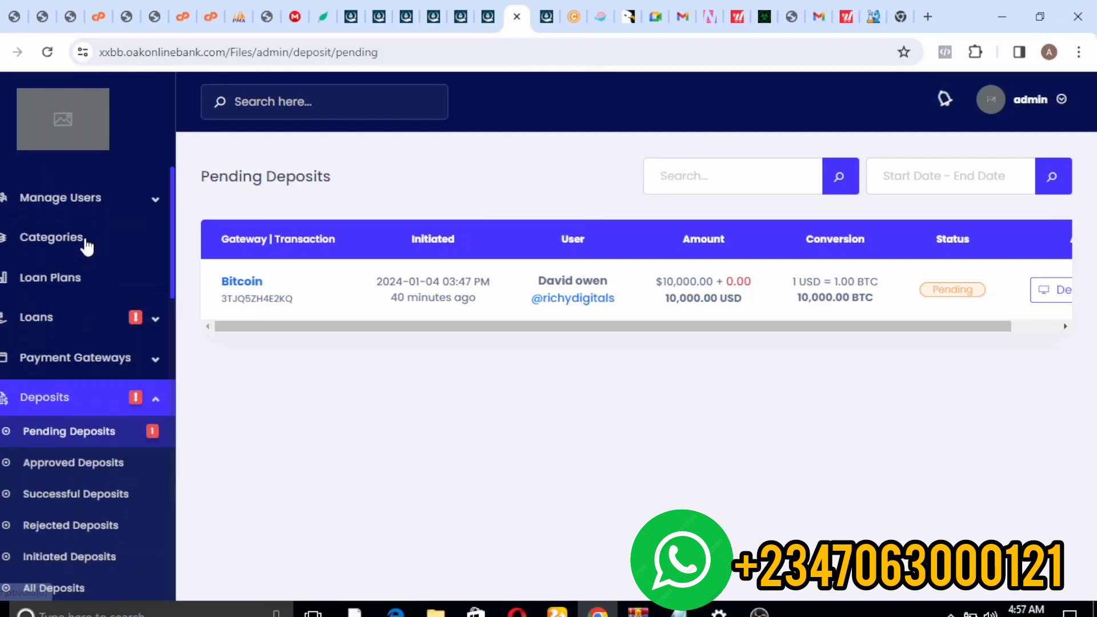
pyautogui.click(98, 239)
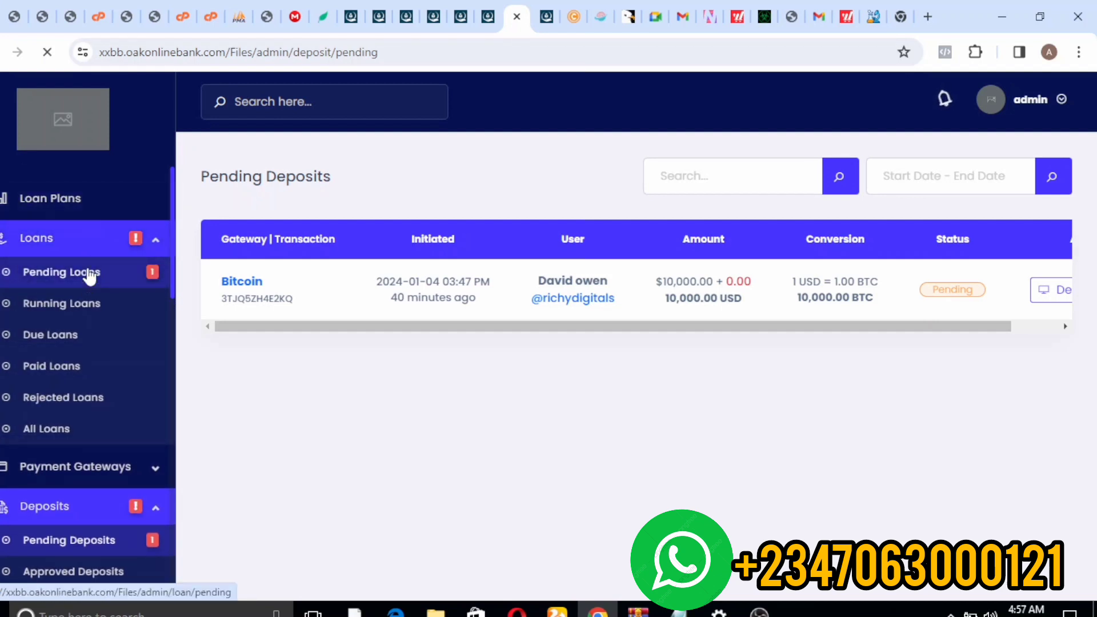
pyautogui.click(88, 274)
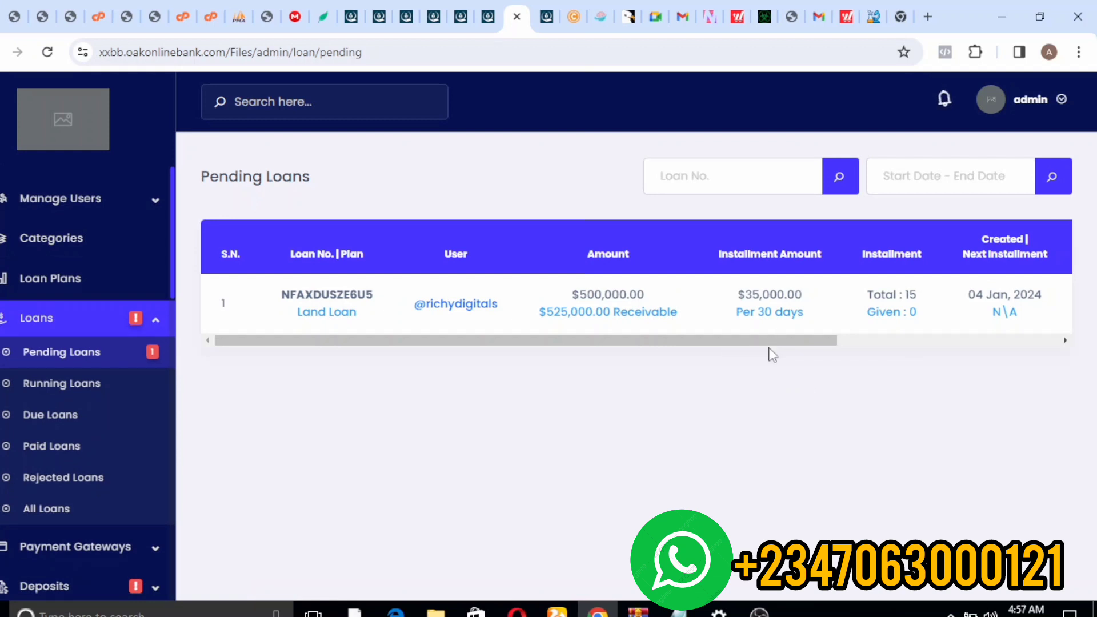
# - Approve and confirm the pending 500,000 USD Land Loan, then return to the user's transactions
pyautogui.moveTo(746, 339); pyautogui.dragTo(1026, 282)
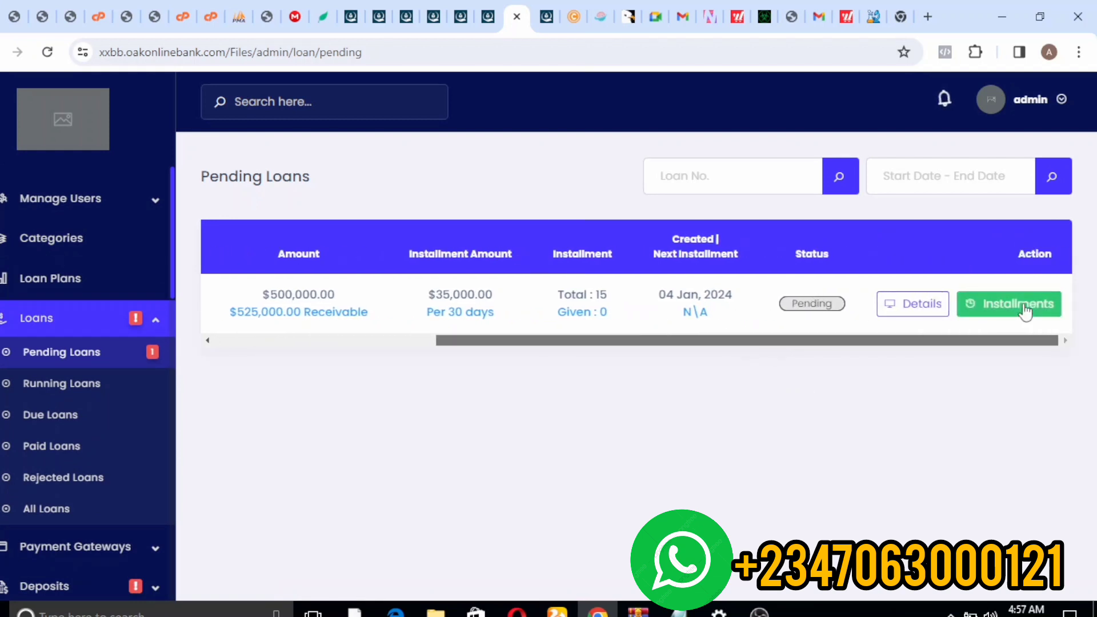
pyautogui.click(907, 303)
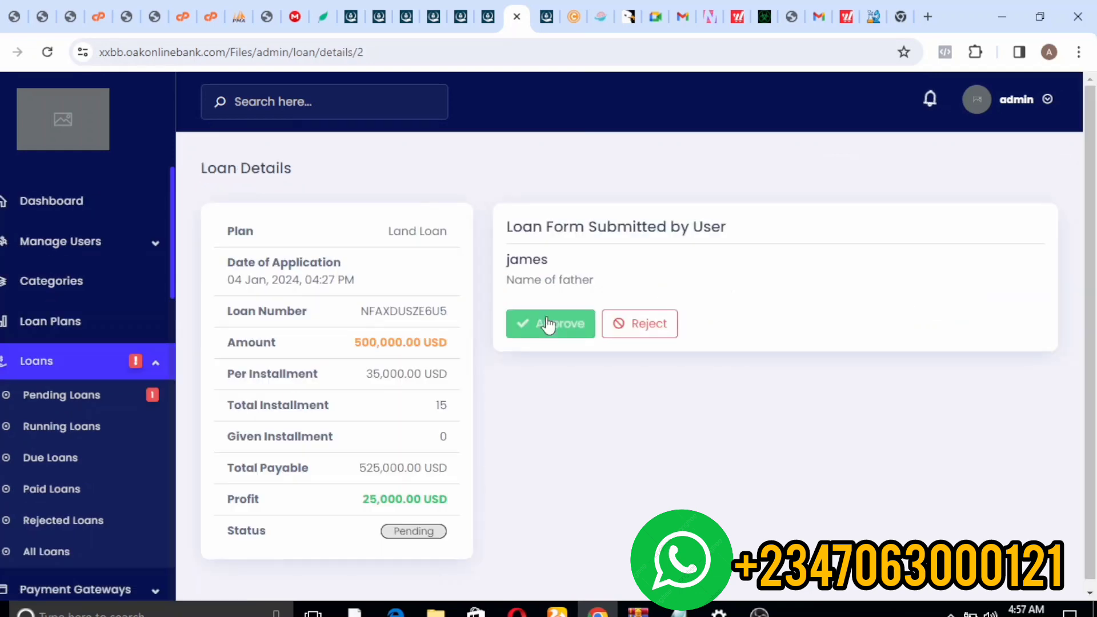
pyautogui.click(548, 321)
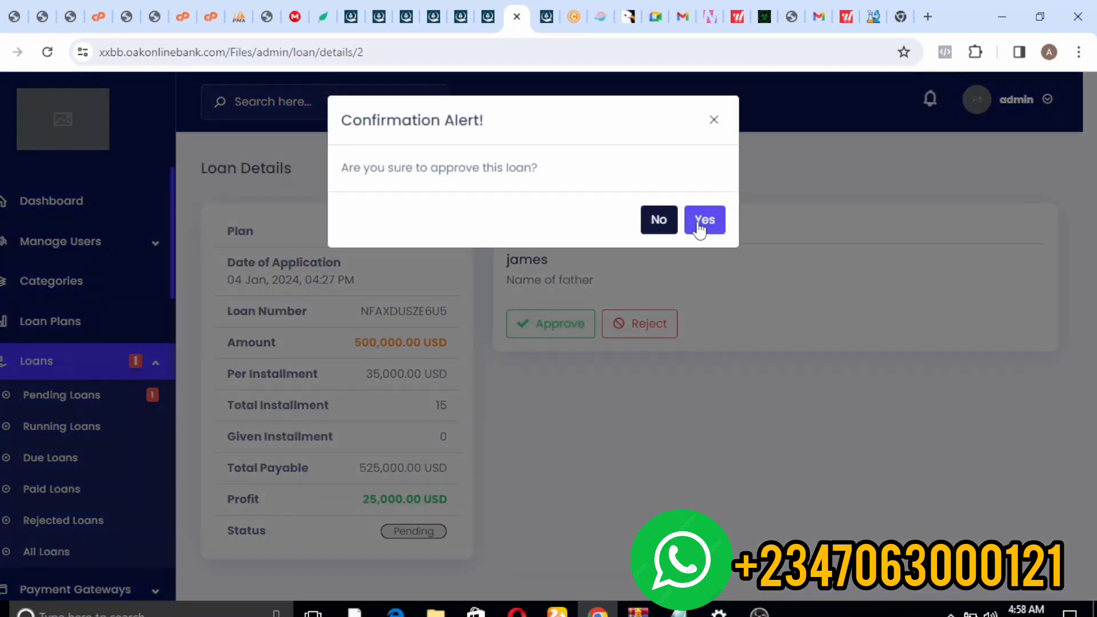
pyautogui.click(700, 226)
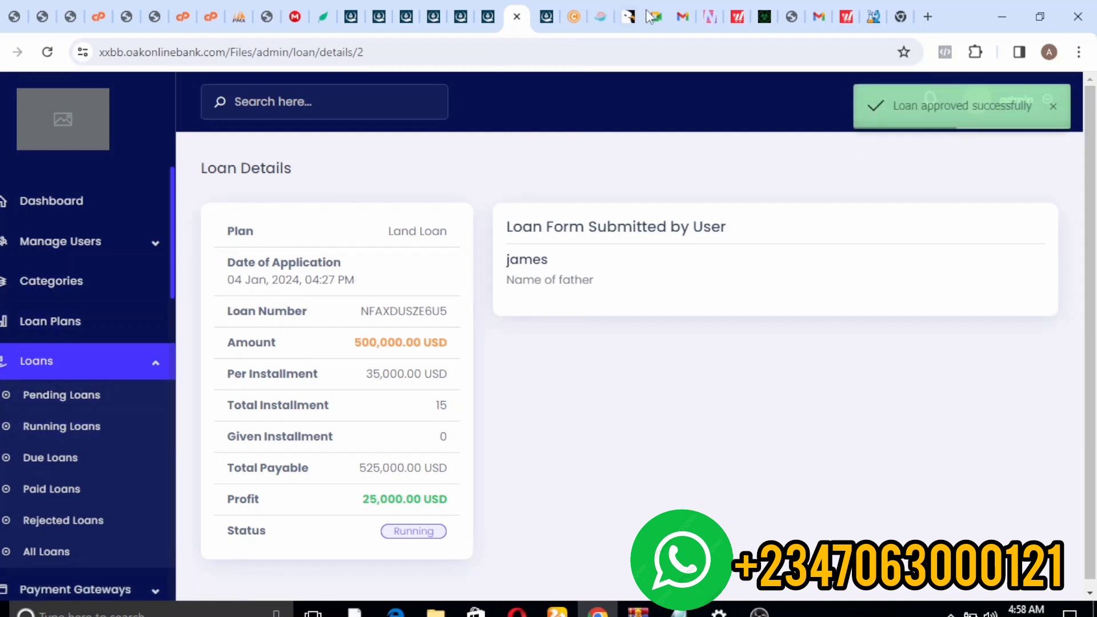
pyautogui.click(490, 17)
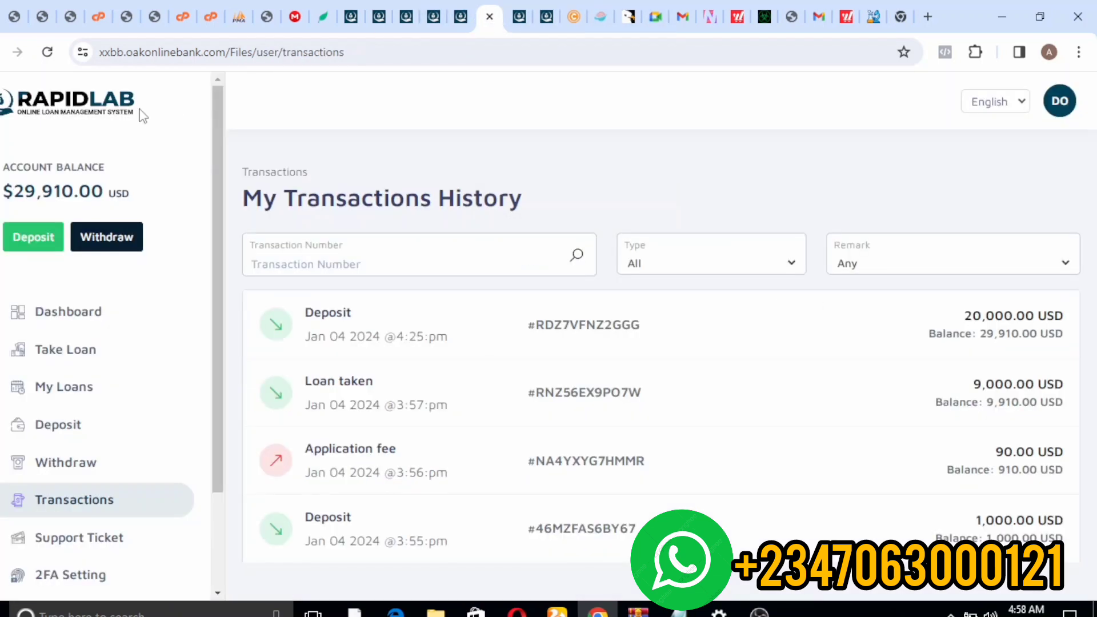
# - Reload transactions to show the 500,000 USD loan and 524,910.00 USD balance, then revisit admin Loan Details
pyautogui.click(48, 53)
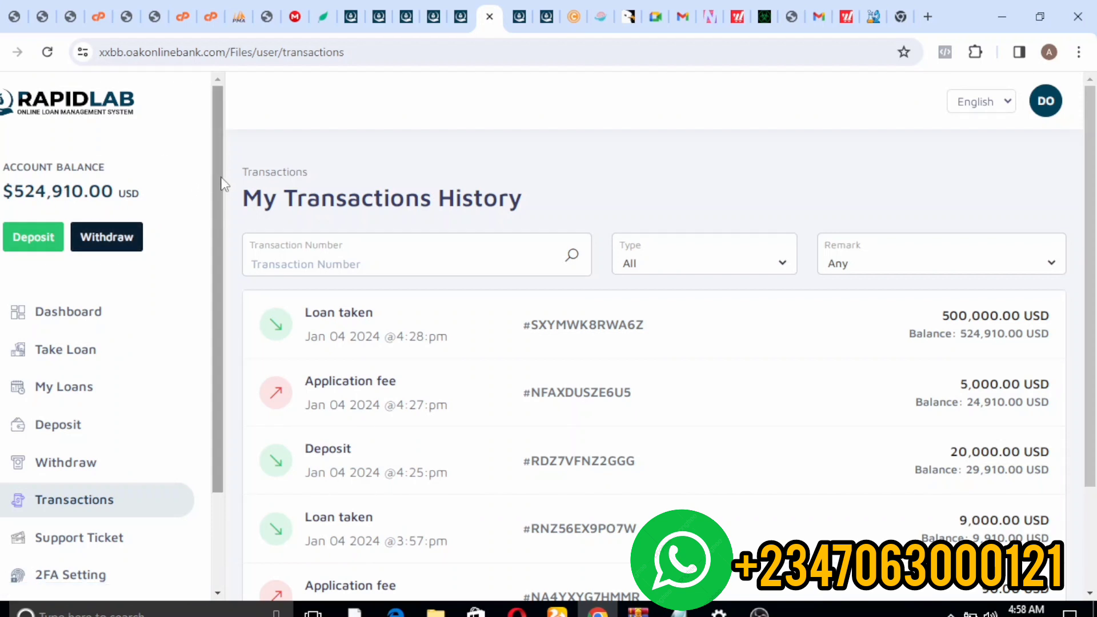
pyautogui.moveTo(218, 180); pyautogui.dragTo(234, 140)
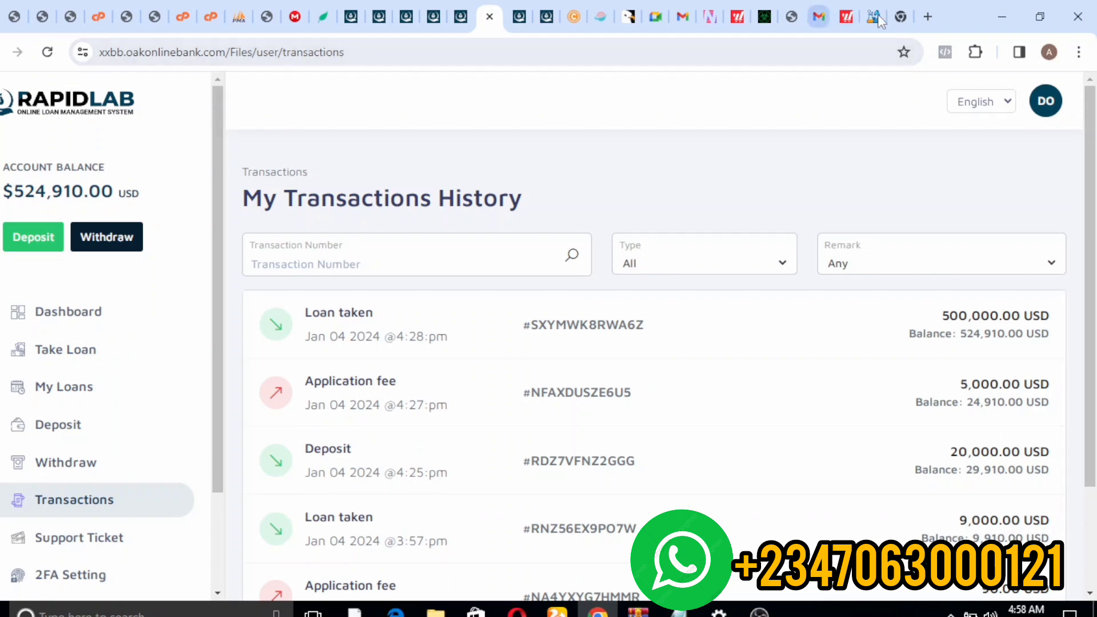
pyautogui.click(546, 16)
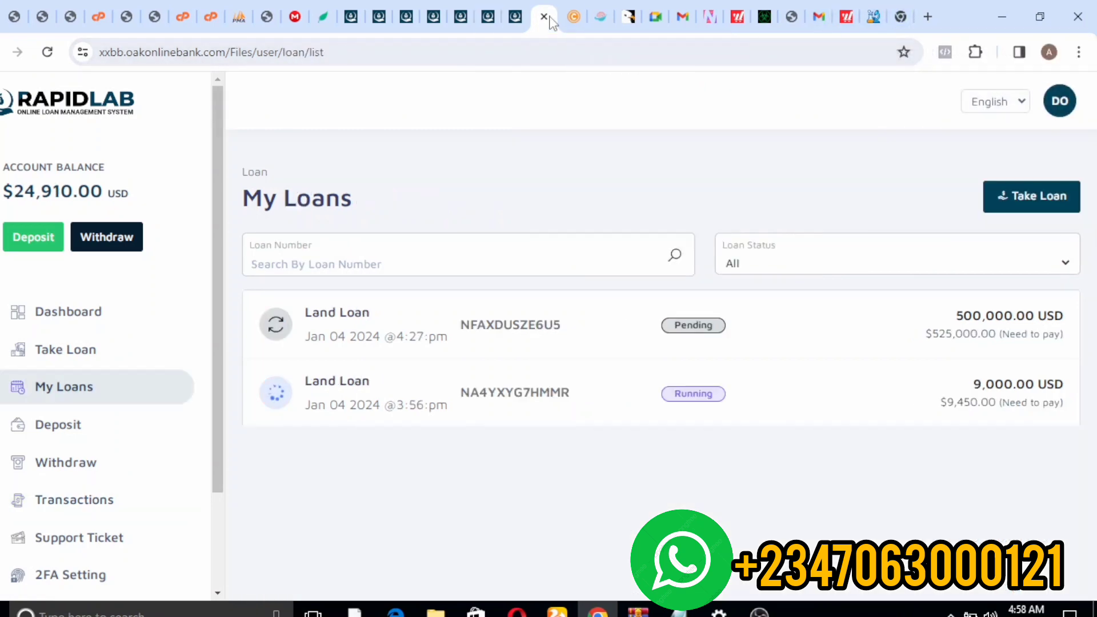
pyautogui.click(515, 17)
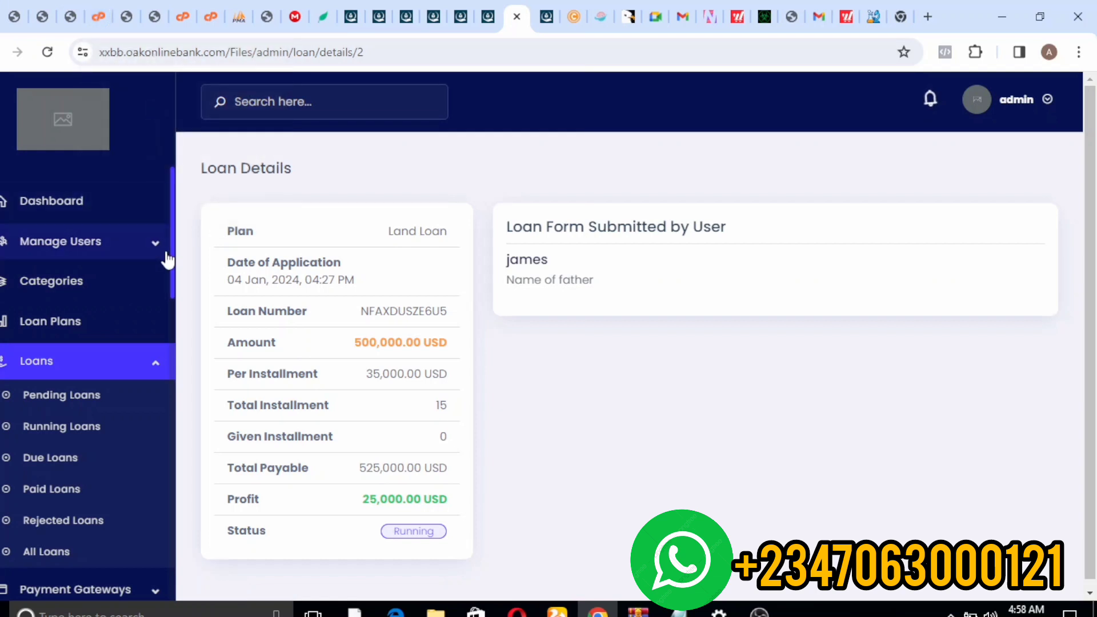
# - Open the borrower's details from Active Users and review the 524,910.00 USD balance and two running loans
pyautogui.click(148, 243)
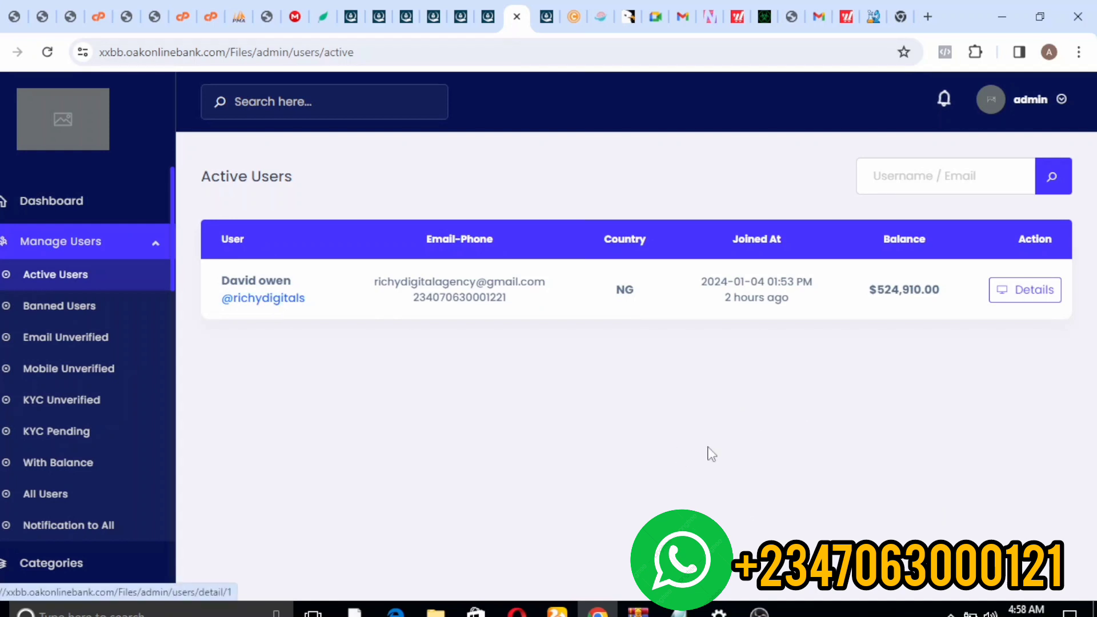
pyautogui.click(1038, 301)
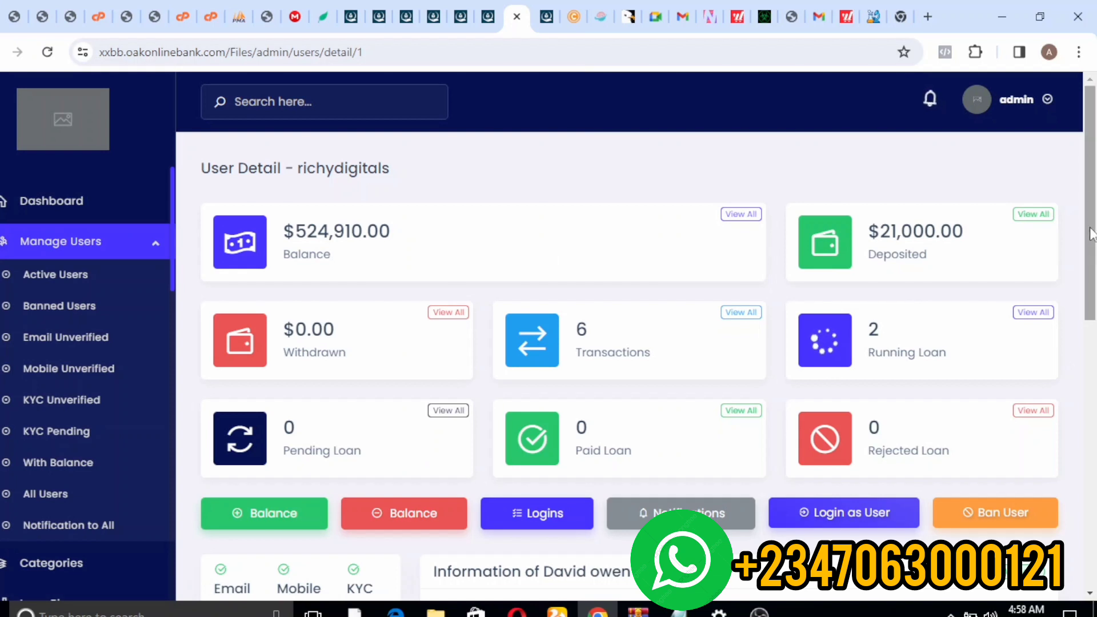
pyautogui.moveTo(1088, 235); pyautogui.dragTo(1093, 328)
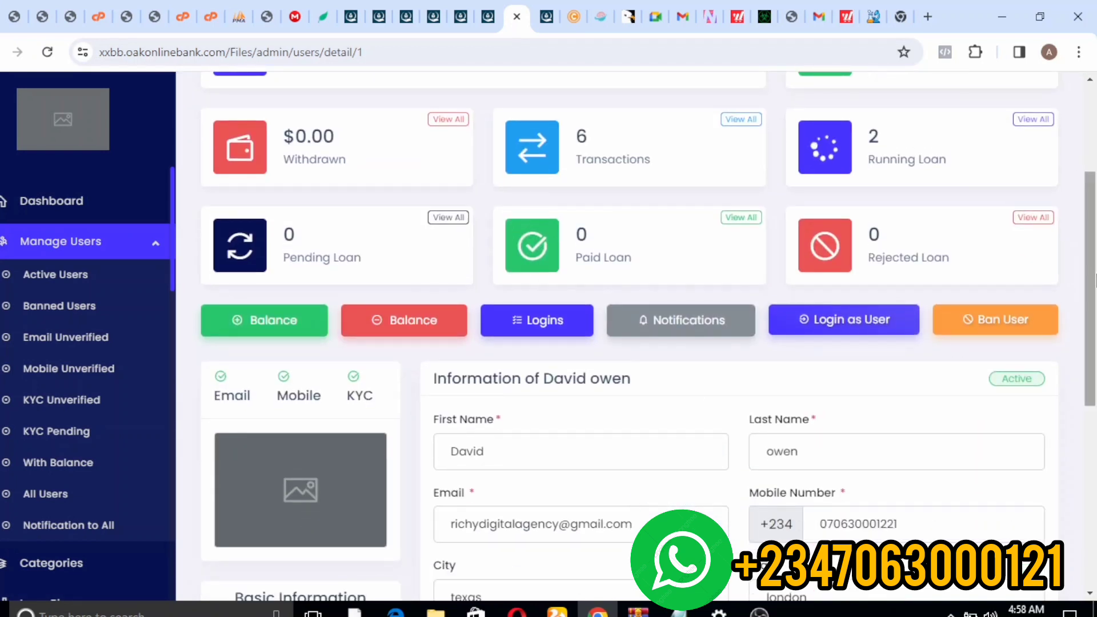
pyautogui.moveTo(1091, 267); pyautogui.dragTo(1096, 393)
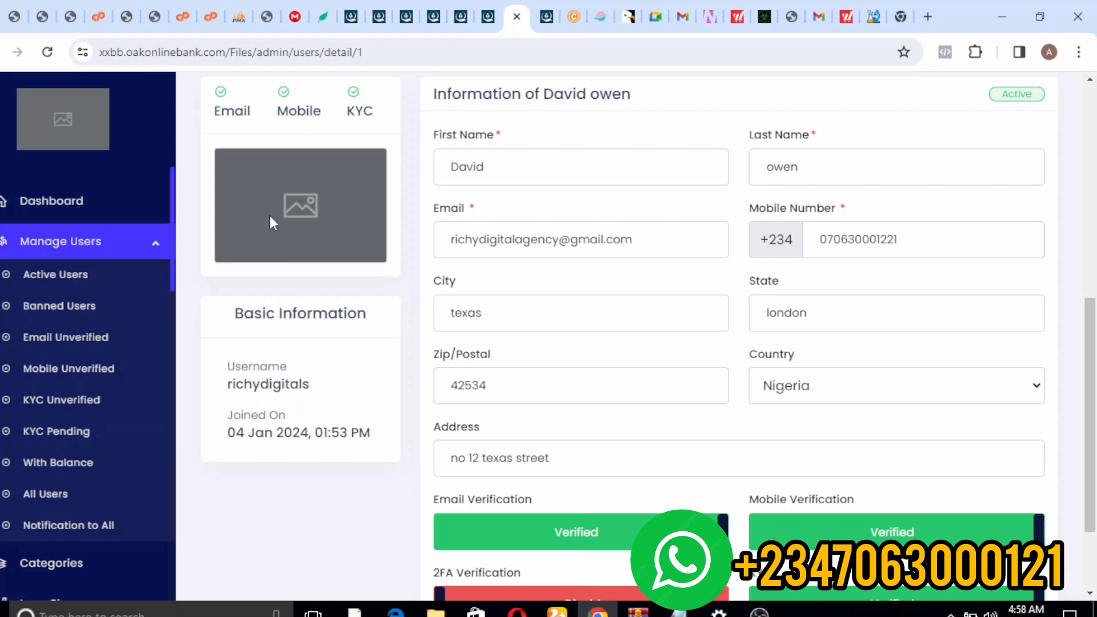
pyautogui.moveTo(1090, 323); pyautogui.dragTo(1090, 208)
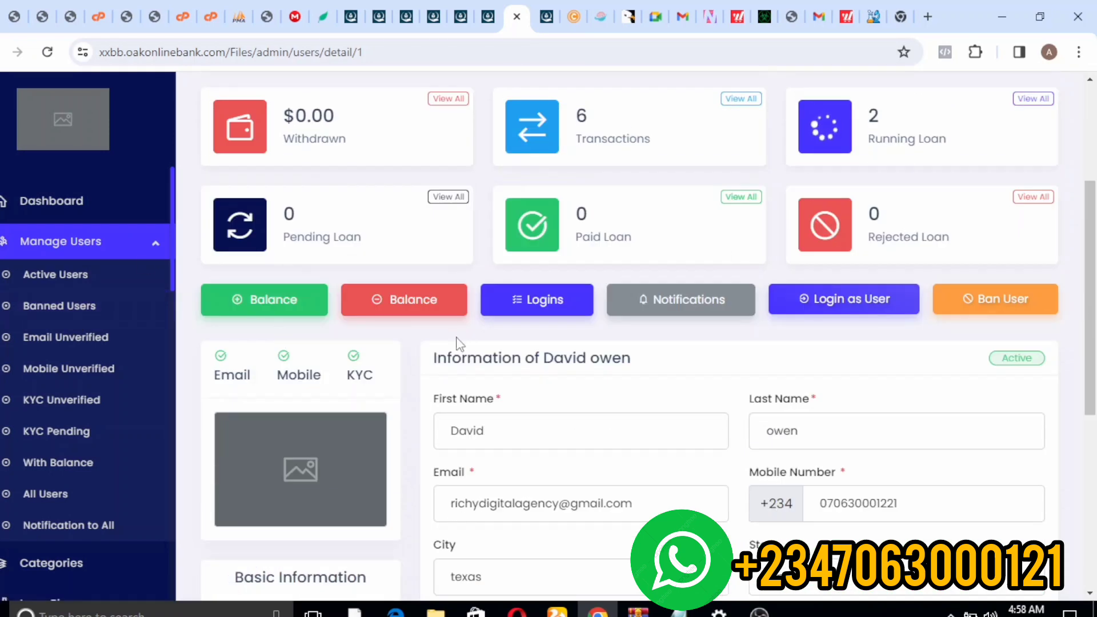
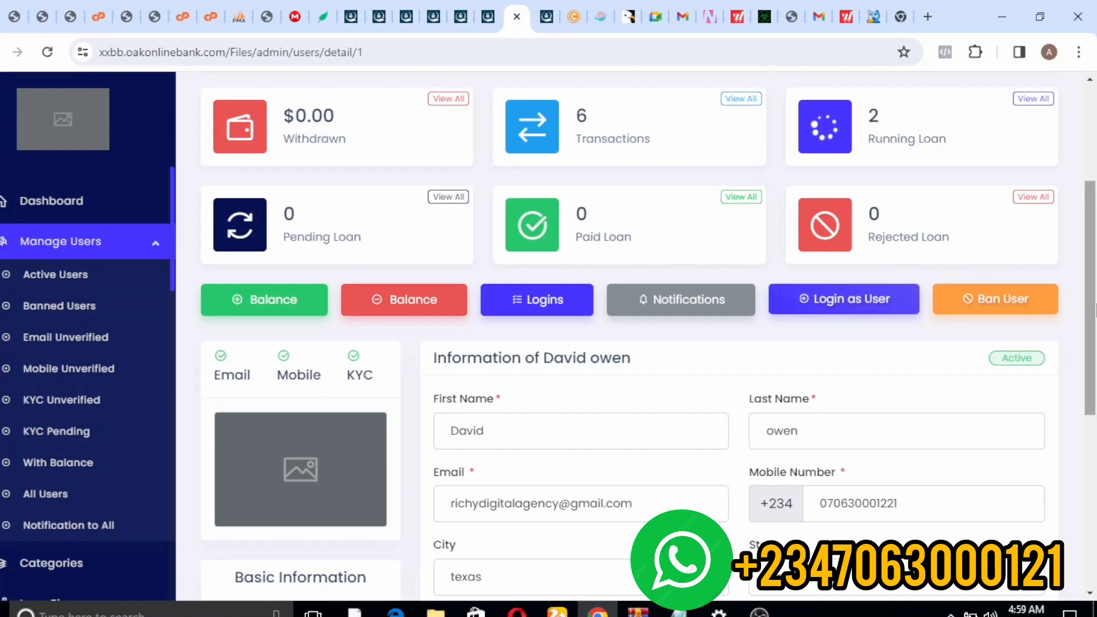
# - Toggle the user's email to unverified and then back to verified
pyautogui.moveTo(1094, 310); pyautogui.dragTo(1092, 480)
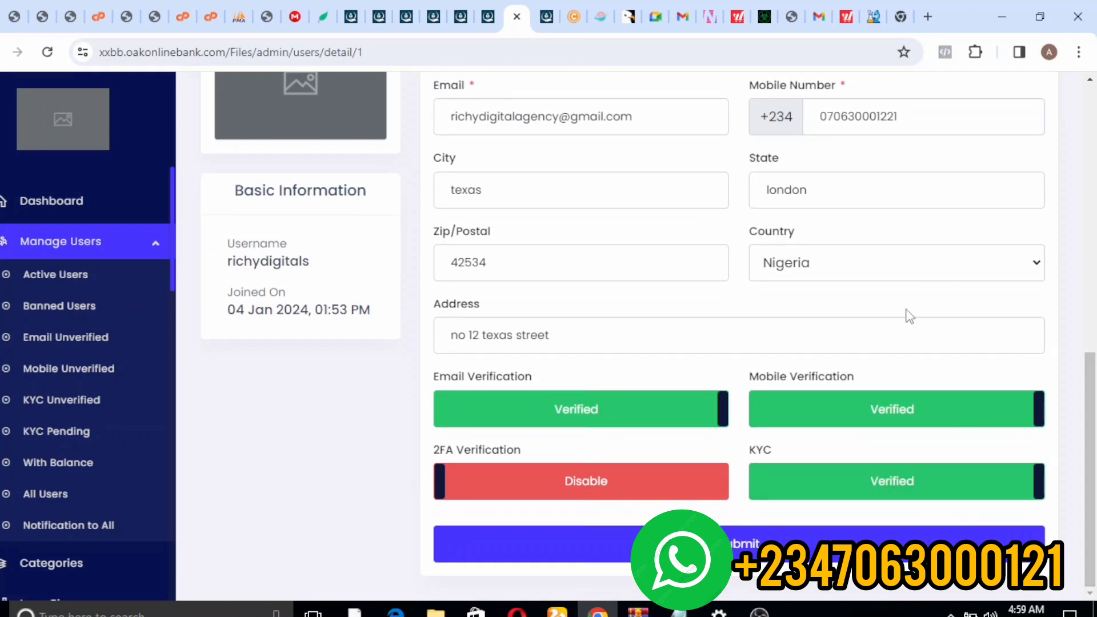
pyautogui.click(595, 417)
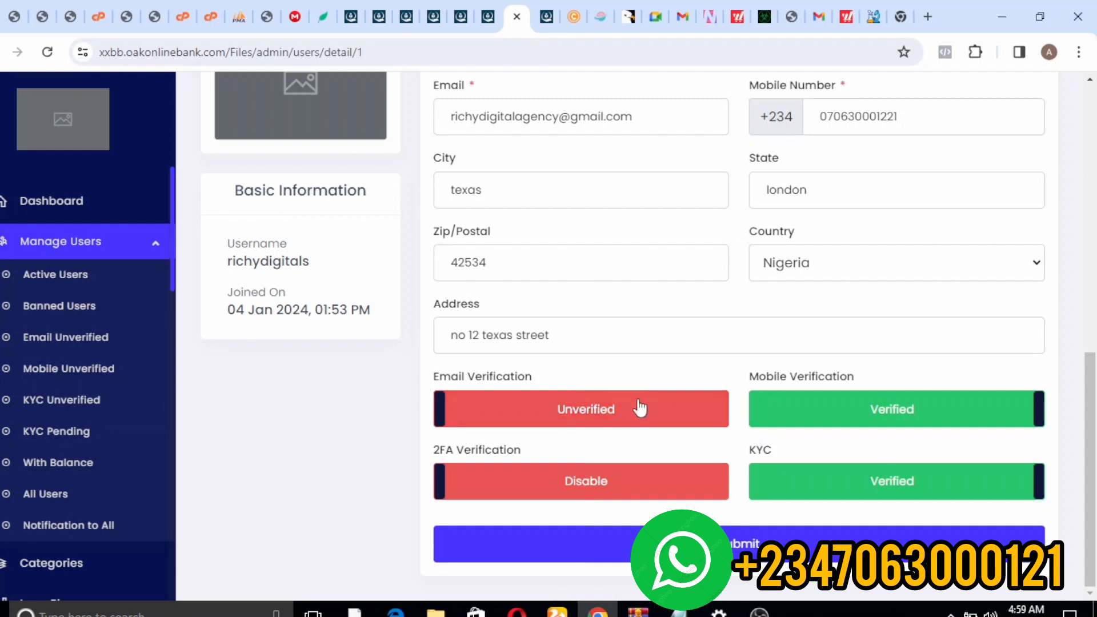
pyautogui.click(628, 423)
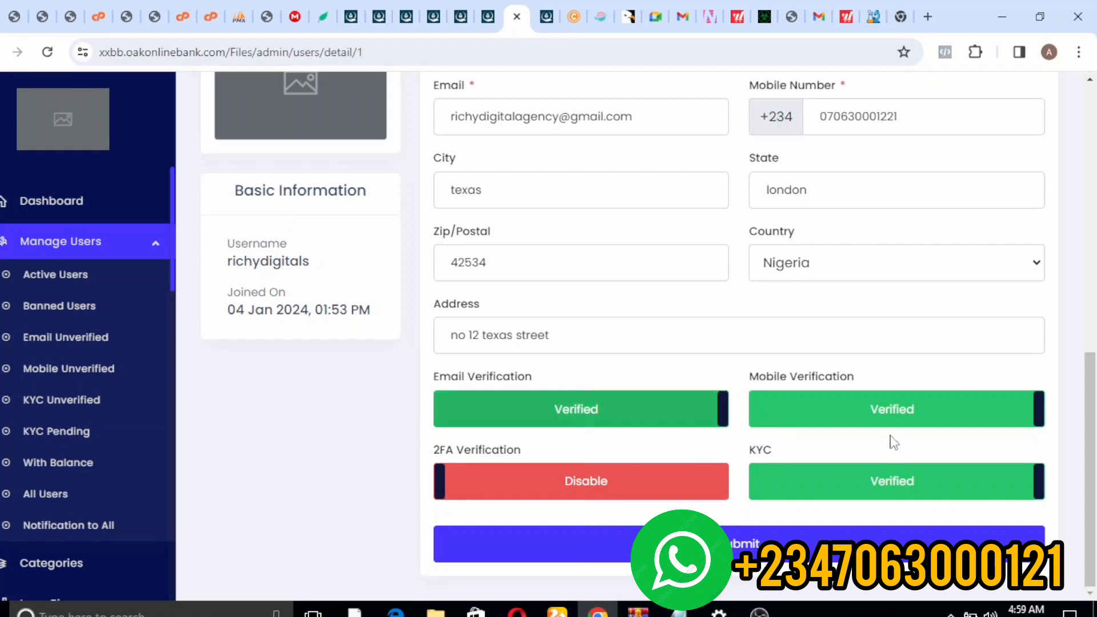
pyautogui.moveTo(1091, 408); pyautogui.dragTo(1093, 227)
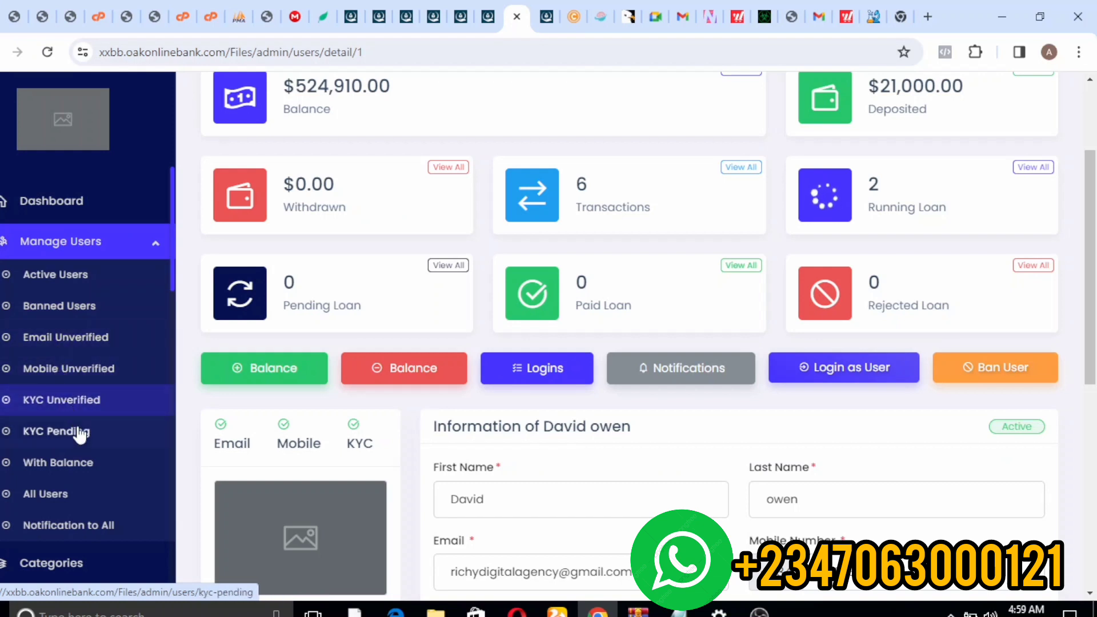
# - Collapse Manage Users and show the demo site's category list, which includes Education
pyautogui.click(155, 245)
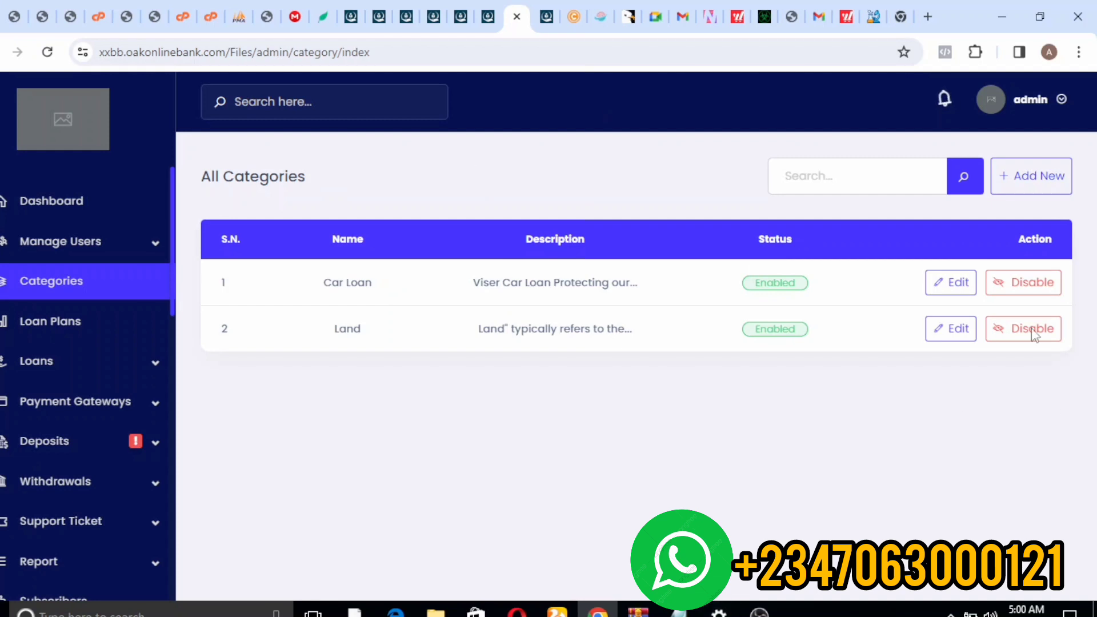
pyautogui.click(371, 61)
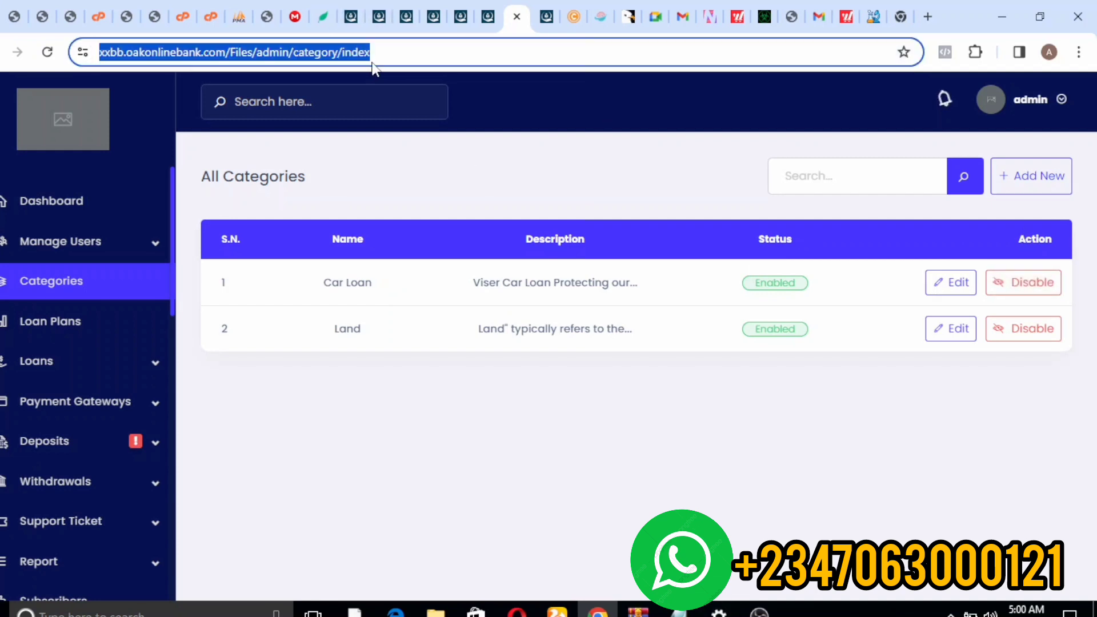
pyautogui.click(370, 21)
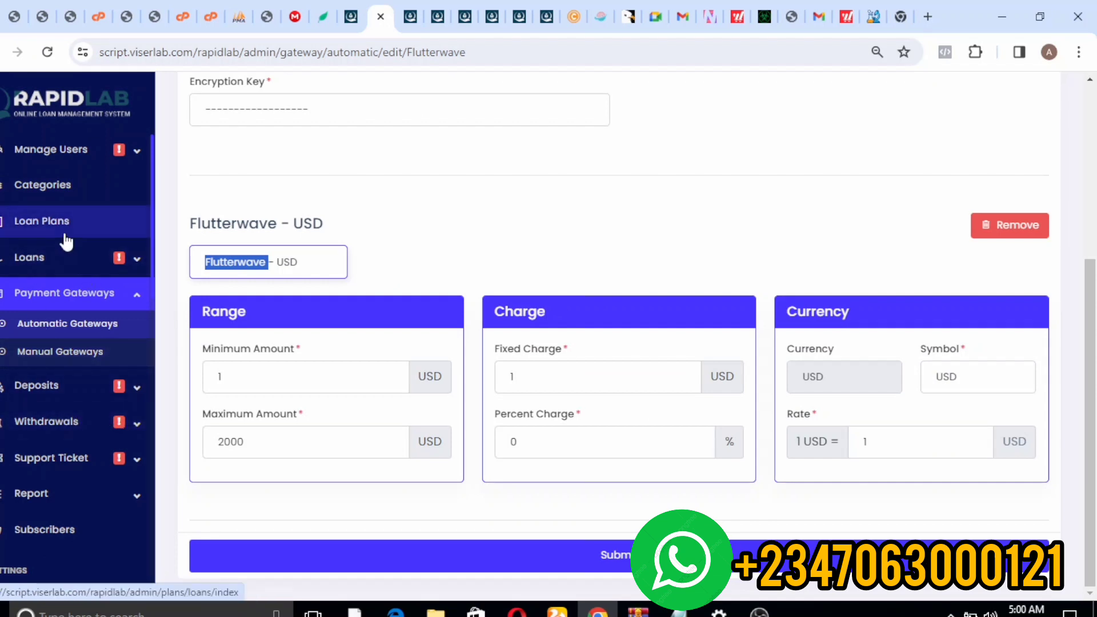
pyautogui.click(44, 197)
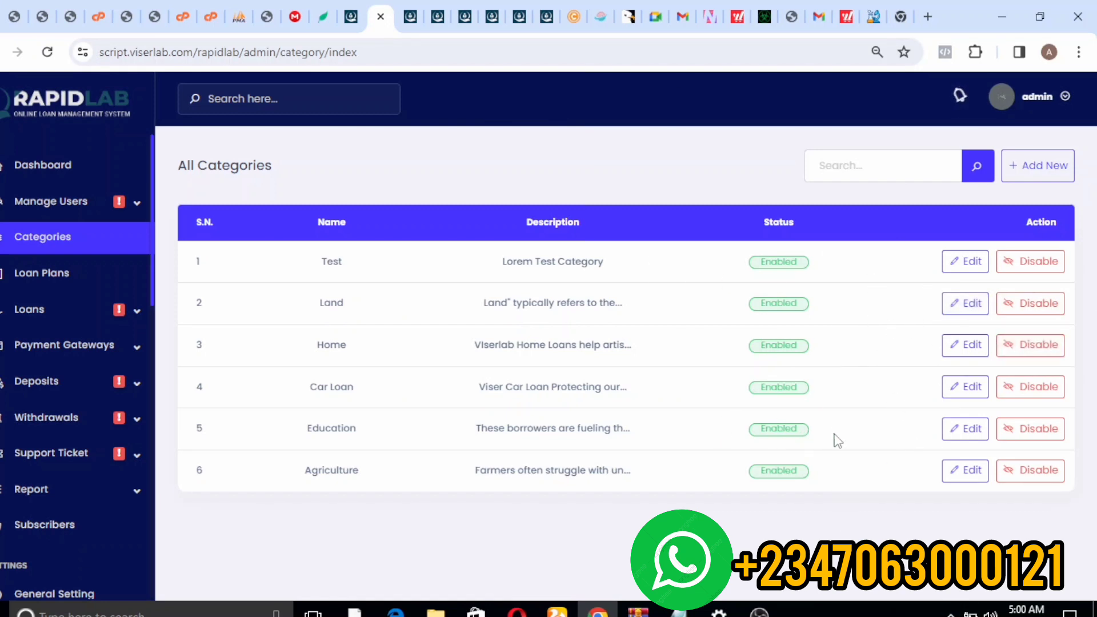
# - Copy the demo's Education category name and start a new category named Education
pyautogui.click(972, 433)
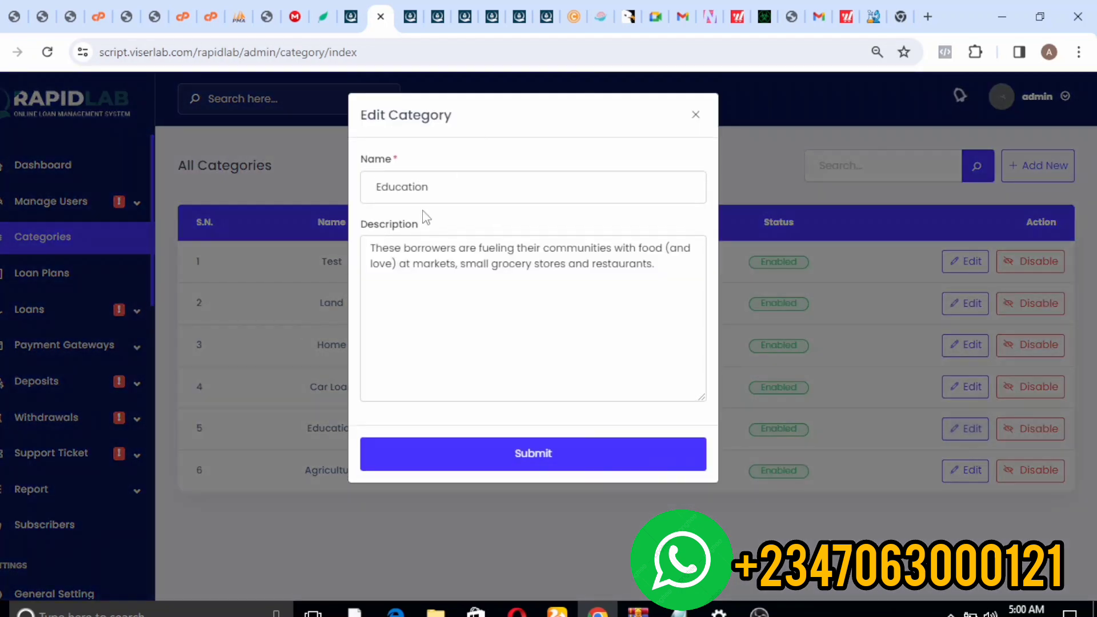
pyautogui.moveTo(441, 191); pyautogui.dragTo(289, 200)
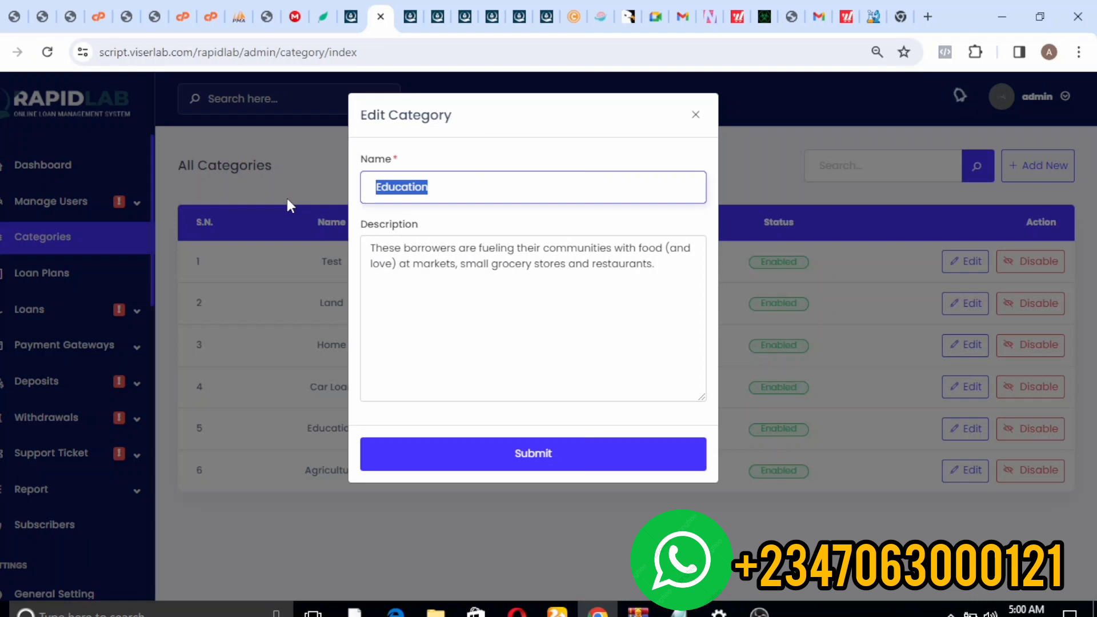
pyautogui.click(537, 212)
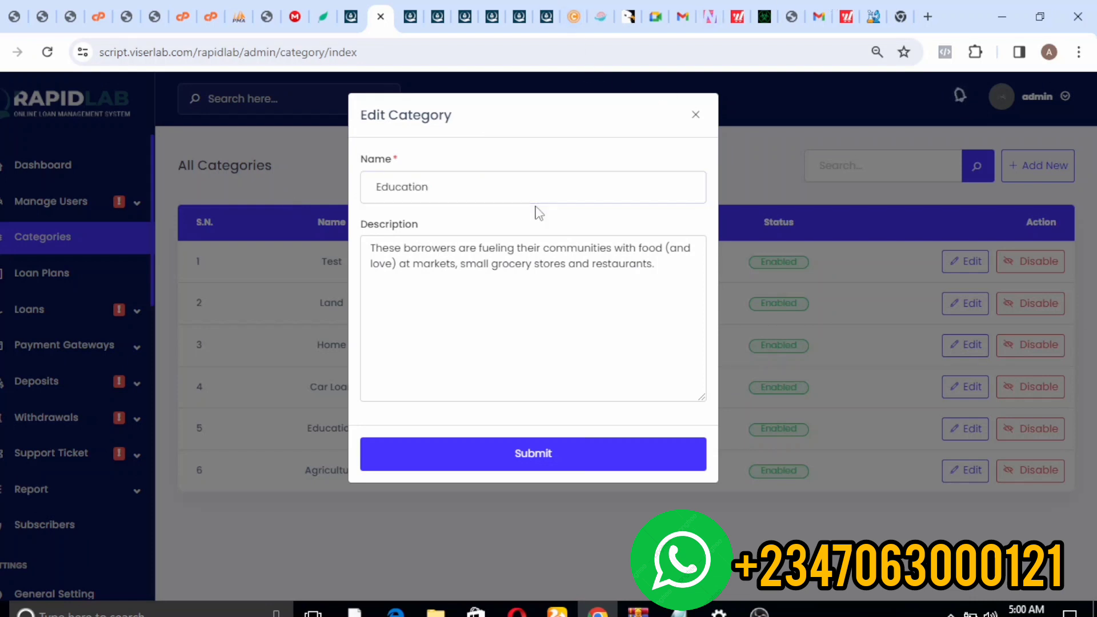
pyautogui.click(546, 16)
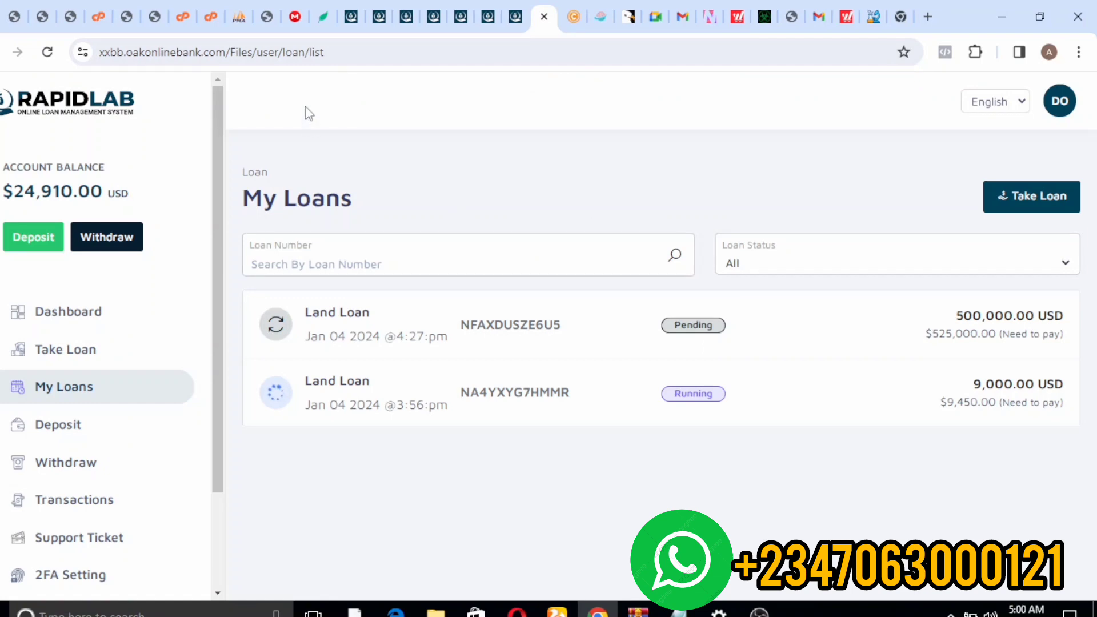
pyautogui.click(510, 22)
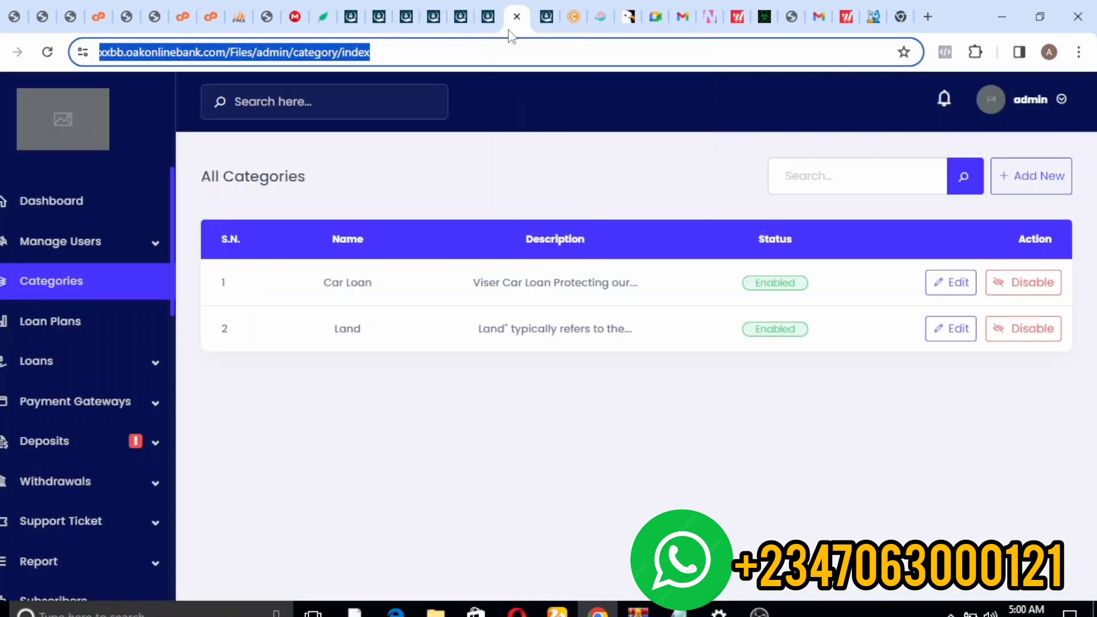
pyautogui.click(1043, 179)
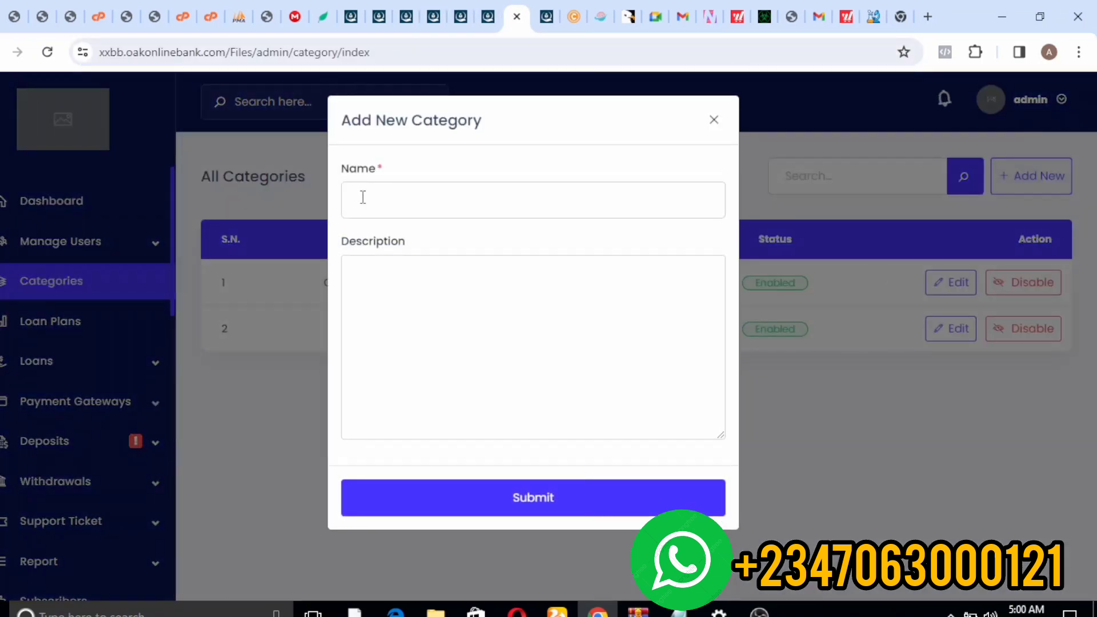
pyautogui.click(363, 197)
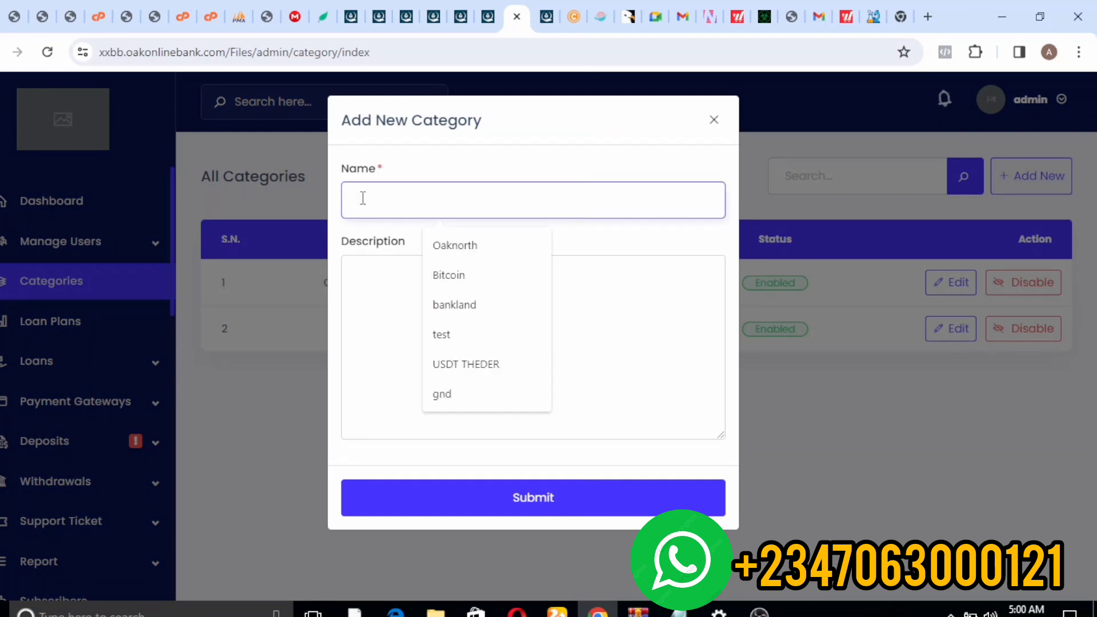
pyautogui.write('Education')
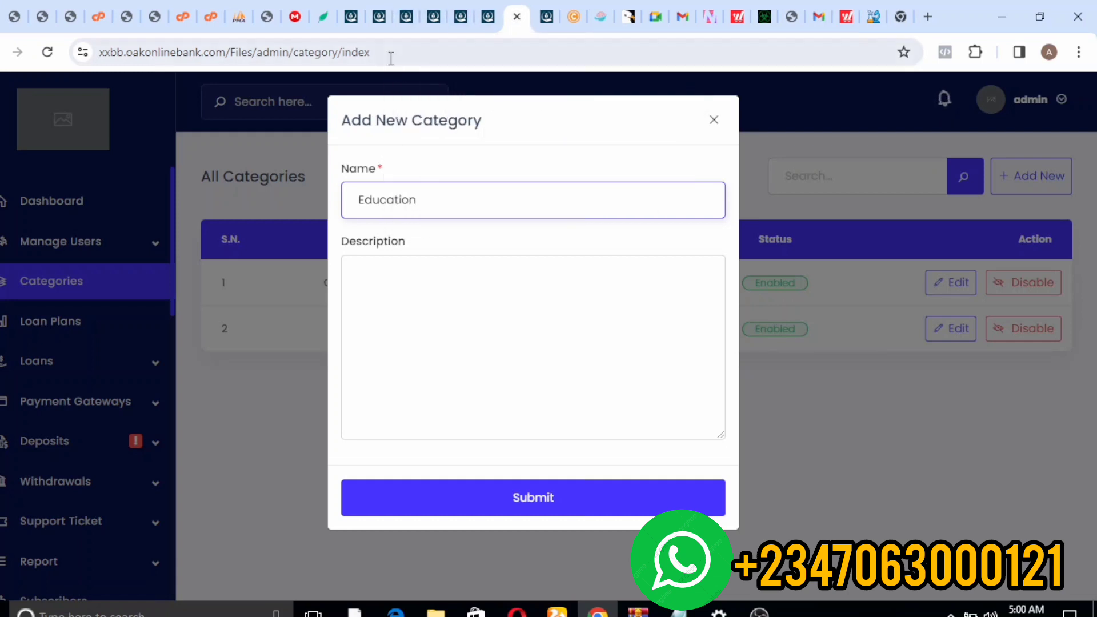
# - Paste the demo's description about borrowers fueling their communities and submit the category
pyautogui.click(351, 17)
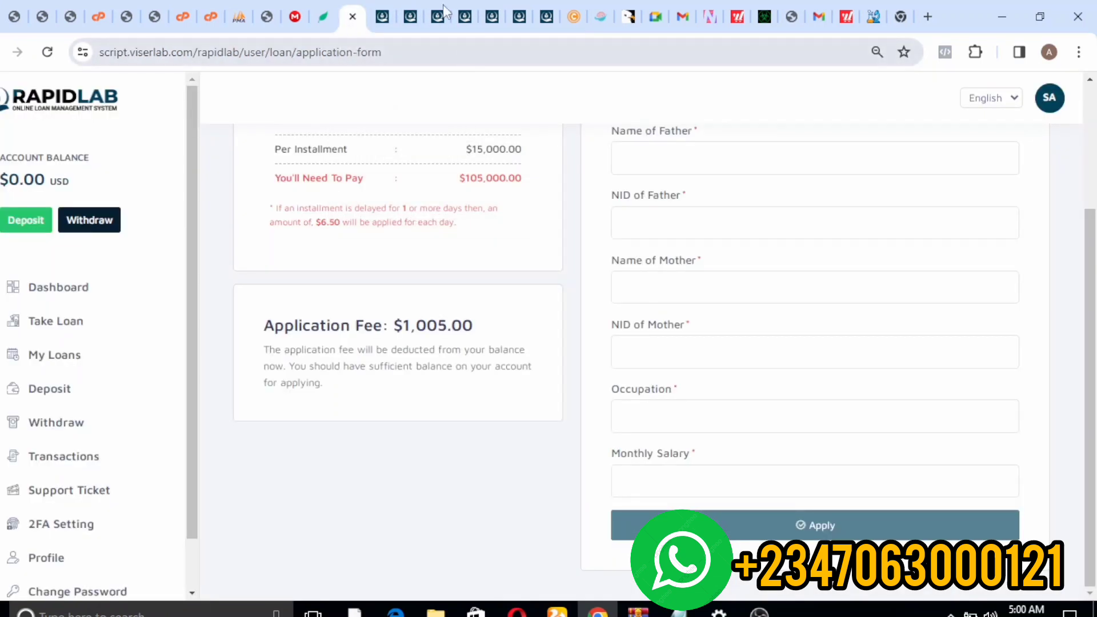
pyautogui.click(411, 17)
pyautogui.click(435, 15)
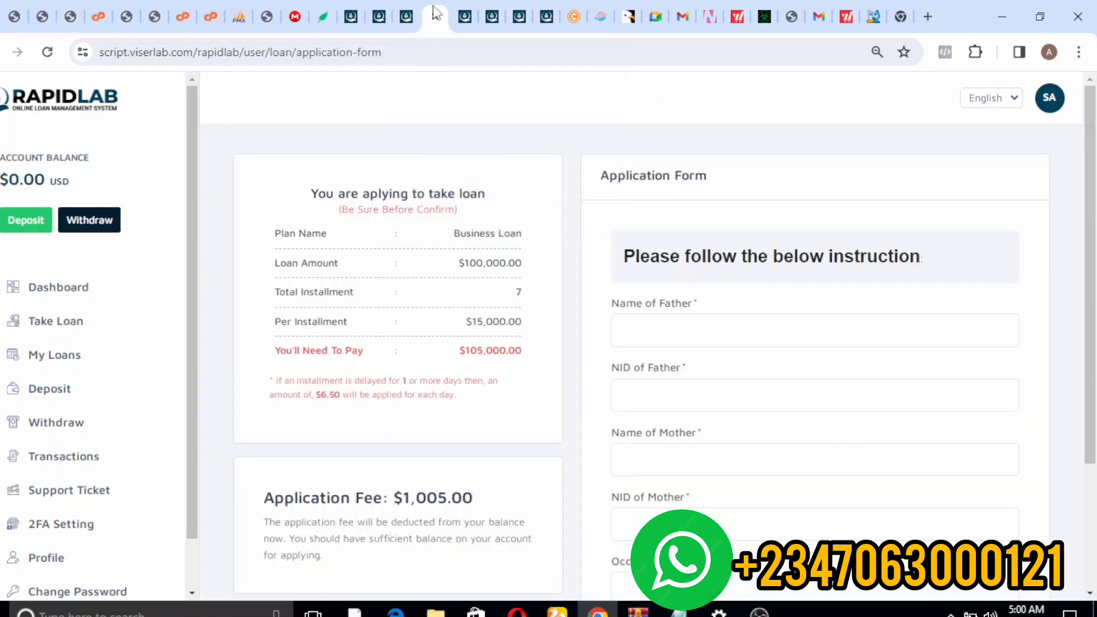
pyautogui.click(464, 17)
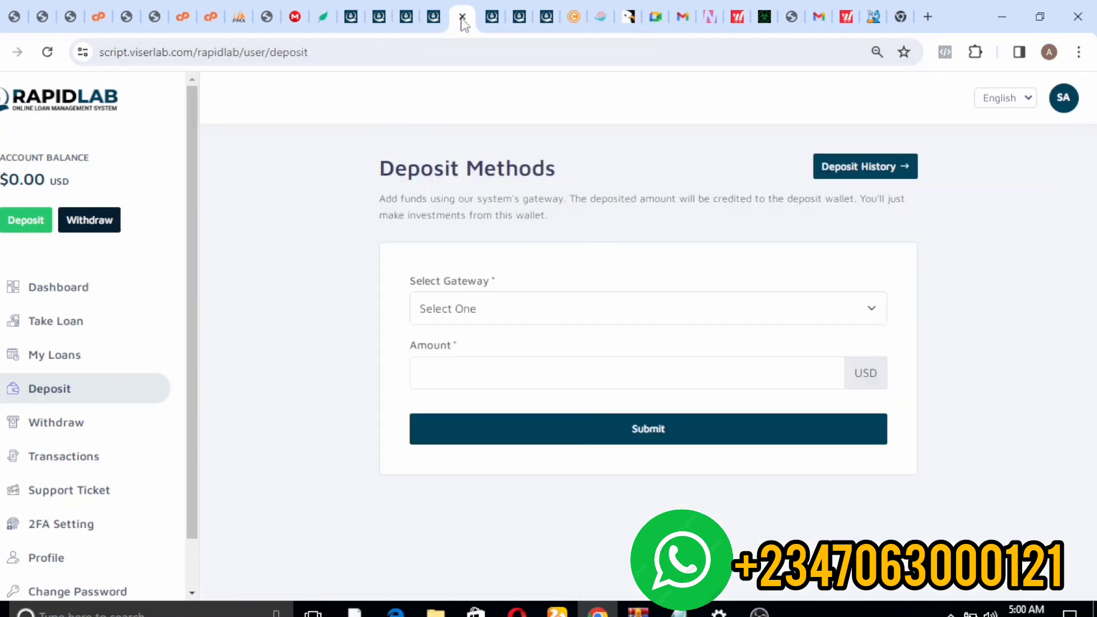
pyautogui.click(501, 22)
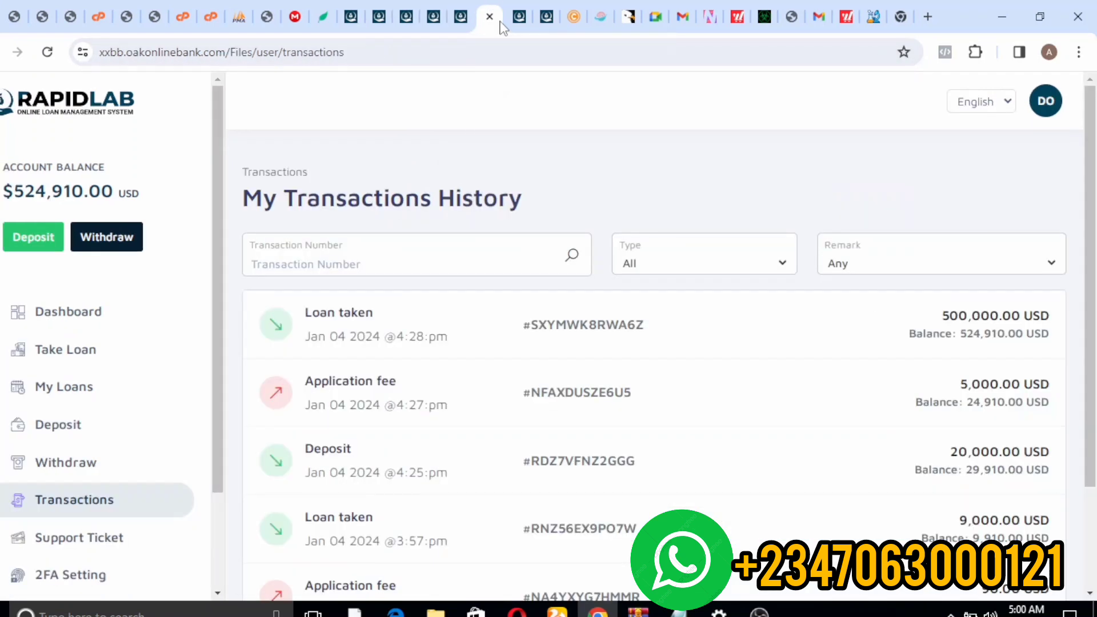
pyautogui.click(372, 14)
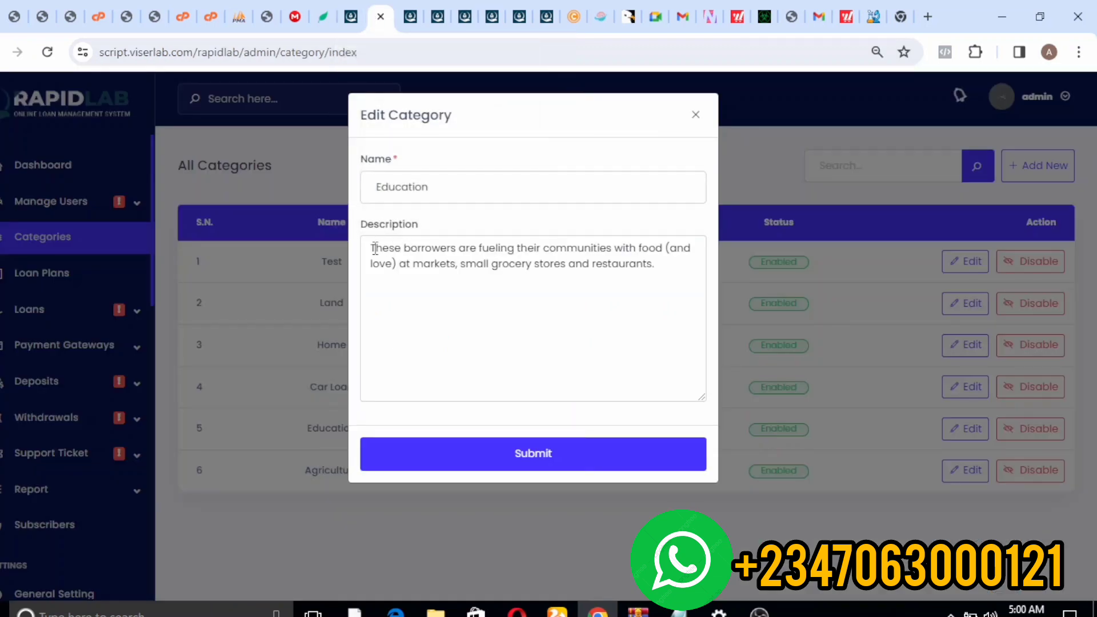
pyautogui.moveTo(373, 249)
pyautogui.mouseDown()
pyautogui.moveTo(692, 249)
pyautogui.moveTo(658, 264)
pyautogui.moveTo(361, 235)
pyautogui.mouseUp()
pyautogui.hotkey('ctrl', 'c')
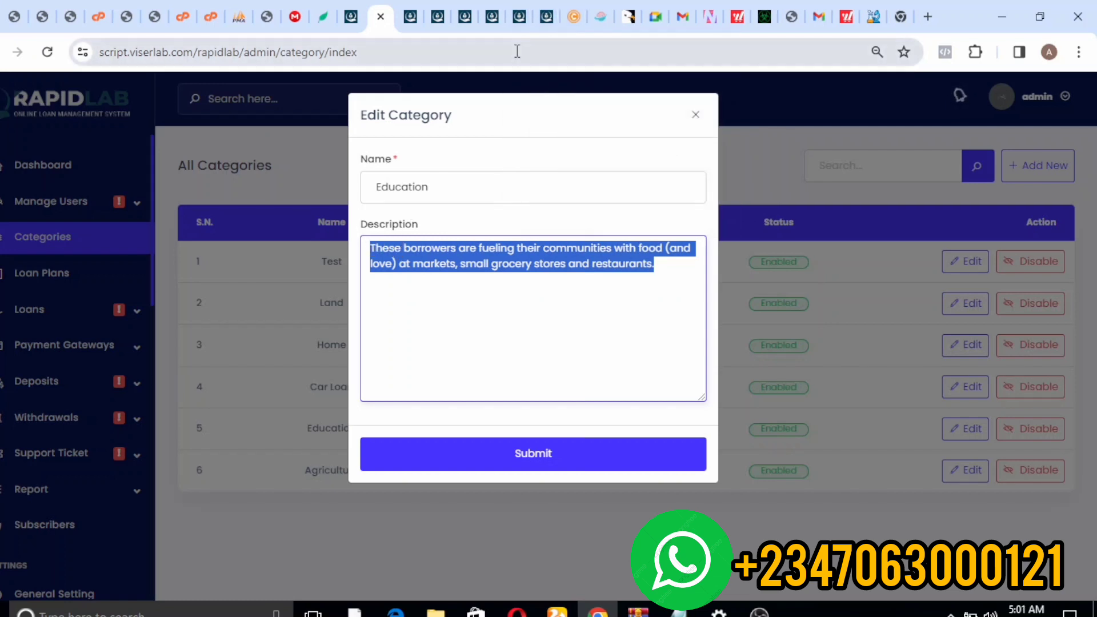
pyautogui.click(518, 17)
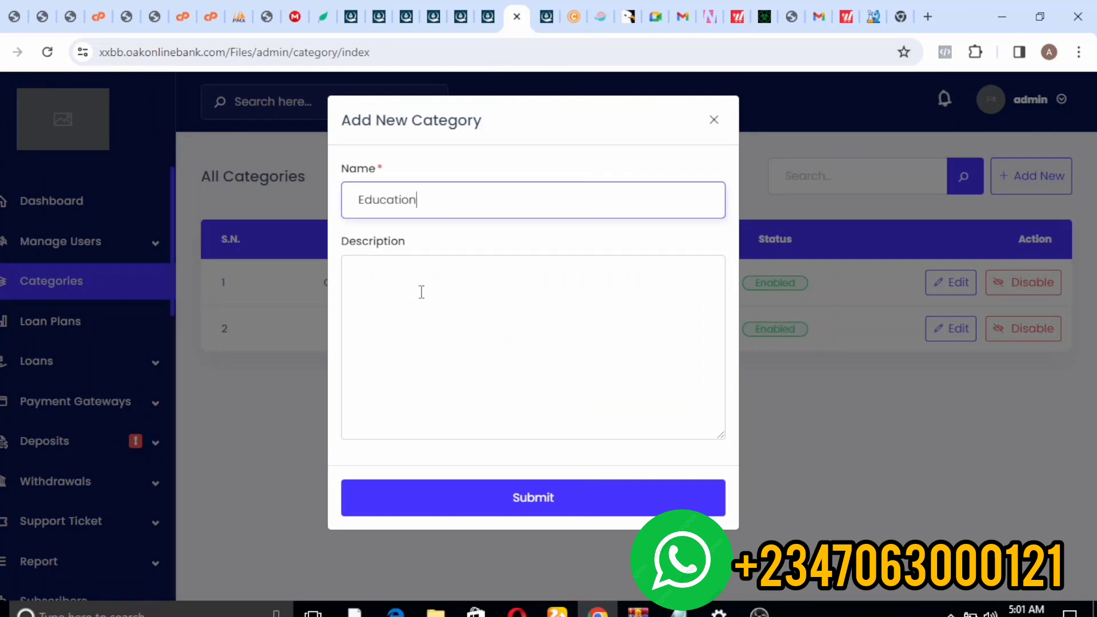
pyautogui.click(421, 292)
pyautogui.hotkey('ctrl', 'v')
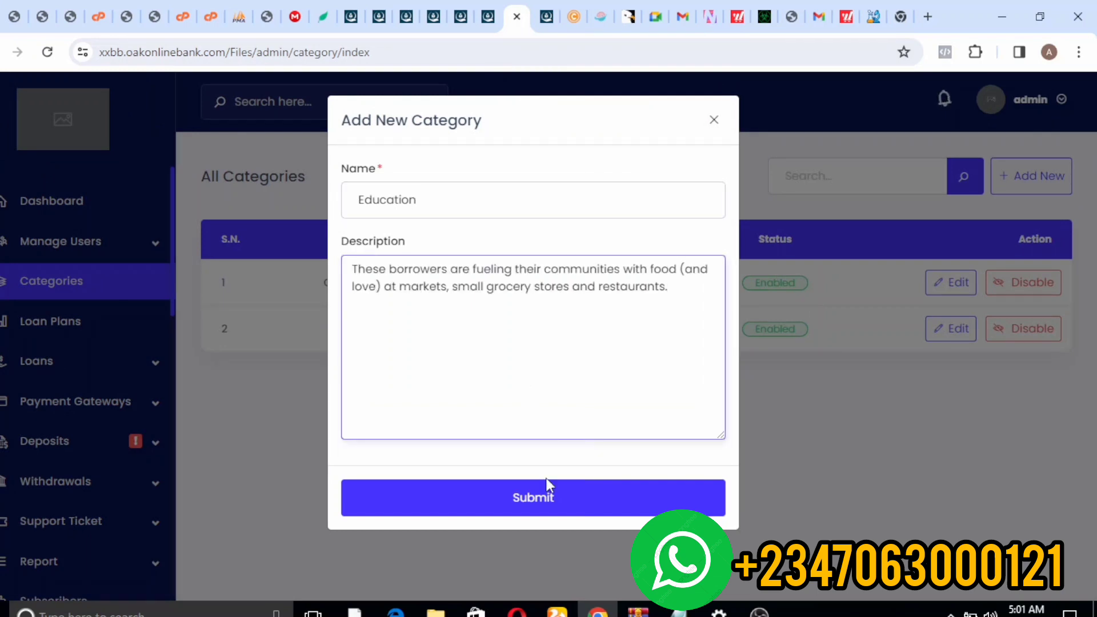
pyautogui.click(546, 506)
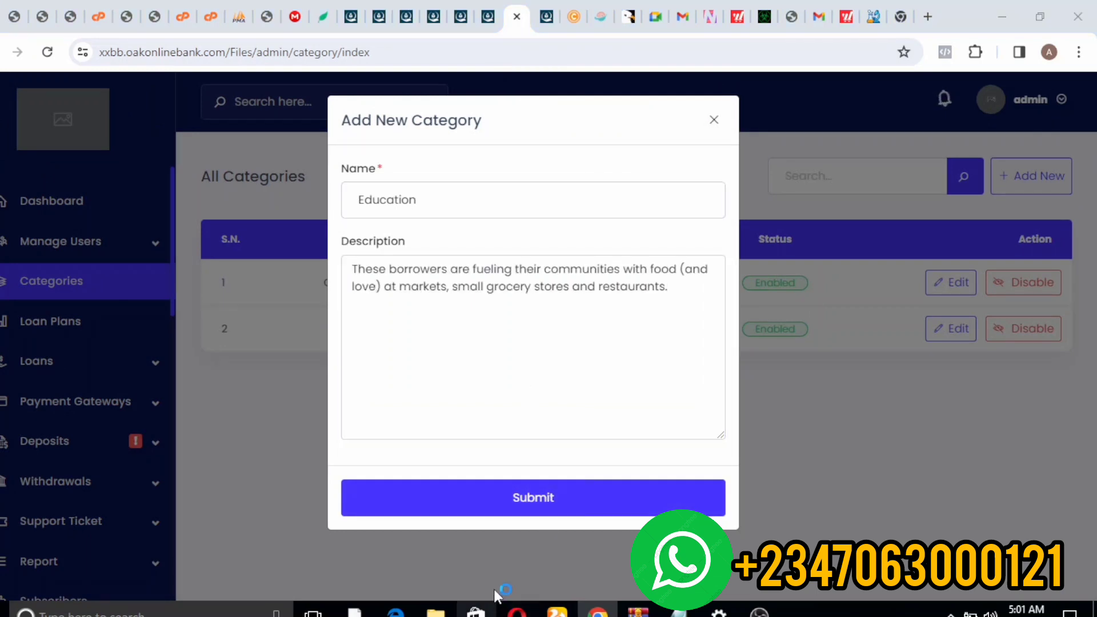
pyautogui.click(525, 510)
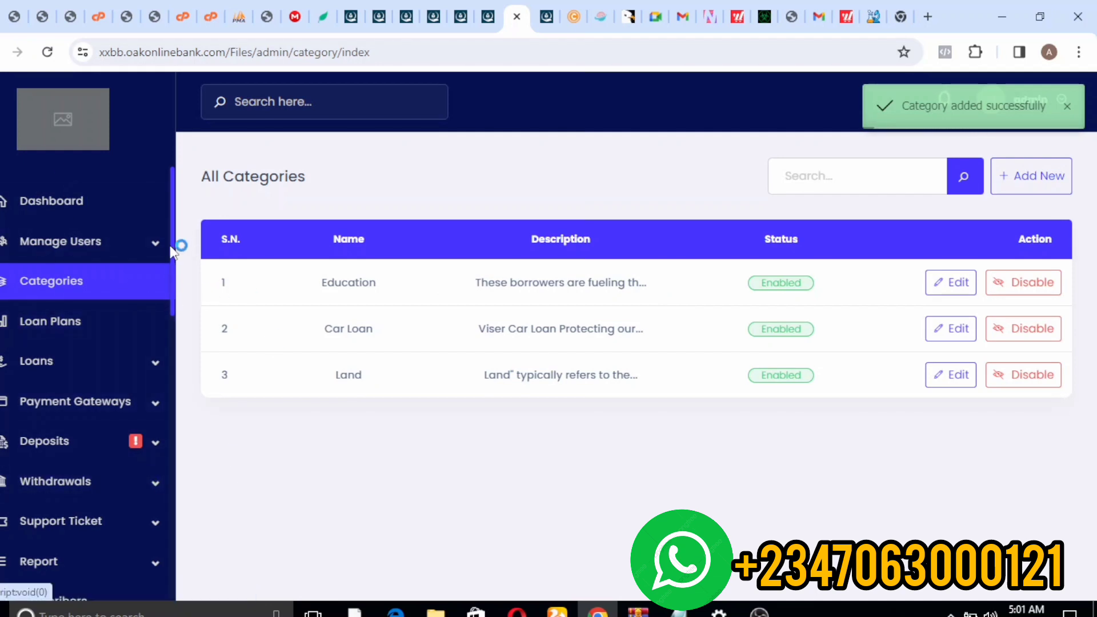
pyautogui.scroll(-4, 174, 245)
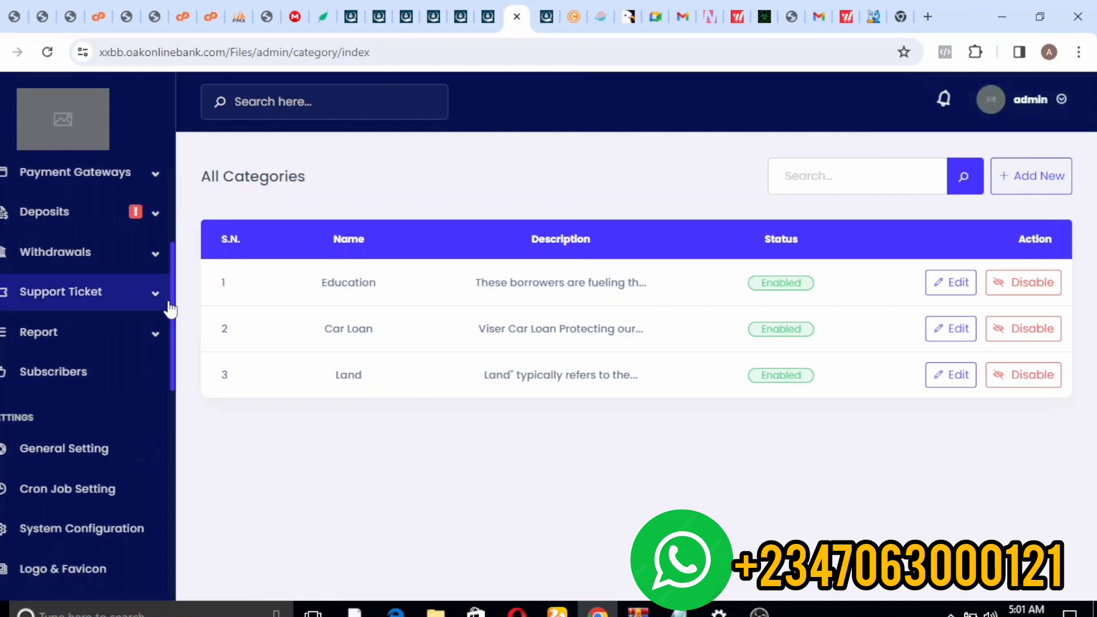
pyautogui.scroll(1, 165, 289)
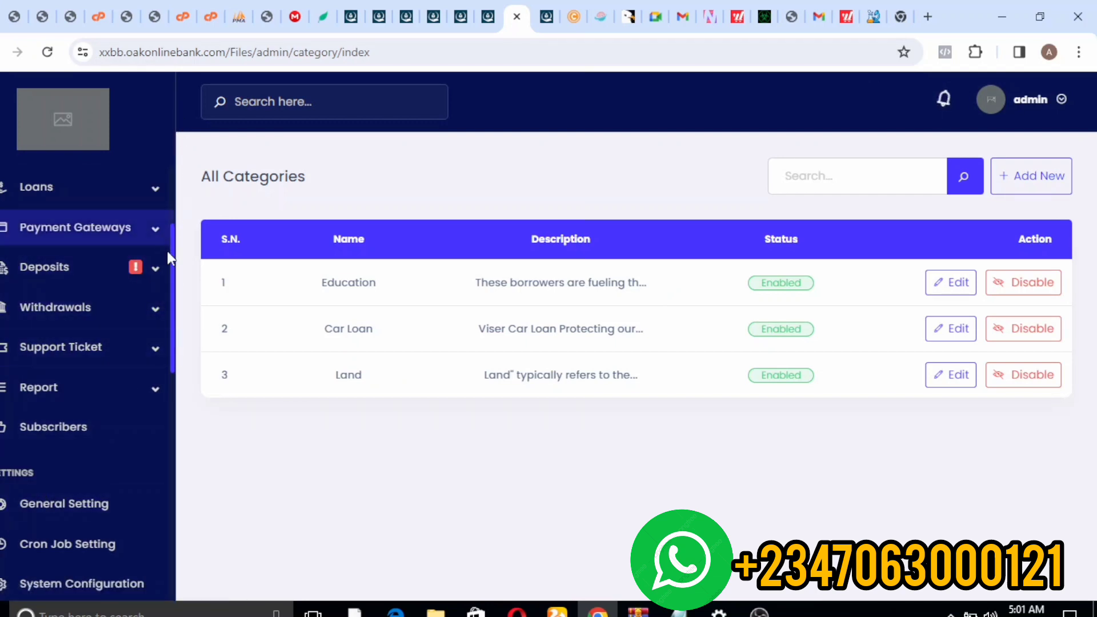
pyautogui.click(143, 196)
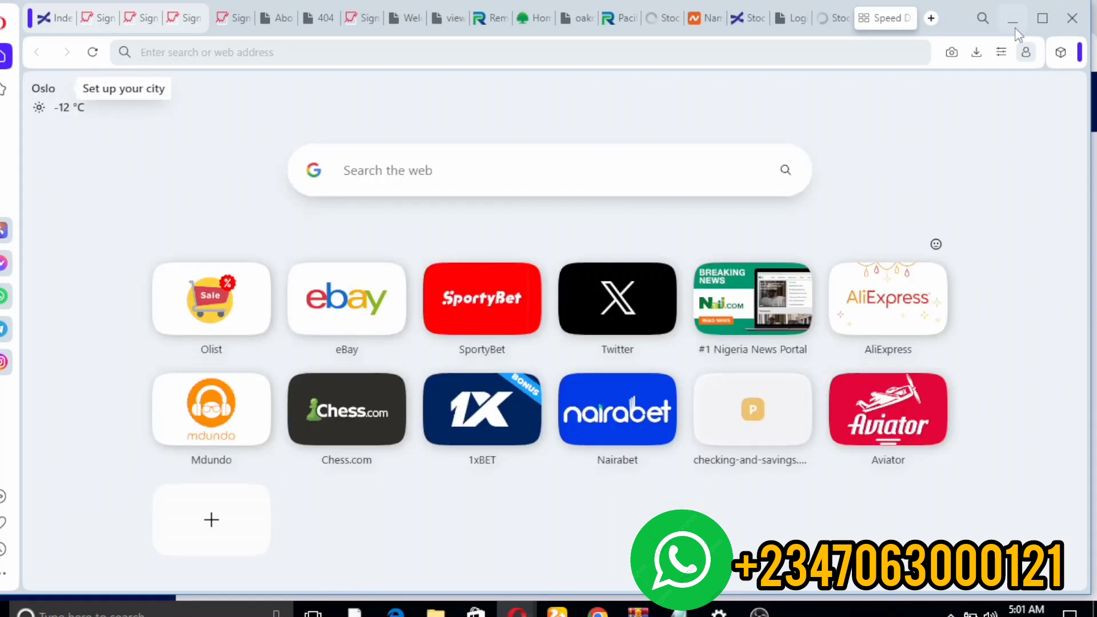
pyautogui.click(1014, 26)
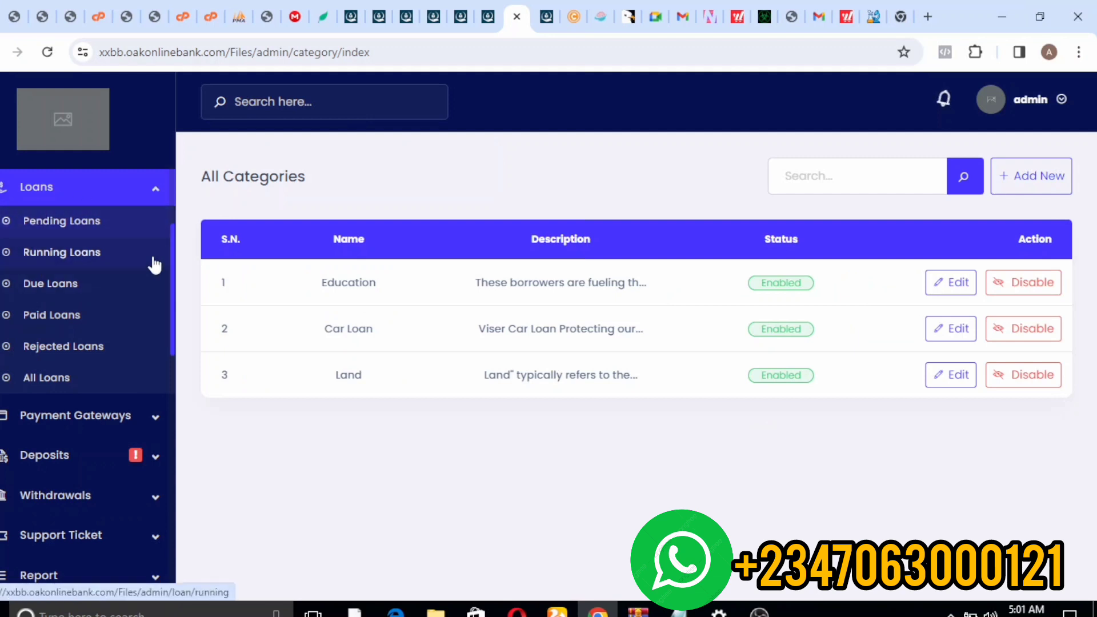
pyautogui.moveTo(171, 416); pyautogui.dragTo(157, 379)
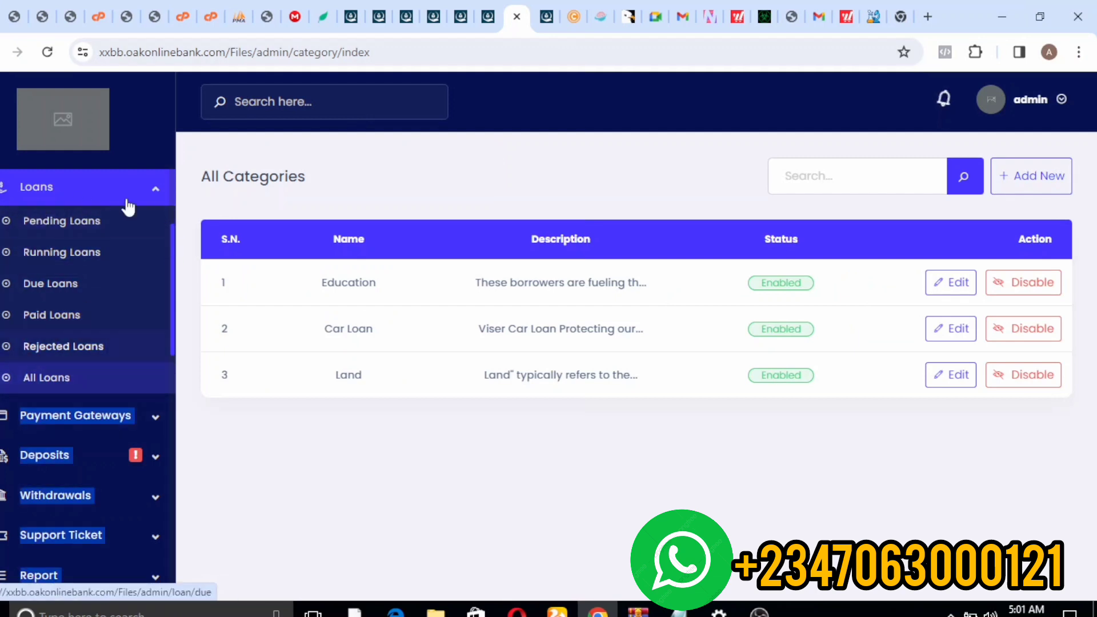
pyautogui.click(99, 179)
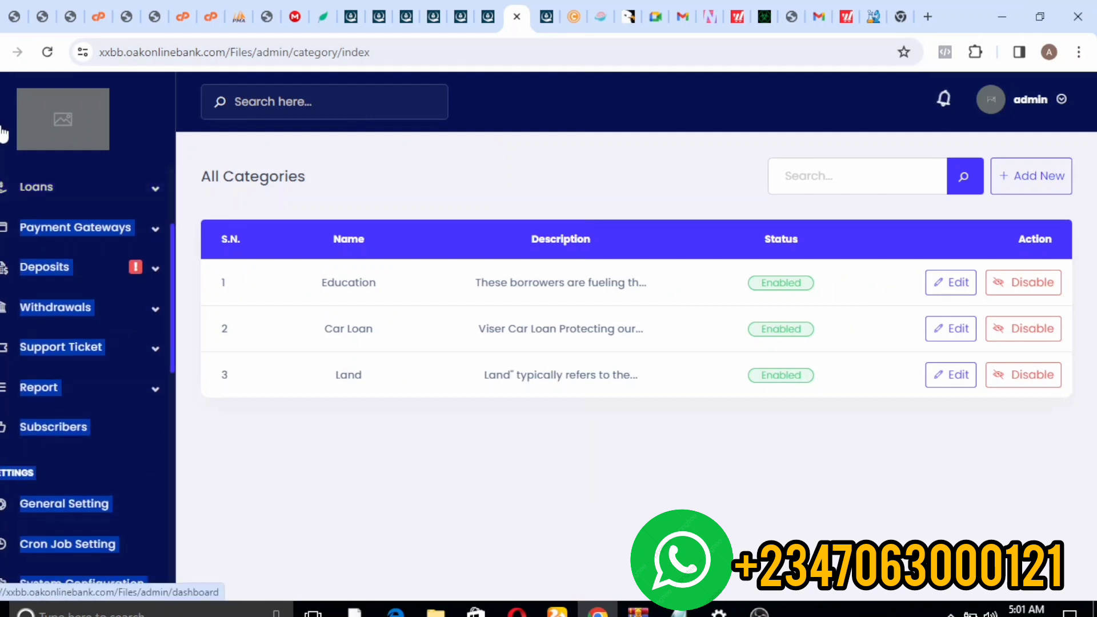
pyautogui.click(12, 192)
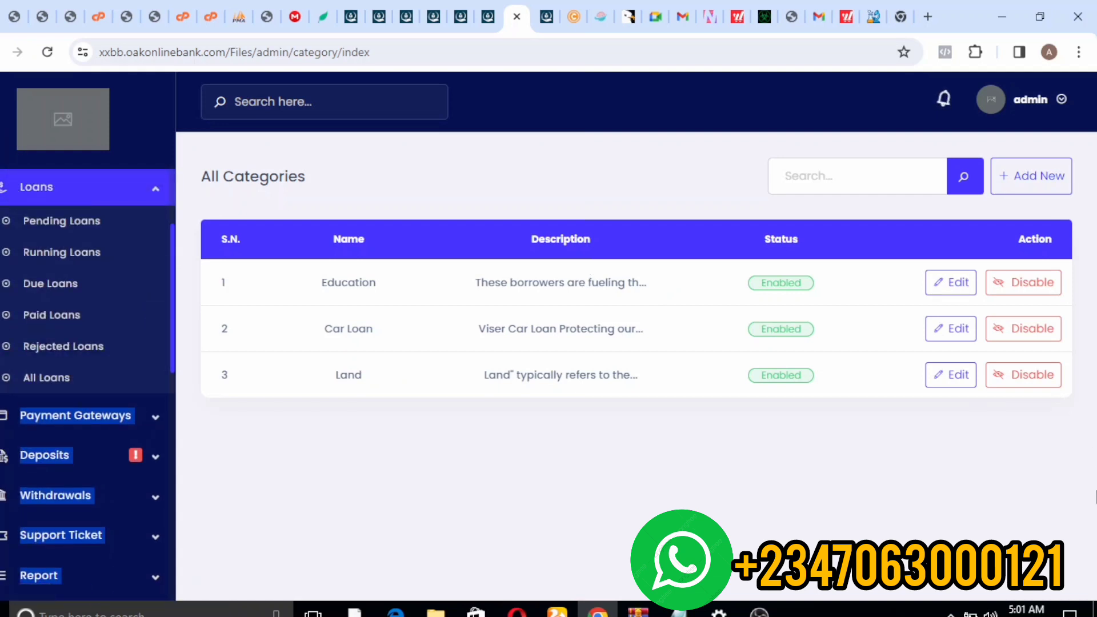
pyautogui.click(1053, 175)
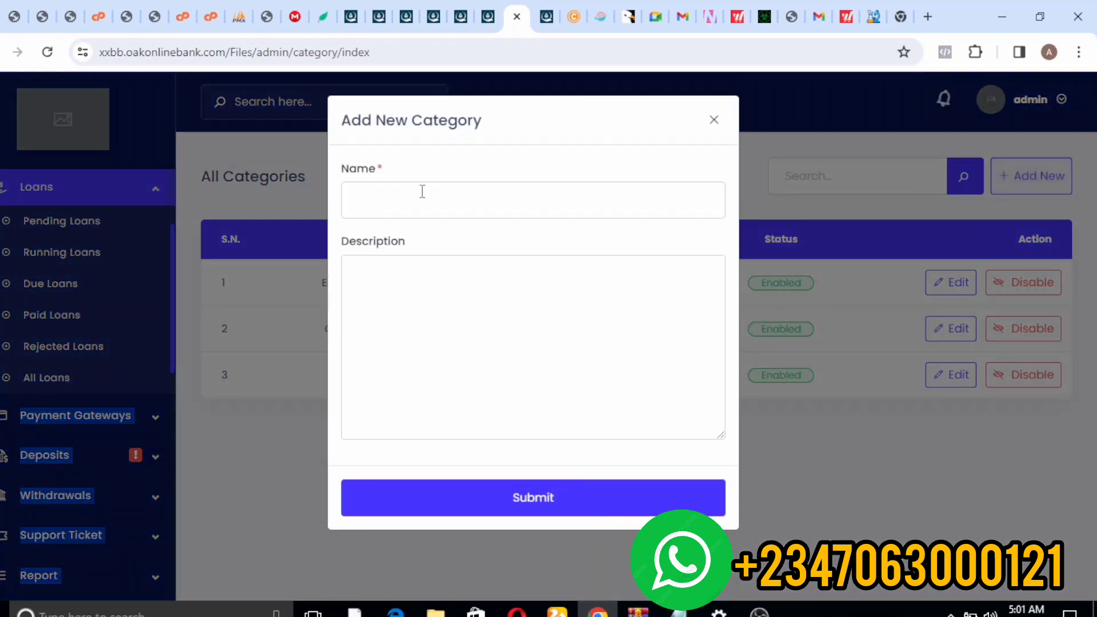
pyautogui.click(351, 206)
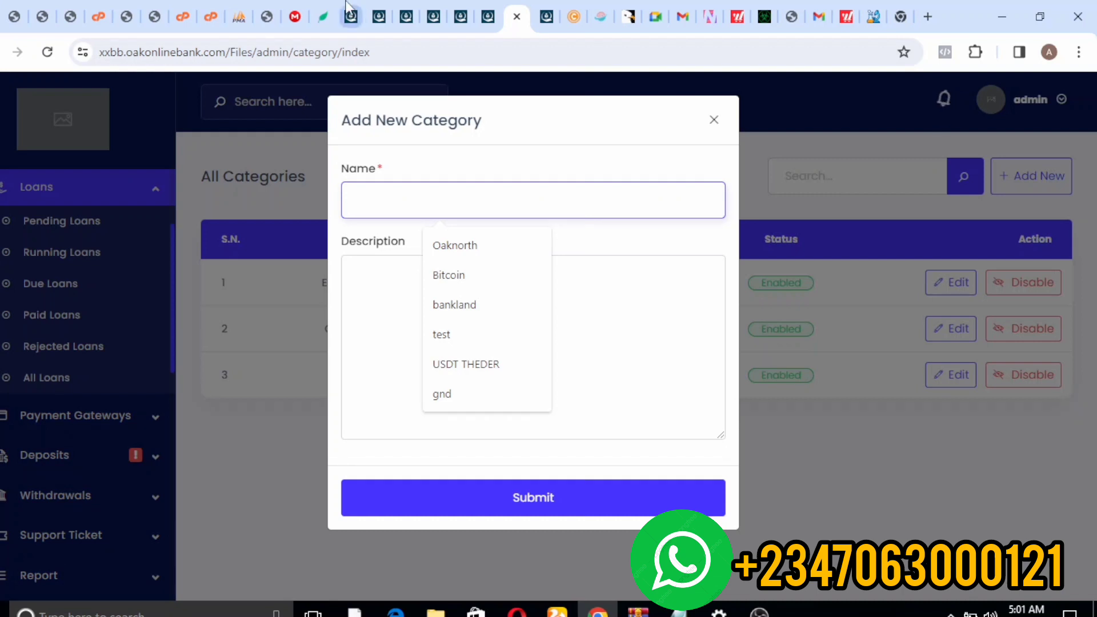
pyautogui.write('Es')
pyautogui.press('BackSpace')
pyautogui.write('d')
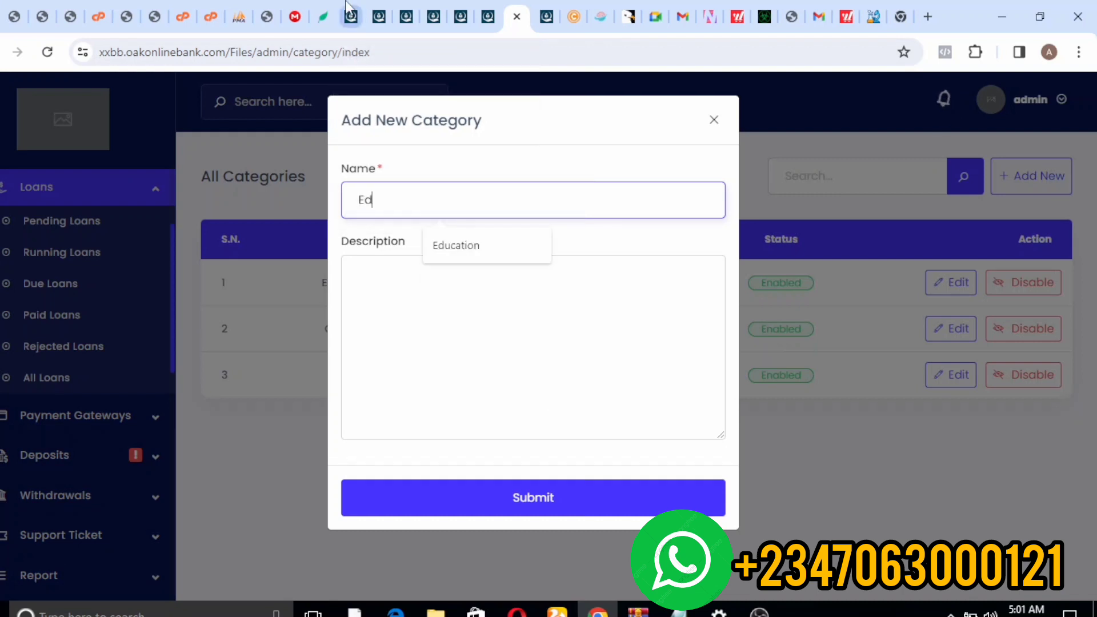
pyautogui.write('ucattio')
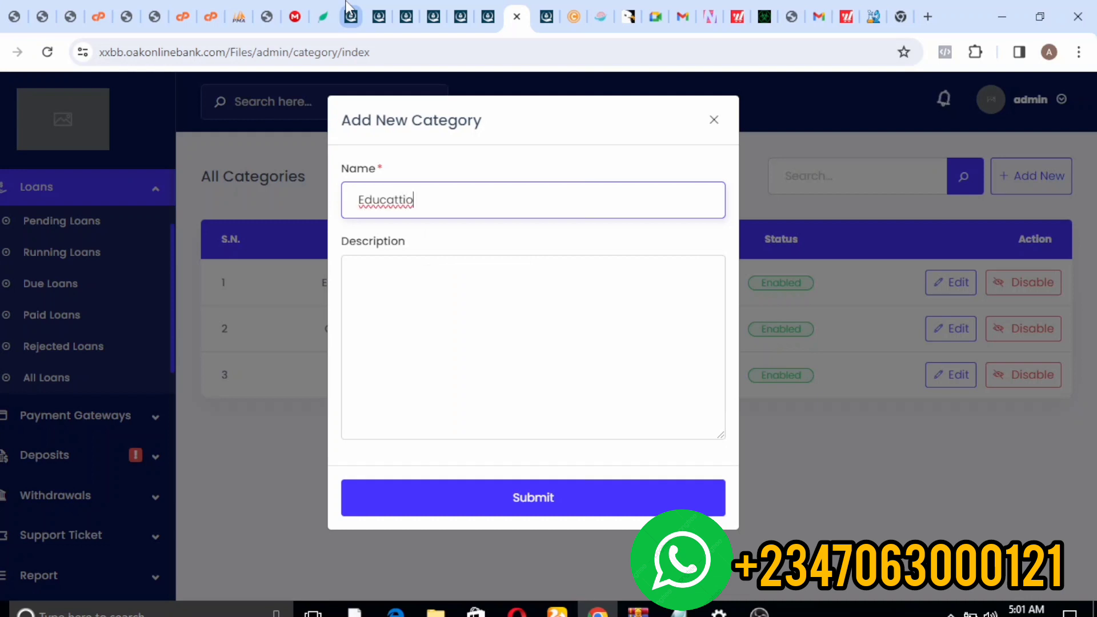
pyautogui.press('BackSpace')
pyautogui.press('BackSpace')
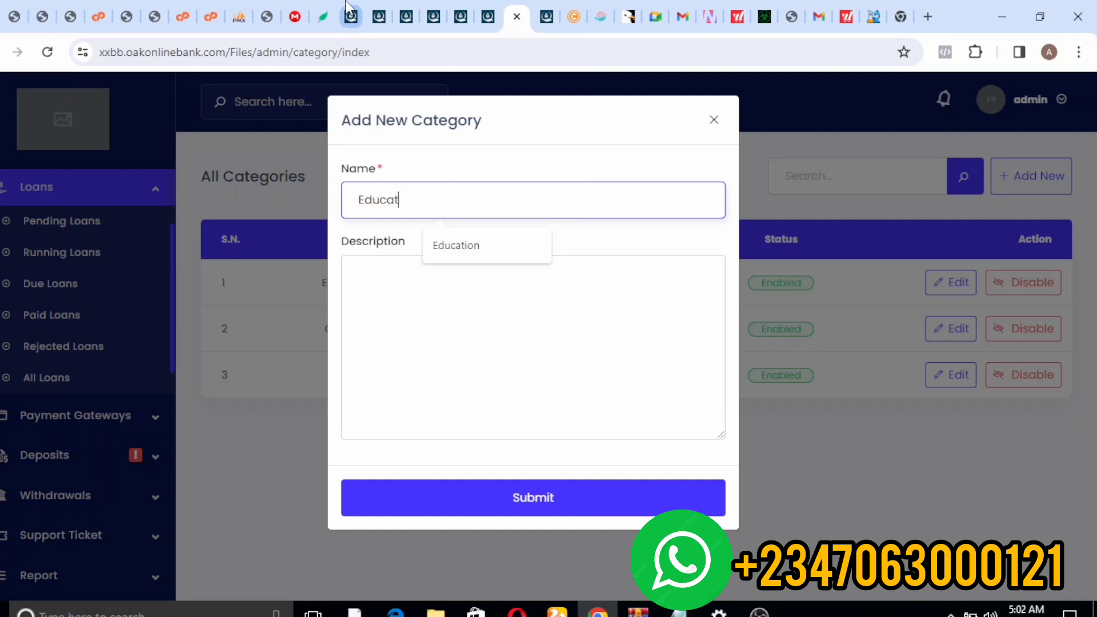
pyautogui.click(464, 245)
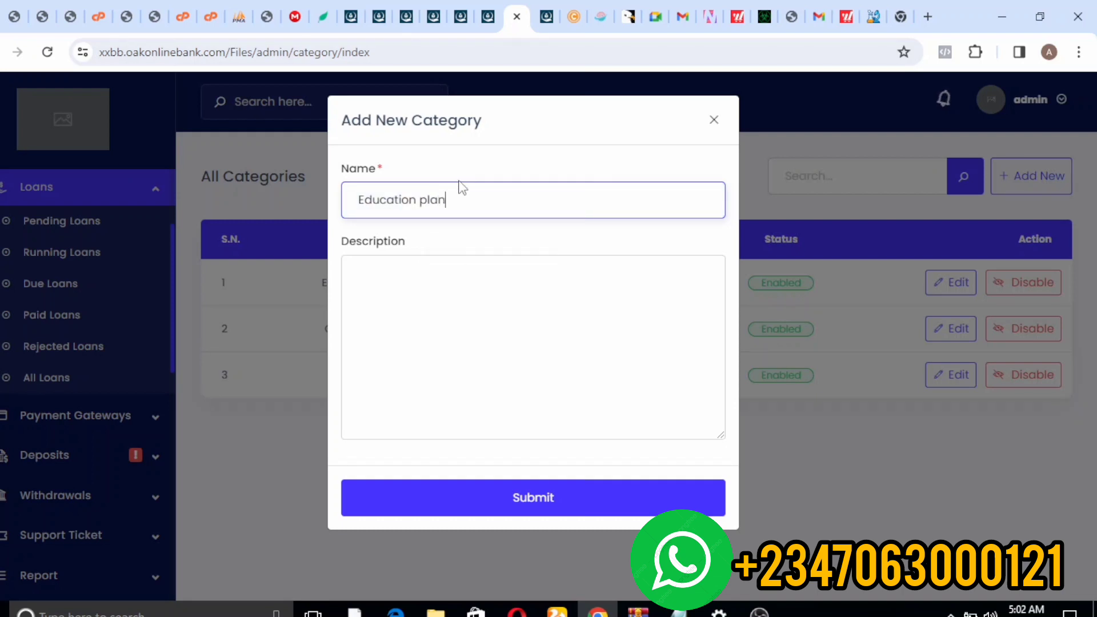
pyautogui.click(476, 288)
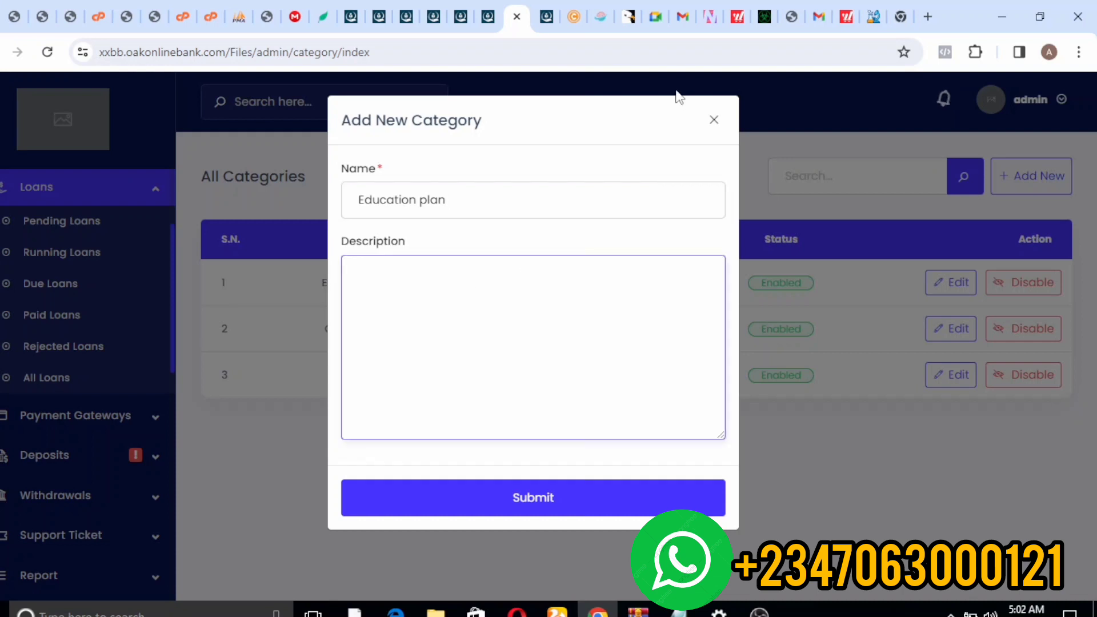
pyautogui.click(710, 123)
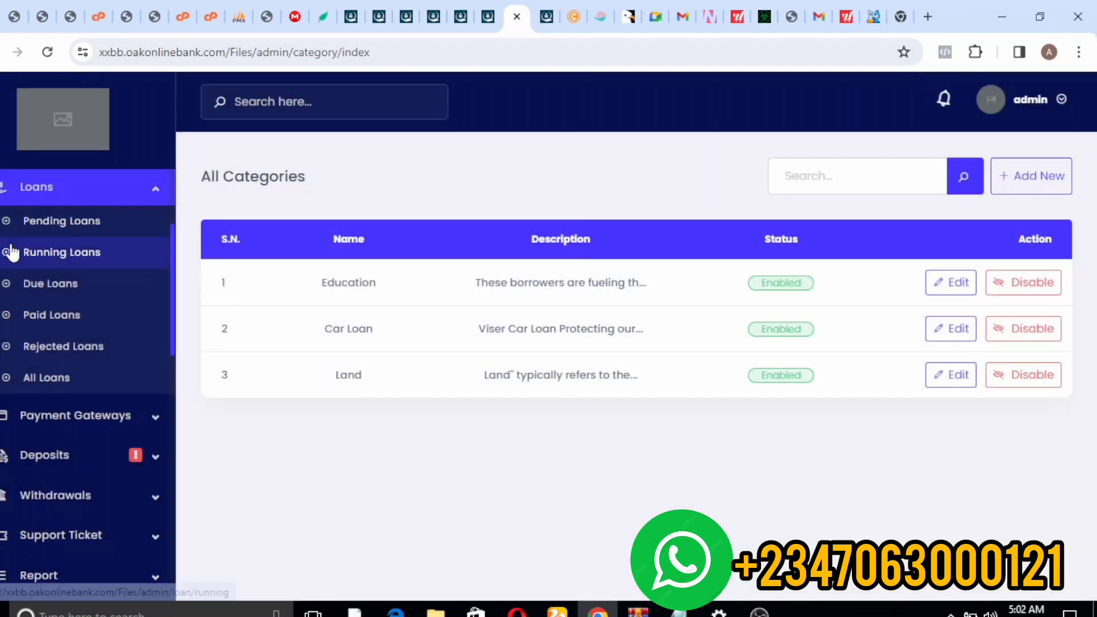
# - Start a new loan plan and name it Education plan
pyautogui.scroll(3, 166, 330)
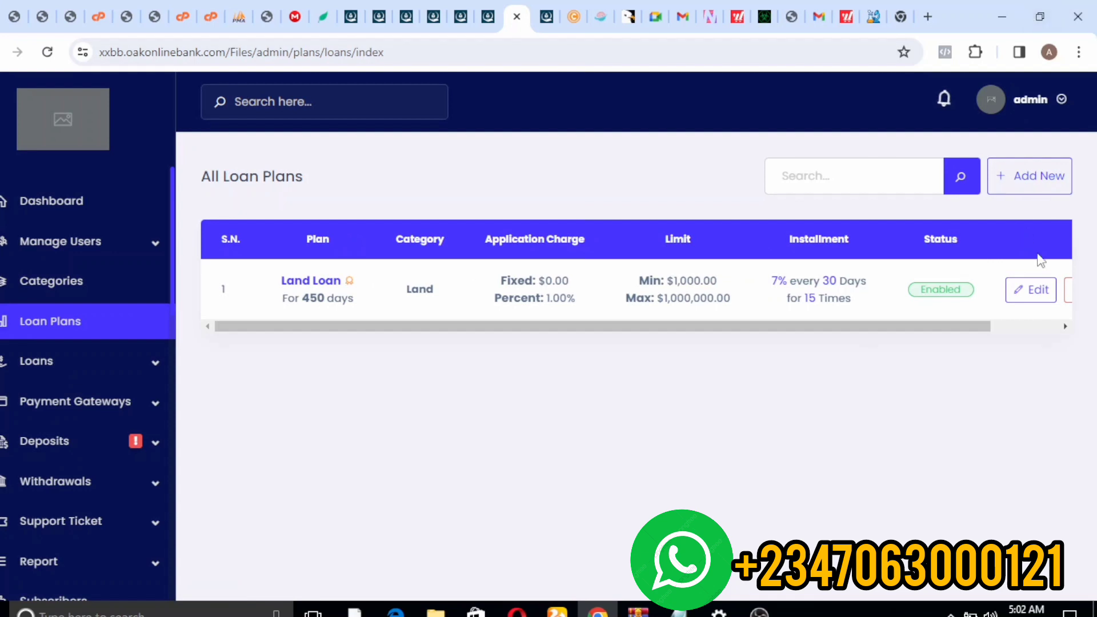
pyautogui.click(1012, 179)
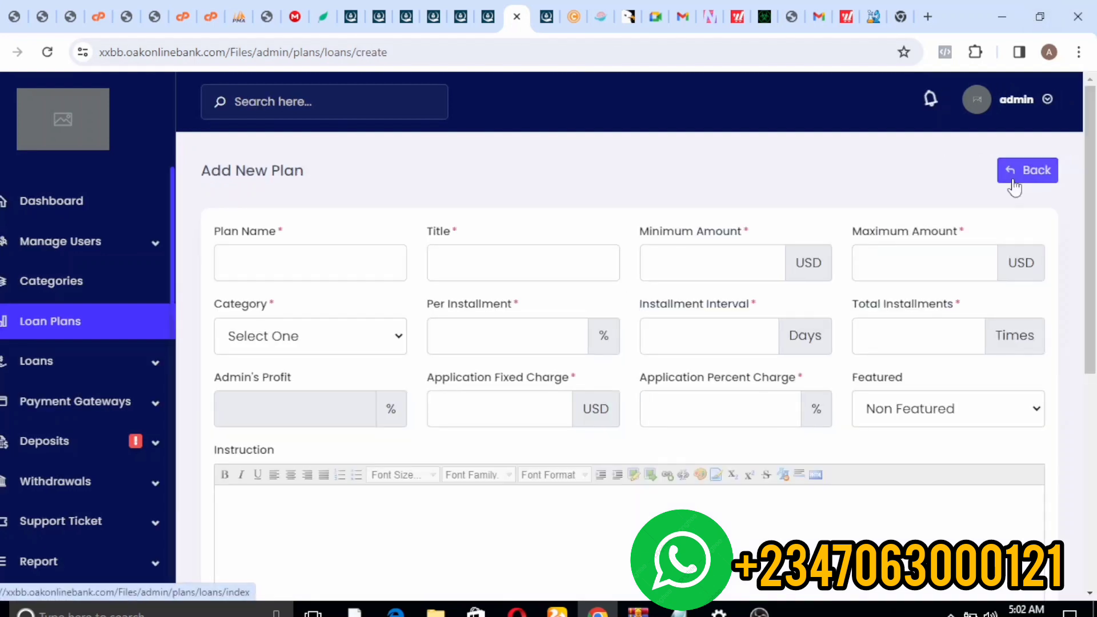
pyautogui.click(269, 266)
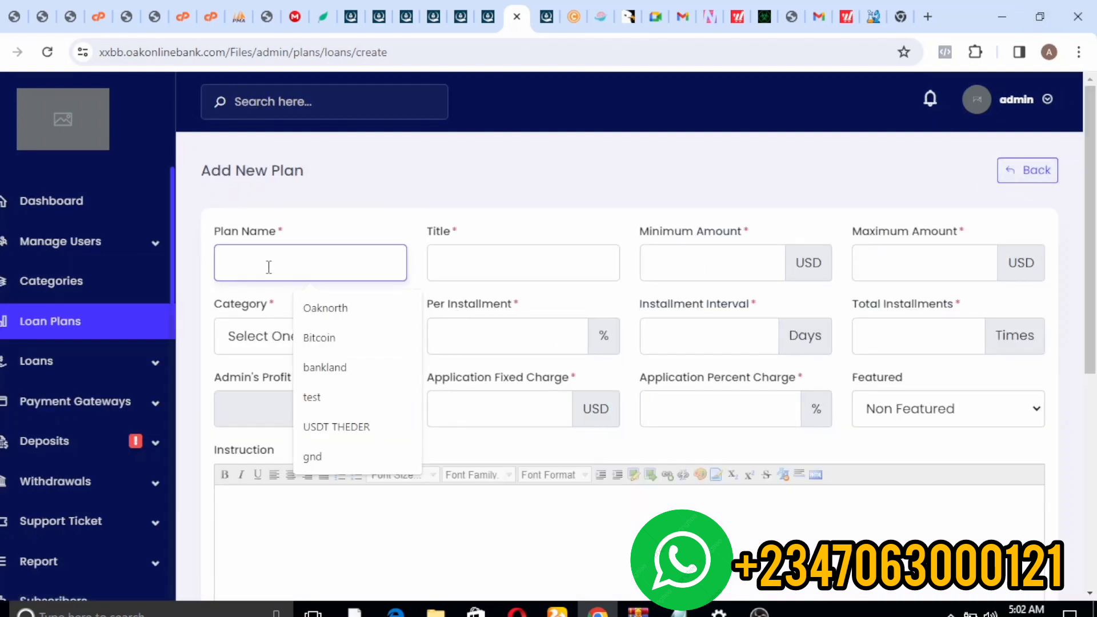
pyautogui.write('Eda')
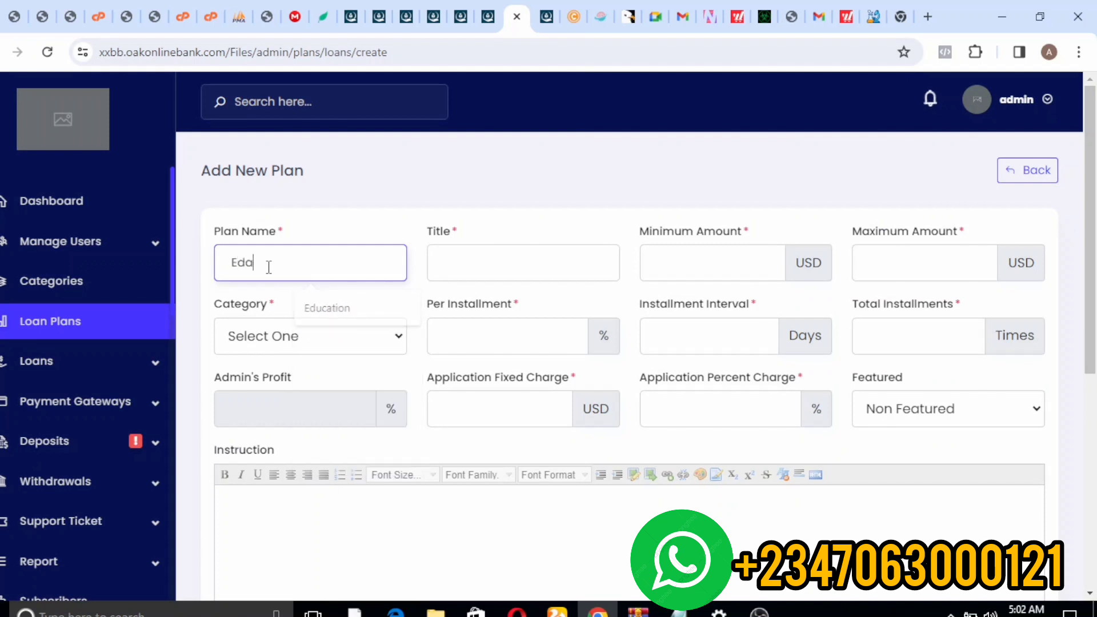
pyautogui.press('BackSpace')
pyautogui.write('ucatio')
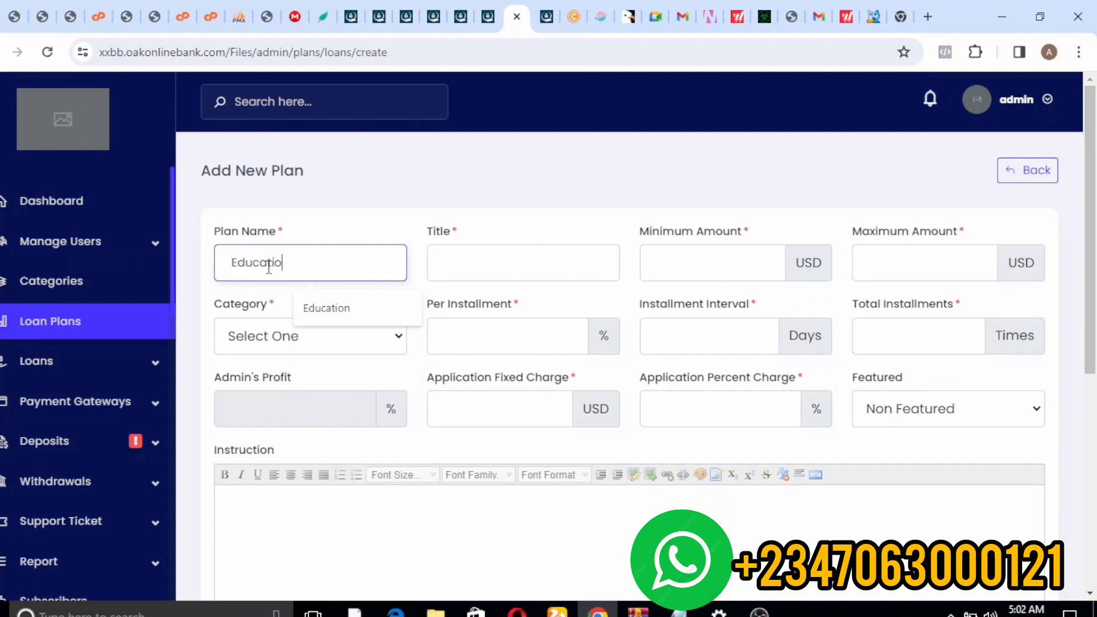
pyautogui.write('n plan')
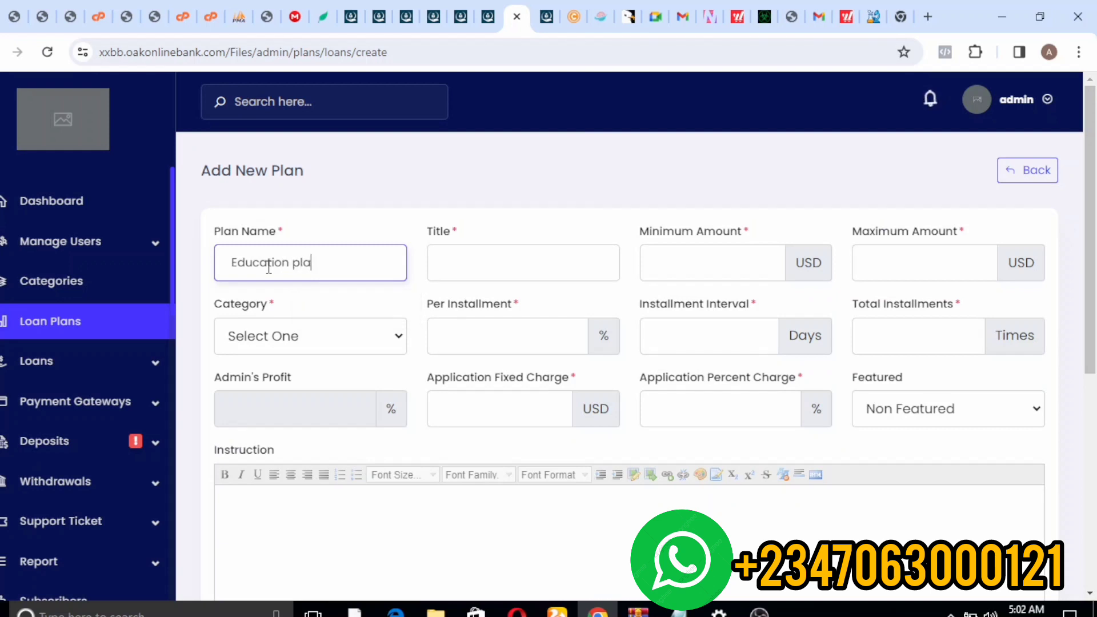
# - Title the plan Education and allow amounts from 5000 to 1000000 USD
pyautogui.click(459, 263)
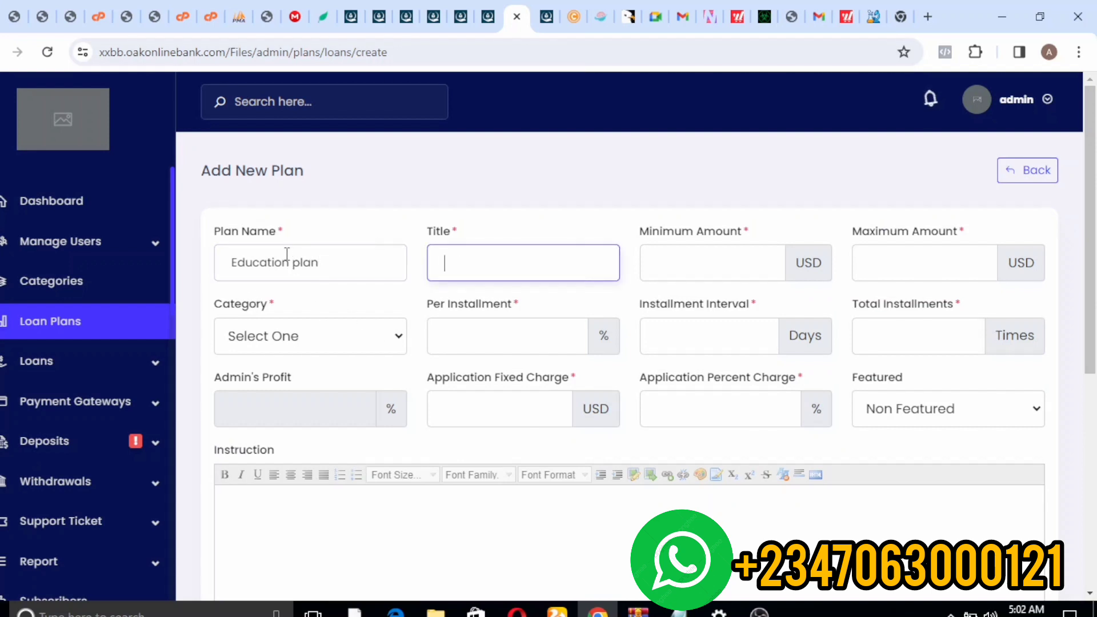
pyautogui.moveTo(283, 261); pyautogui.dragTo(239, 252)
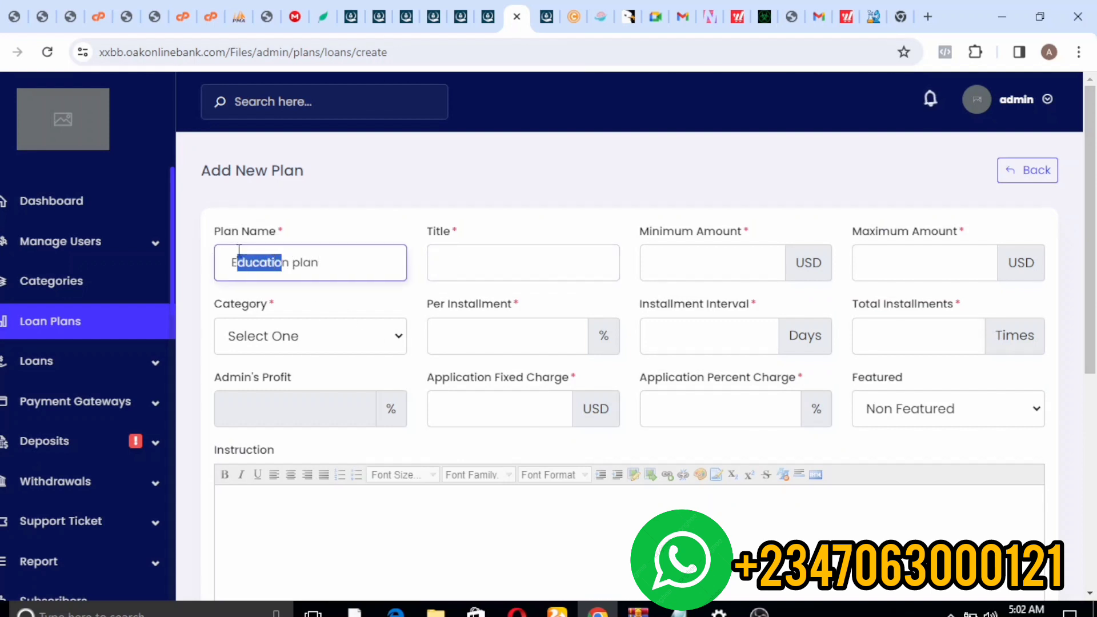
pyautogui.click(296, 278)
pyautogui.moveTo(289, 253); pyautogui.dragTo(228, 250)
pyautogui.hotkey('ctrl', 'c')
pyautogui.click(519, 269)
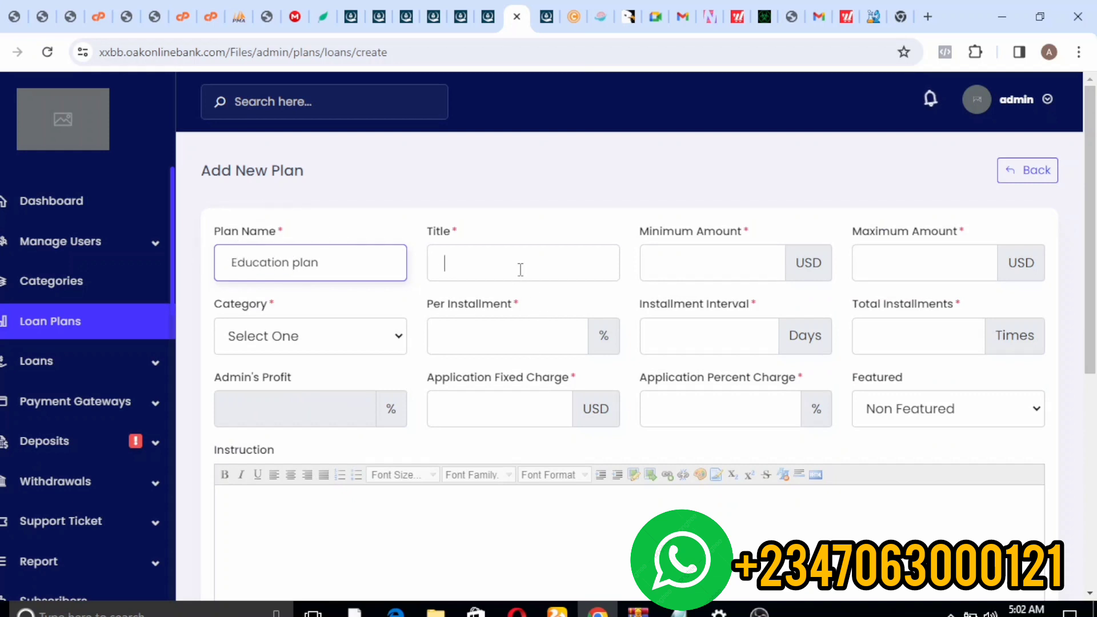
pyautogui.hotkey('ctrl', 'v')
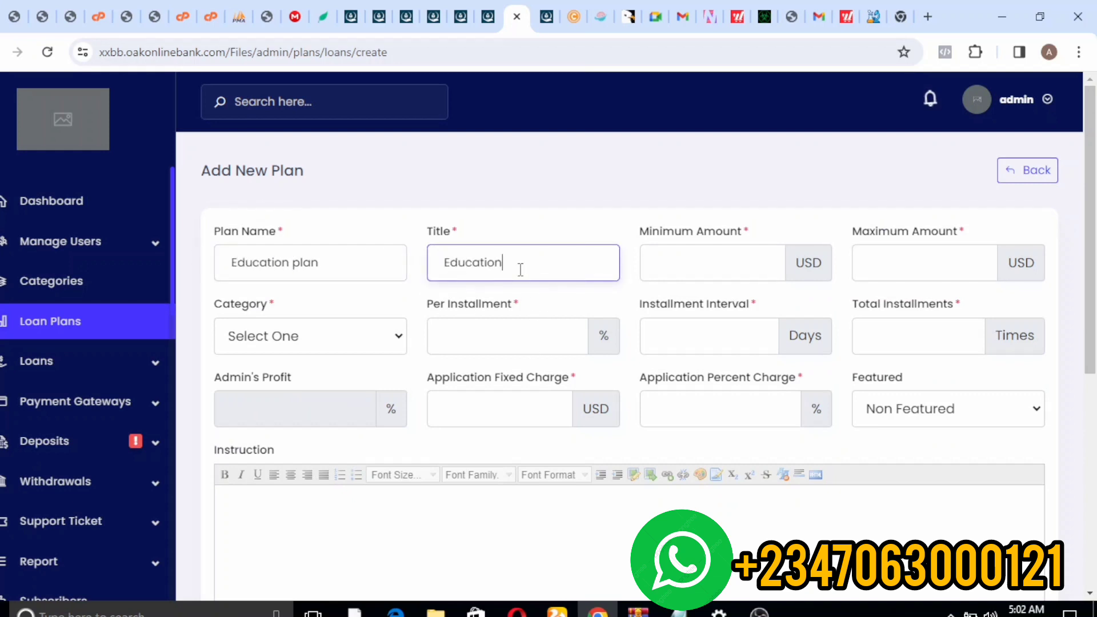
pyautogui.click(758, 266)
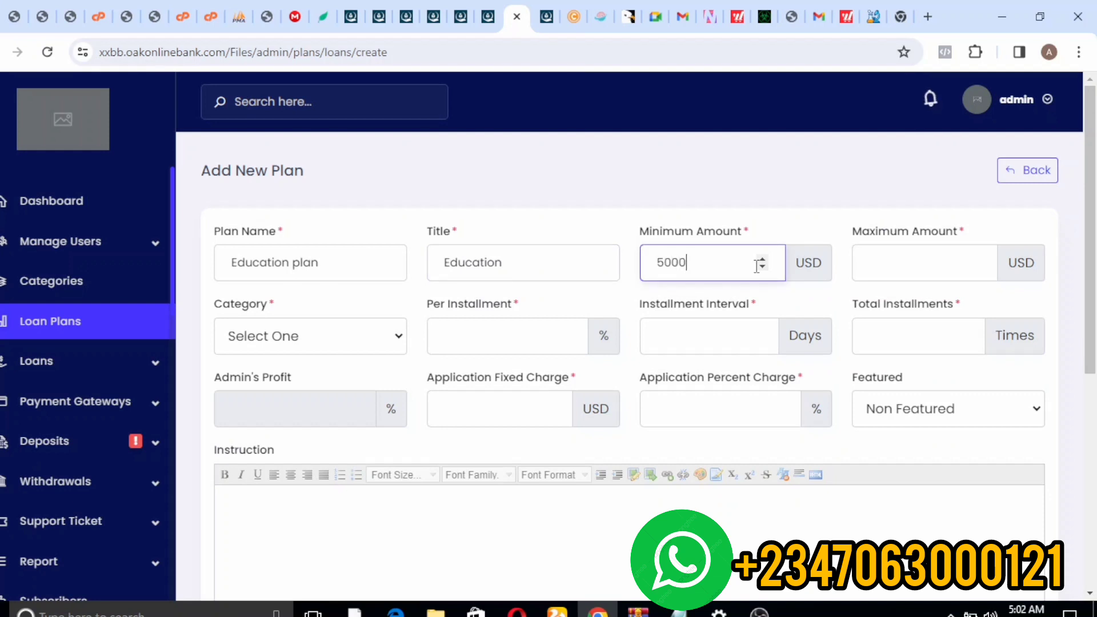
pyautogui.click(889, 251)
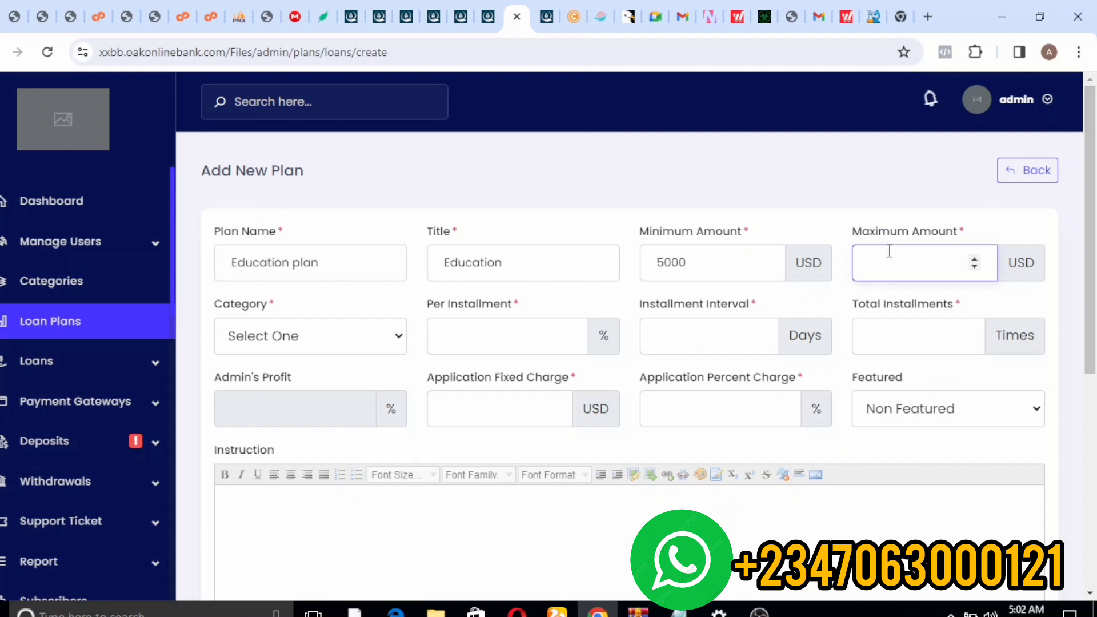
pyautogui.write('1000000')
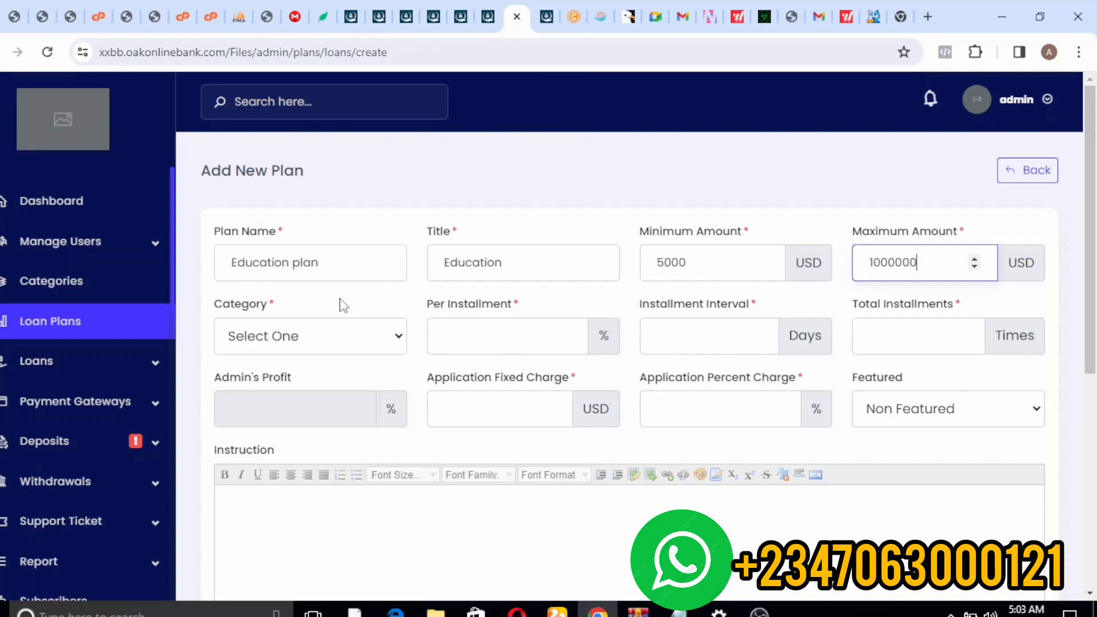
pyautogui.click(354, 337)
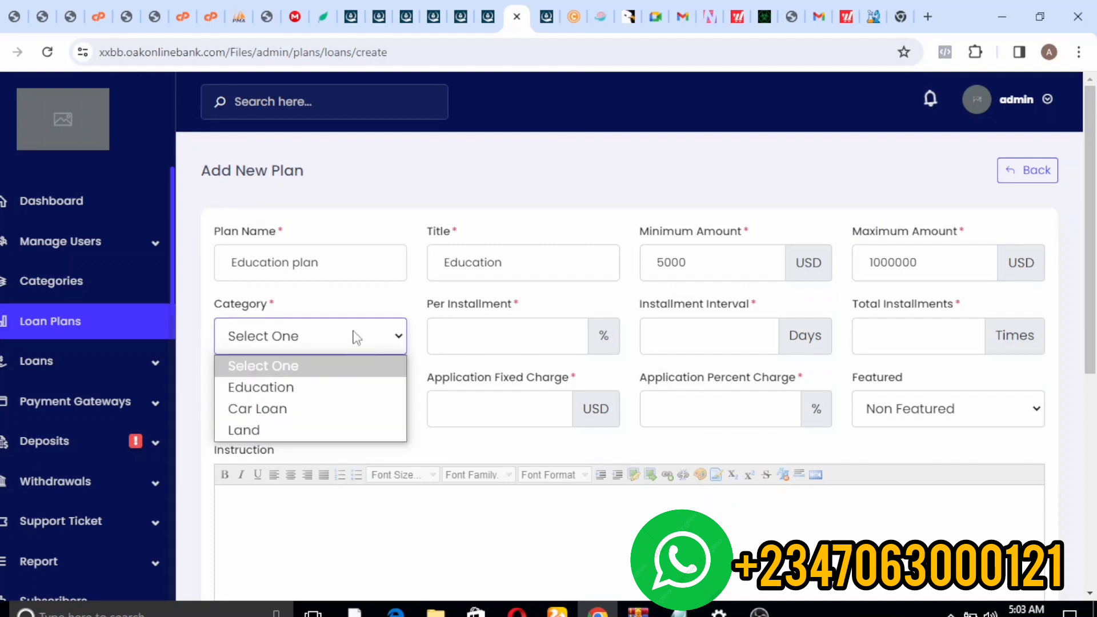
# - Put the plan in the Education category with 2% every 7 days over 30 installments
pyautogui.click(283, 388)
pyautogui.click(528, 350)
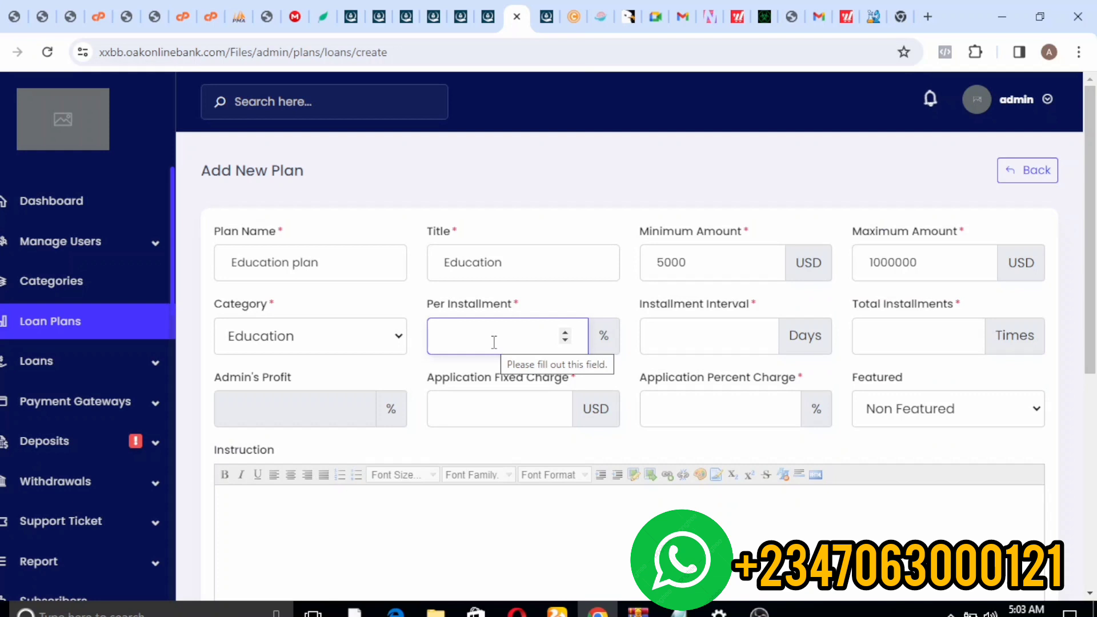
pyautogui.write('27')
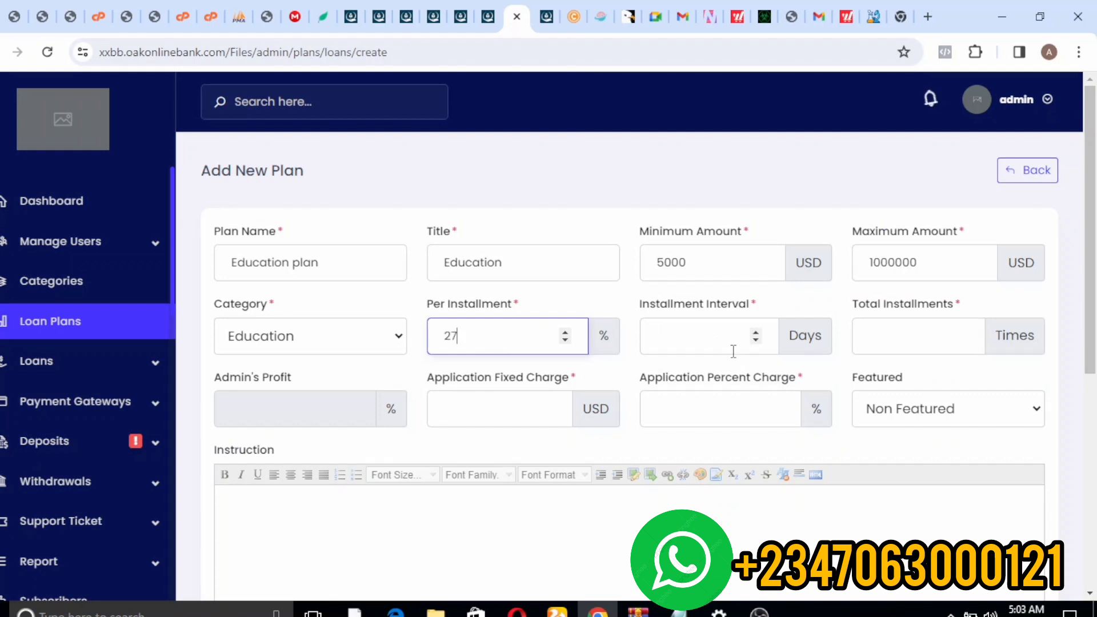
pyautogui.click(733, 342)
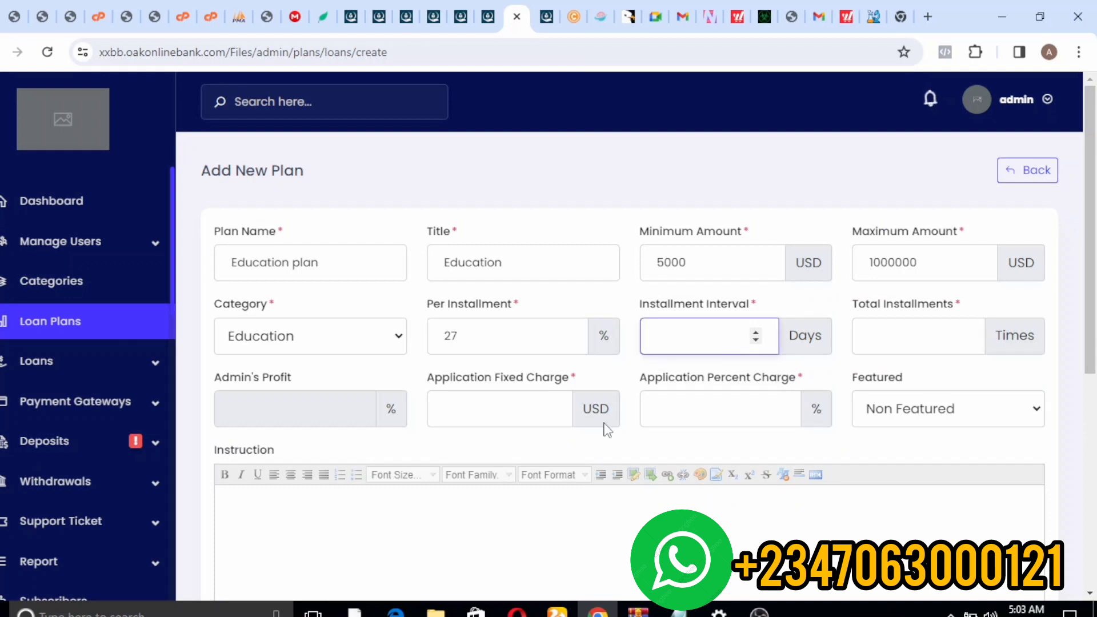
pyautogui.click(497, 326)
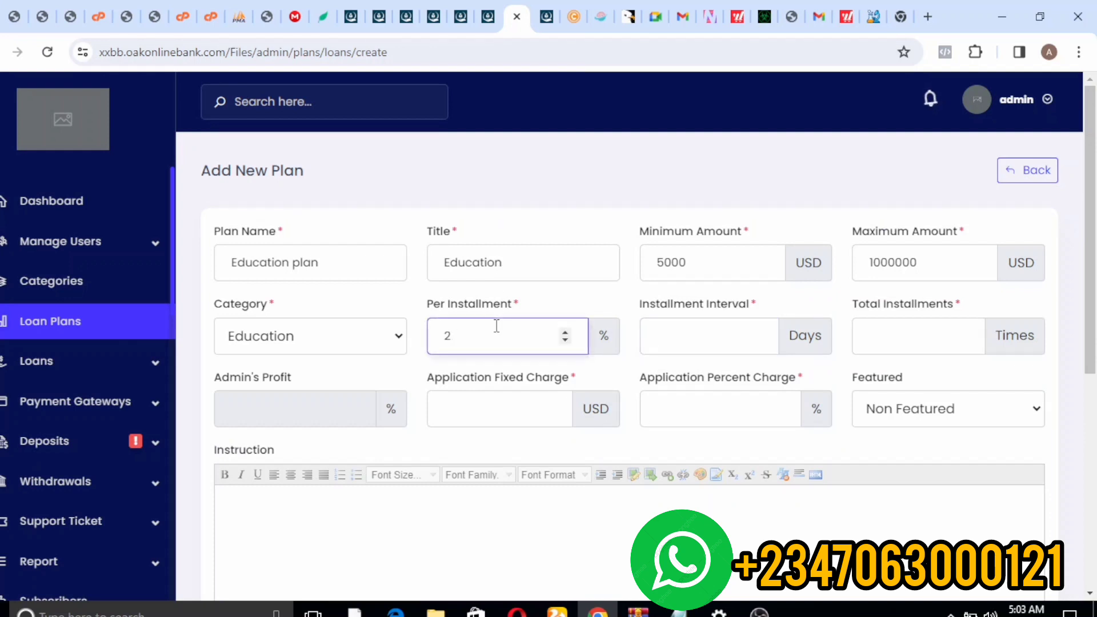
pyautogui.click(696, 343)
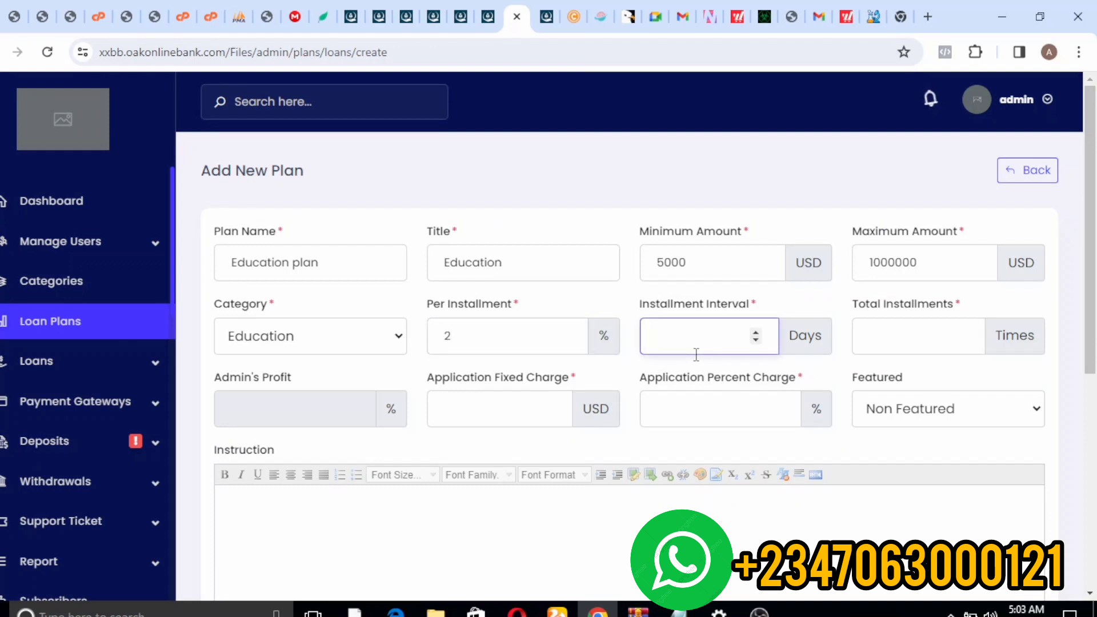
pyautogui.click(890, 333)
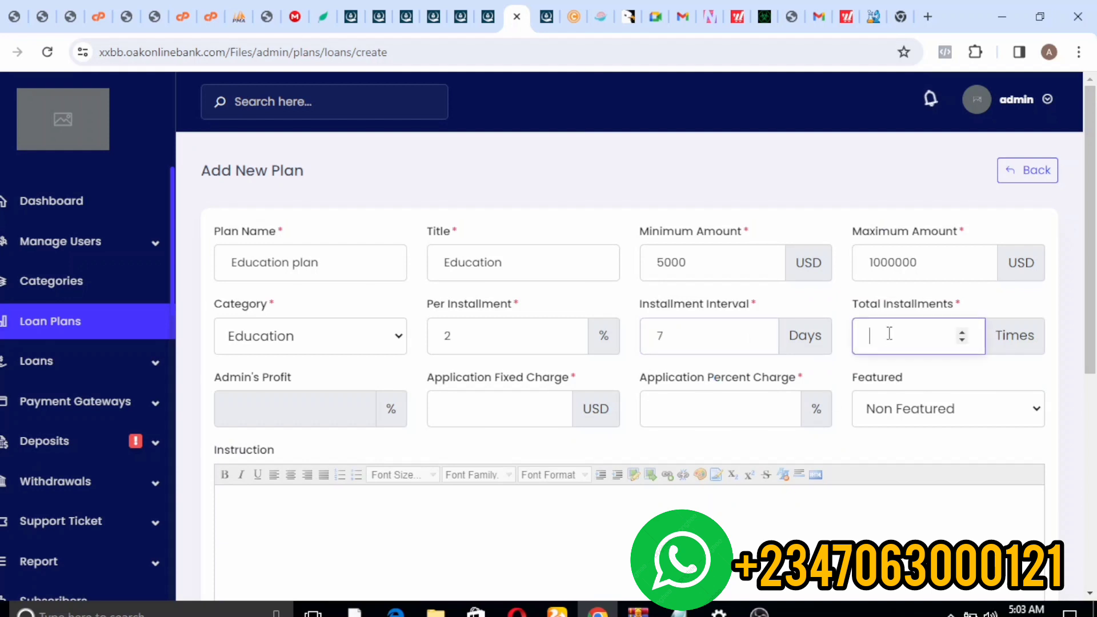
pyautogui.write('30')
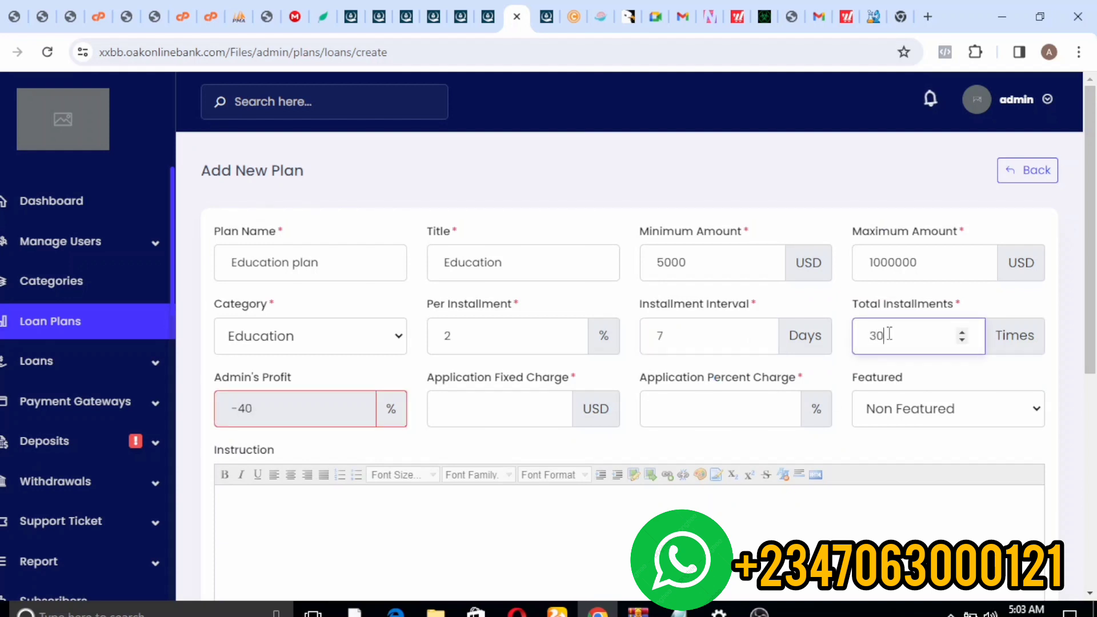
pyautogui.click(301, 416)
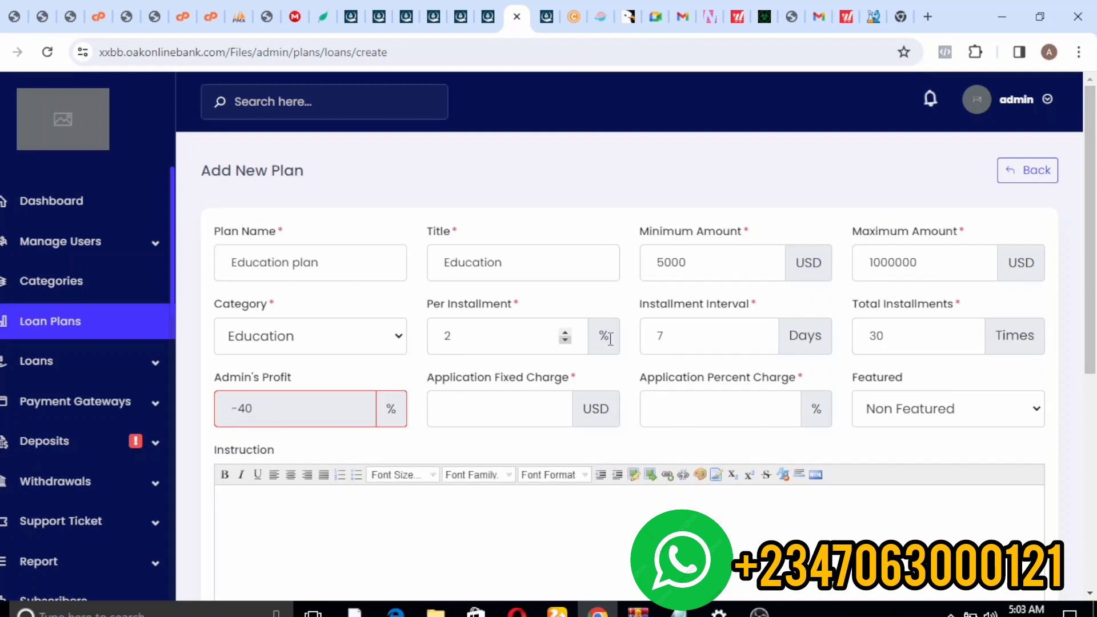
# - Set application fixed and percent charges to 0 and keep the plan Non Featured
pyautogui.click(491, 419)
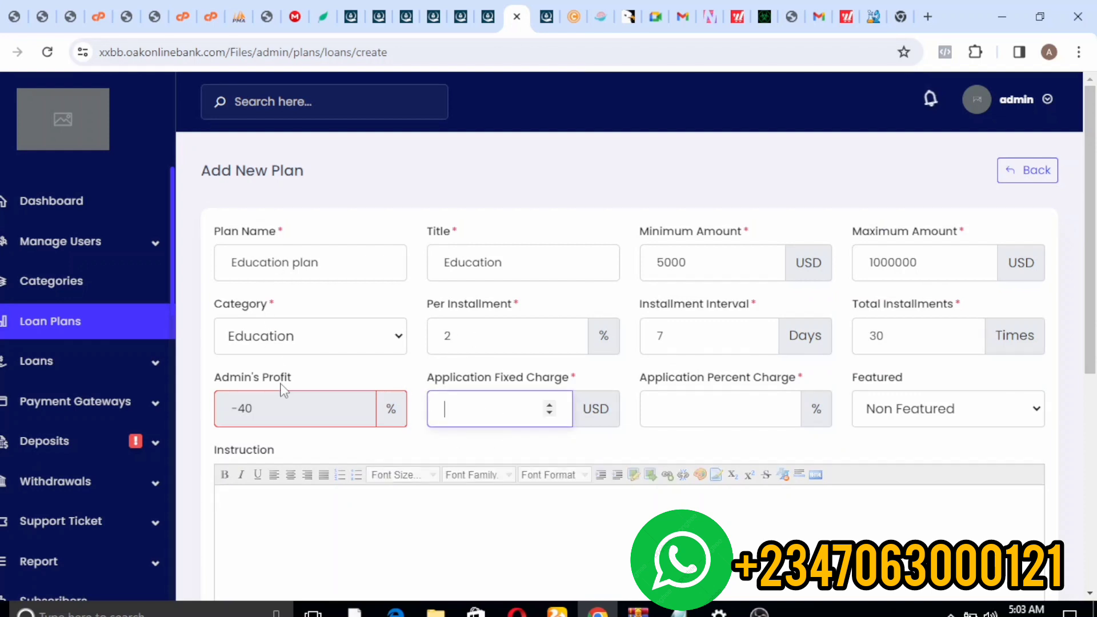
pyautogui.click(411, 514)
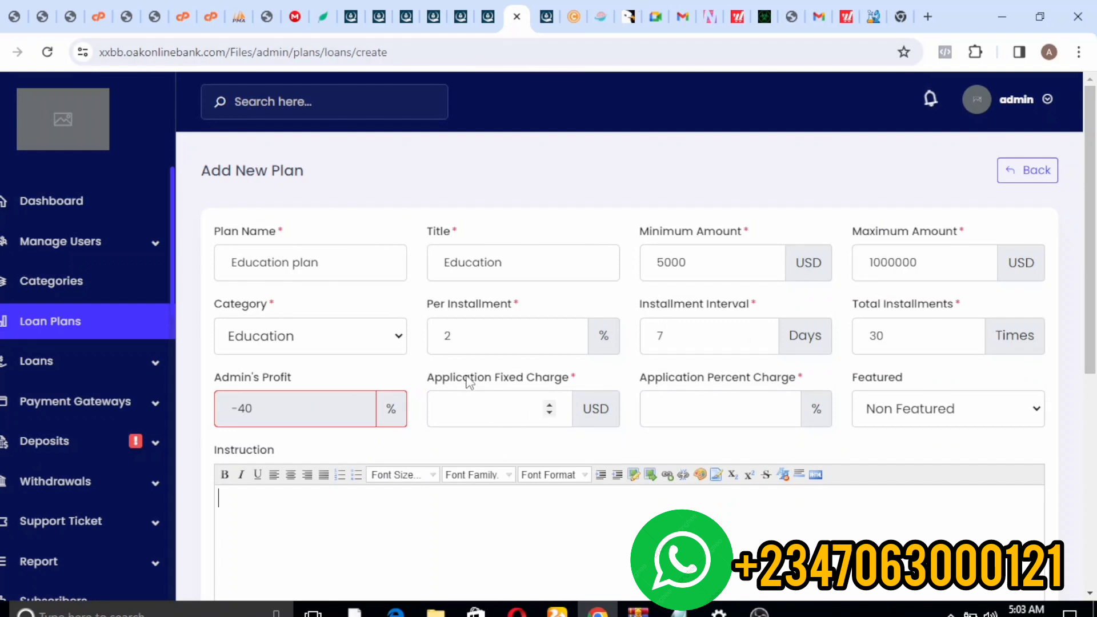
pyautogui.click(447, 335)
pyautogui.click(479, 404)
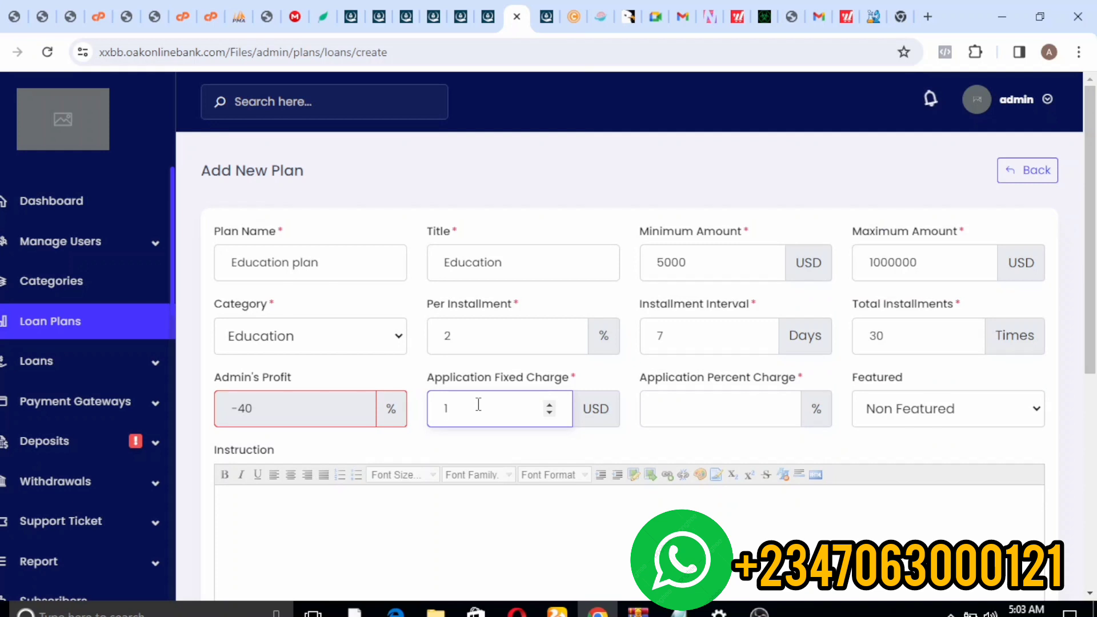
pyautogui.click(720, 402)
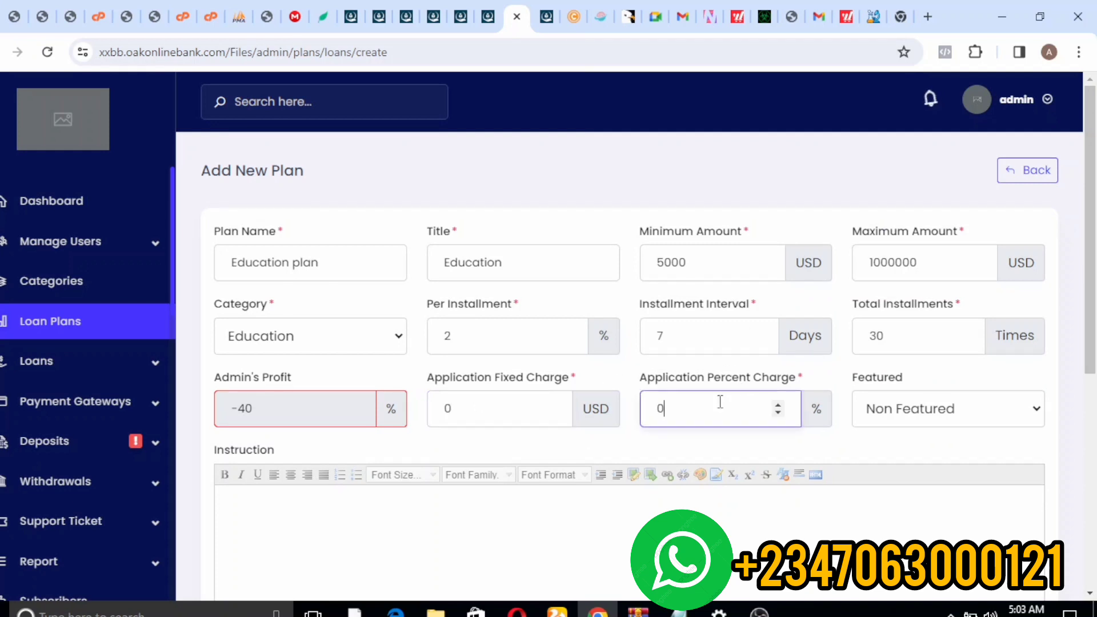
pyautogui.click(907, 421)
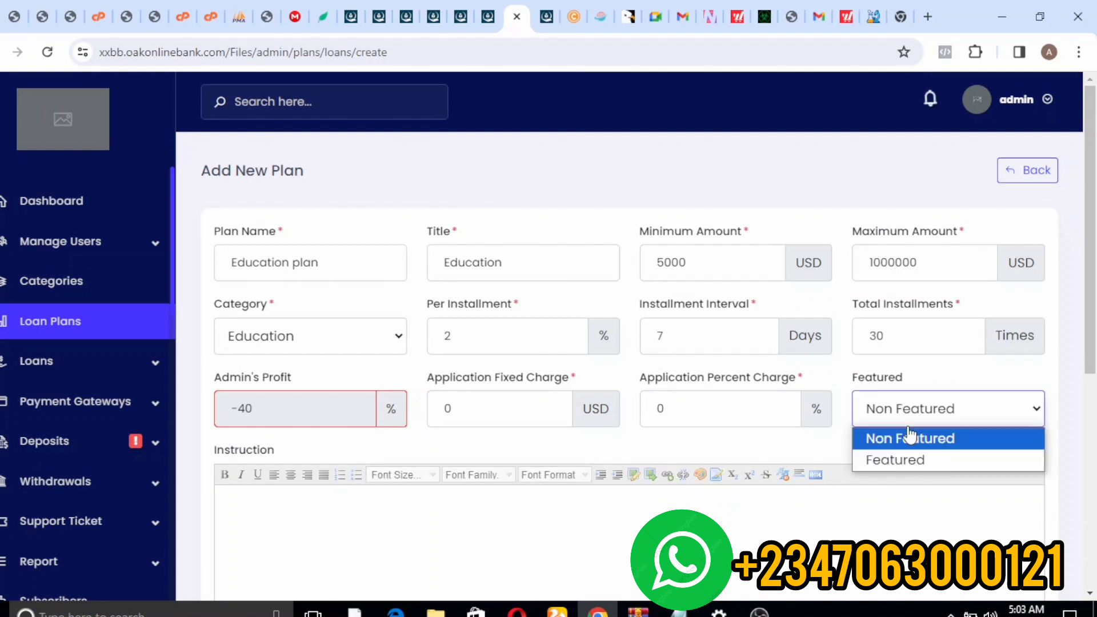
pyautogui.click(915, 522)
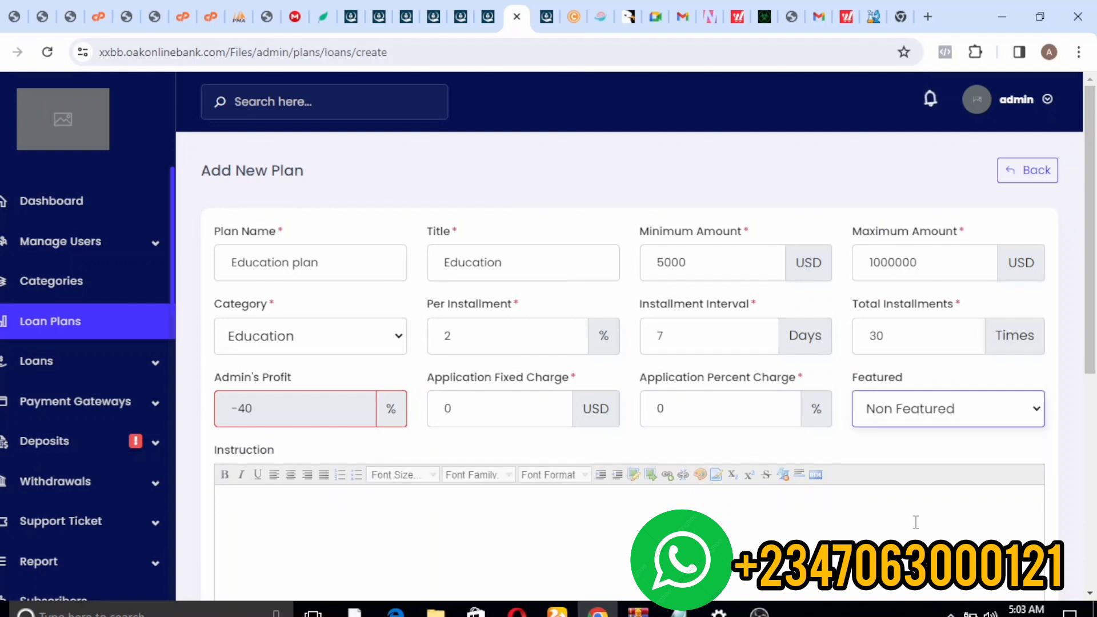
pyautogui.click(915, 522)
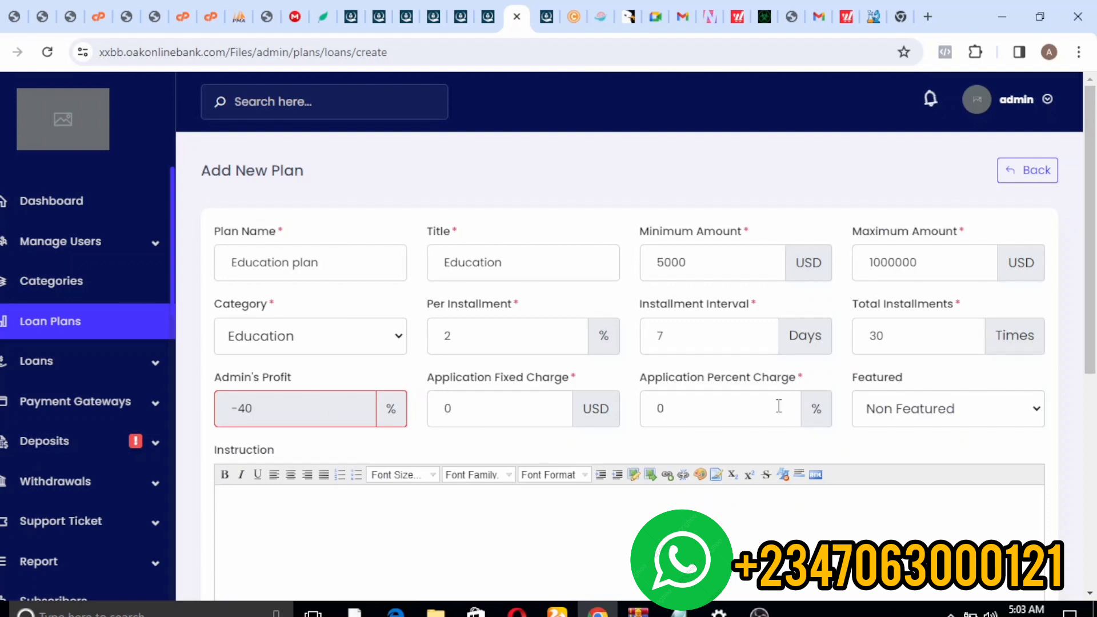
# - Paste the Education description about borrowers fueling communities with food into the plan's Instruction
pyautogui.scroll(-3, 1095, 169)
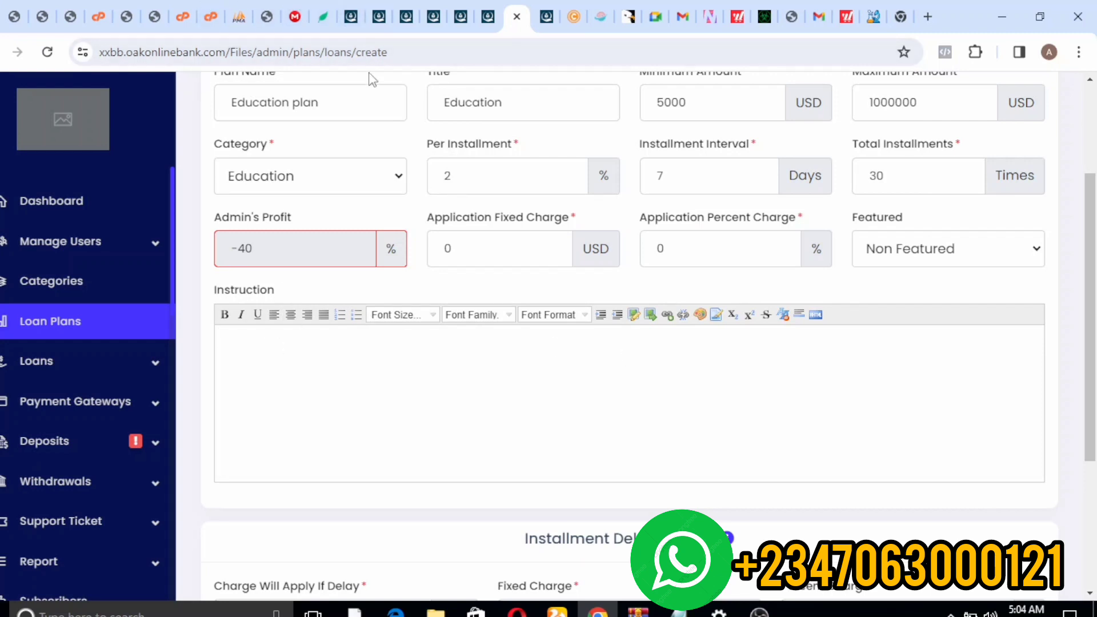
pyautogui.click(379, 17)
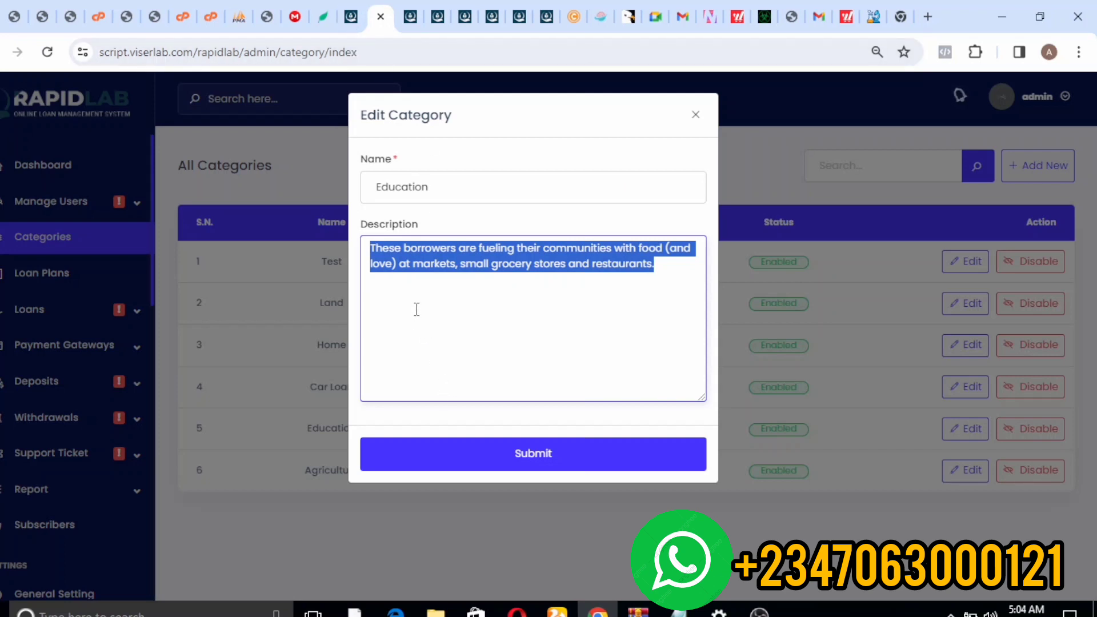
pyautogui.click(435, 18)
pyautogui.click(521, 18)
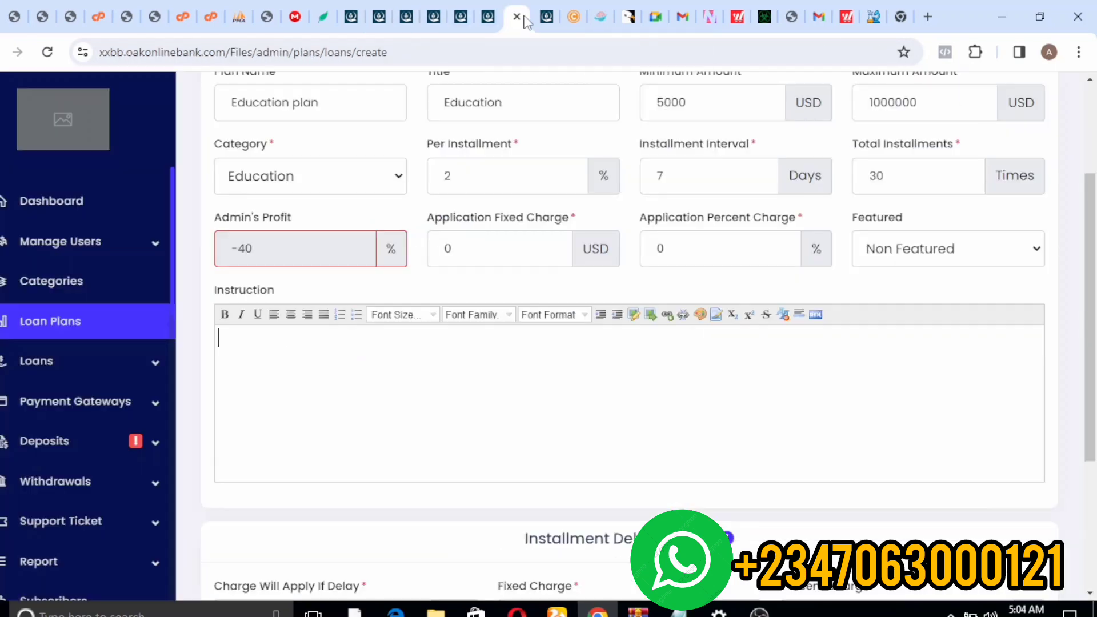
pyautogui.write('These borrowers are fueling their communities with food (and love) at markets, small grocery stores and restaurants.')
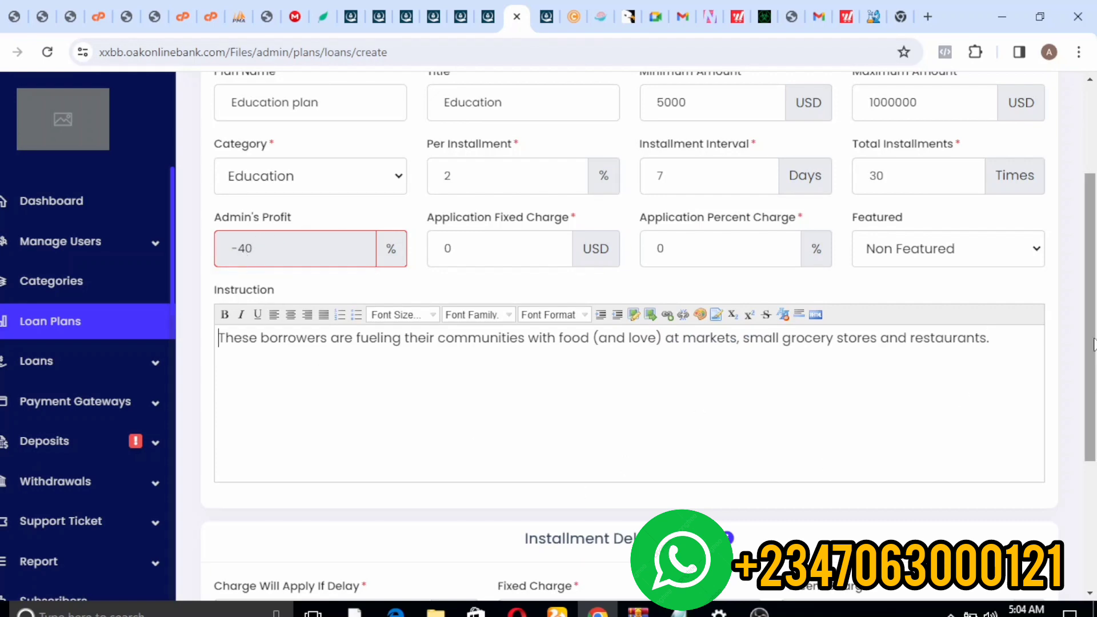
# - Set the installment delay charge to apply after 25 days, with 20 USD fixed and 35%
pyautogui.scroll(-4, 1095, 381)
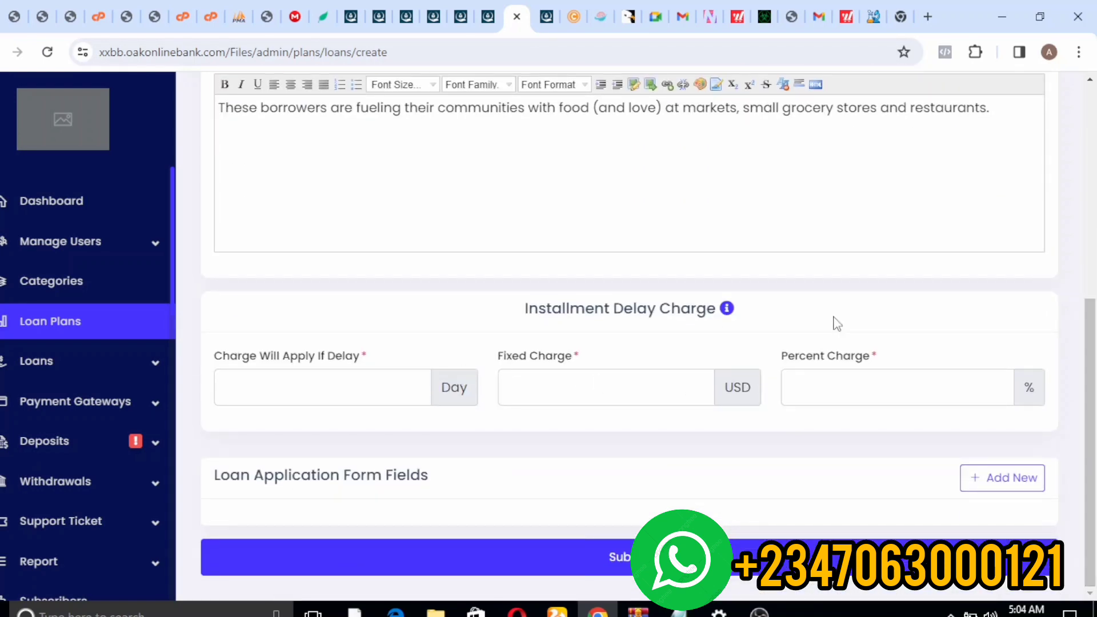
pyautogui.click(349, 398)
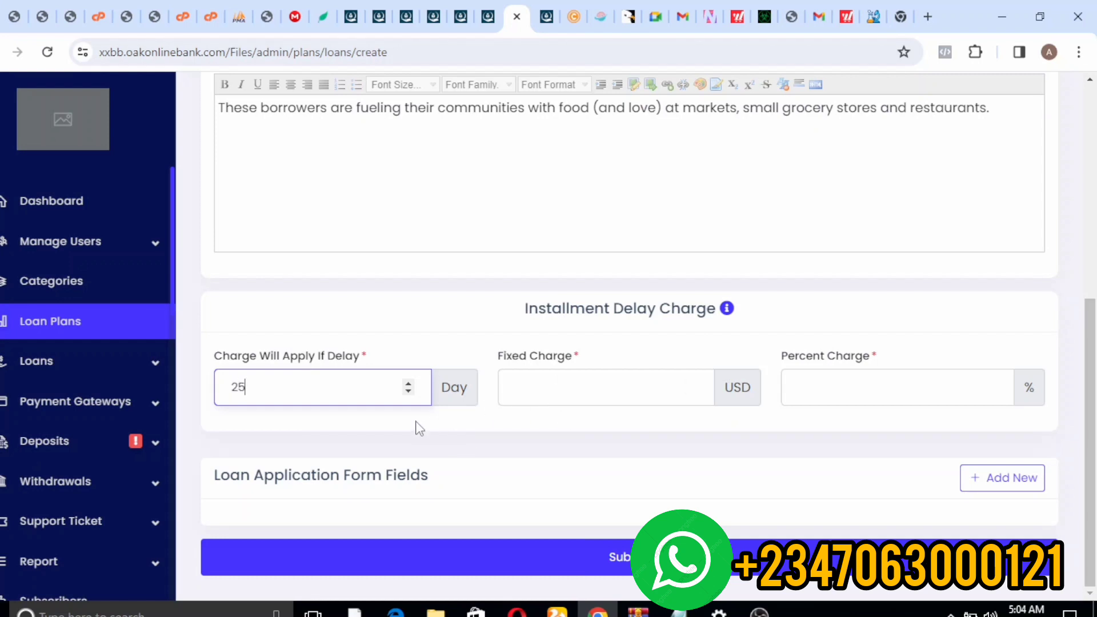
pyautogui.click(556, 380)
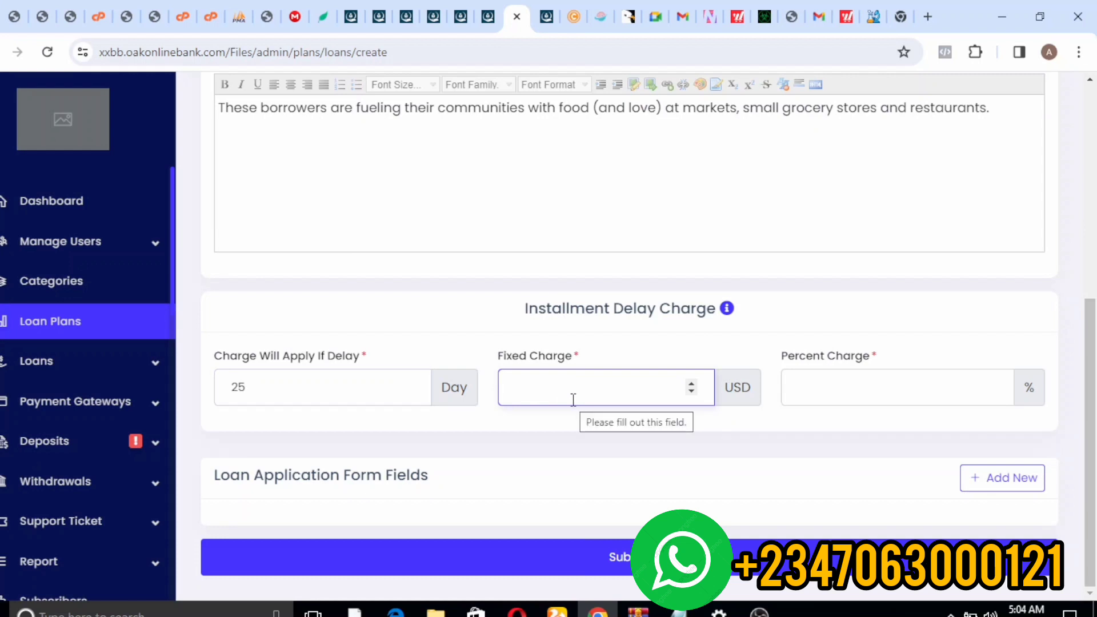
pyautogui.write('20')
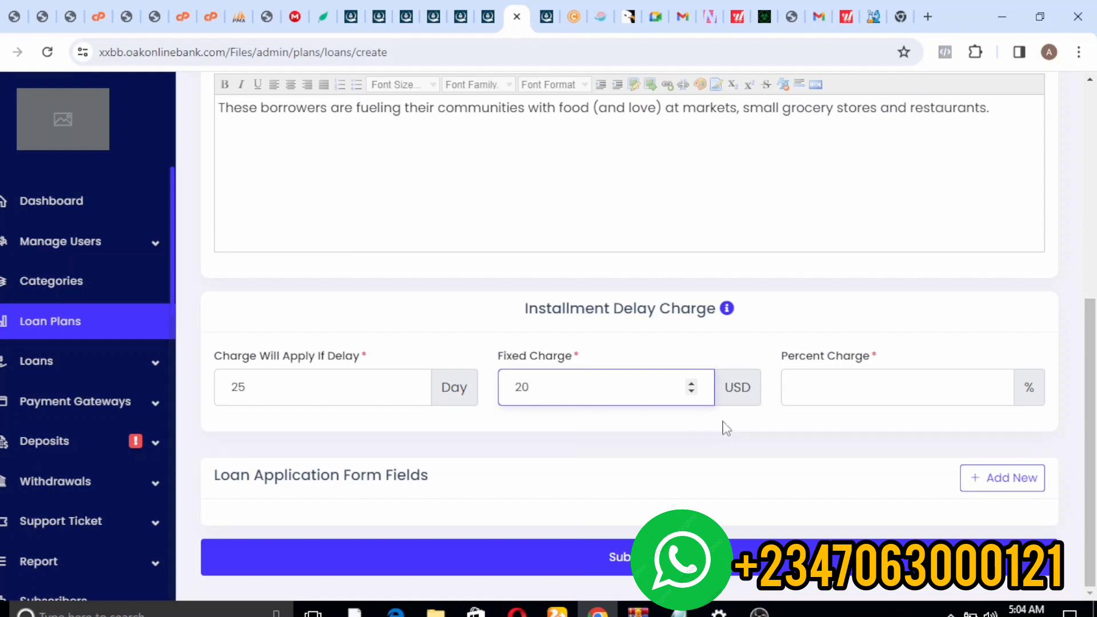
pyautogui.click(829, 385)
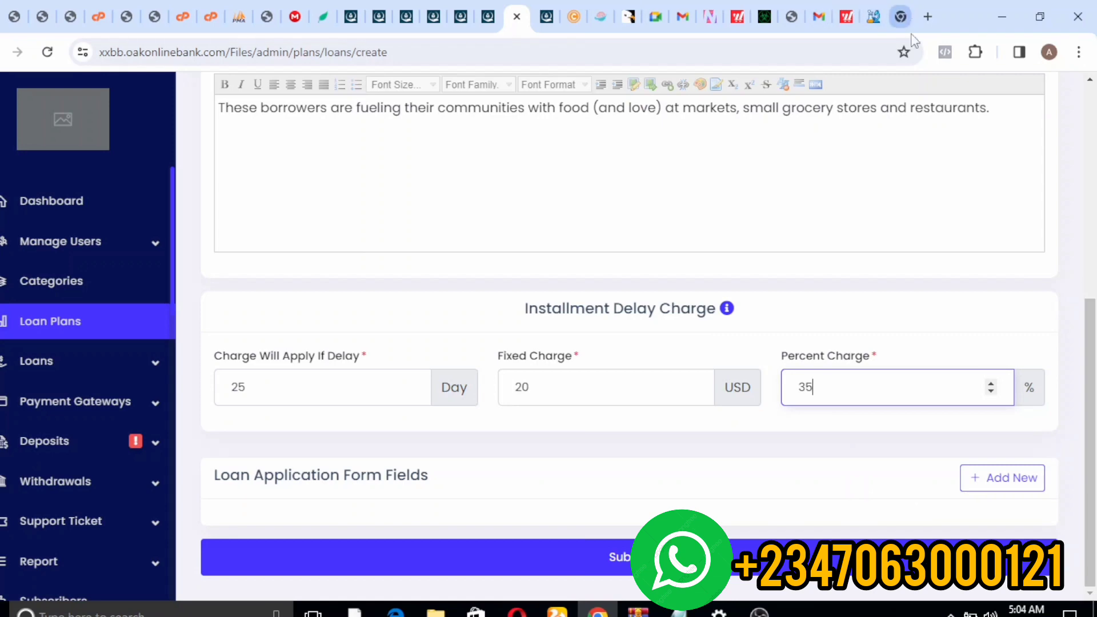
pyautogui.click(911, 96)
pyautogui.moveTo(1093, 343); pyautogui.dragTo(1095, 130)
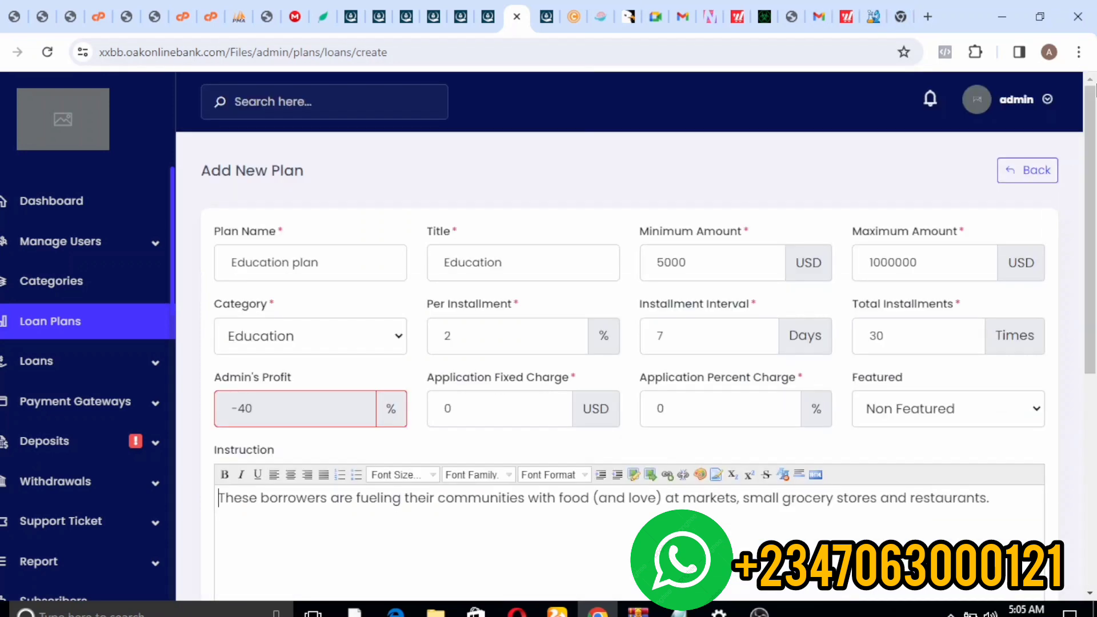
pyautogui.scroll(-7, 930, 103)
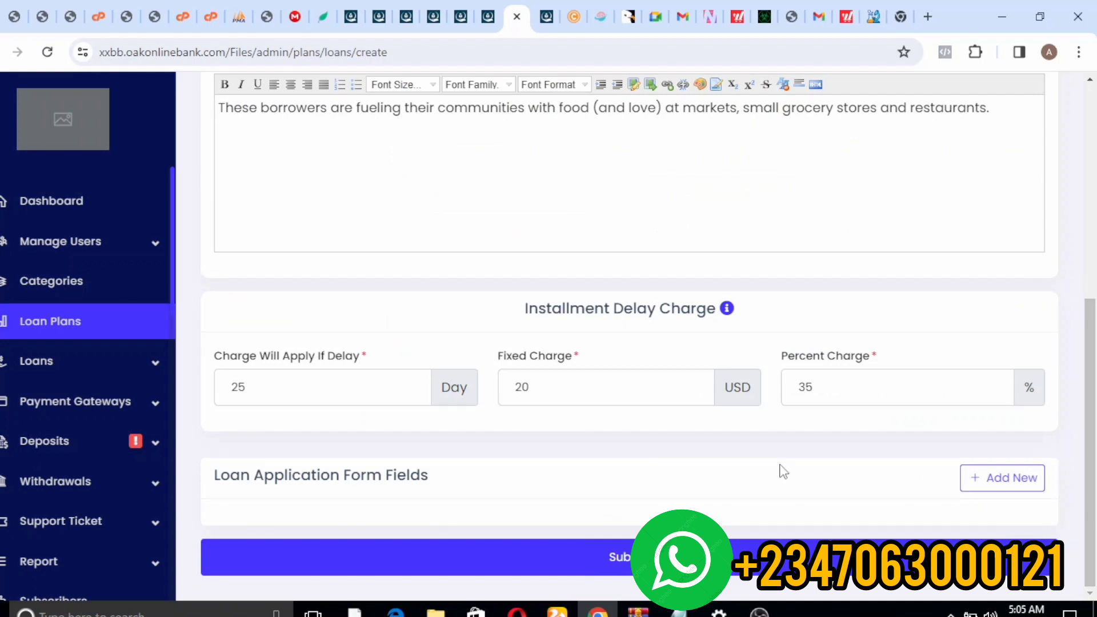
# - Add a required Text field labelled Occupation to the loan application form fields
pyautogui.click(994, 477)
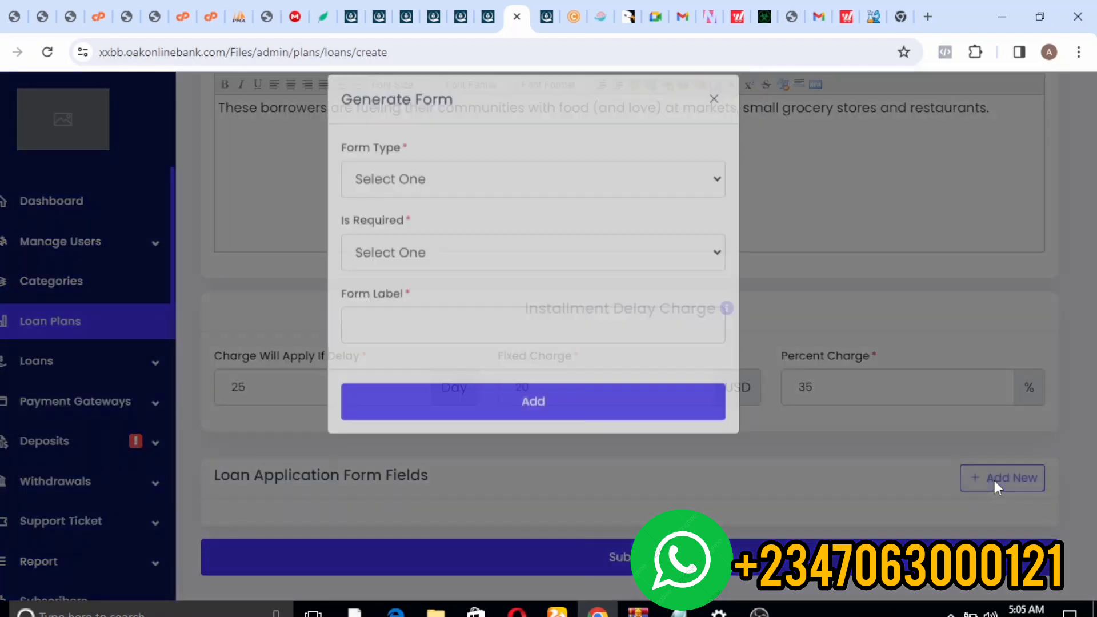
pyautogui.click(485, 199)
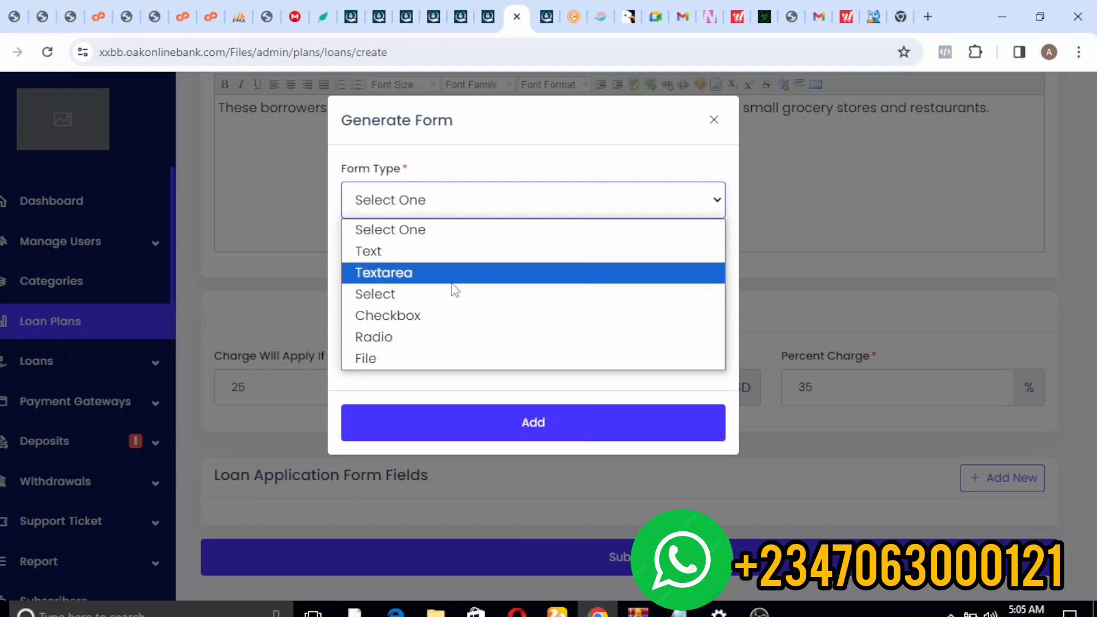
pyautogui.click(411, 251)
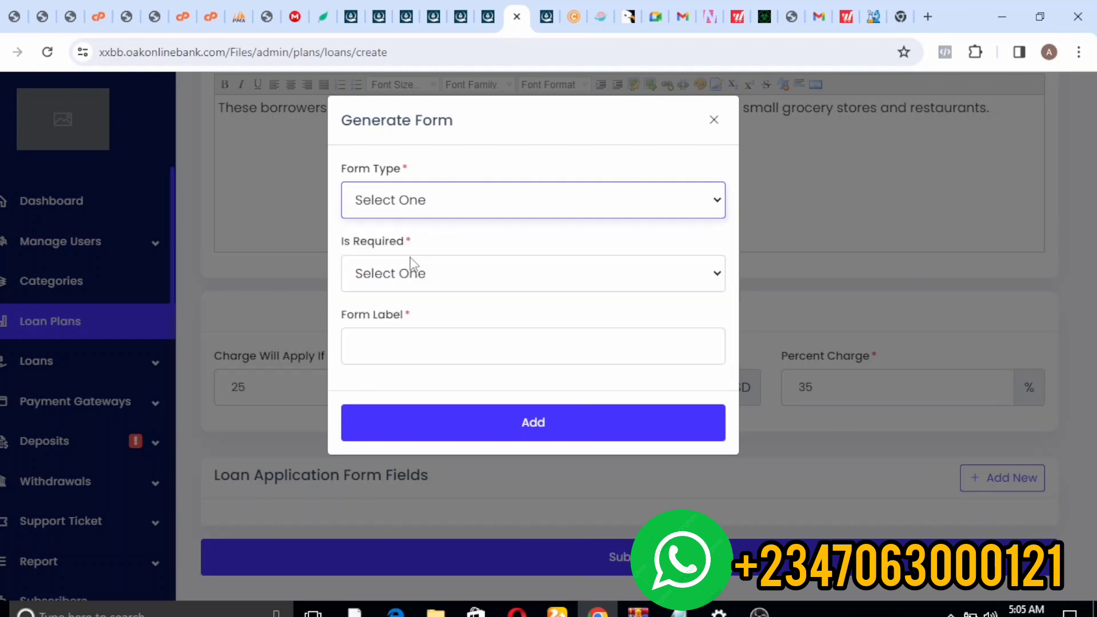
pyautogui.click(407, 279)
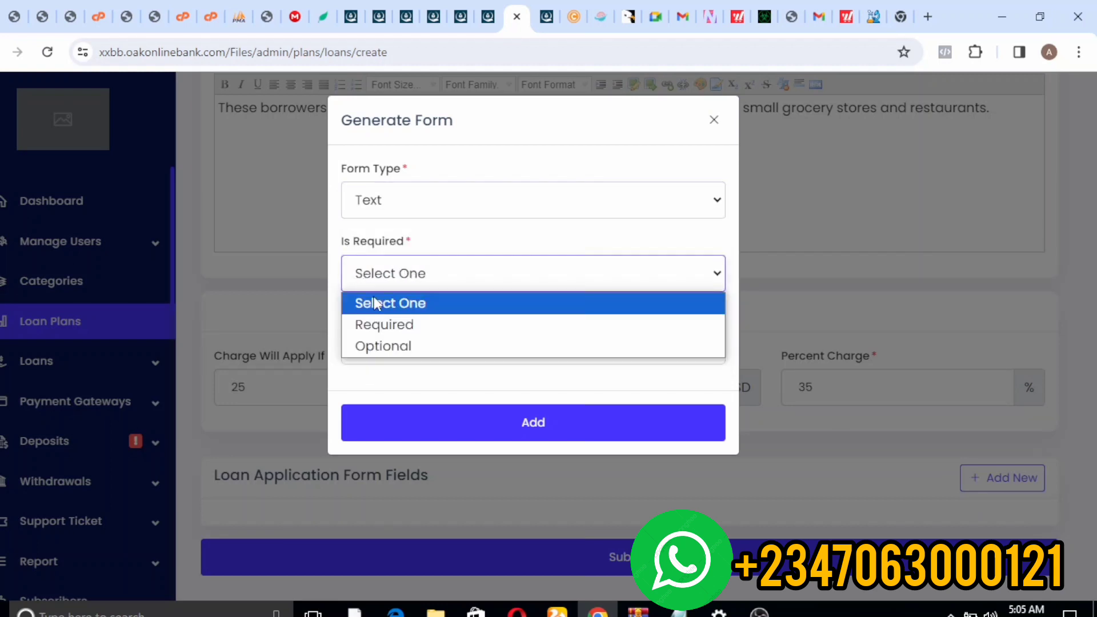
pyautogui.click(388, 323)
pyautogui.click(390, 342)
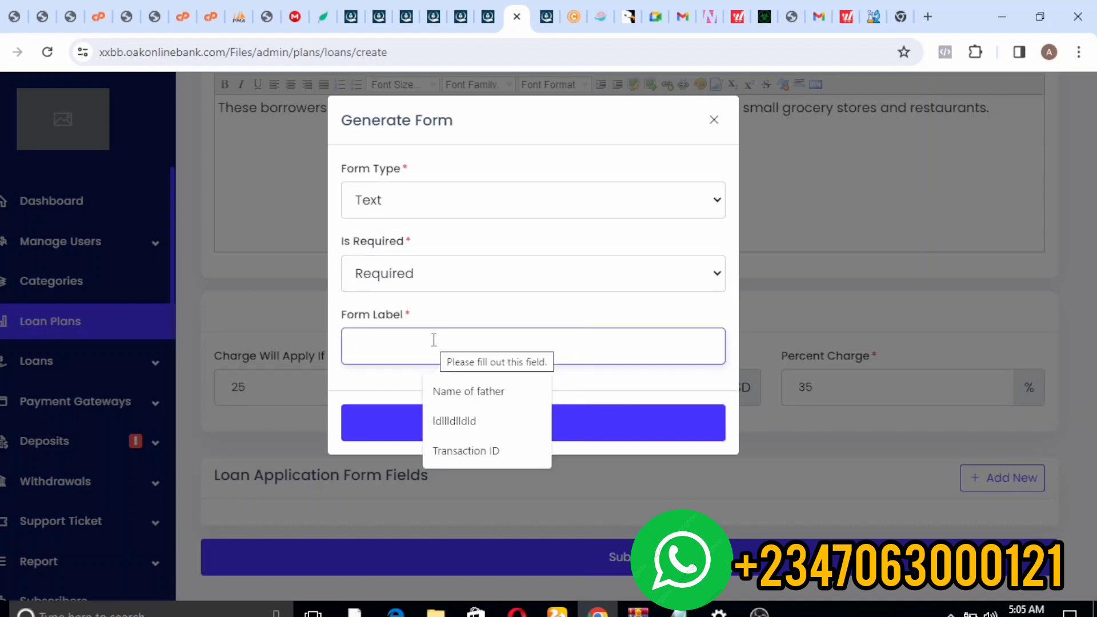
pyautogui.write('Occup')
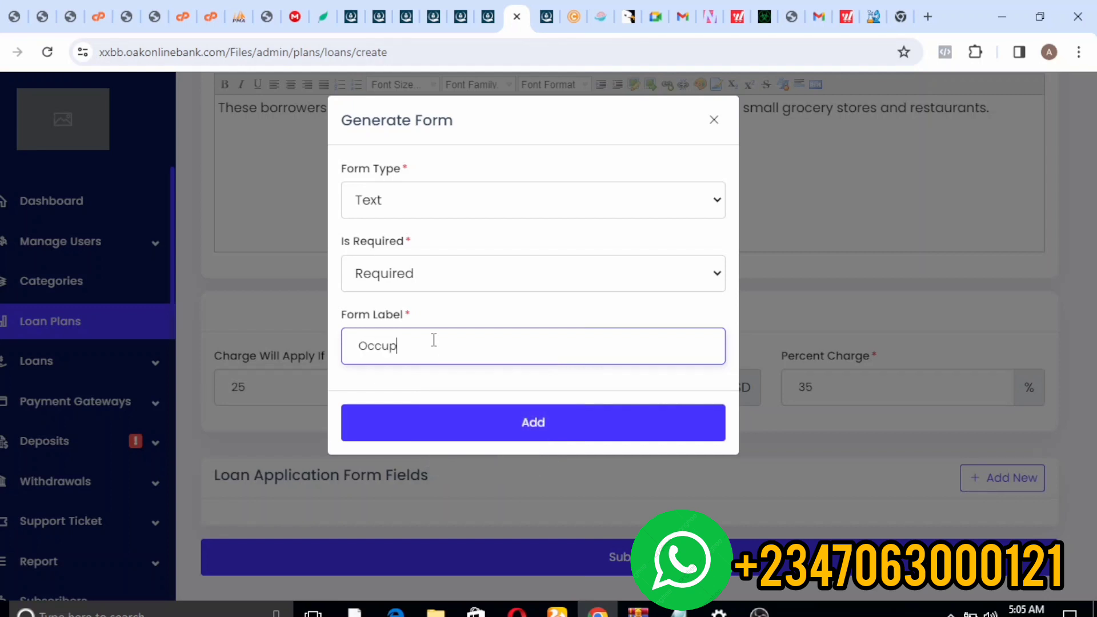
pyautogui.write('ation')
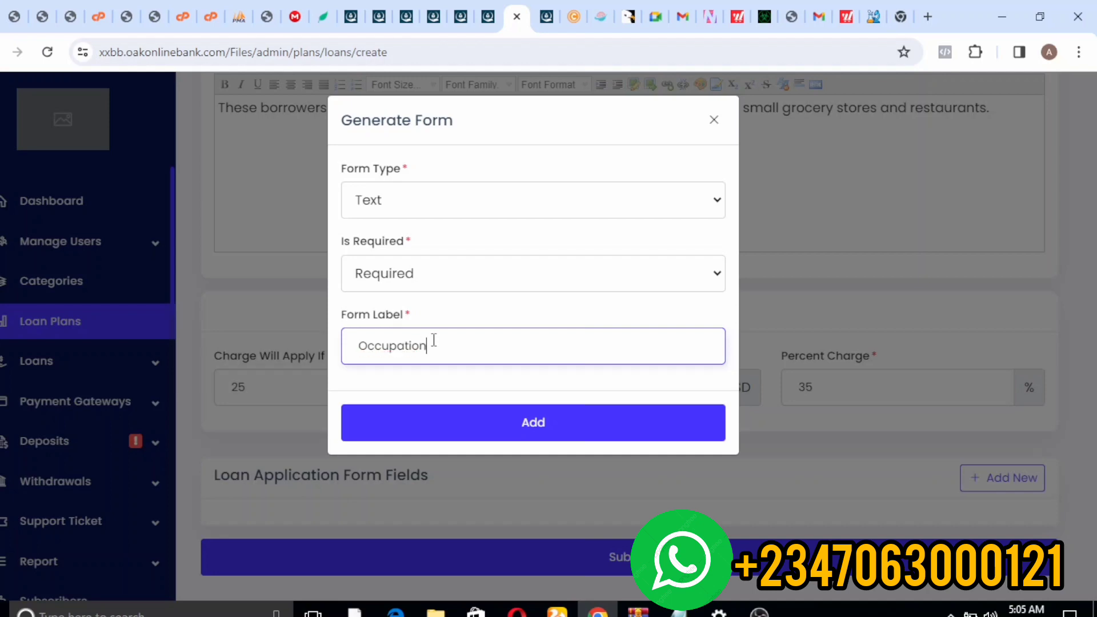
pyautogui.click(450, 427)
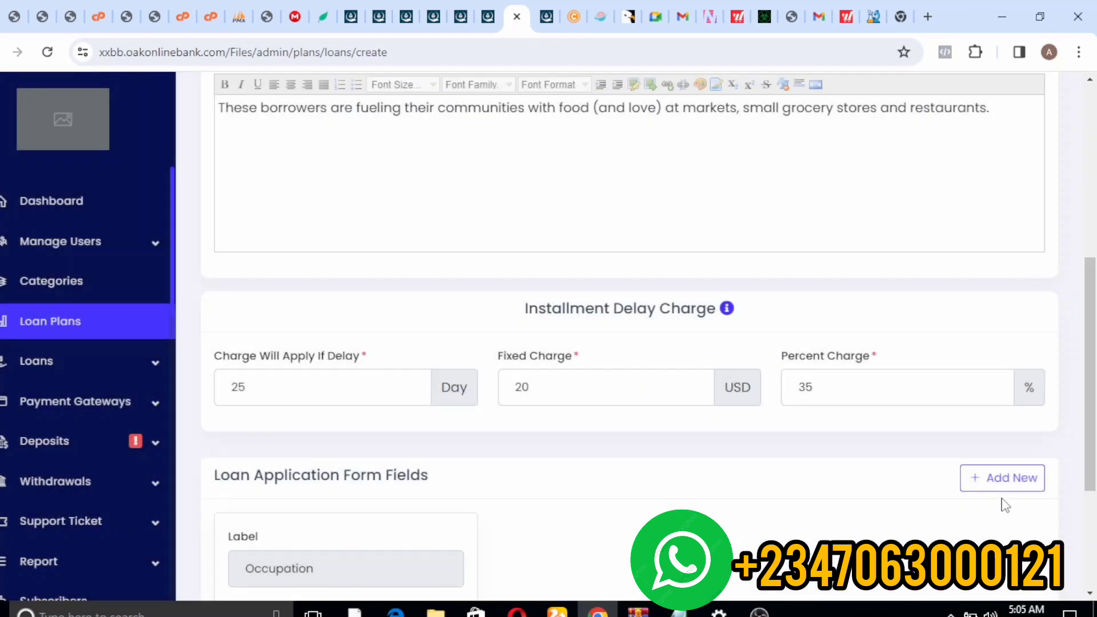
# - Add a second required Text field labelled Amount Required to the application form
pyautogui.click(994, 478)
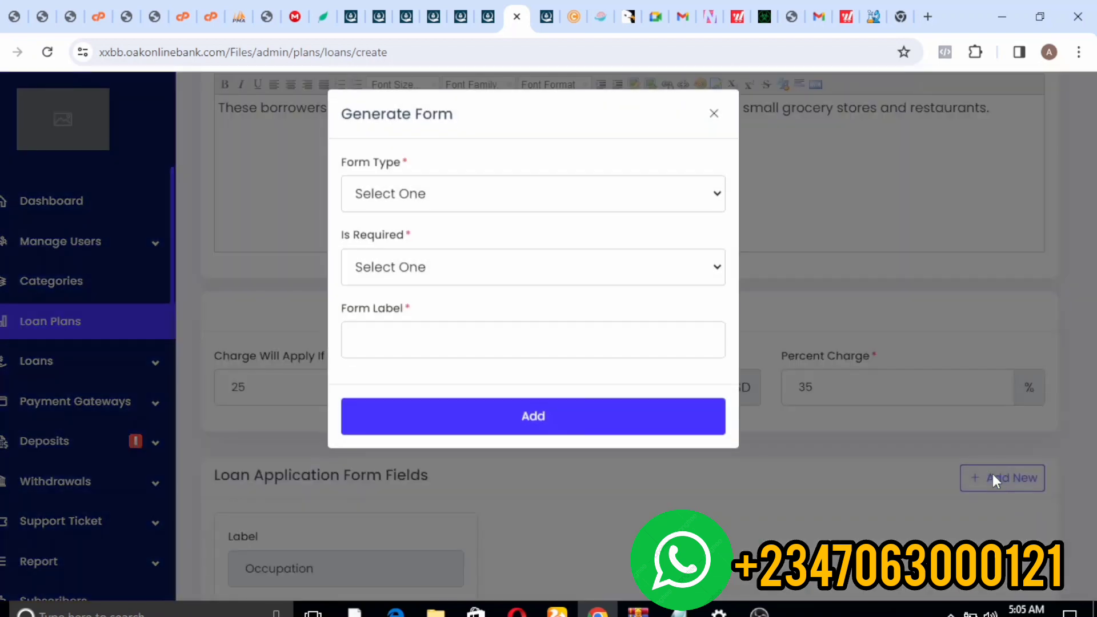
pyautogui.click(550, 205)
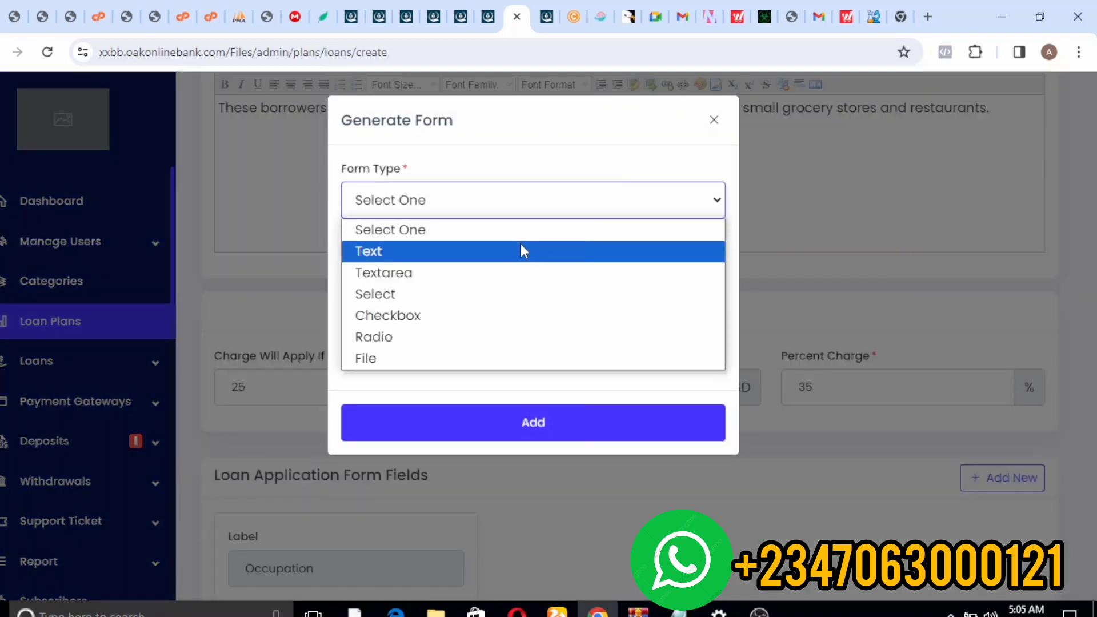
pyautogui.click(519, 251)
pyautogui.click(502, 276)
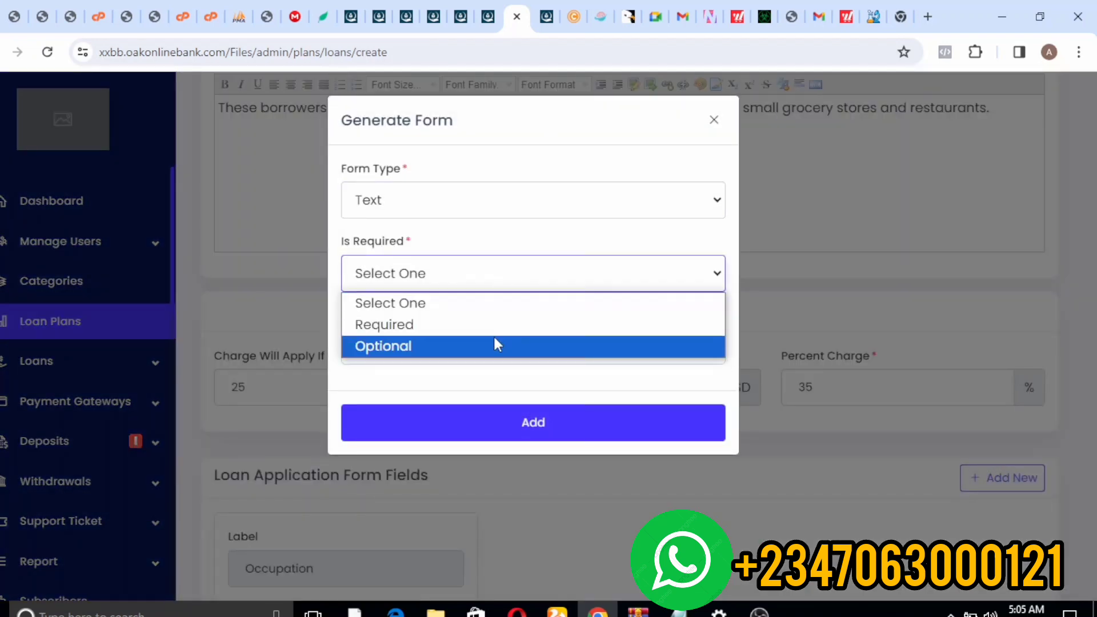
pyautogui.click(451, 342)
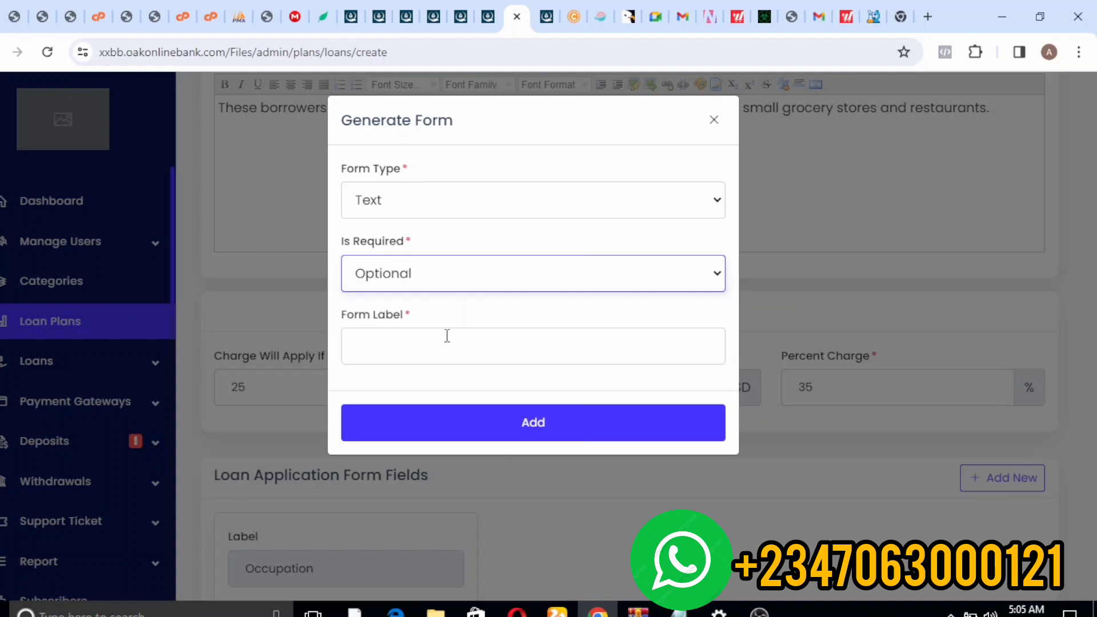
pyautogui.click(418, 279)
pyautogui.click(421, 345)
pyautogui.click(394, 277)
pyautogui.click(393, 321)
pyautogui.click(395, 346)
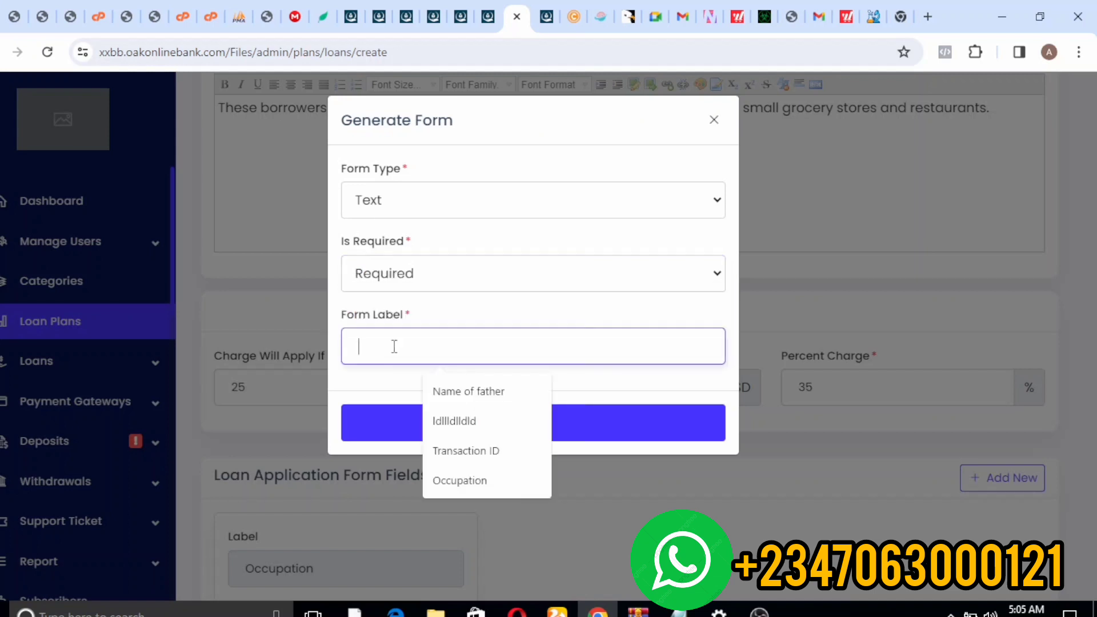
pyautogui.write('Amo')
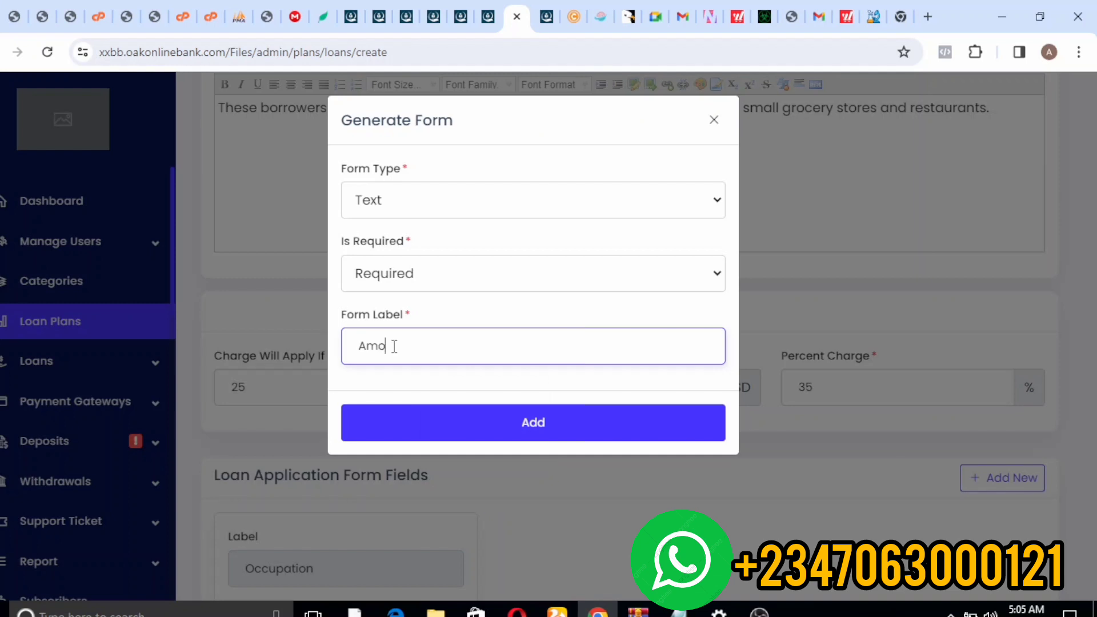
pyautogui.write('nt')
pyautogui.press('BackSpace')
pyautogui.click(410, 420)
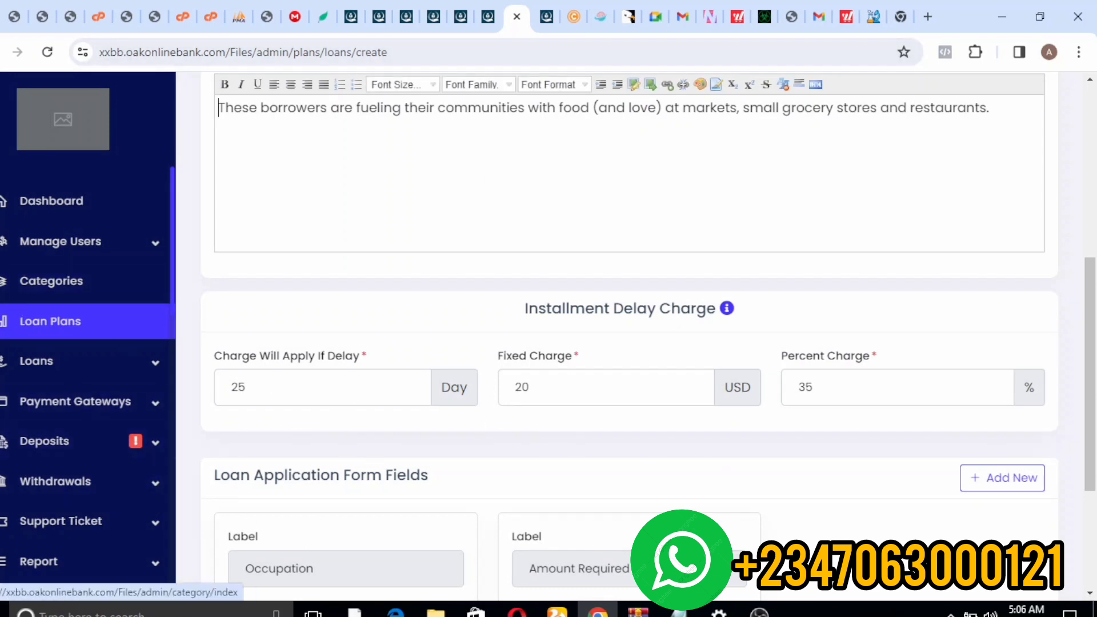
# - Open the user's Take Loan page and reload until the Education plan appears beside Land
pyautogui.click(487, 16)
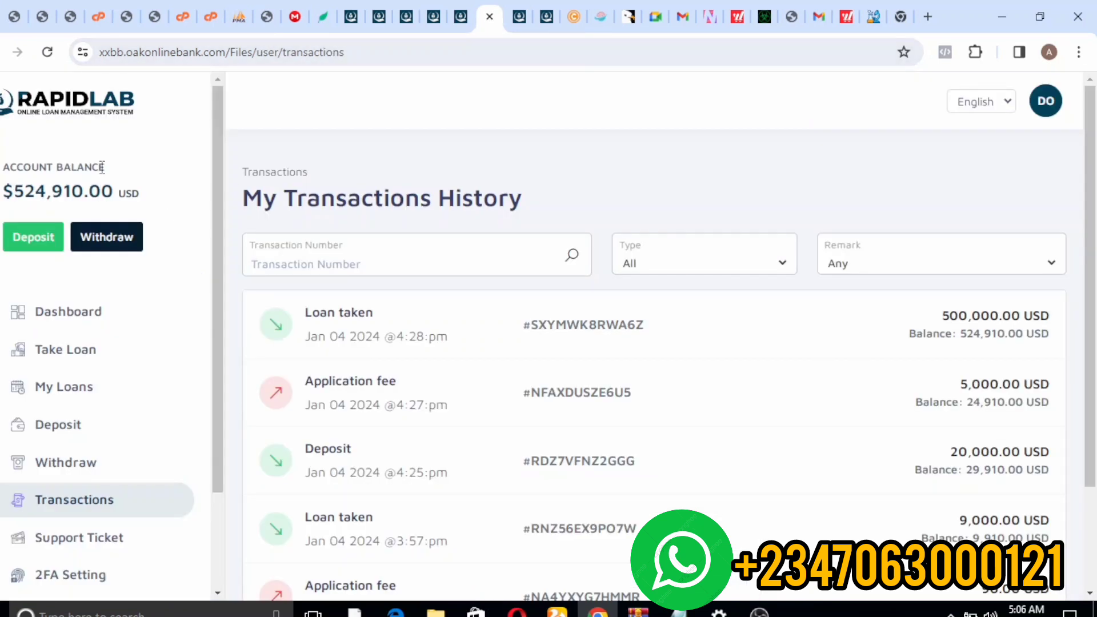
pyautogui.click(69, 321)
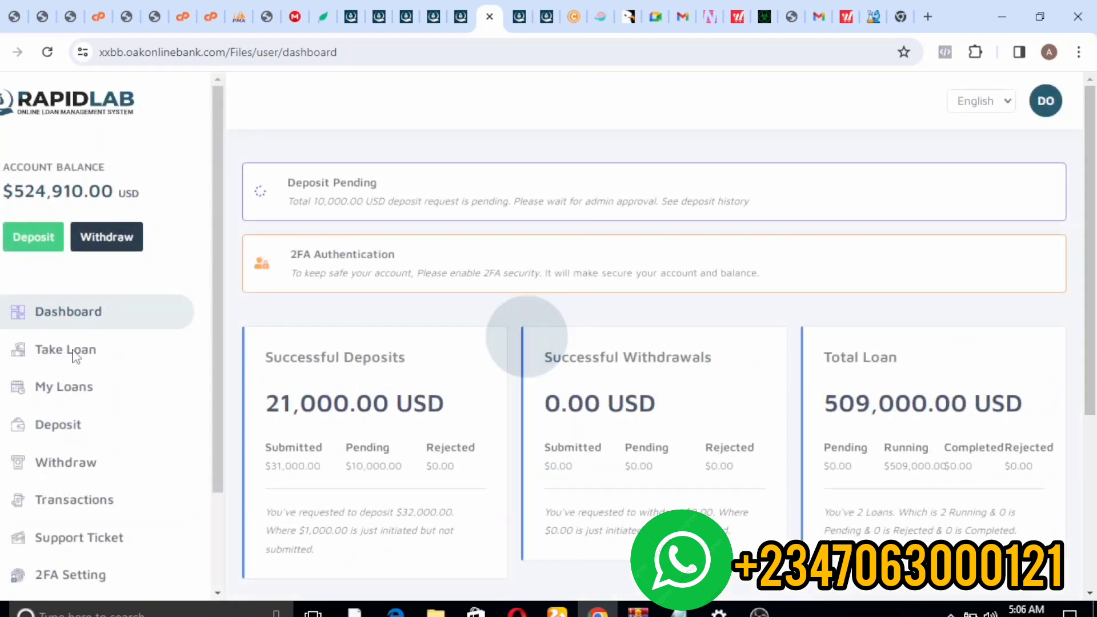
pyautogui.click(75, 352)
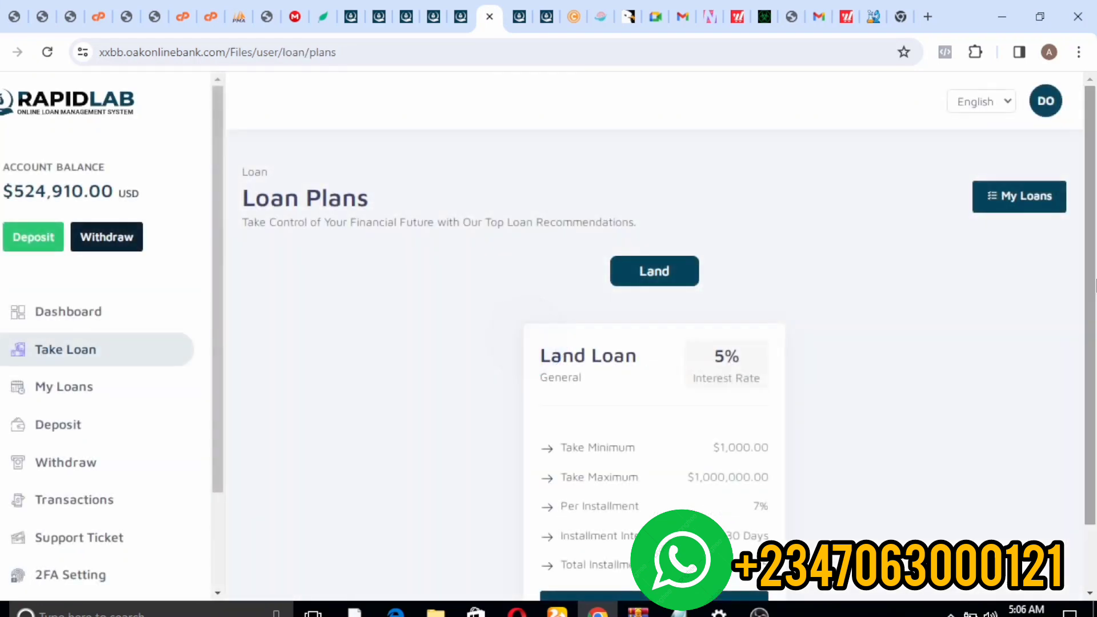
pyautogui.moveTo(1094, 172)
pyautogui.mouseDown()
pyautogui.moveTo(1093, 241)
pyautogui.moveTo(1090, 157)
pyautogui.mouseUp()
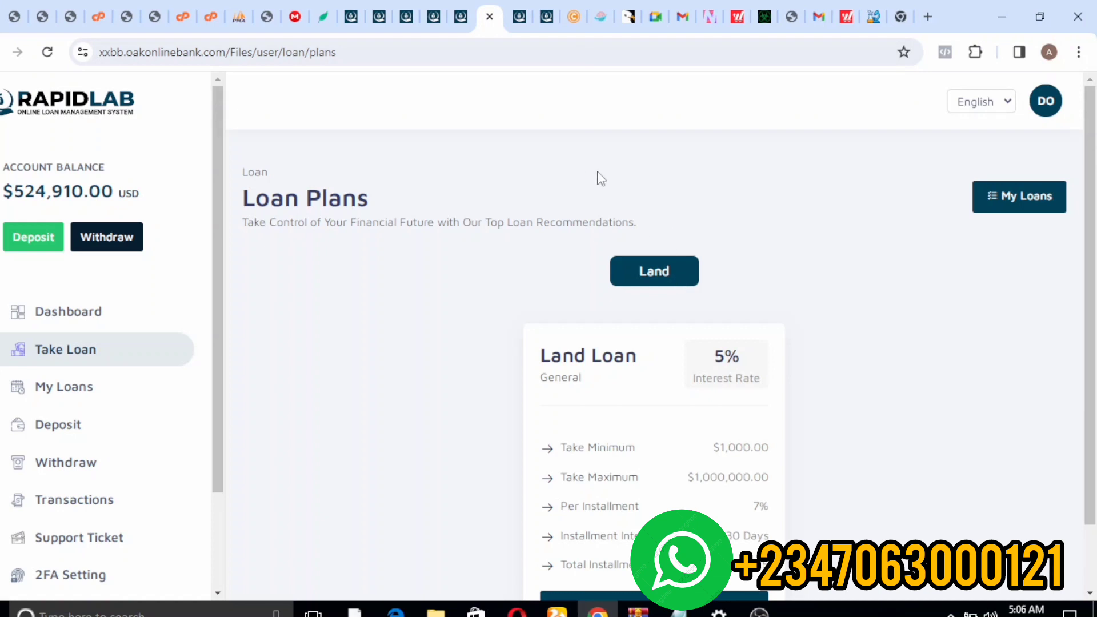
pyautogui.hotkey('ctrl', 'Tab')
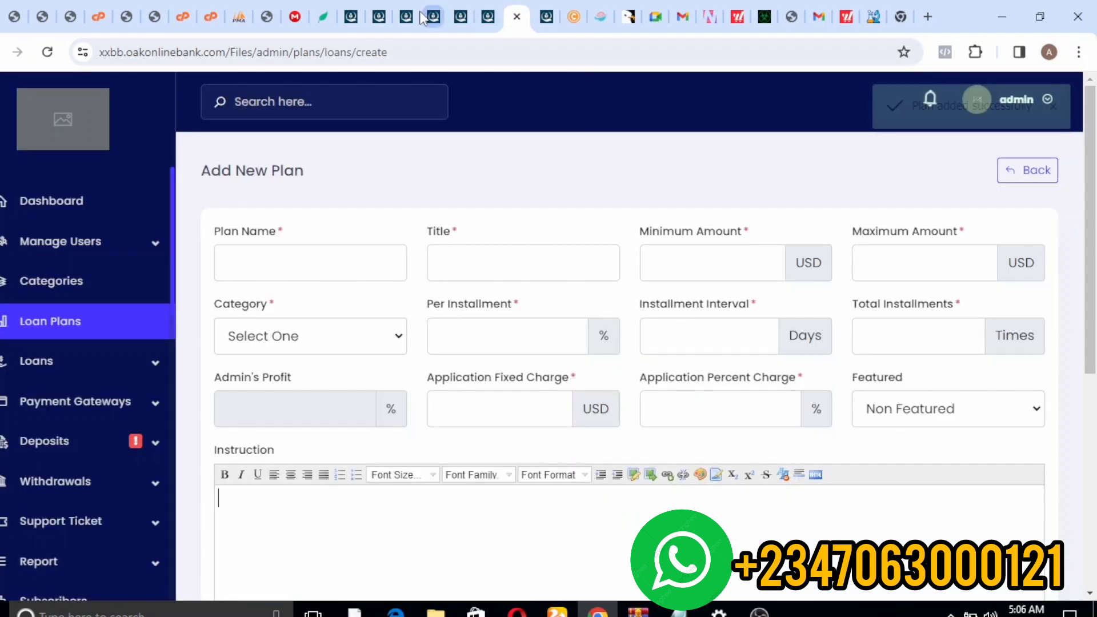
pyautogui.click(461, 16)
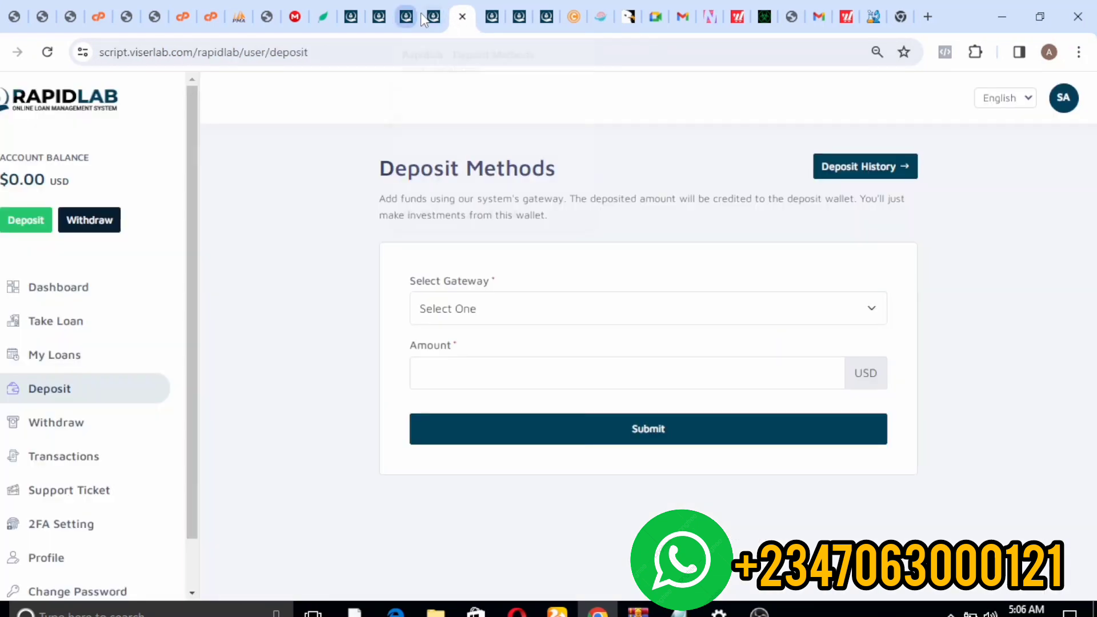
pyautogui.click(503, 13)
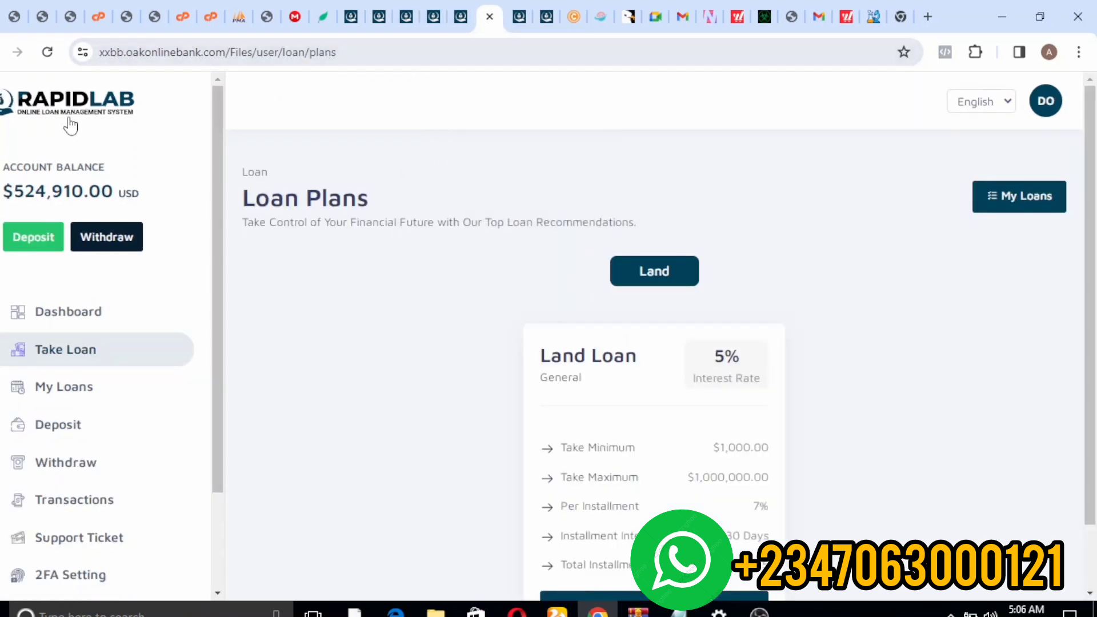
pyautogui.click(65, 349)
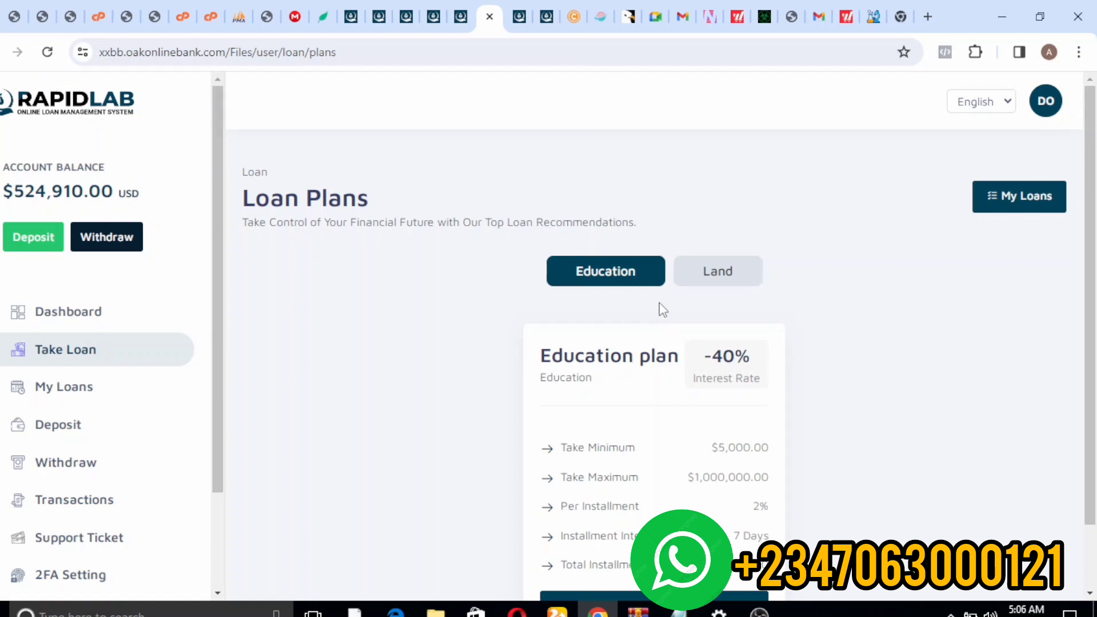
# - Apply for the Education plan with a 5000 USD amount and confirm it
pyautogui.click(704, 291)
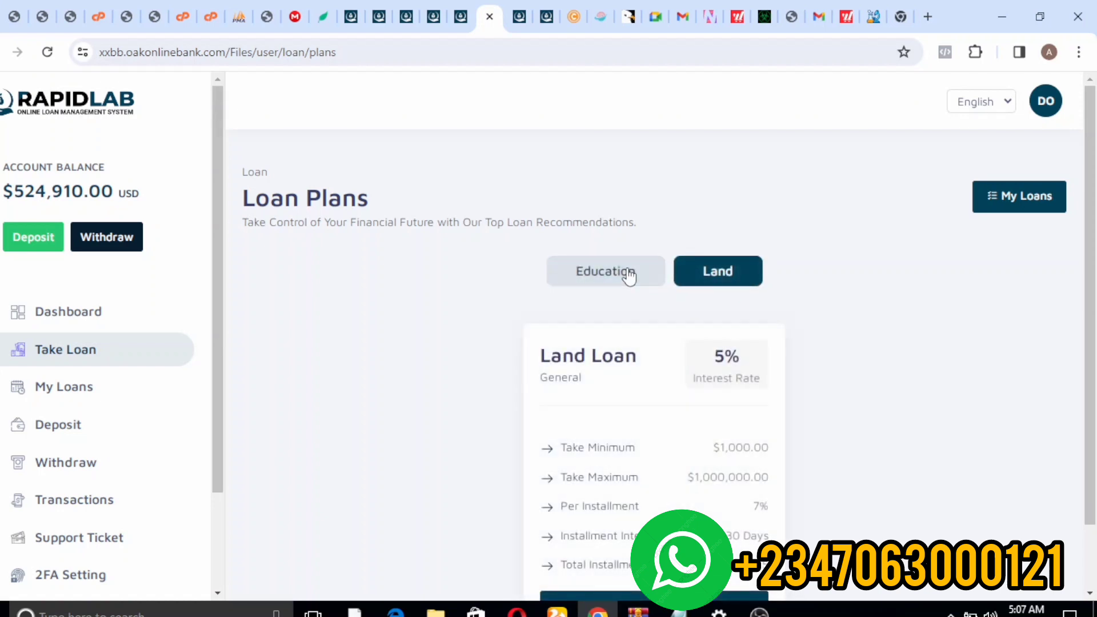
pyautogui.click(628, 272)
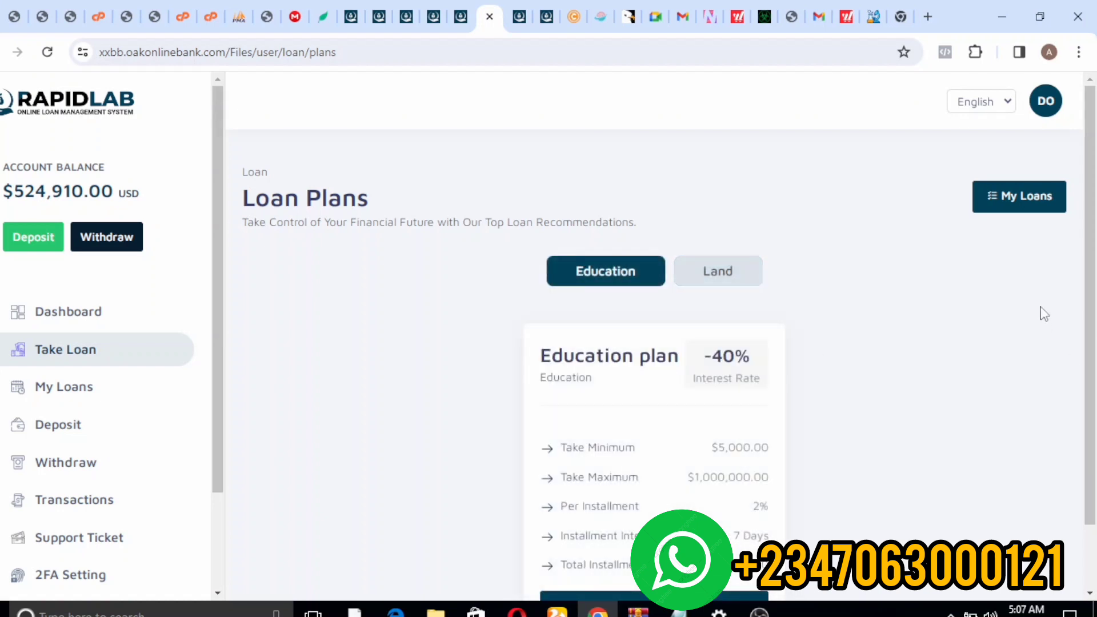
pyautogui.moveTo(1095, 260); pyautogui.dragTo(1095, 322)
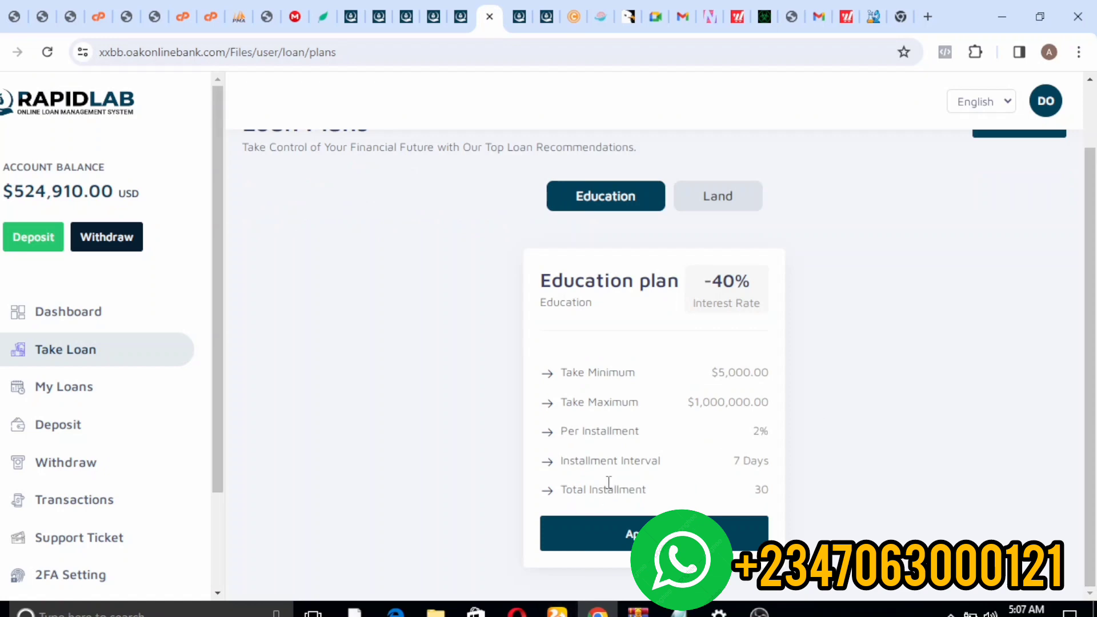
pyautogui.click(604, 531)
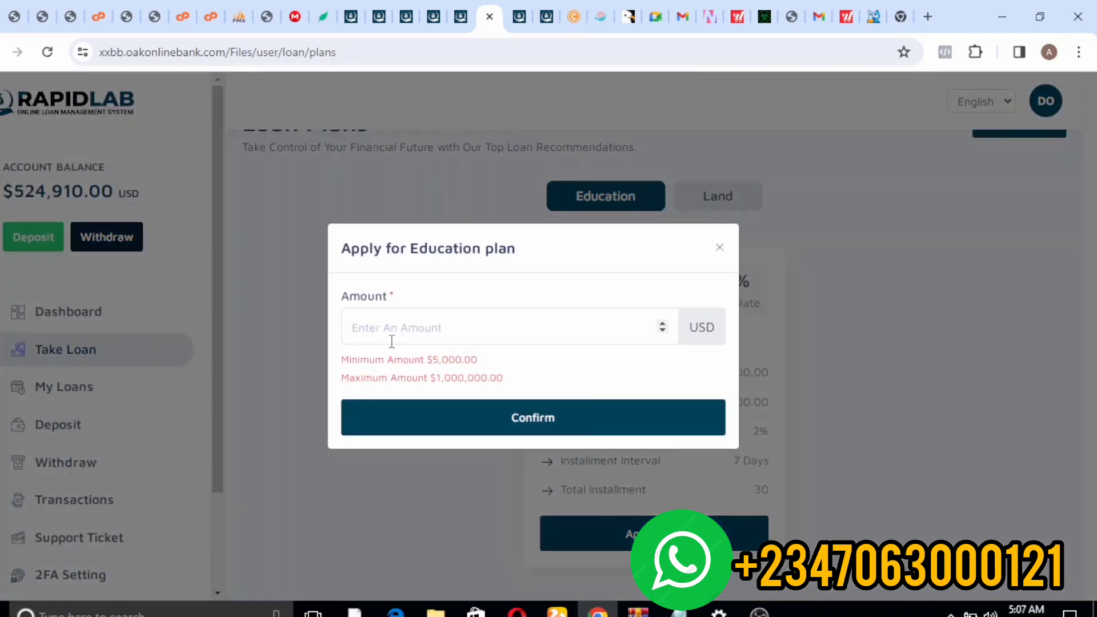
pyautogui.click(391, 342)
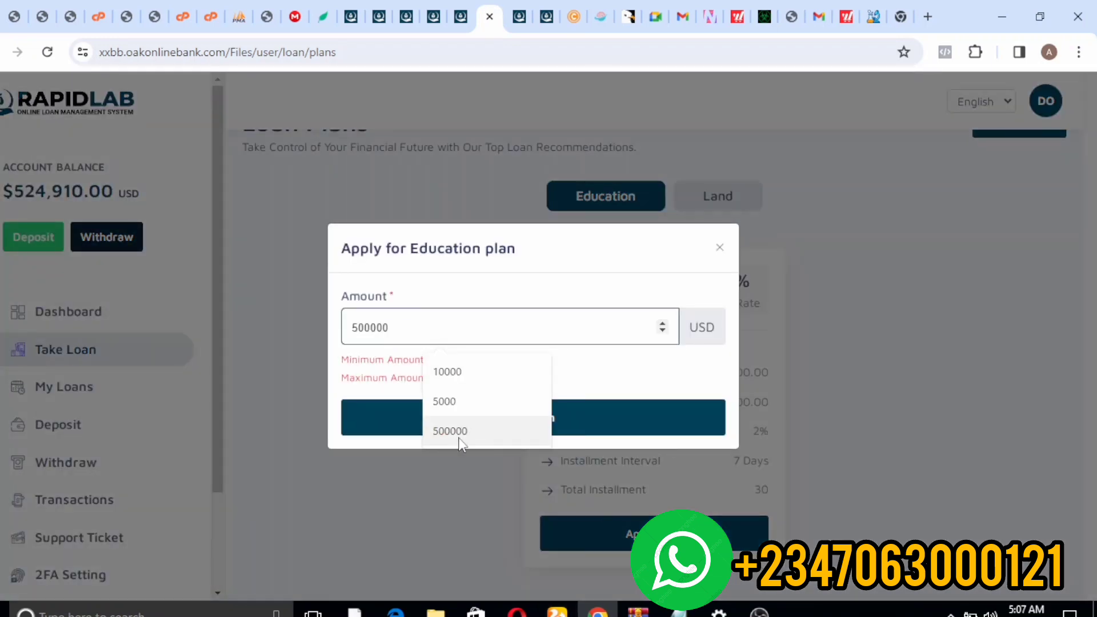
pyautogui.click(425, 408)
pyautogui.click(426, 419)
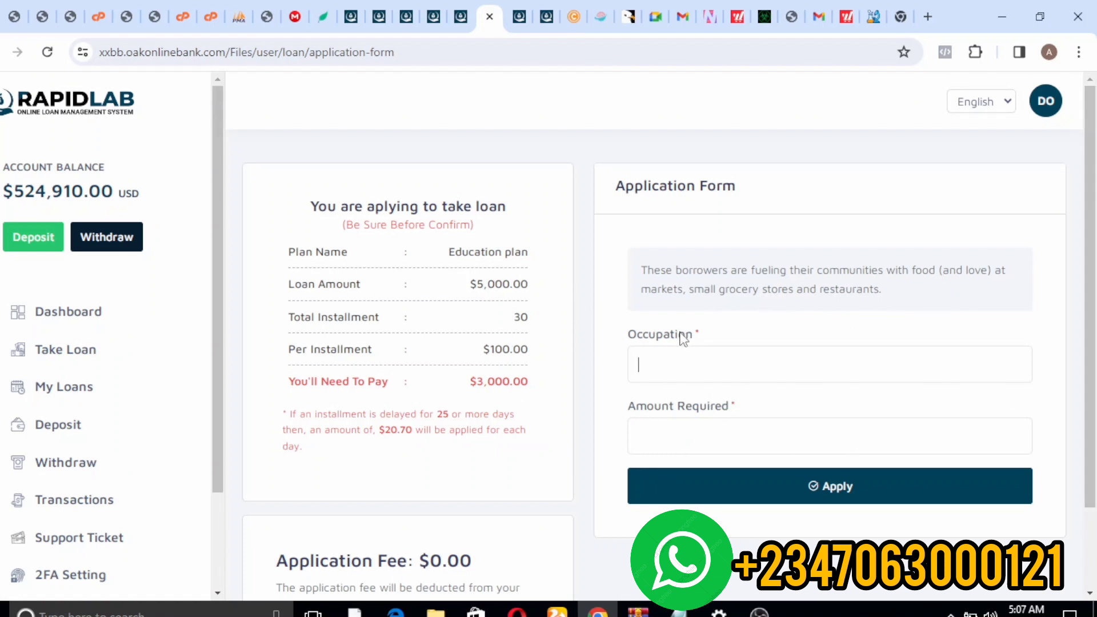
# - Check the Occupation field and its instruction text on the user's Education loan application
pyautogui.click(678, 356)
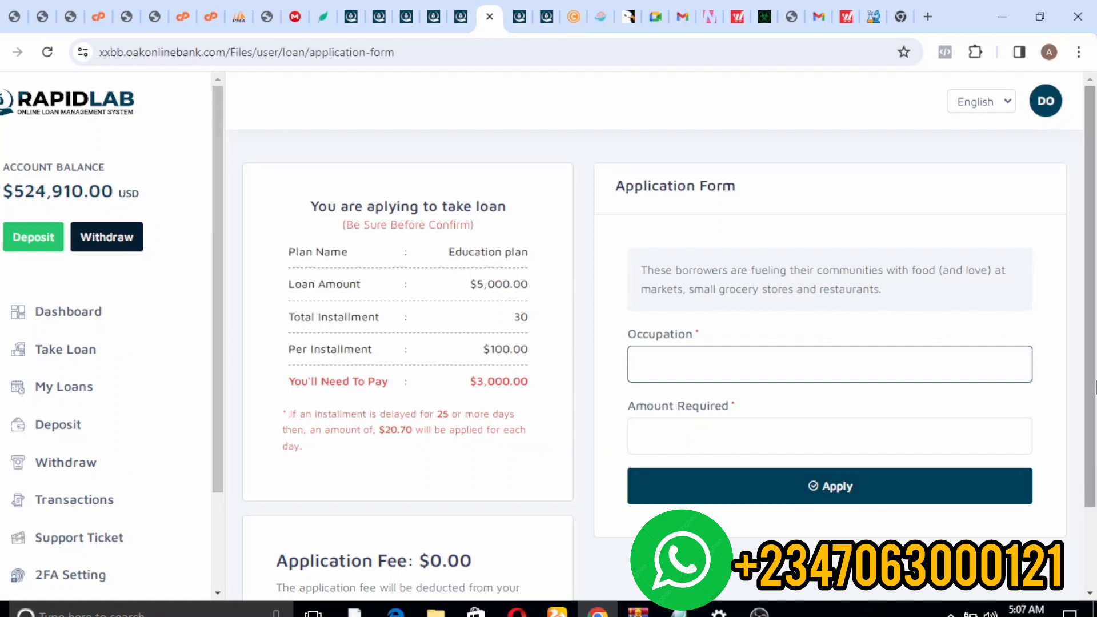
pyautogui.moveTo(1073, 368); pyautogui.dragTo(1092, 271)
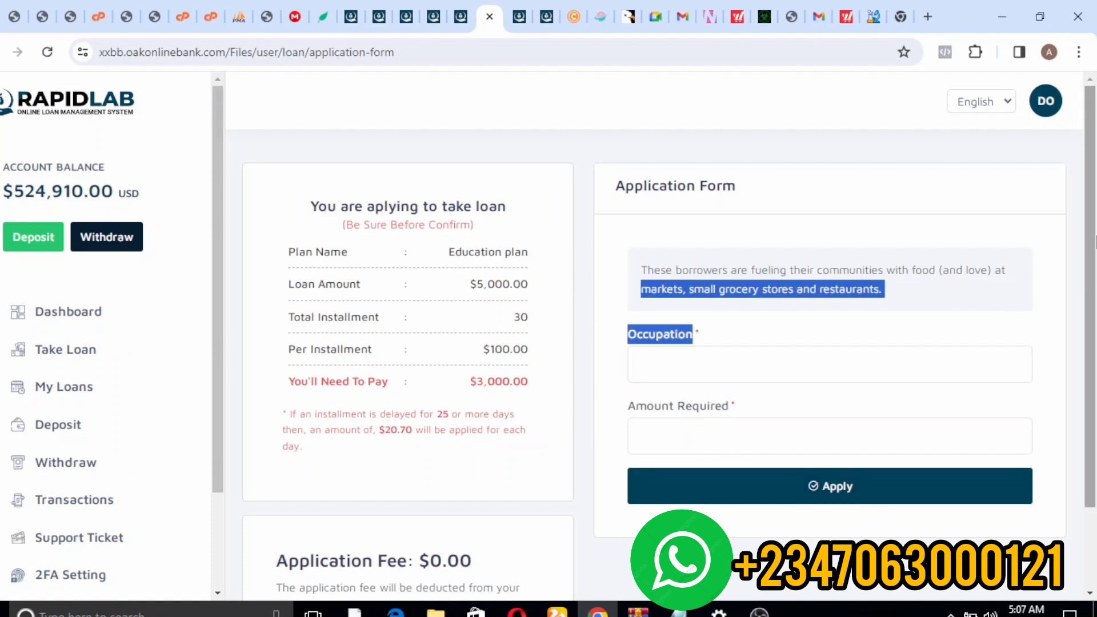
pyautogui.click(1008, 285)
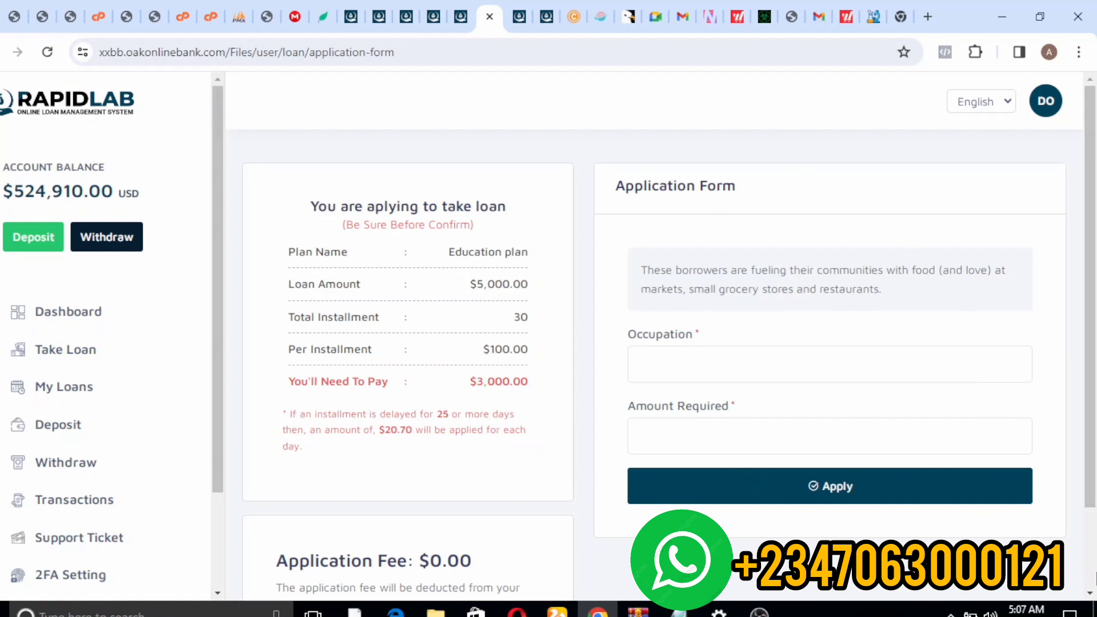
# - Return to the admin plan page and expand Payment Gateways in the sidebar
pyautogui.click(546, 16)
pyautogui.click(517, 19)
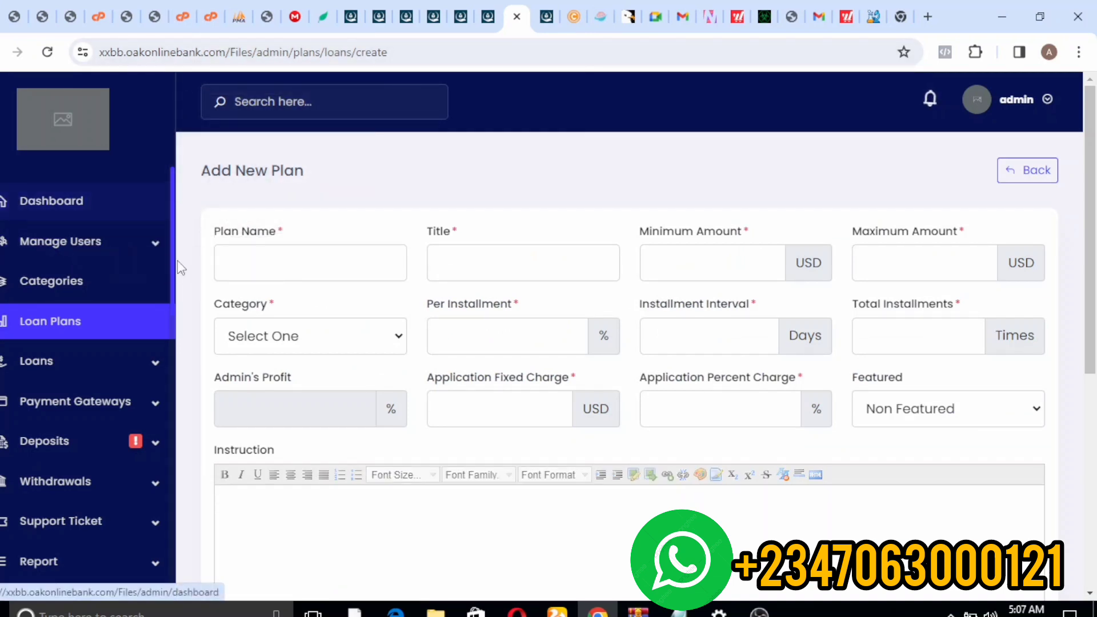
pyautogui.click(105, 400)
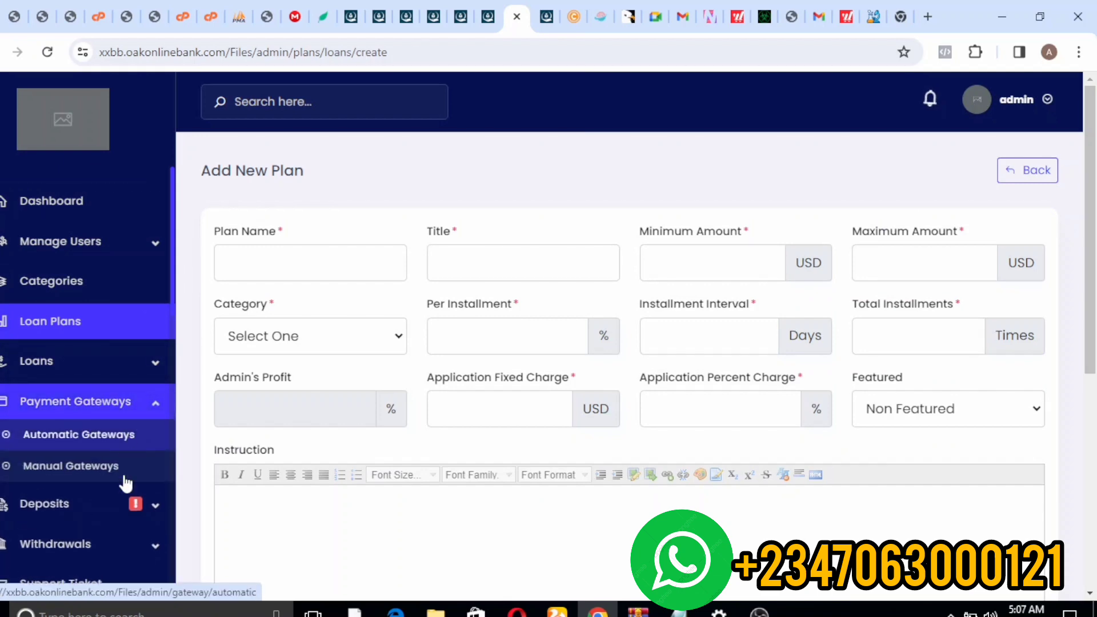
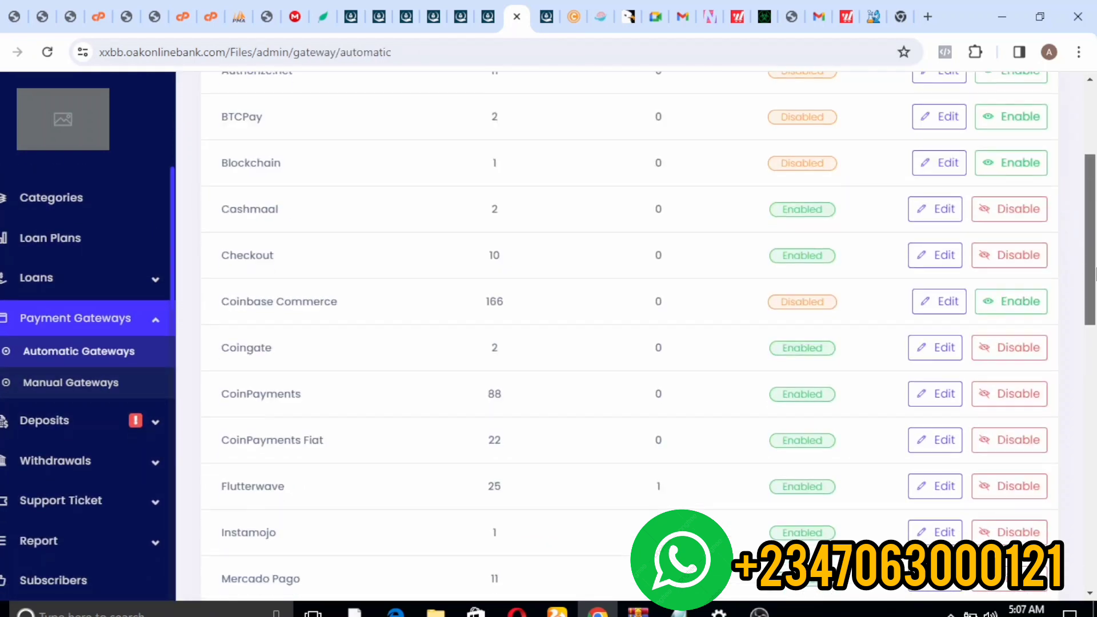
# - On the Paypal gateway's update page, select GBP as the currency to add
pyautogui.moveTo(1093, 273); pyautogui.dragTo(1082, 506)
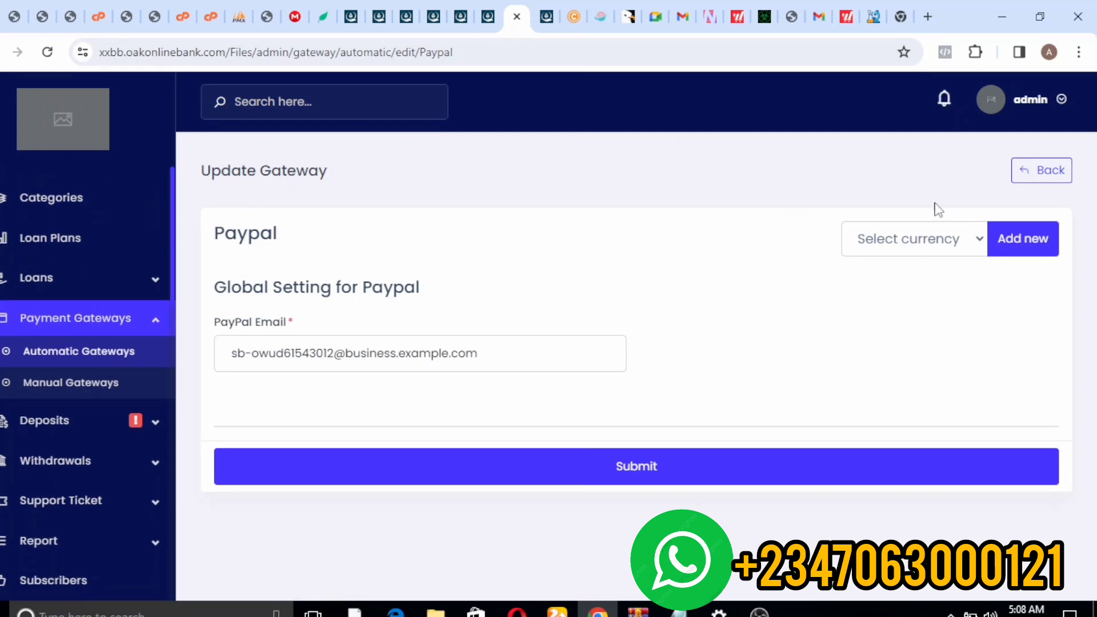
pyautogui.click(974, 243)
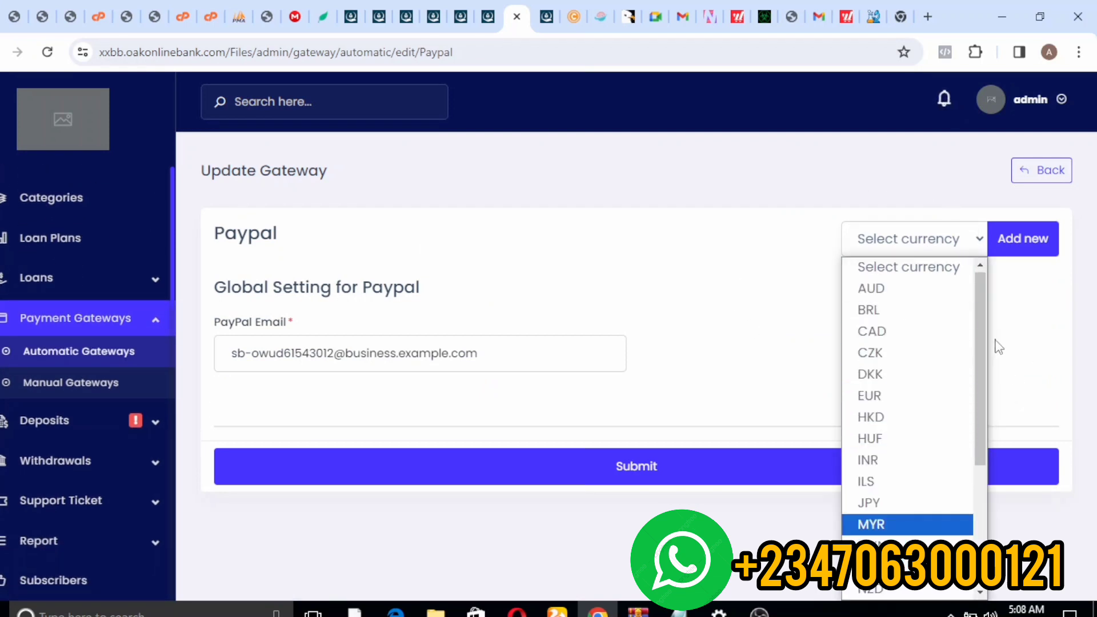
pyautogui.moveTo(976, 360); pyautogui.dragTo(996, 443)
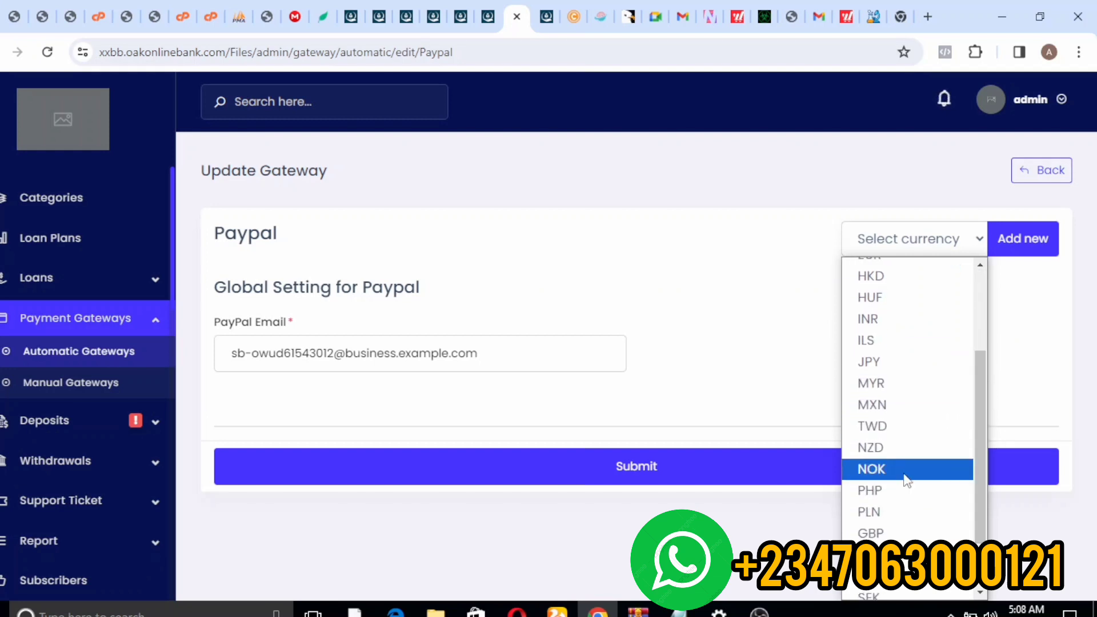
pyautogui.click(887, 534)
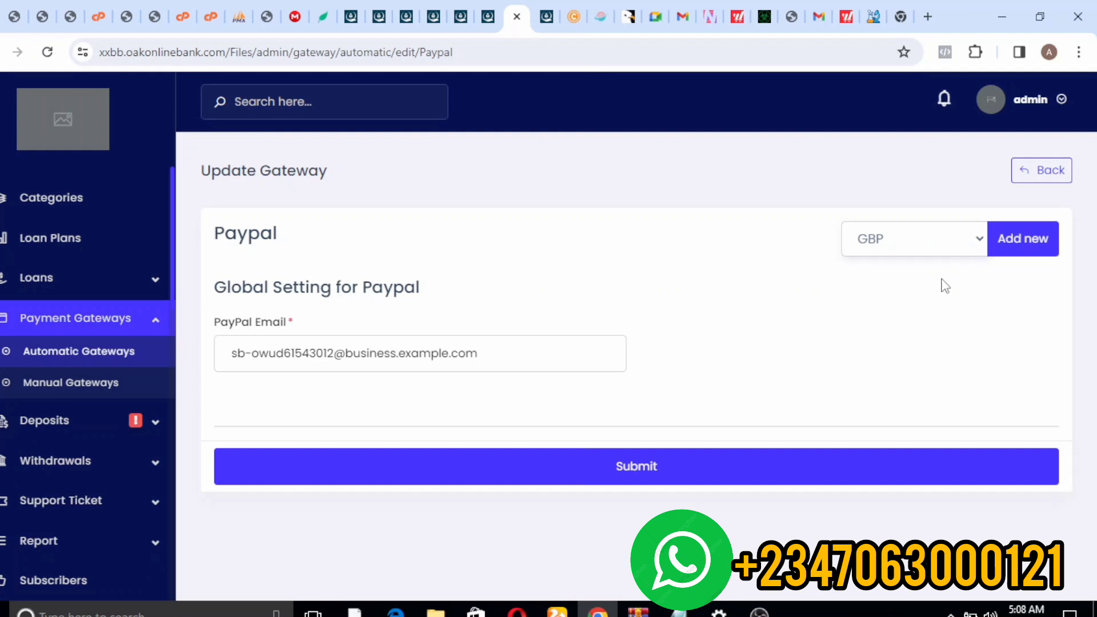
pyautogui.click(1019, 52)
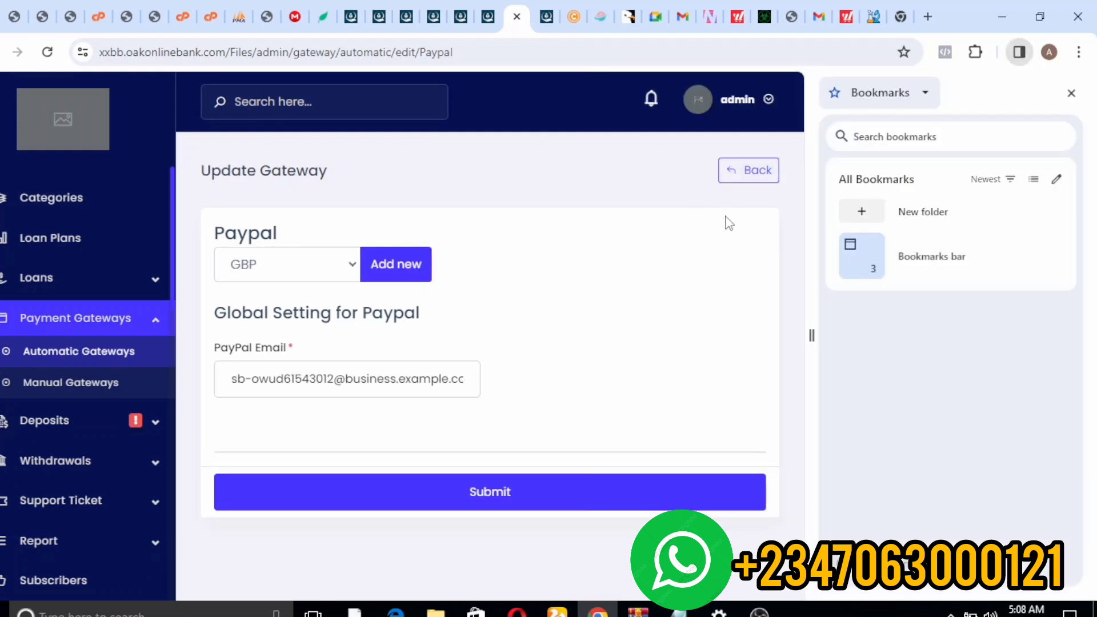
pyautogui.click(1071, 94)
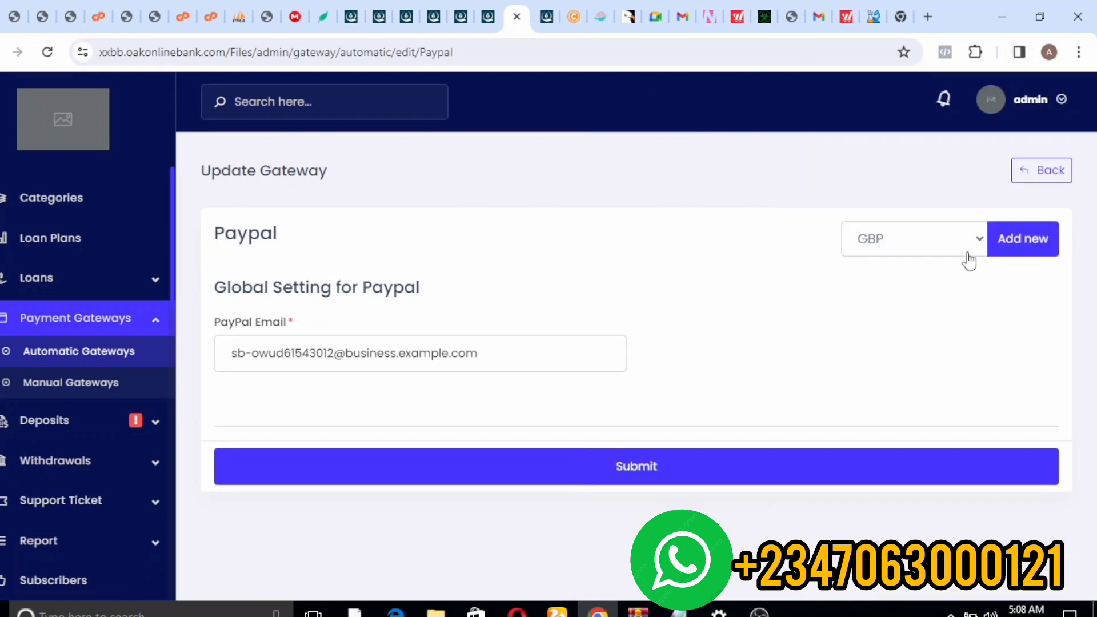
# - Add a new currency section and name it 'Paypal - GBP'
pyautogui.click(1016, 240)
pyautogui.scroll(-5, 1077, 462)
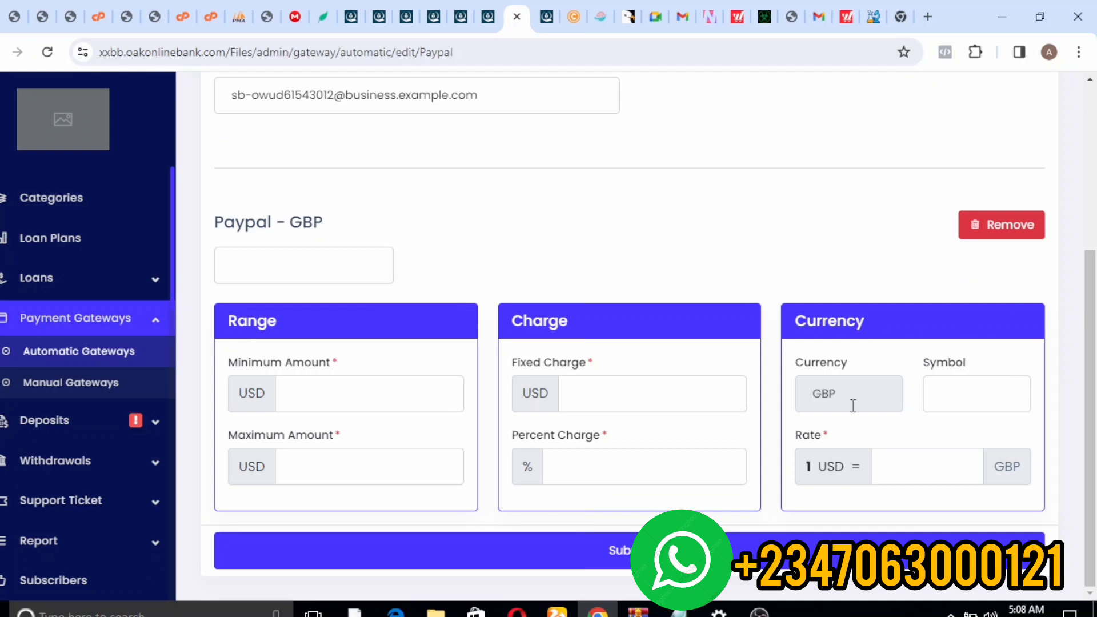
pyautogui.click(331, 272)
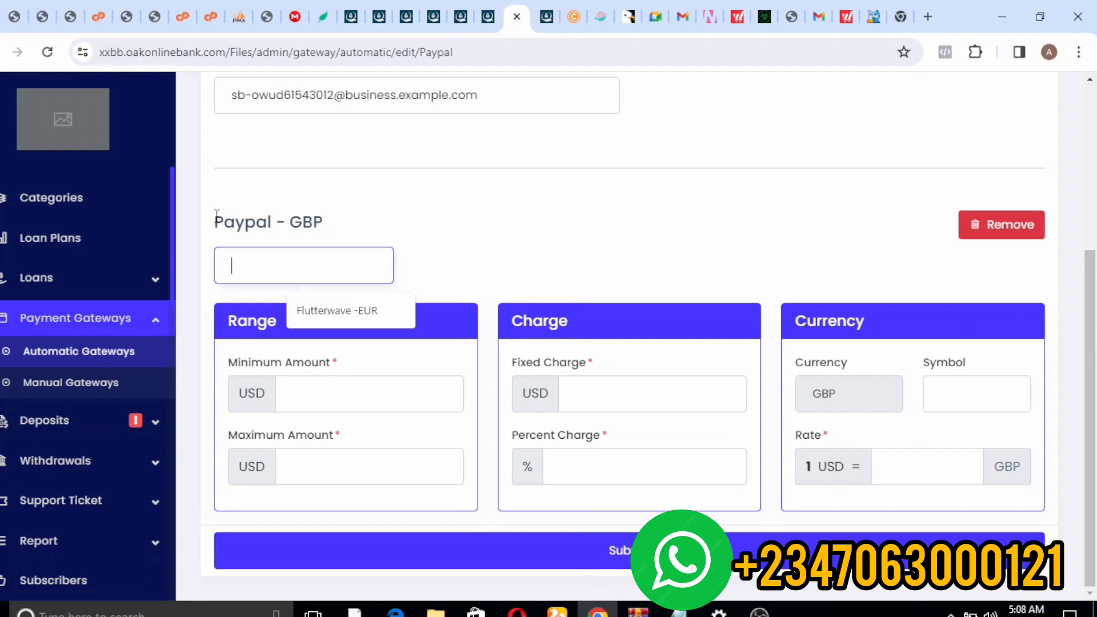
pyautogui.moveTo(216, 217); pyautogui.dragTo(401, 241)
pyautogui.hotkey('ctrl', 'c')
pyautogui.scroll(1, 420, 328)
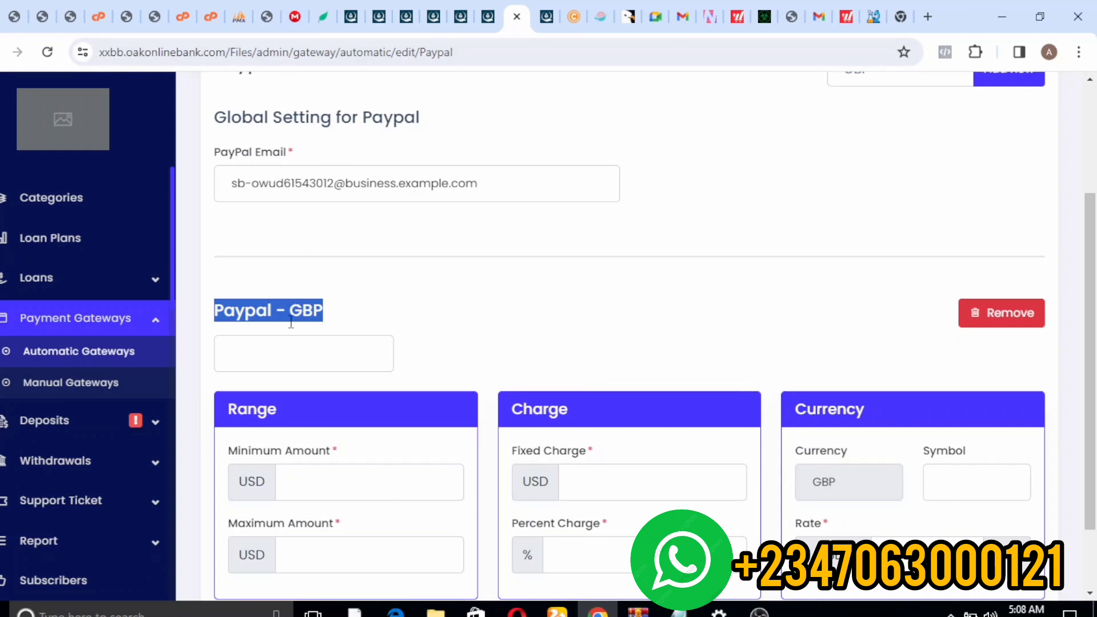
pyautogui.click(291, 481)
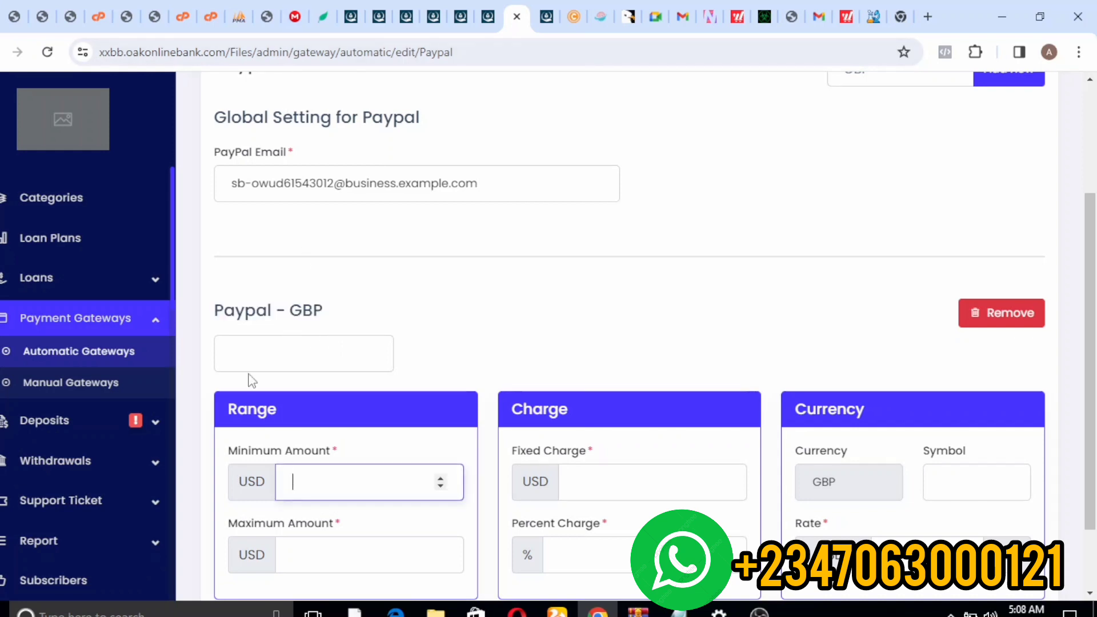
pyautogui.click(249, 341)
pyautogui.hotkey('ctrl', 'v')
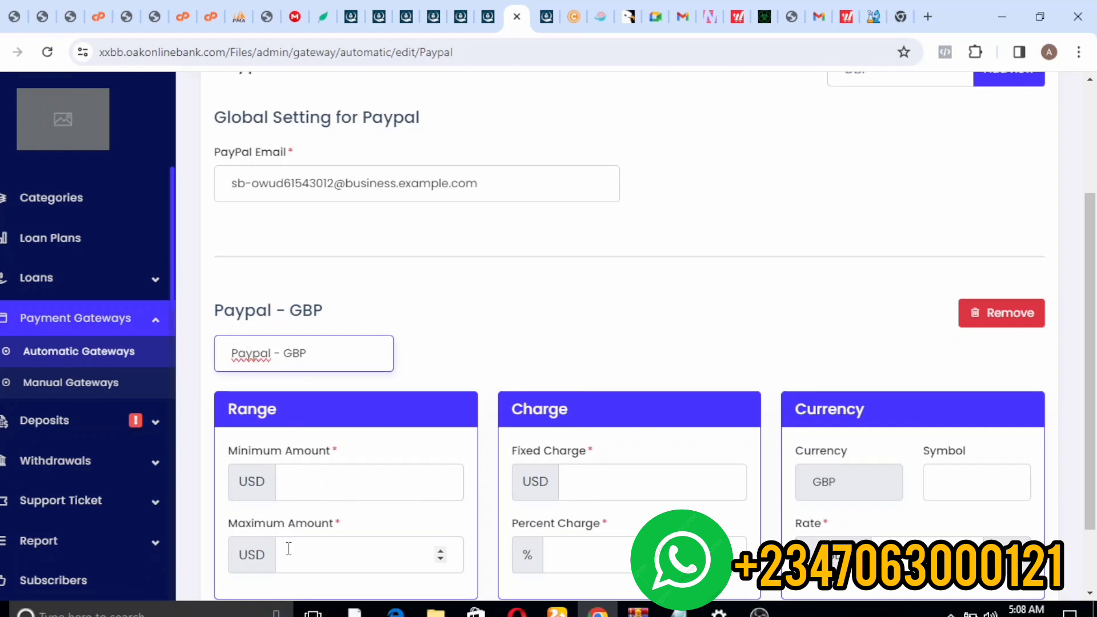
pyautogui.click(369, 474)
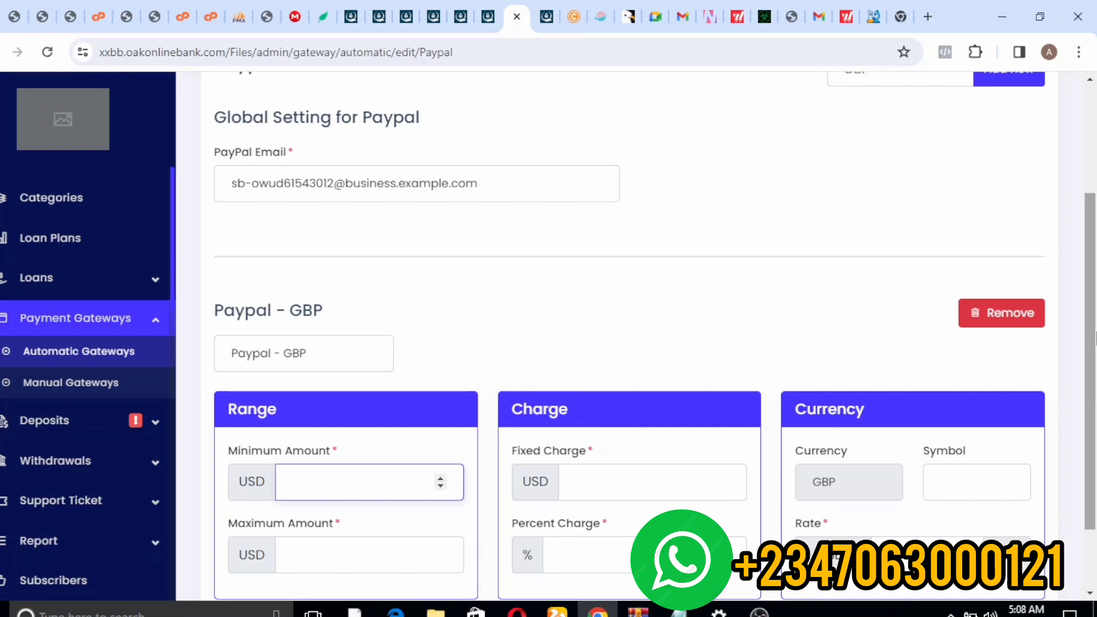
# - Set the range to 1000–1000000 with zero fixed and percent charges
pyautogui.scroll(-2, 719, 474)
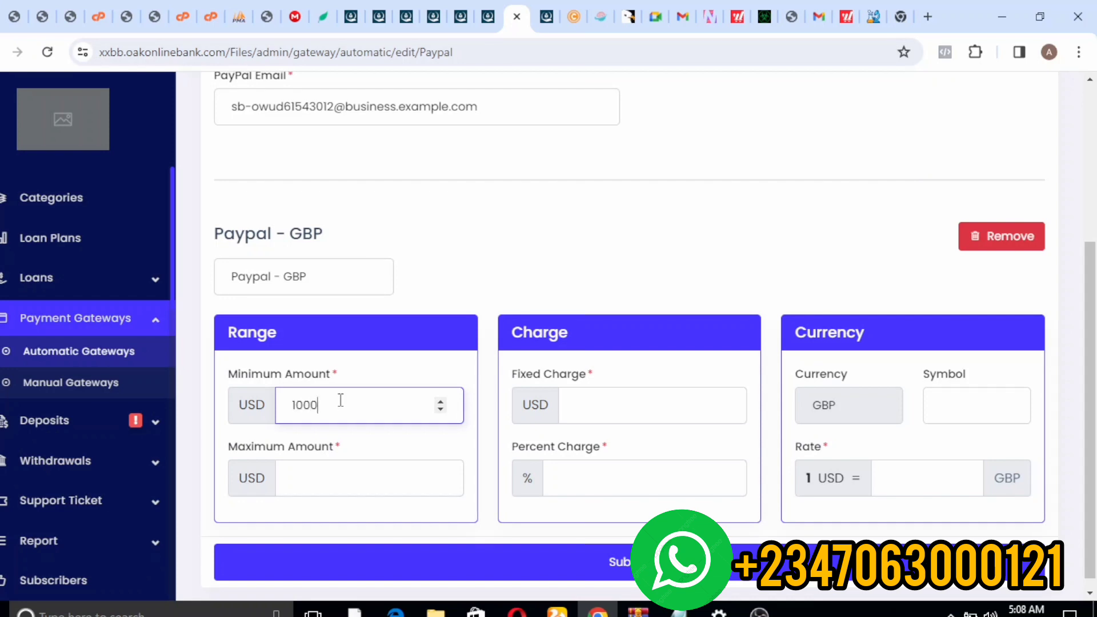
pyautogui.click(322, 517)
pyautogui.click(316, 488)
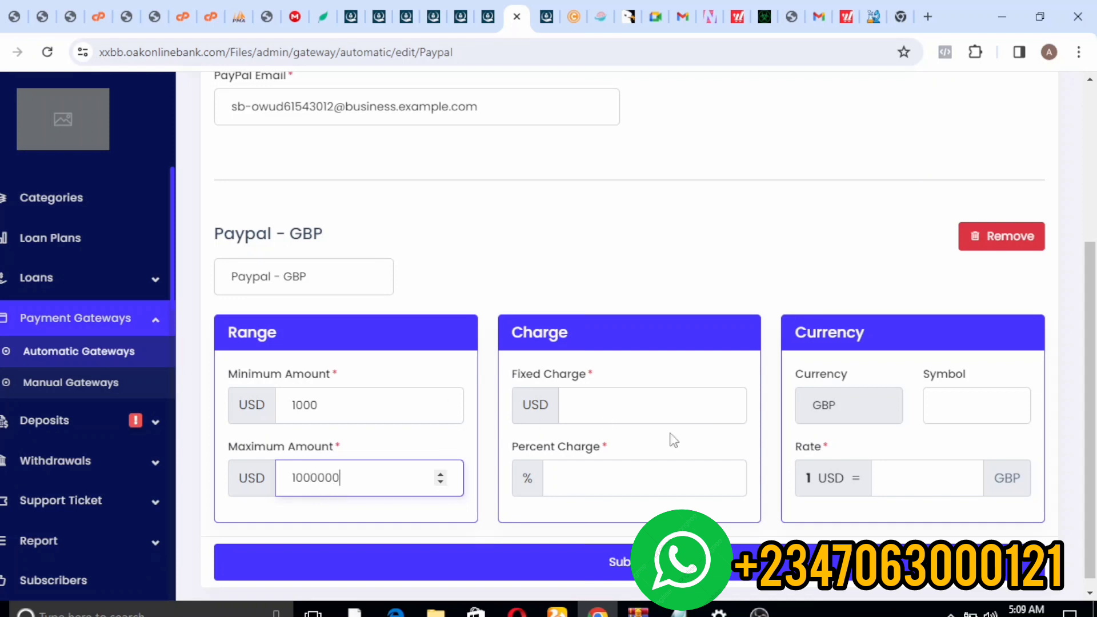
pyautogui.click(593, 394)
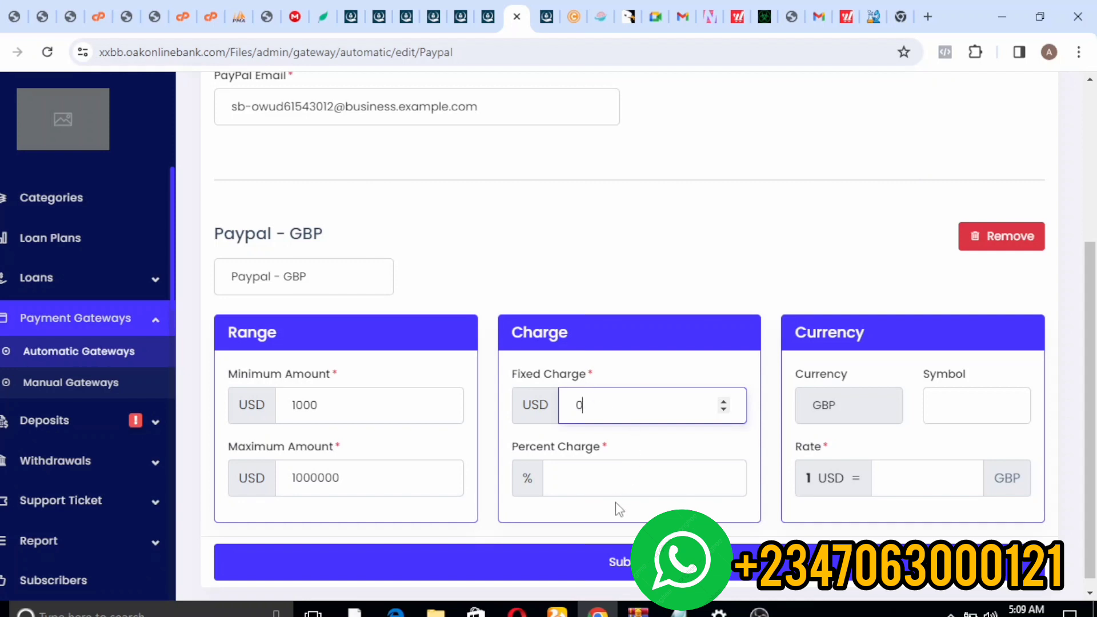
pyautogui.click(595, 495)
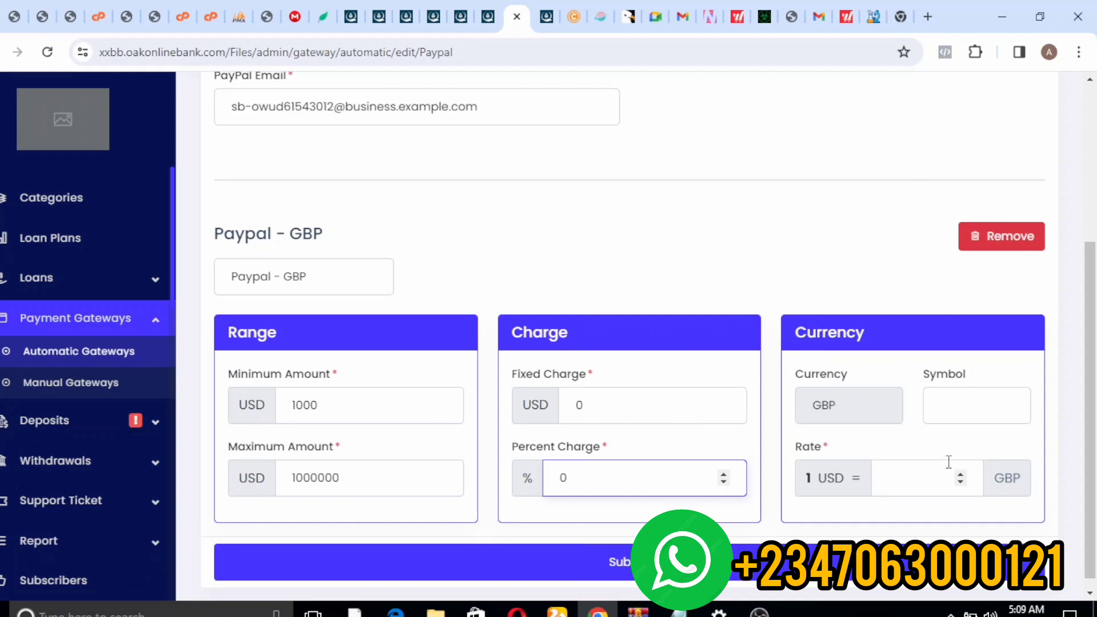
# - Enter symbol GBP and rate 1, then submit the gateway
pyautogui.click(947, 407)
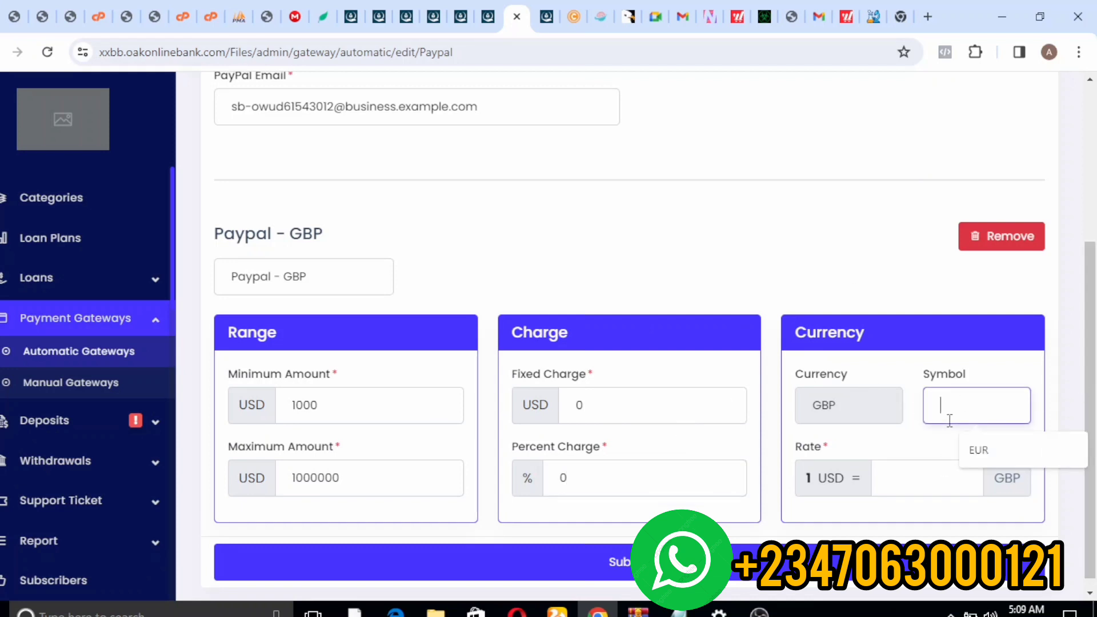
pyautogui.write('GBP')
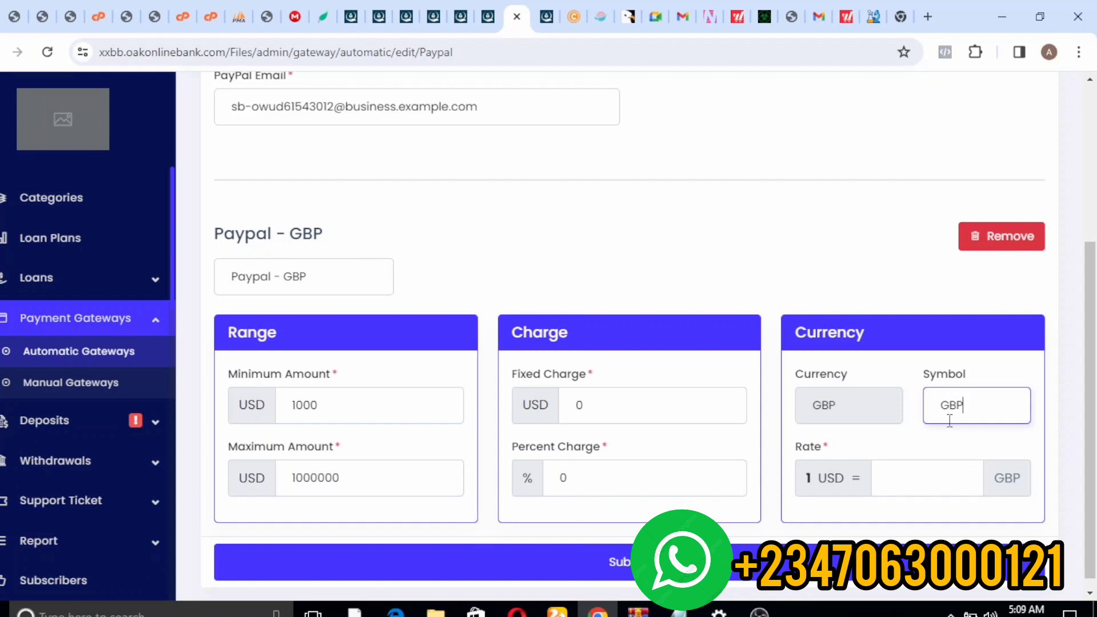
pyautogui.click(928, 490)
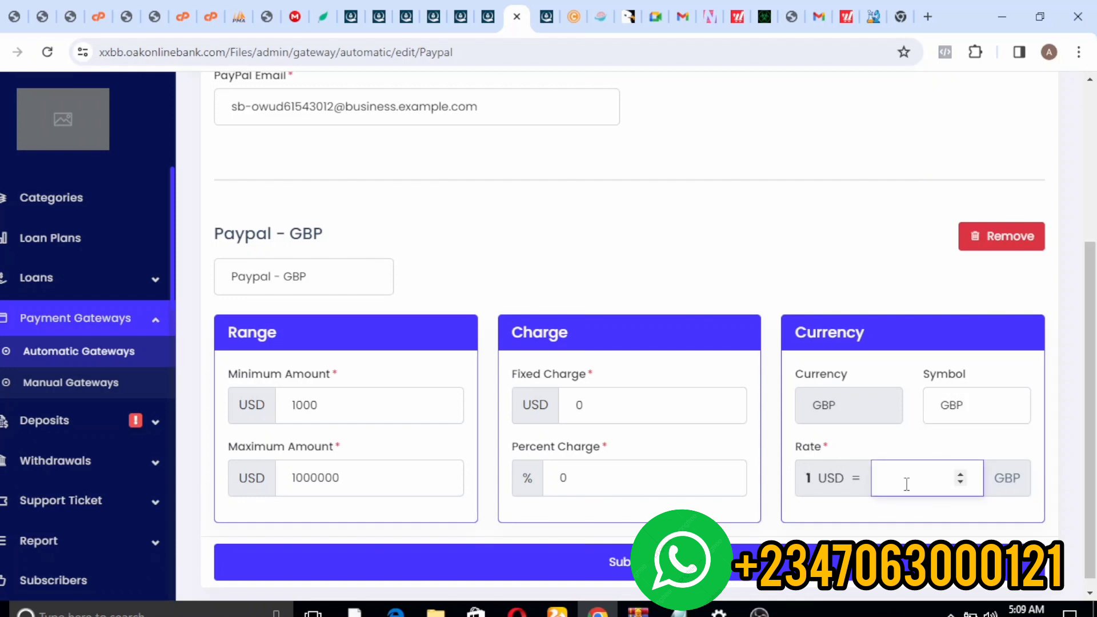
pyautogui.click(908, 505)
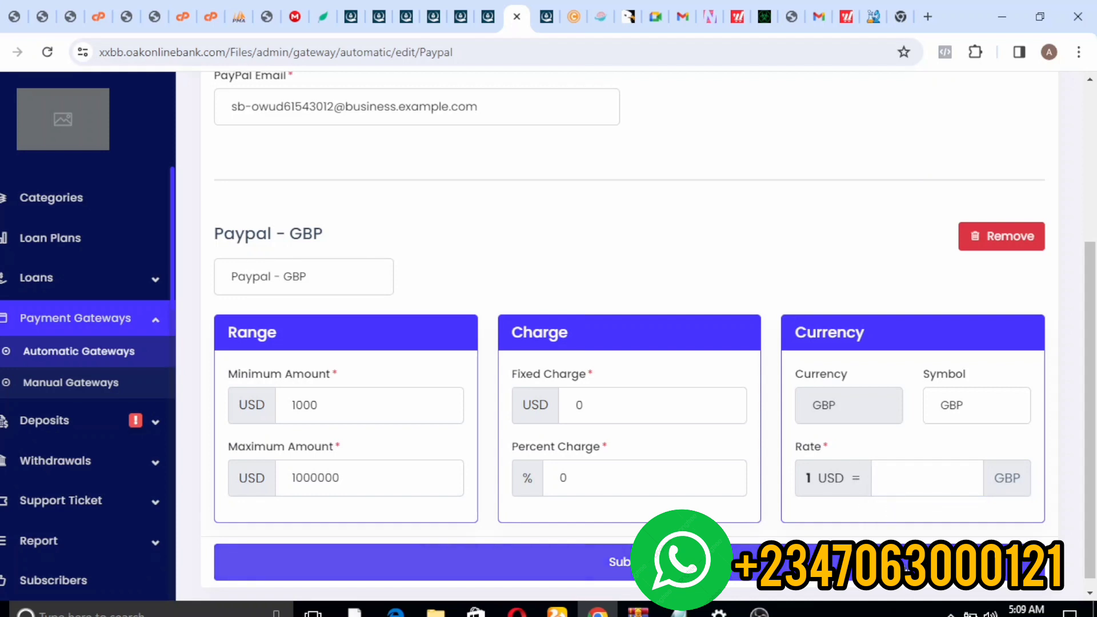
pyautogui.click(889, 481)
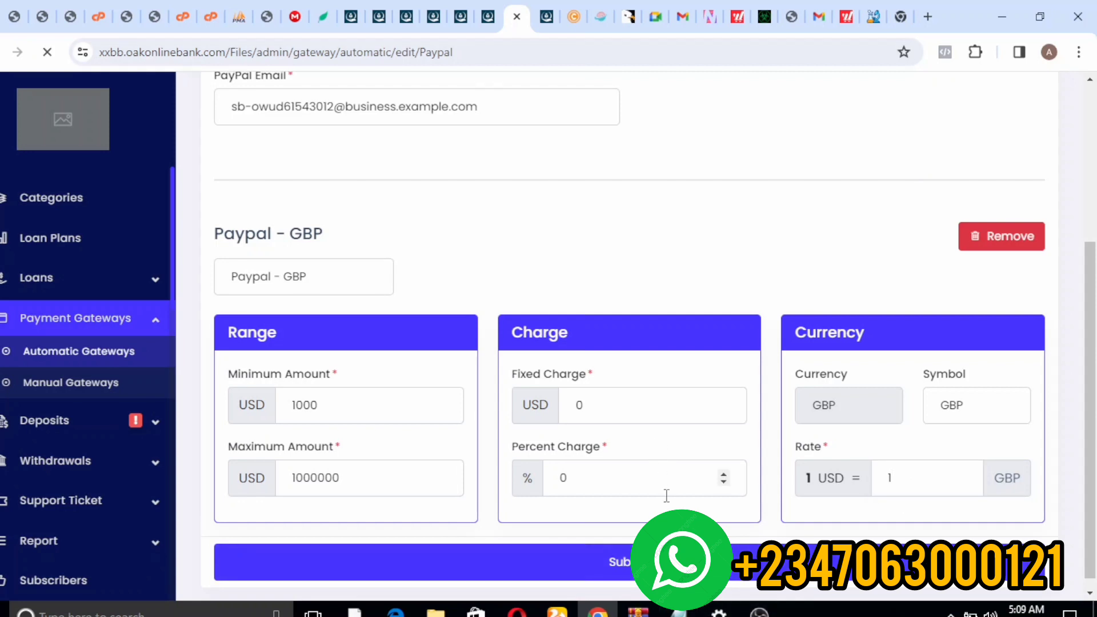
pyautogui.click(622, 562)
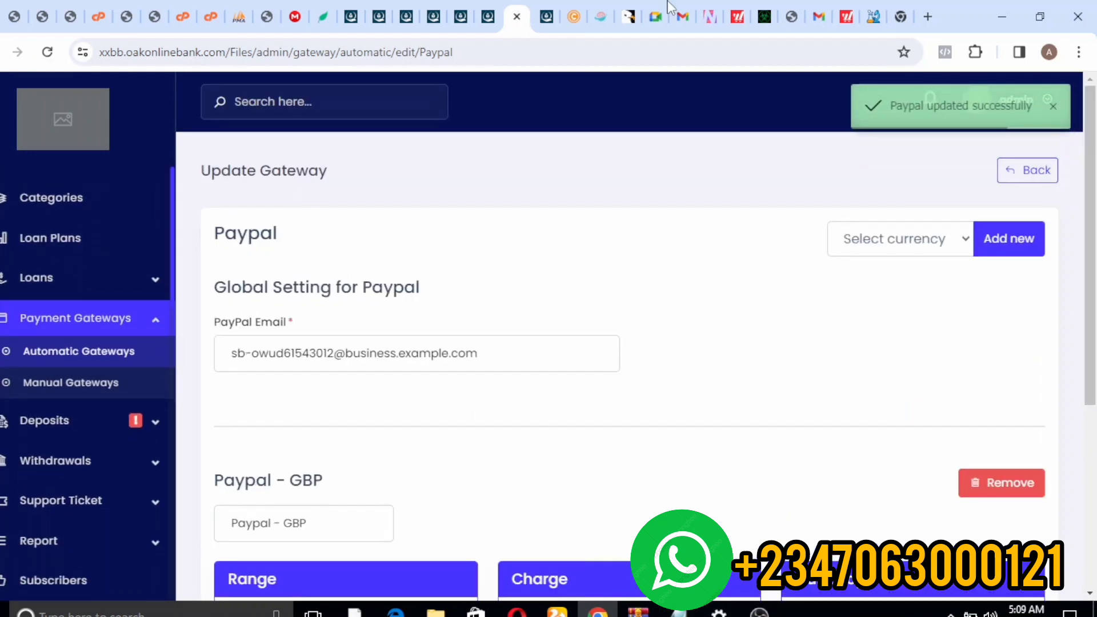
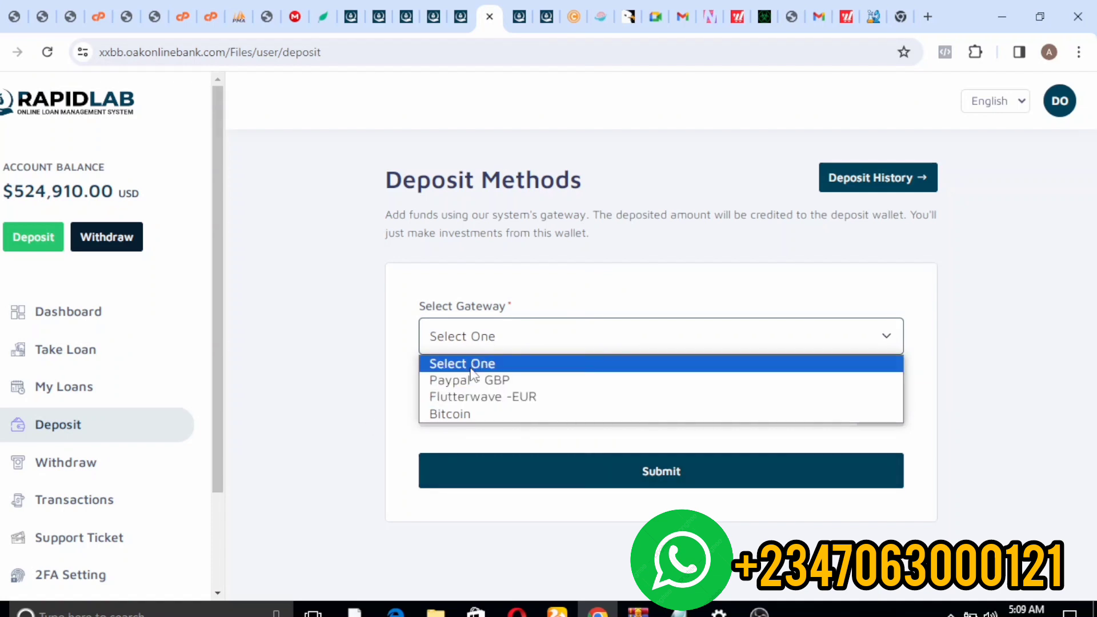
# - Dismiss the gateway list, pass through My Loans, and return to the admin Paypal Update Gateway page
pyautogui.click(532, 250)
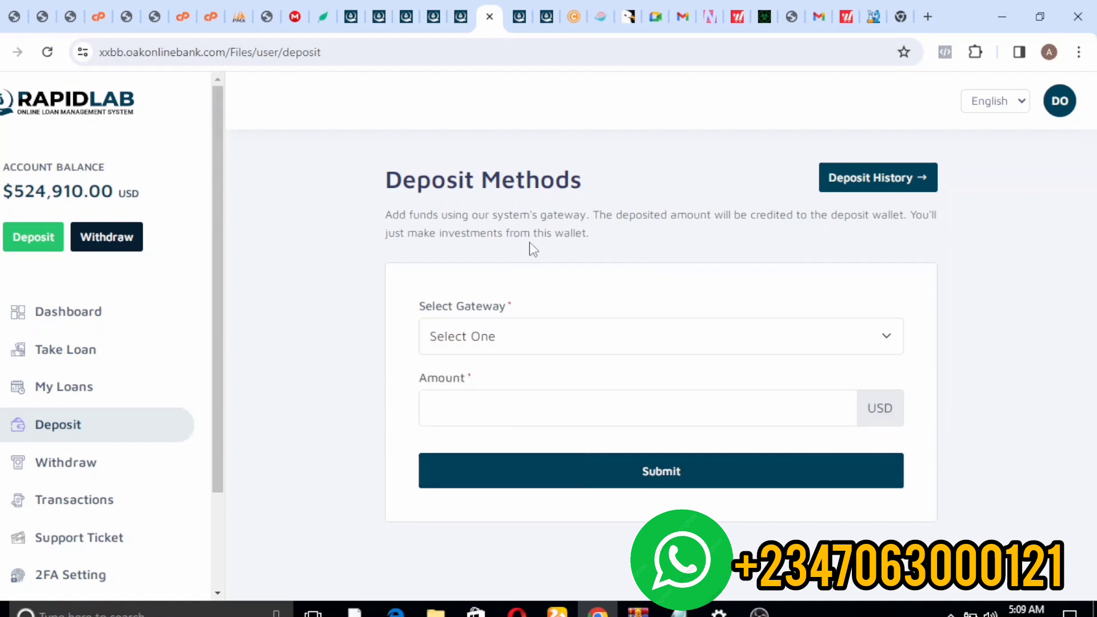
pyautogui.click(550, 20)
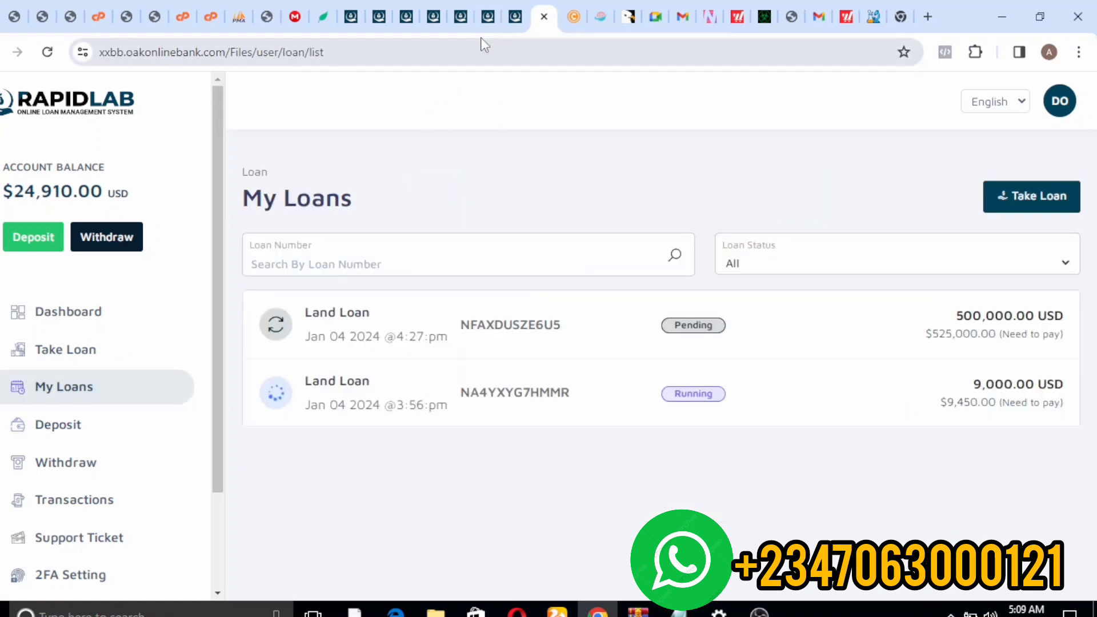
pyautogui.click(511, 20)
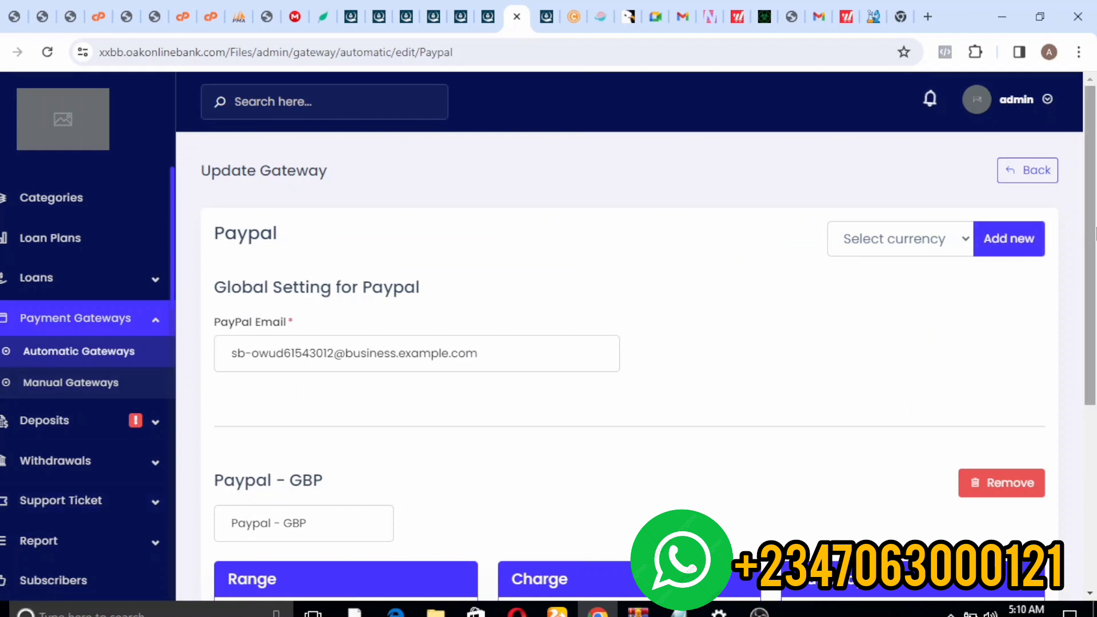
# - Expand Withdrawals in the admin sidebar to reach the New Withdrawal Method form
pyautogui.scroll(-1, 1095, 231)
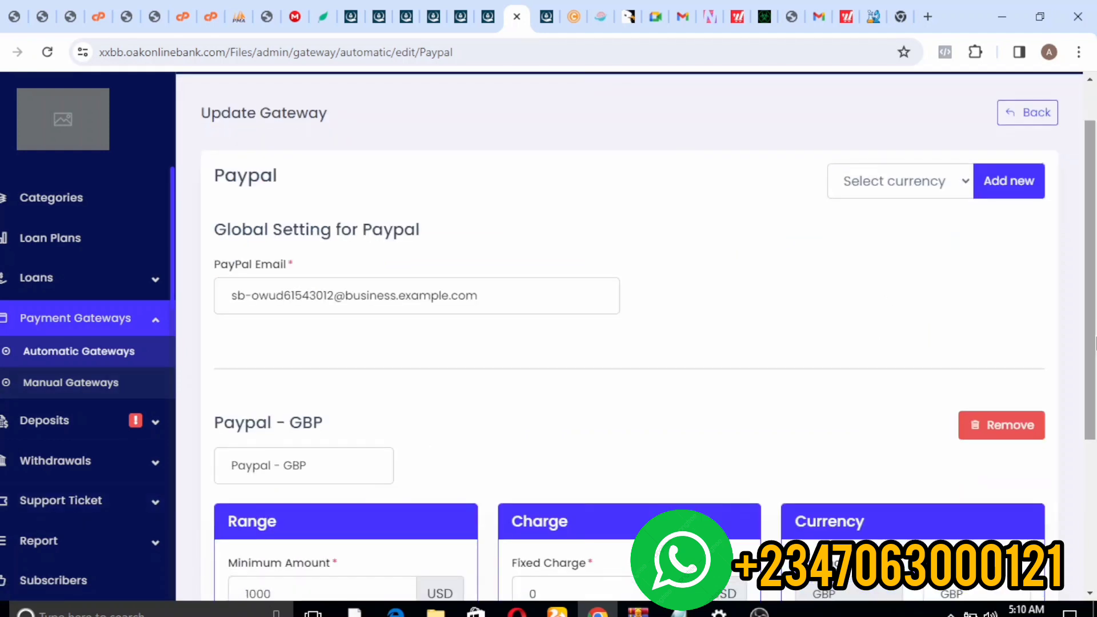
pyautogui.click(55, 467)
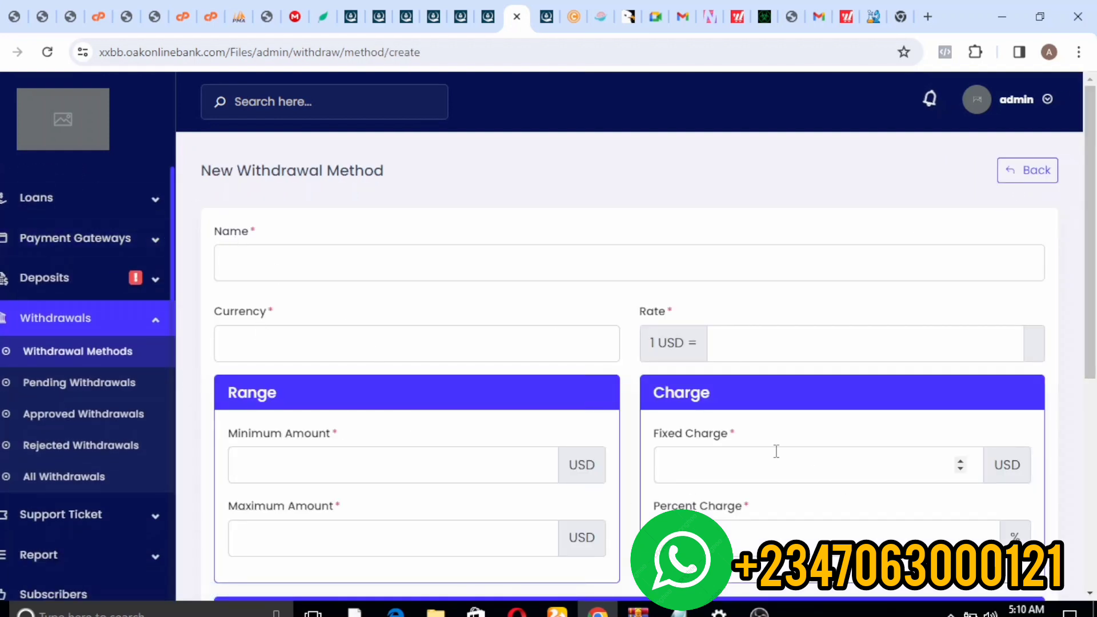
# - Collapse Withdrawals, review the General Setting page, then open Logo & Favicon settings
pyautogui.click(154, 330)
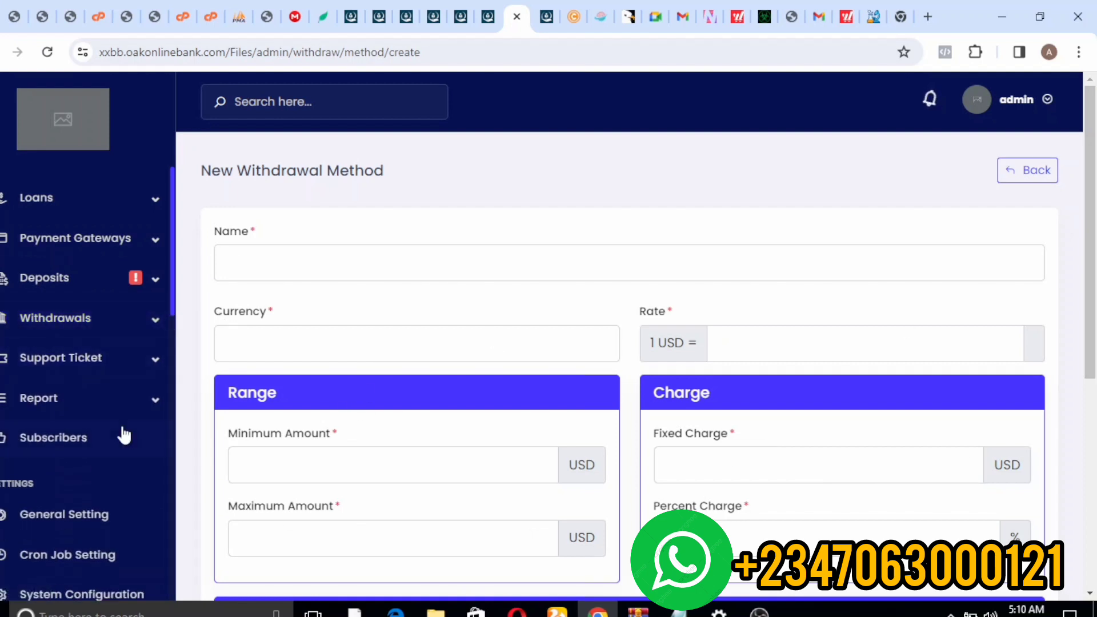
pyautogui.click(88, 515)
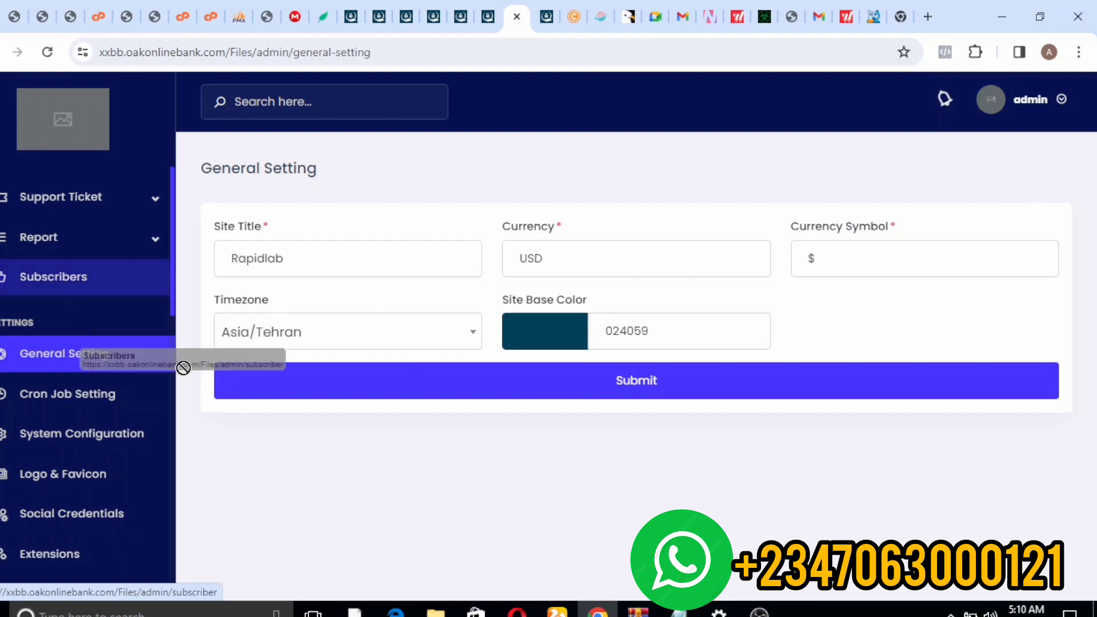
pyautogui.scroll(-10, 173, 303)
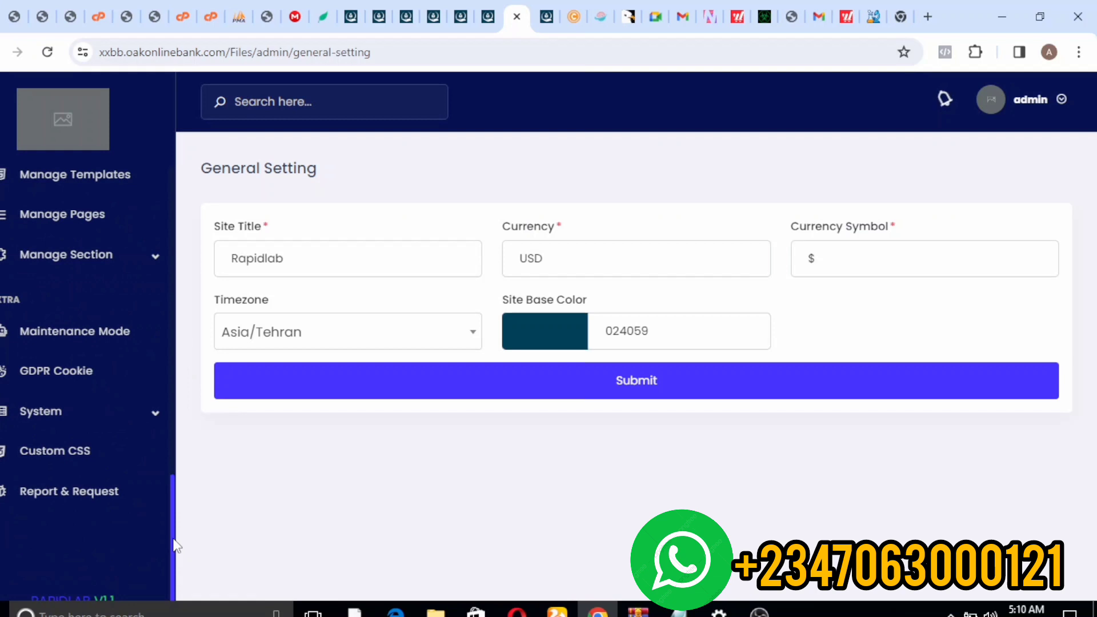
pyautogui.scroll(4, 176, 559)
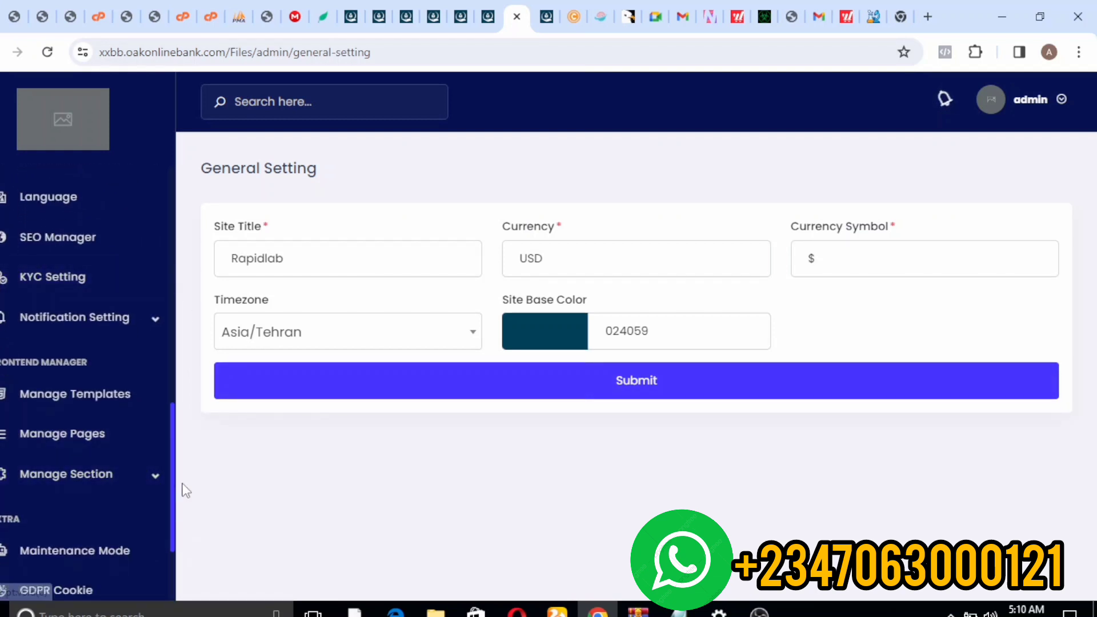
pyautogui.scroll(4, 172, 457)
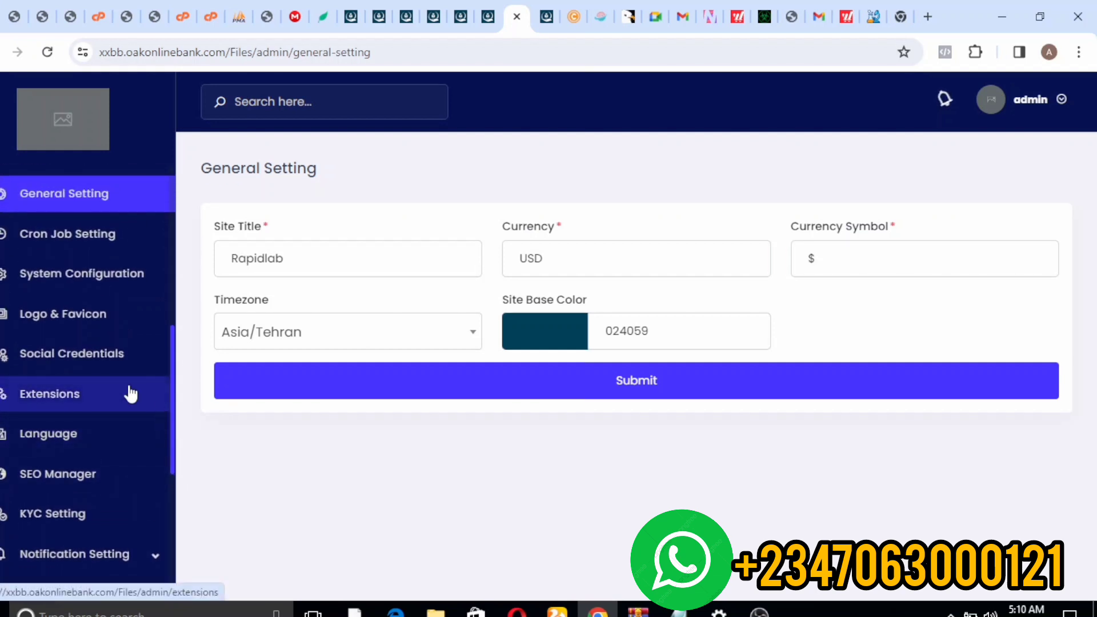
pyautogui.click(53, 311)
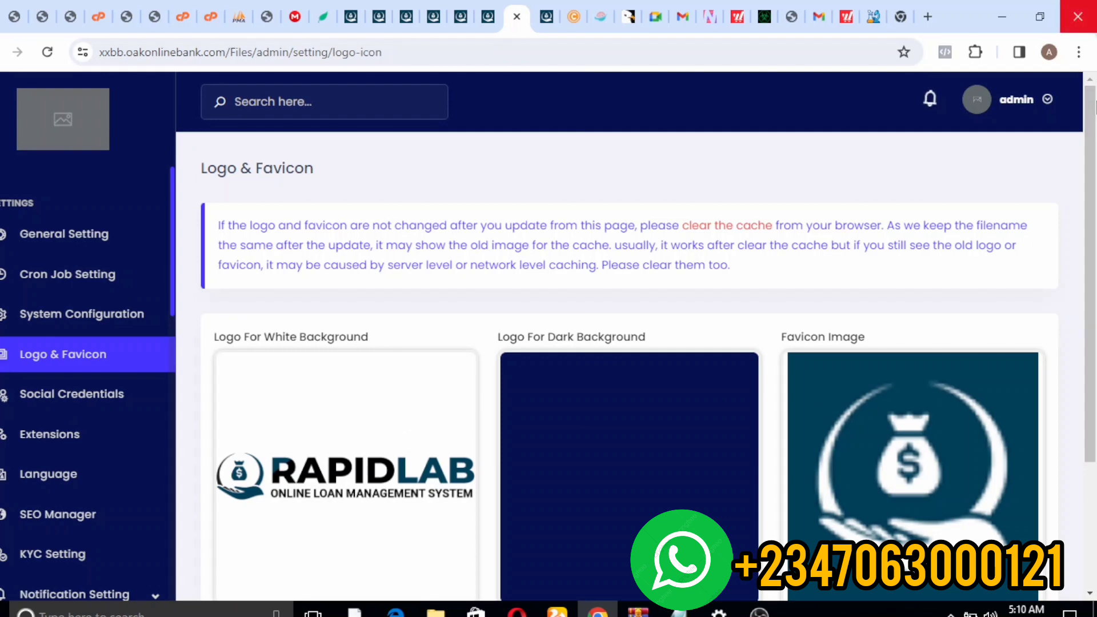
# - Submit Logo & Favicon without a new light logo, getting 'Logo & favicon updated successfully'
pyautogui.moveTo(1094, 148); pyautogui.dragTo(1094, 271)
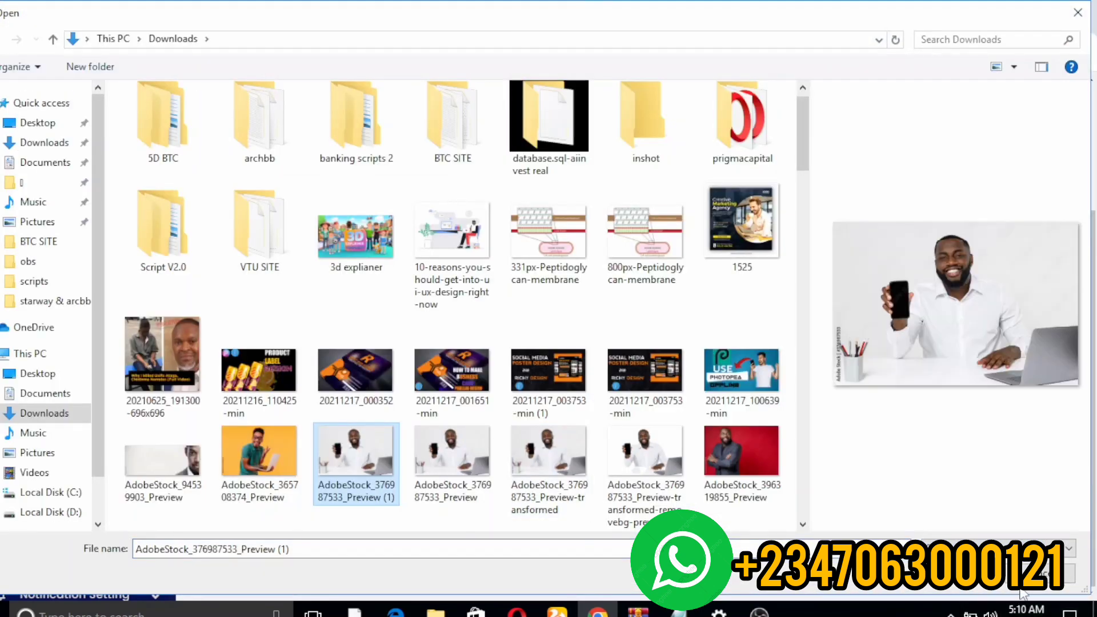
pyautogui.click(1026, 578)
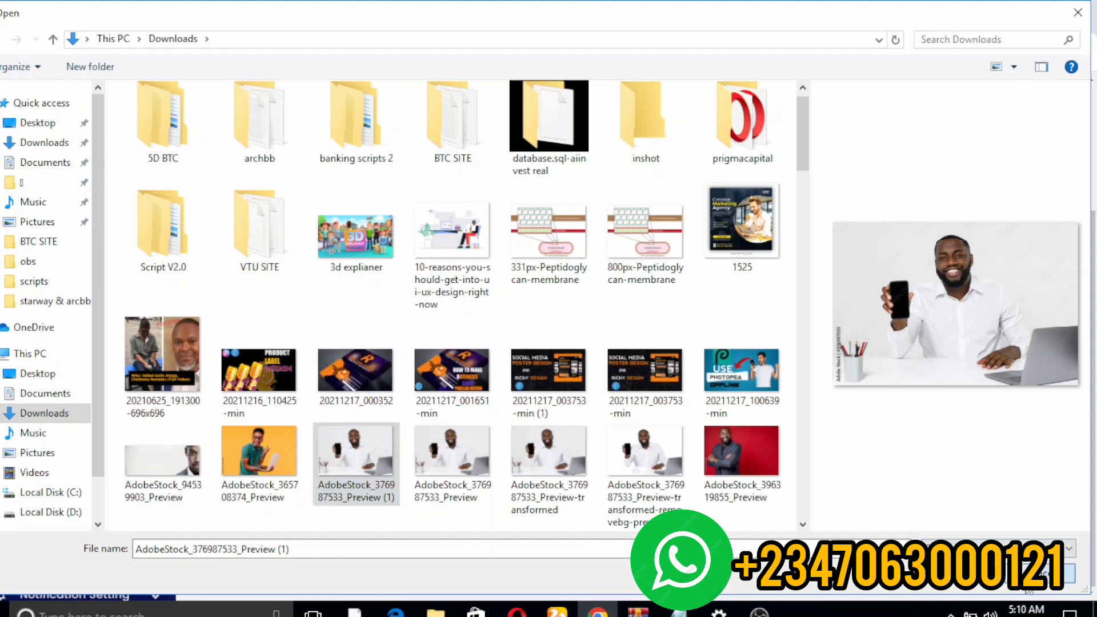
pyautogui.click(326, 564)
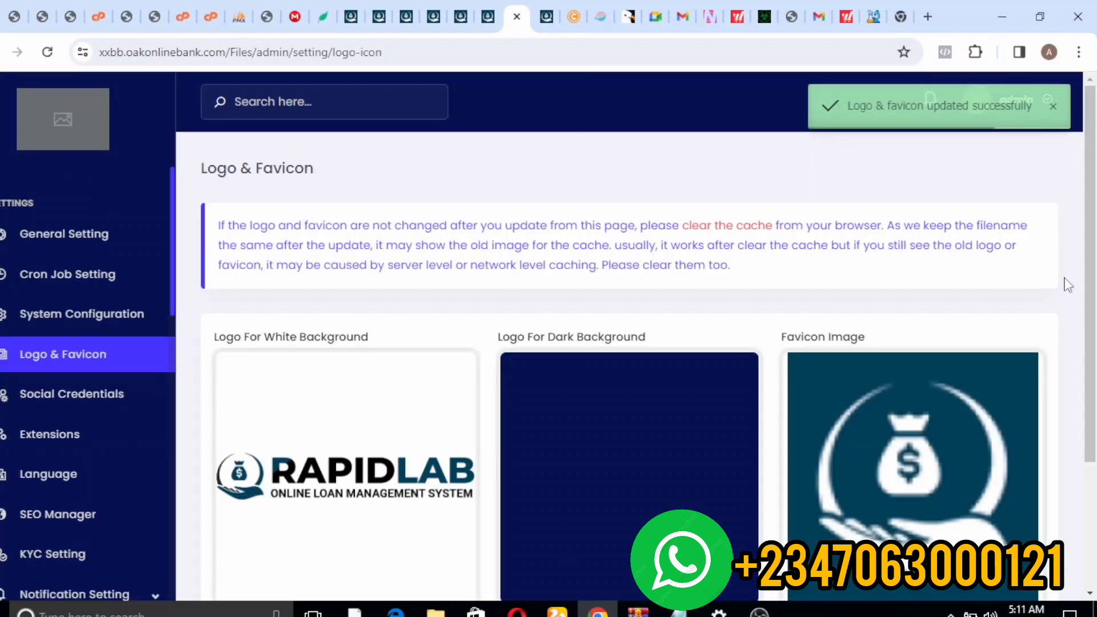
pyautogui.scroll(-1, 521, 182)
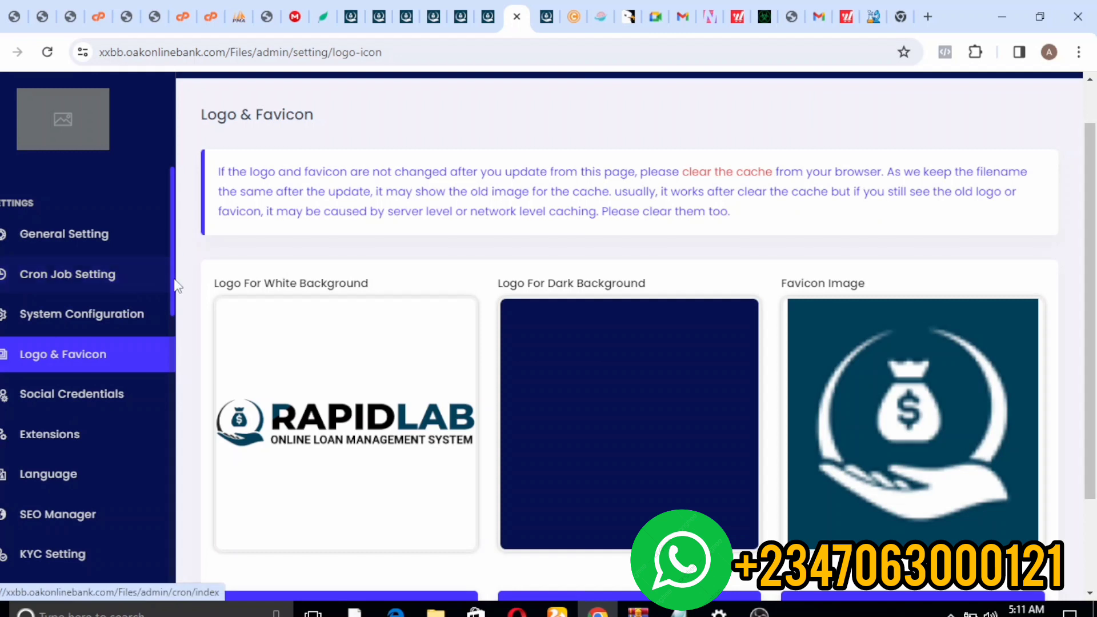
# - Open the HOME page's section list via Manage Section > Manage Pages, then move to the new tab
pyautogui.scroll(5, 171, 297)
pyautogui.scroll(-5, 189, 366)
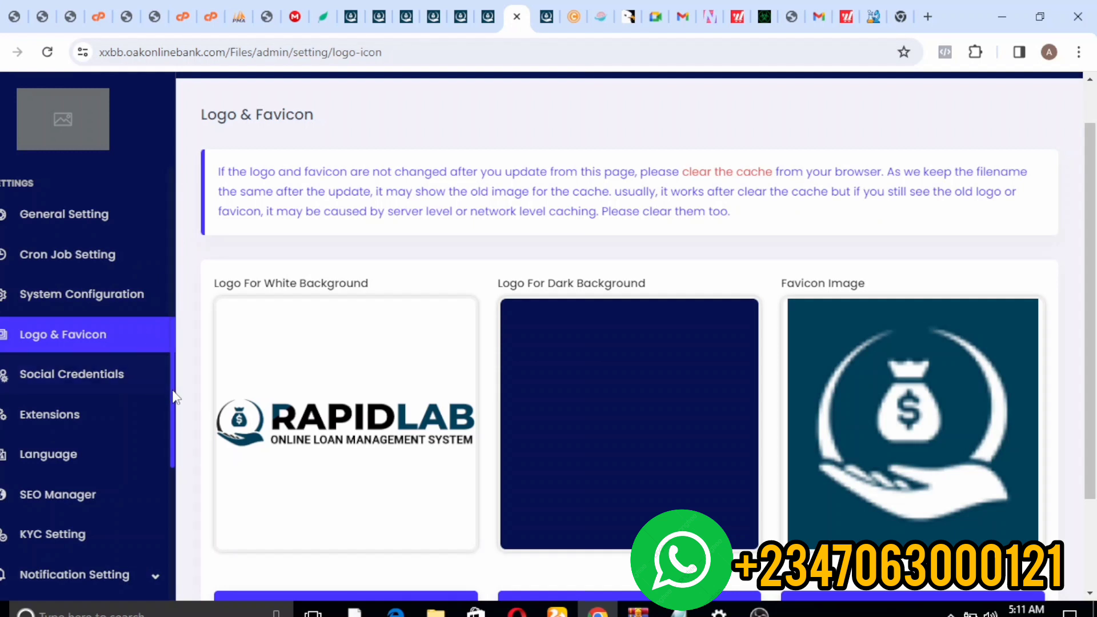
pyautogui.scroll(-3, 177, 423)
pyautogui.scroll(-3, 184, 457)
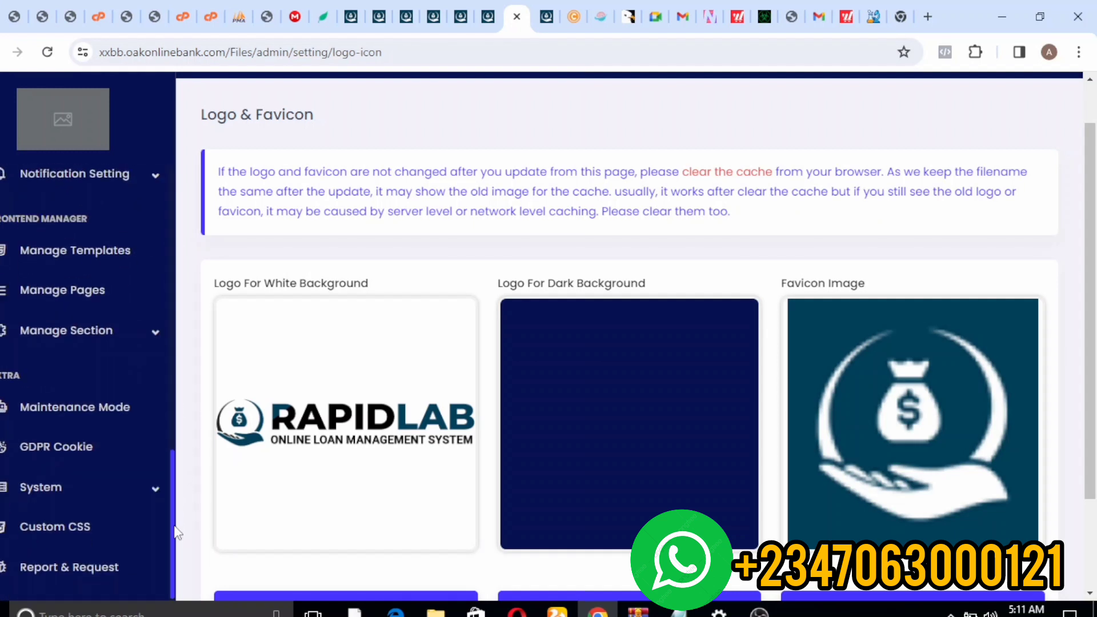
pyautogui.moveTo(172, 533)
pyautogui.mouseDown()
pyautogui.moveTo(172, 494)
pyautogui.moveTo(171, 511)
pyautogui.mouseUp()
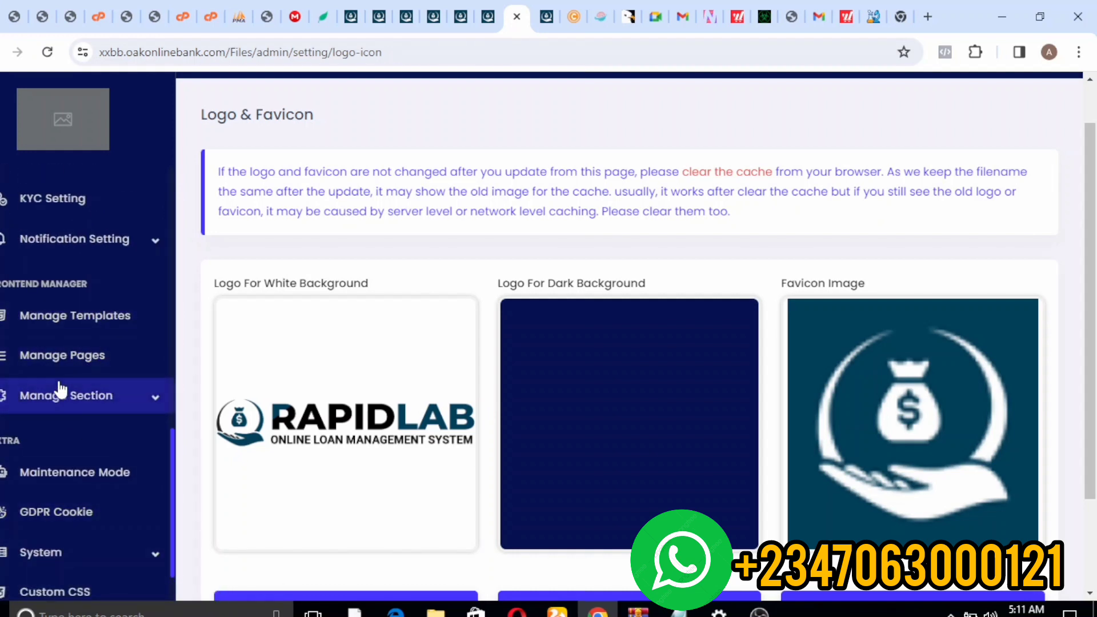
pyautogui.click(49, 407)
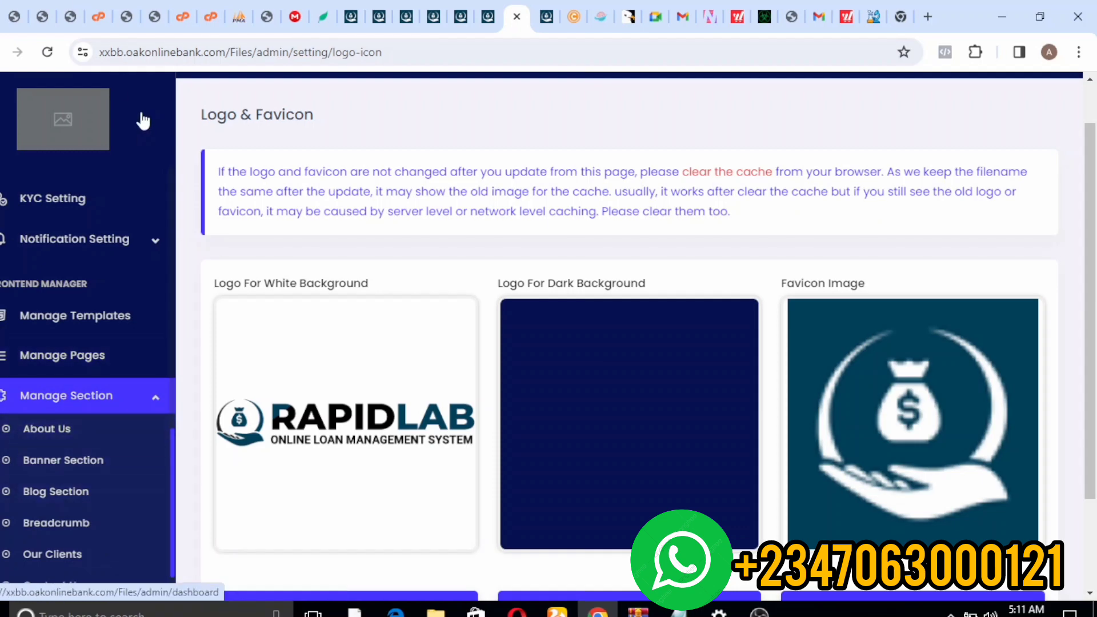
pyautogui.click(75, 356)
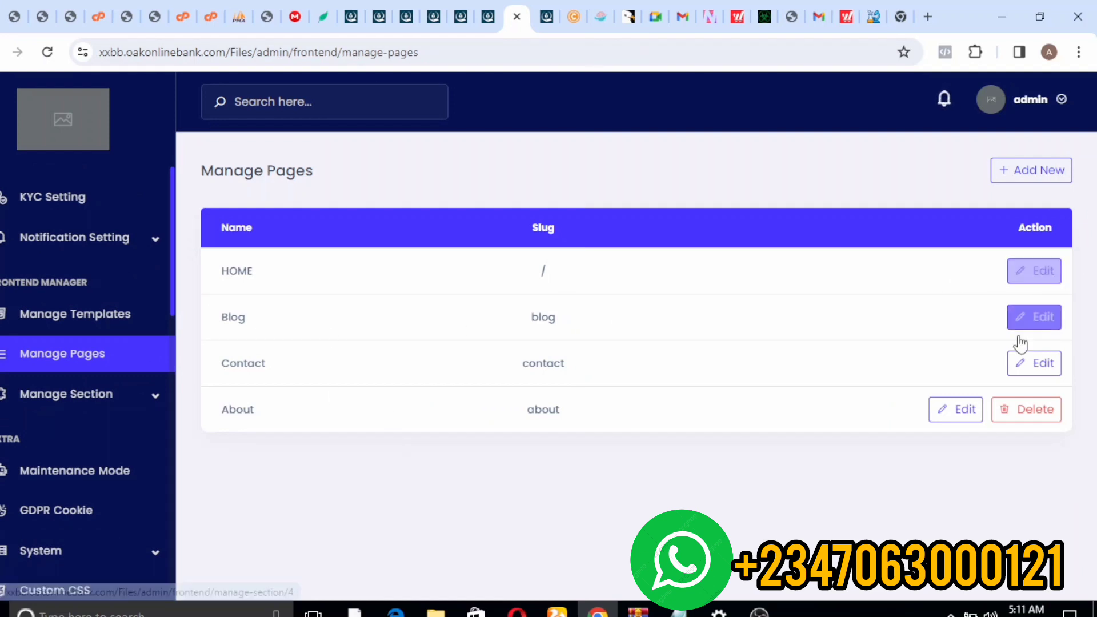
pyautogui.click(1030, 279)
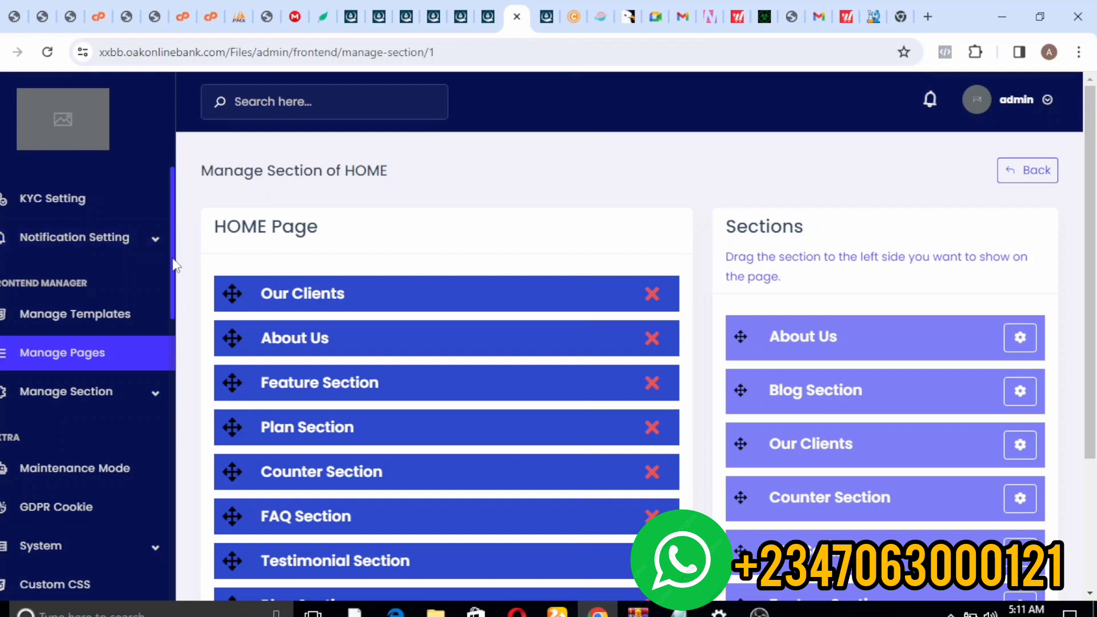
pyautogui.scroll(10, 174, 268)
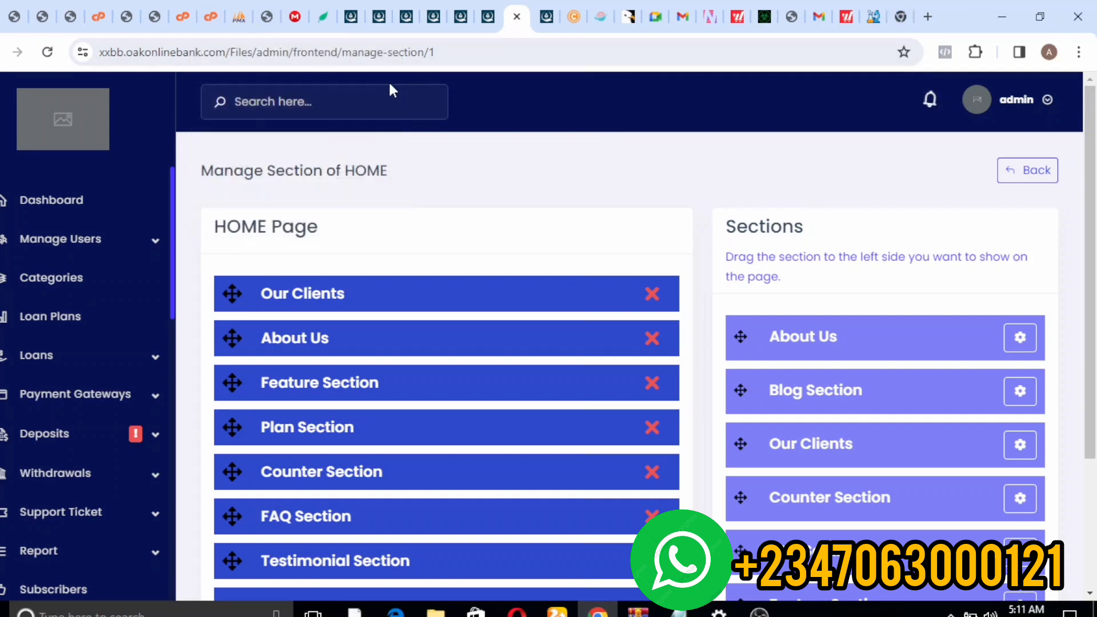
pyautogui.click(900, 6)
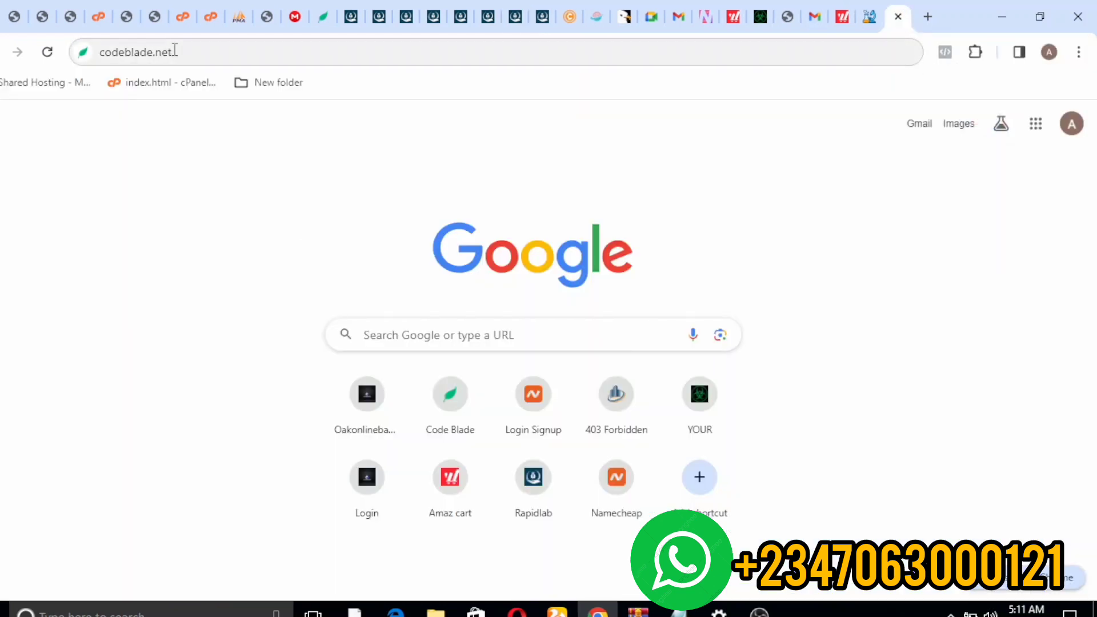
# - Replace the address with the autocompleted Cupisweb billing address and load its login page
pyautogui.click(174, 50)
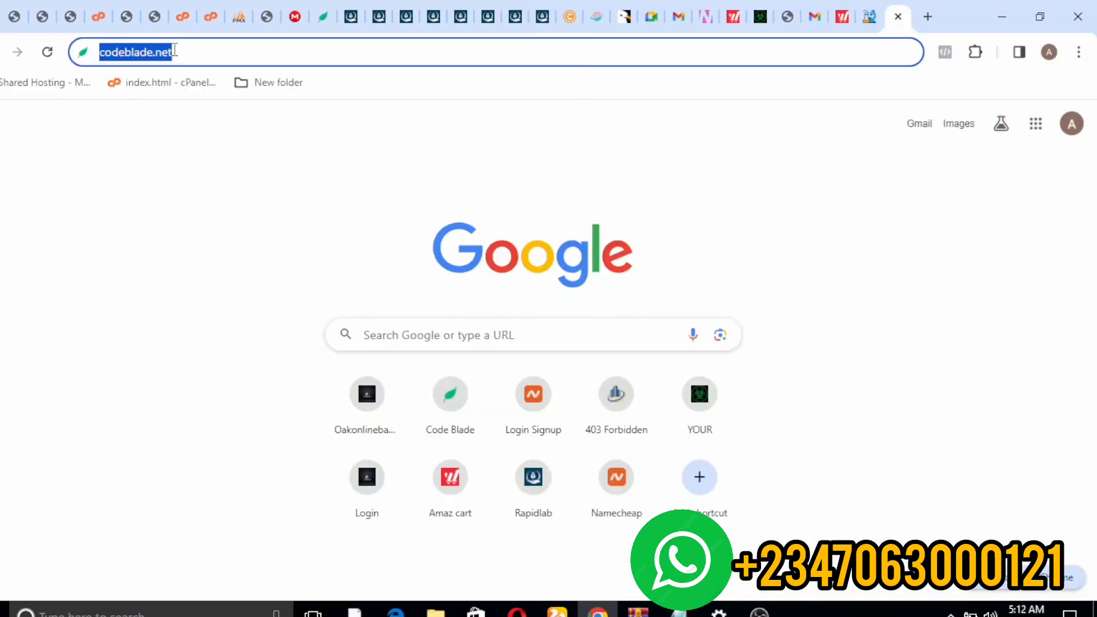
pyautogui.press('BackSpace')
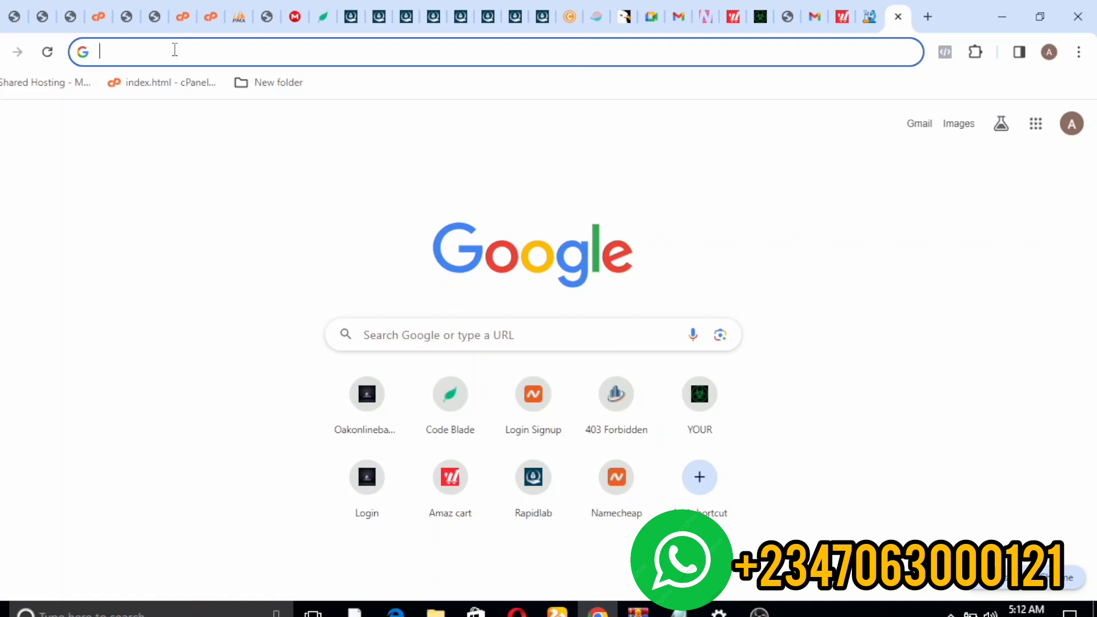
pyautogui.write('bill.cupisweb.com/clientarea.php?action=productdetails&id=172')
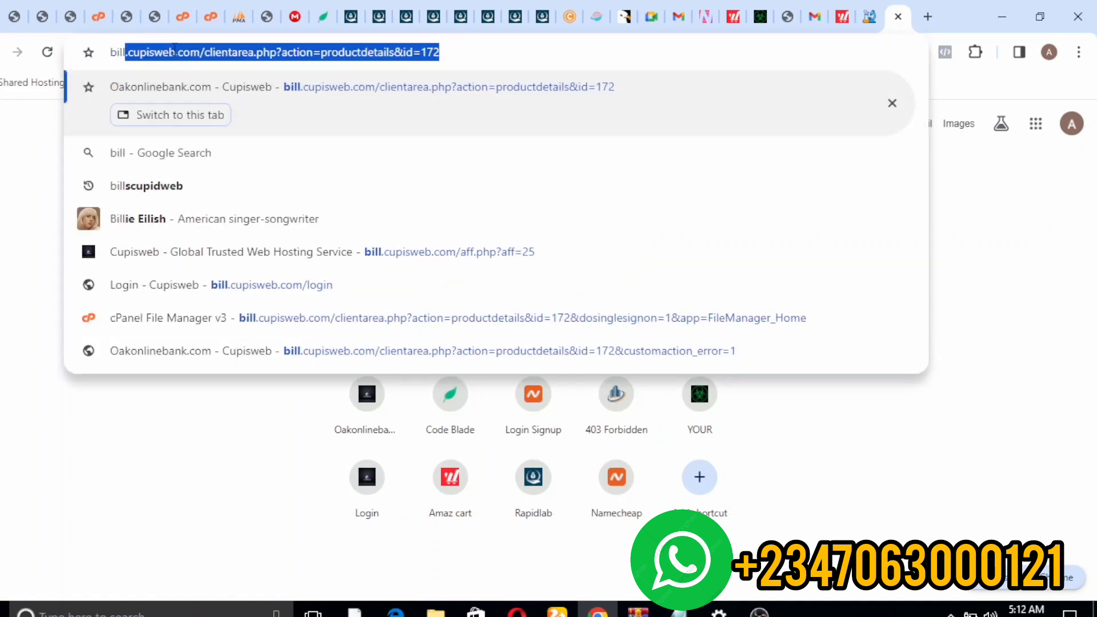
pyautogui.press('Return')
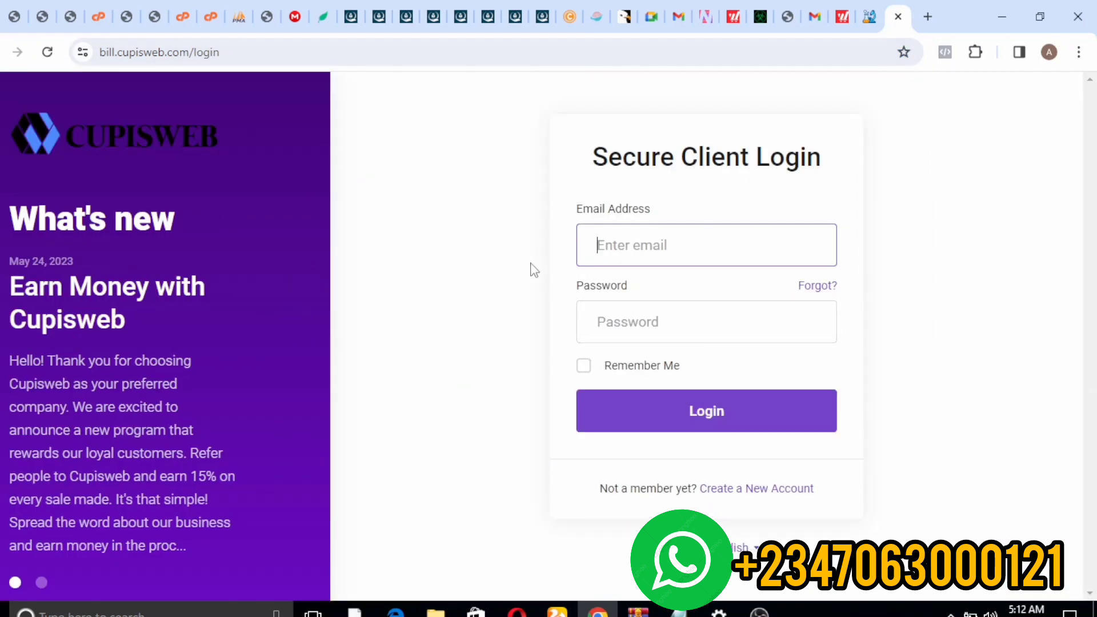
# - Trim the login address down to cupisweb.com/ and load the Cupisweb home page
pyautogui.click(120, 64)
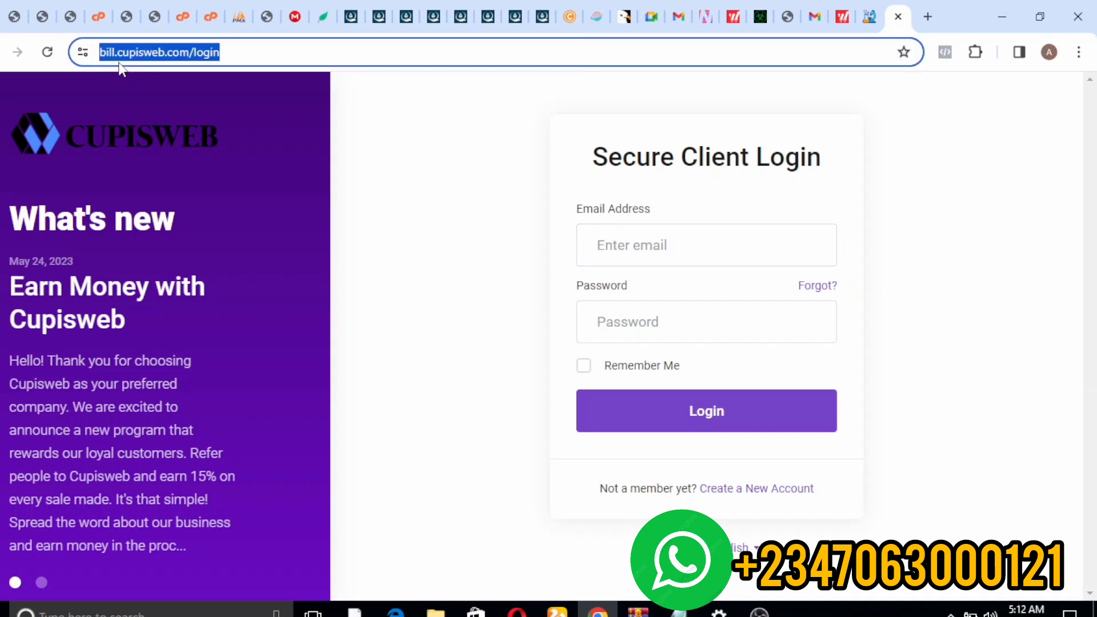
pyautogui.click(121, 78)
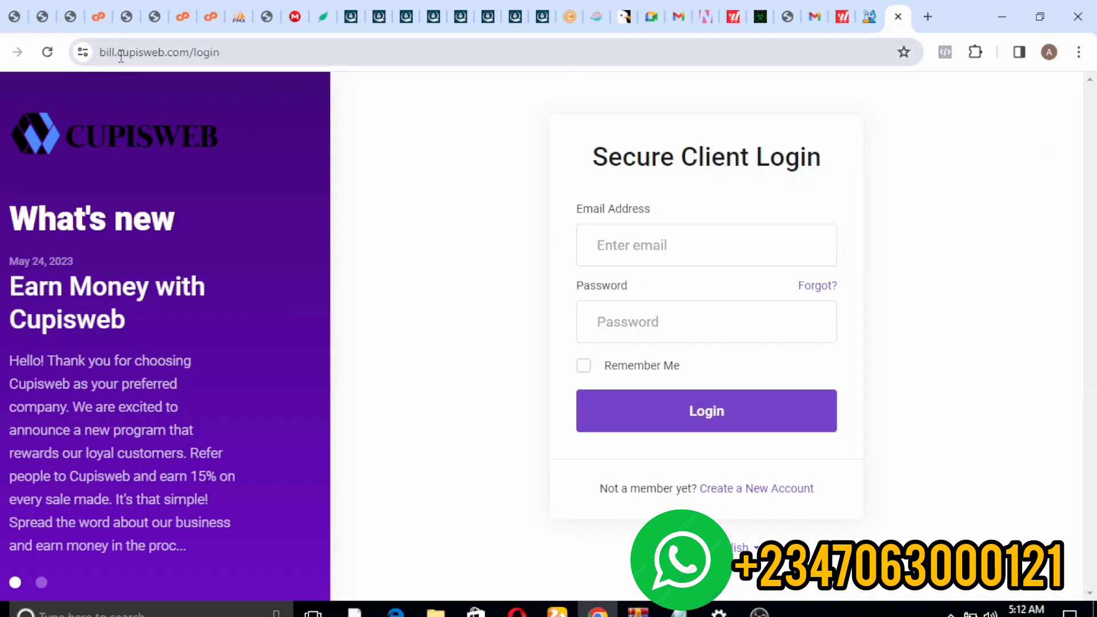
pyautogui.click(121, 56)
pyautogui.click(122, 57)
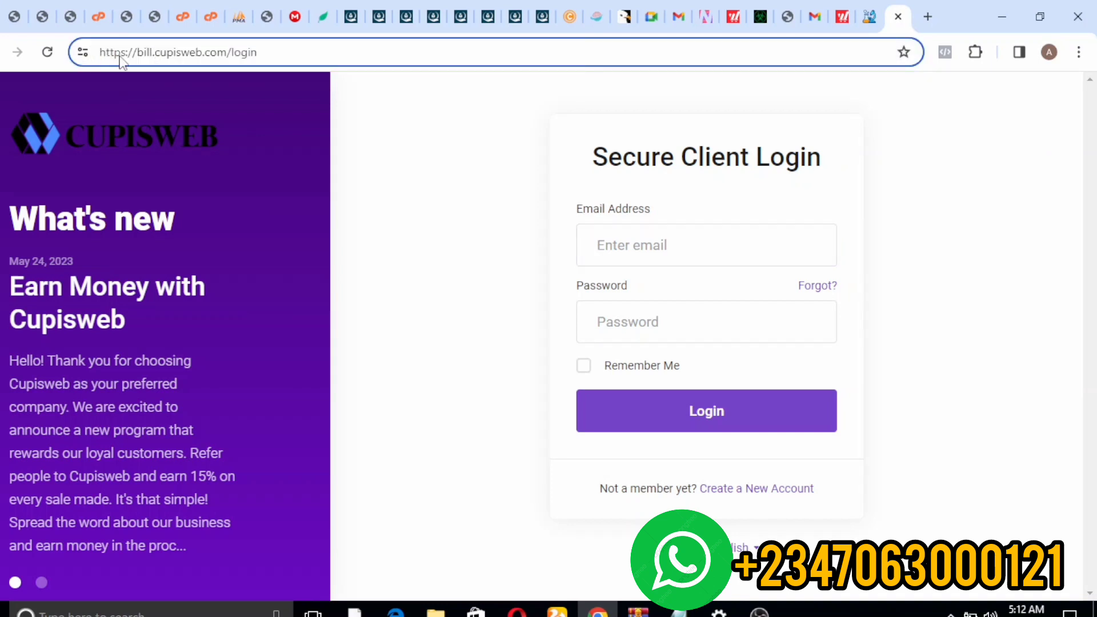
pyautogui.press('Delete')
pyautogui.press('BackSpace')
pyautogui.press('BackSpace')
pyautogui.press('BackSpace')
pyautogui.press('BackSpace')
pyautogui.press('BackSpace')
pyautogui.press('BackSpace')
pyautogui.press('BackSpace')
pyautogui.press('BackSpace')
pyautogui.press('BackSpace')
pyautogui.press('BackSpace')
pyautogui.press('BackSpace')
pyautogui.press('BackSpace')
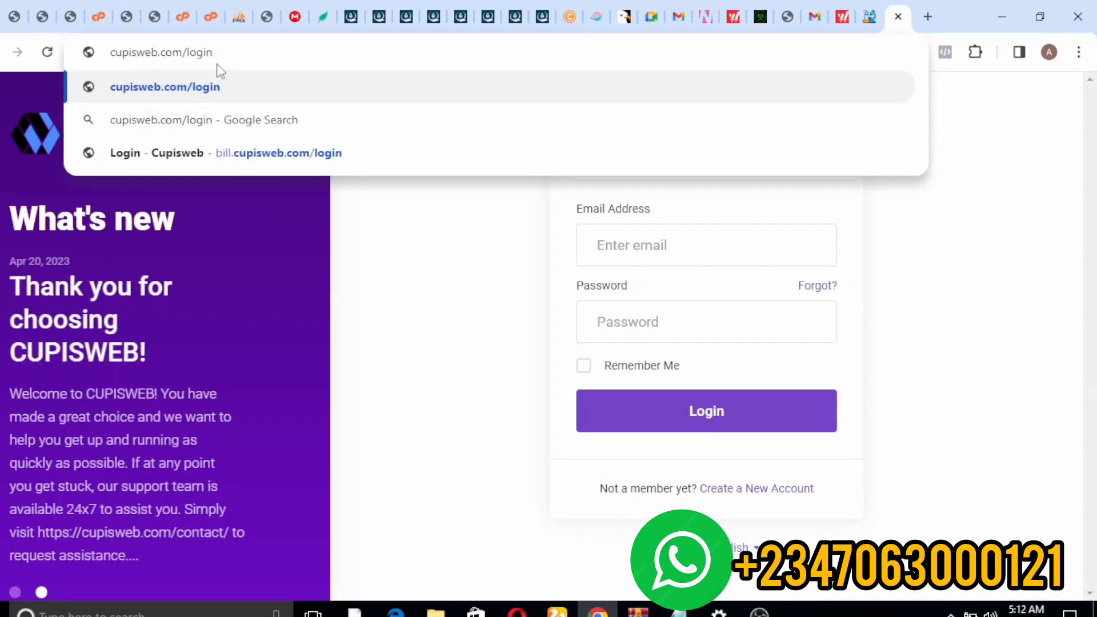
pyautogui.moveTo(223, 56); pyautogui.dragTo(195, 50)
pyautogui.press('BackSpace')
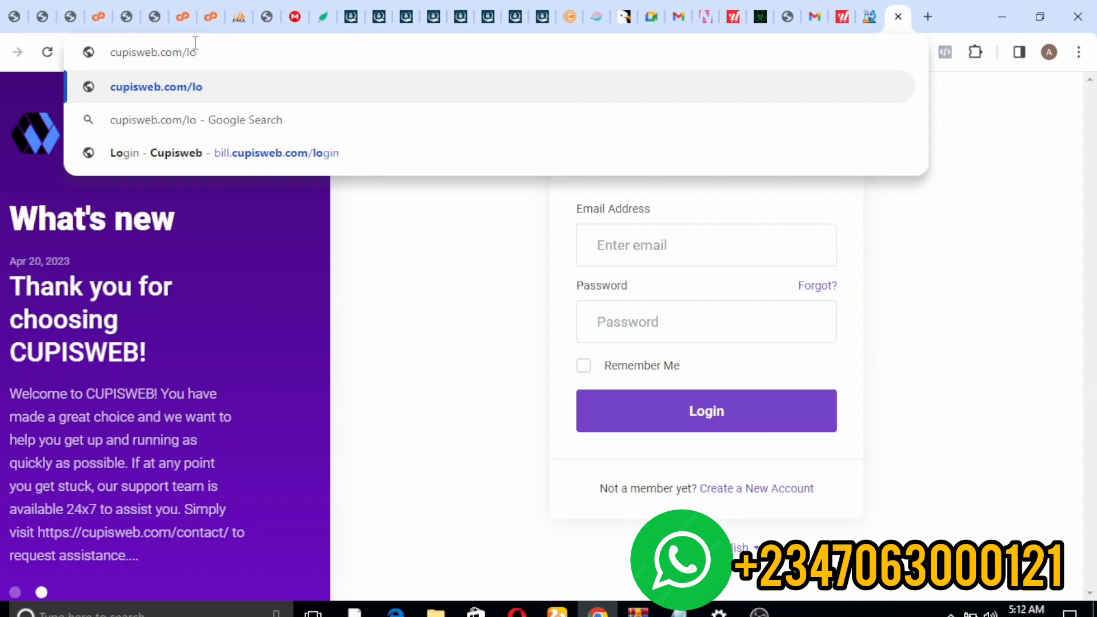
pyautogui.press('BackSpace')
pyautogui.press('BackSpace')
pyautogui.press('Return')
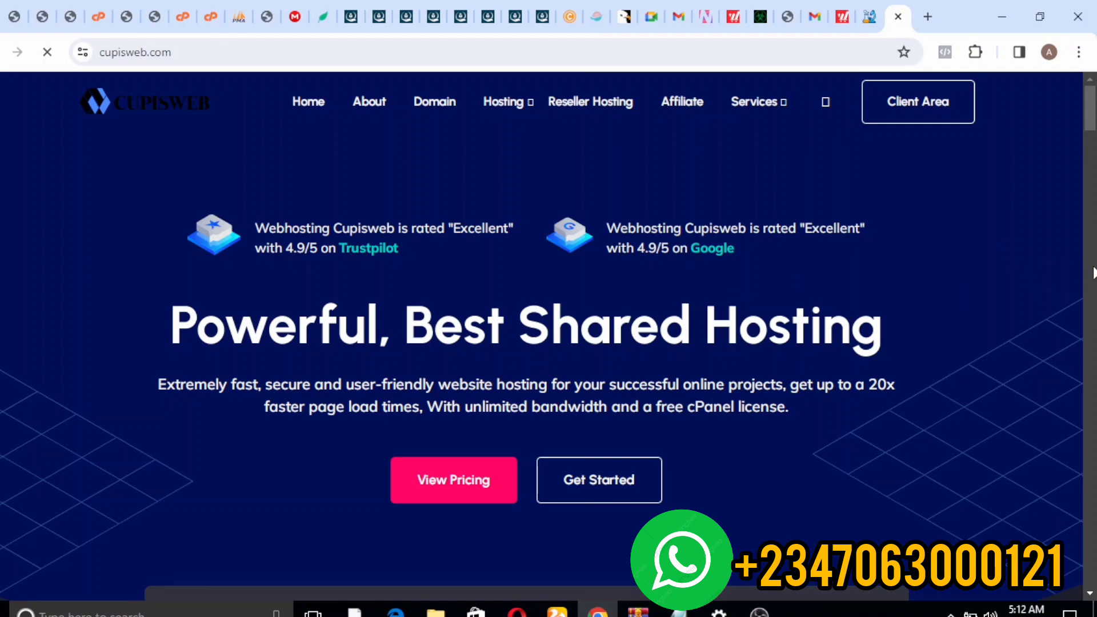
# - Scroll the homepage until the domain search box listing .com at $14.84/Year shows
pyautogui.click(1092, 273)
pyautogui.moveTo(1092, 317); pyautogui.dragTo(1096, 407)
pyautogui.scroll(10, 1071, 403)
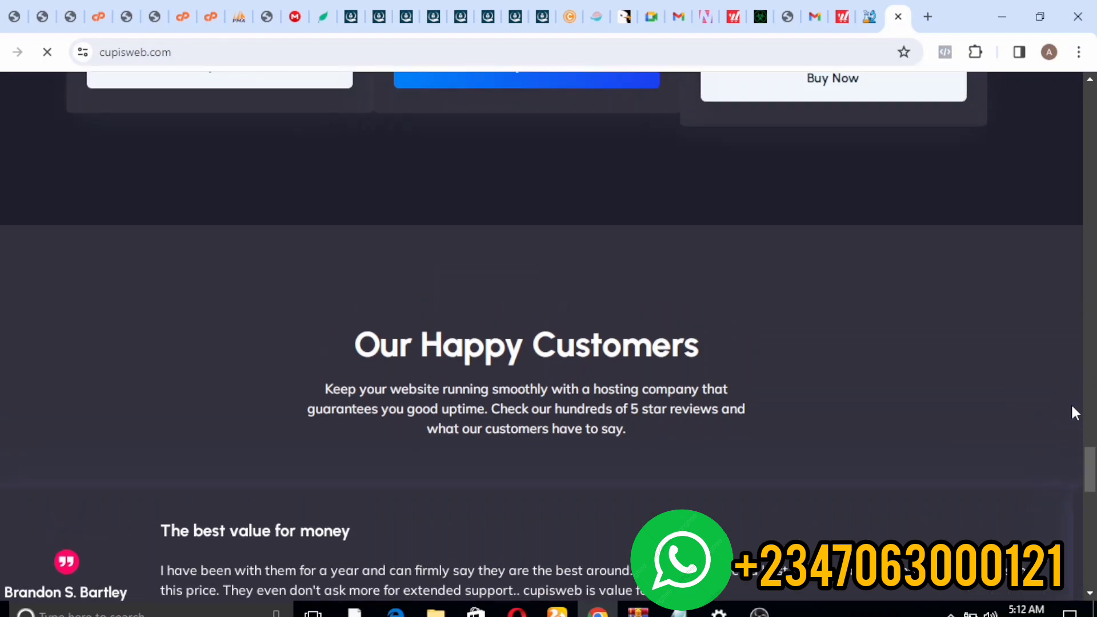
pyautogui.scroll(15, 1072, 407)
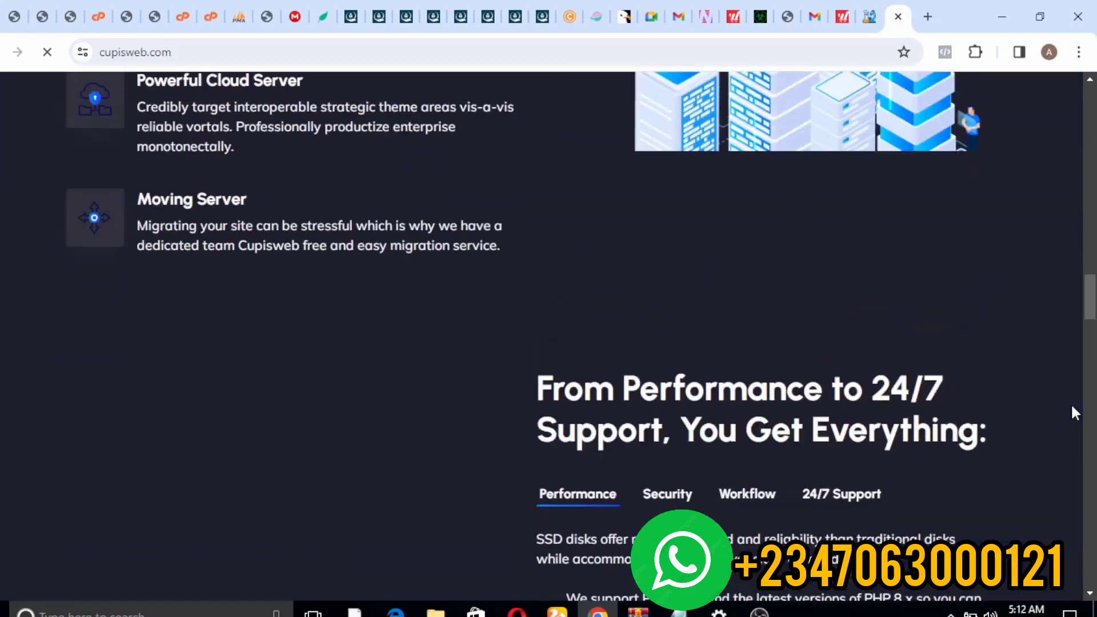
pyautogui.scroll(20, 1070, 413)
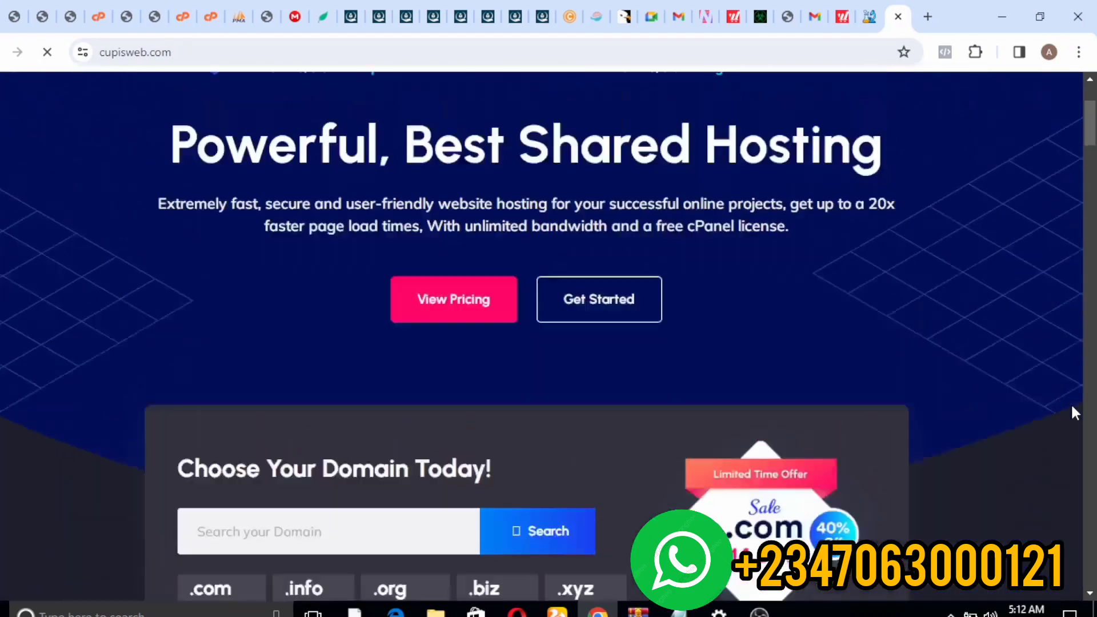
pyautogui.scroll(-5, 1072, 407)
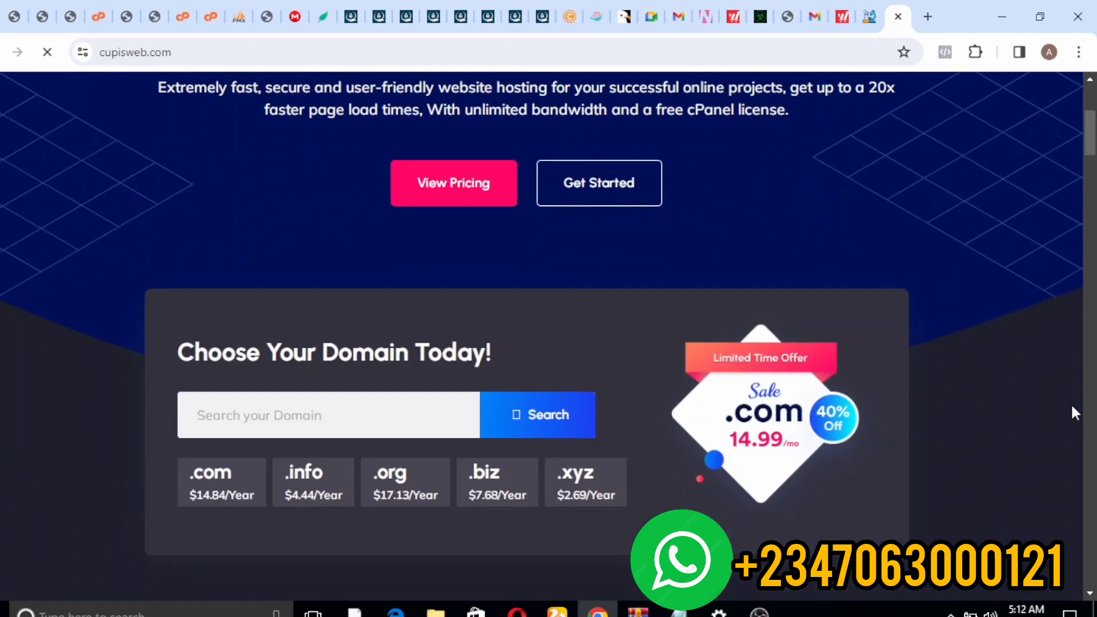
pyautogui.scroll(5, 1072, 412)
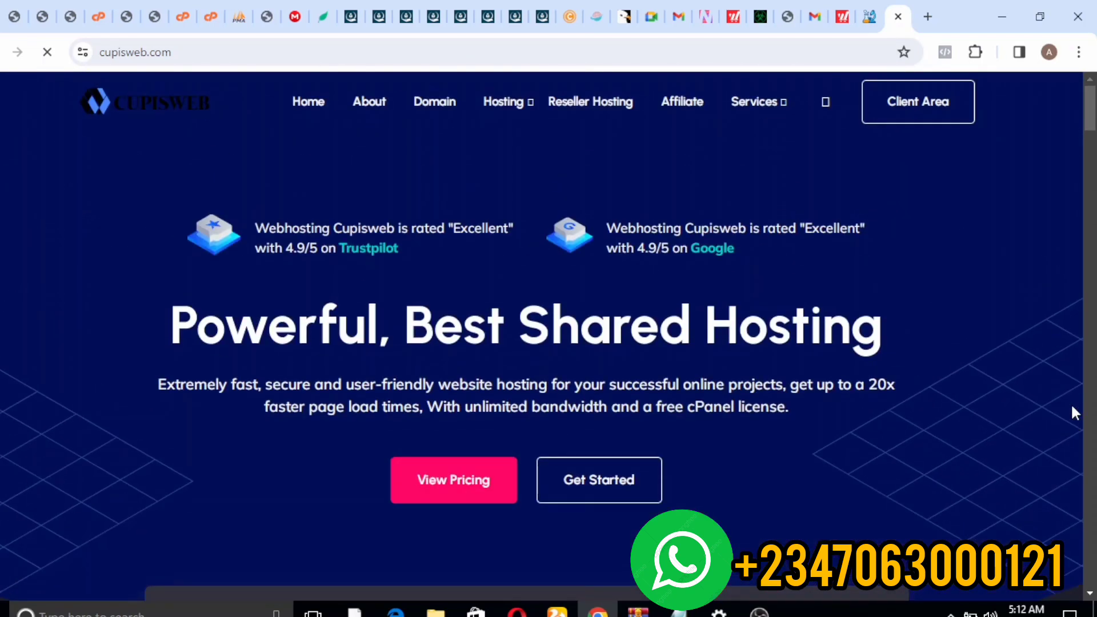
pyautogui.scroll(-1, 1072, 413)
pyautogui.scroll(-5, 1072, 406)
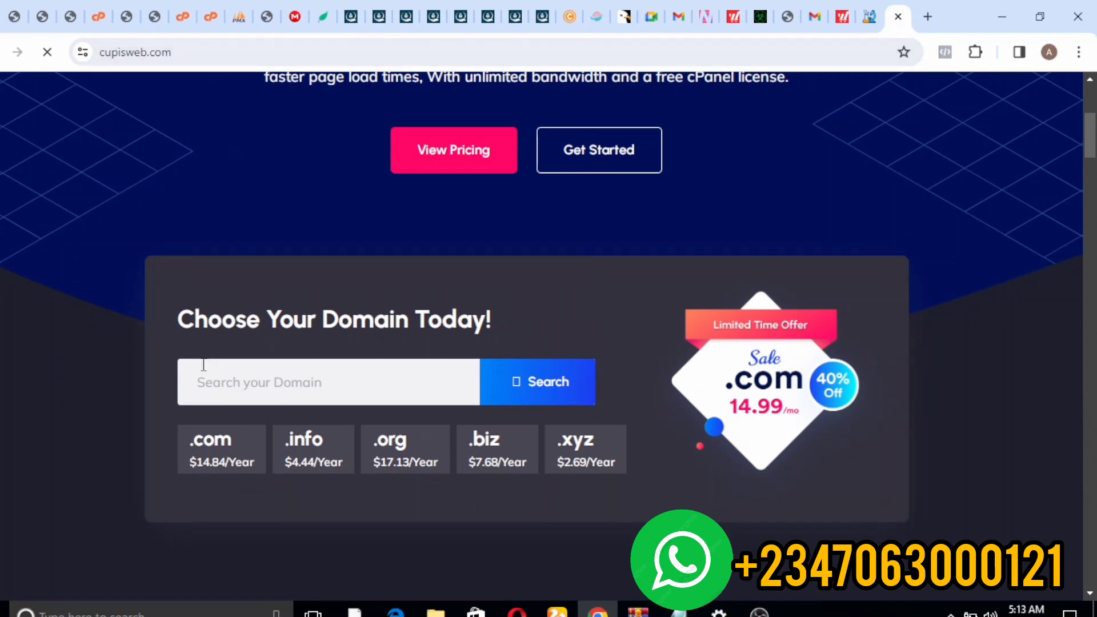
# - Enter loanfield.com in the 'Search your Domain' field and search it
pyautogui.click(235, 382)
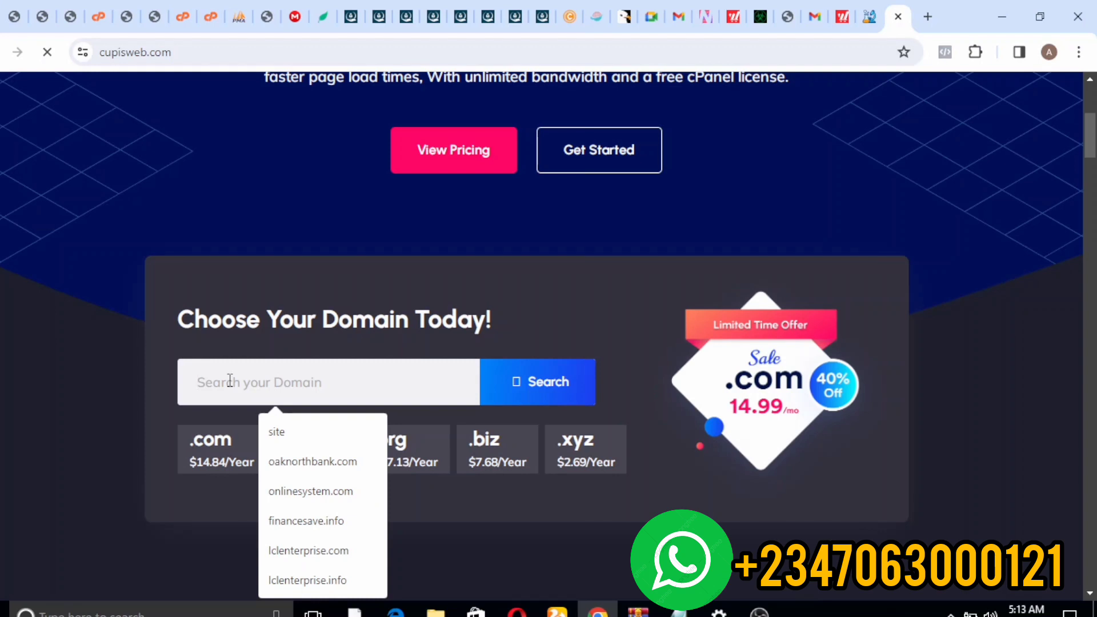
pyautogui.write('lao')
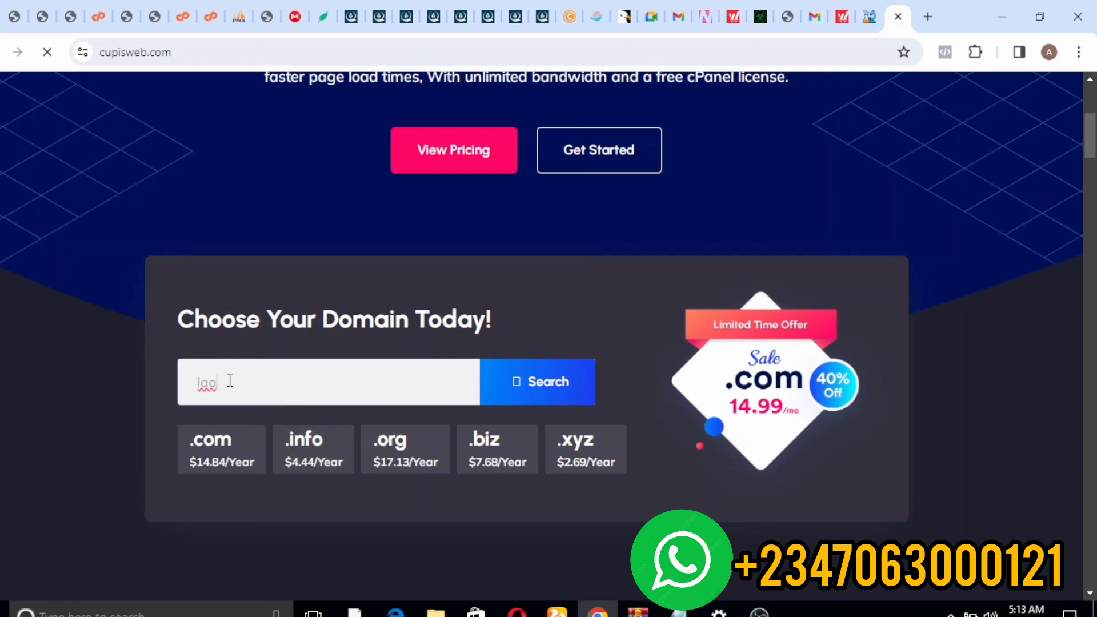
pyautogui.click(229, 380)
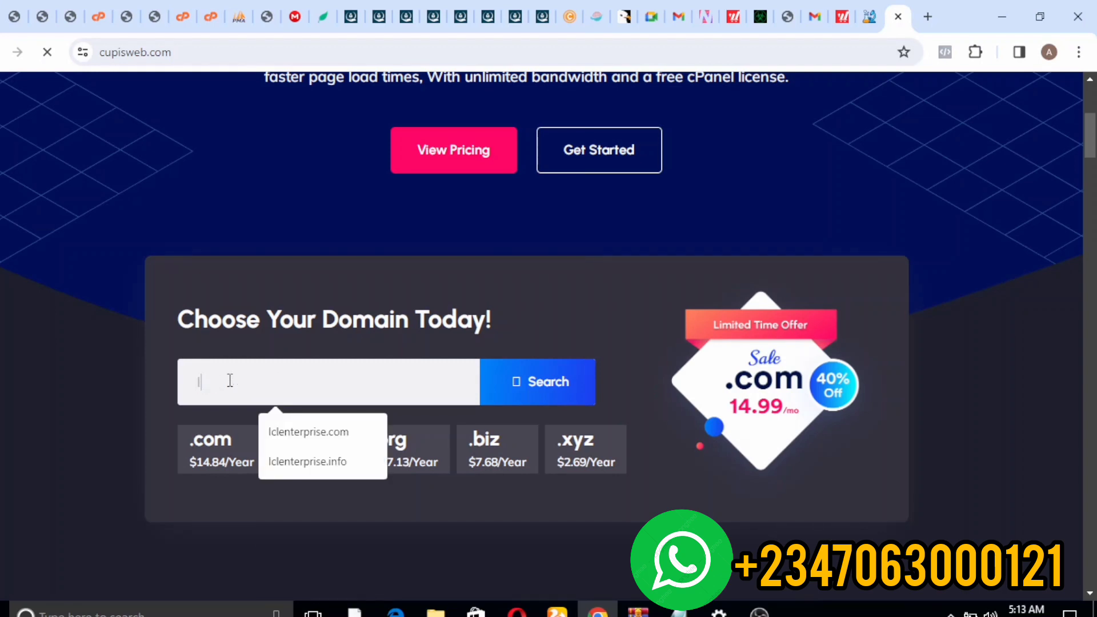
pyautogui.write('loanfield.com')
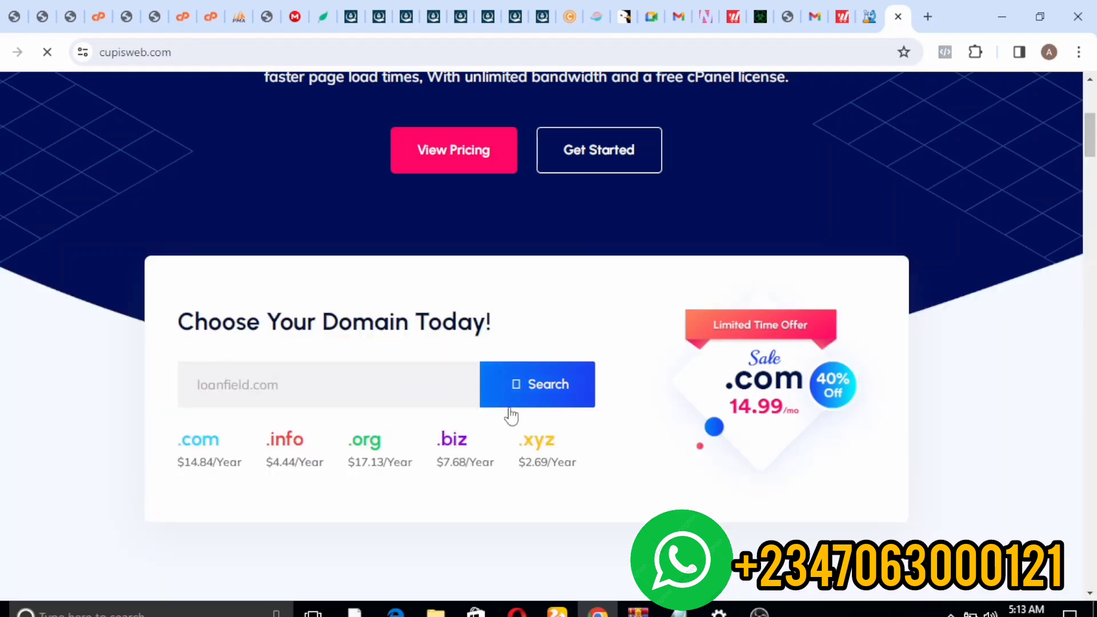
pyautogui.scroll(-1, 522, 404)
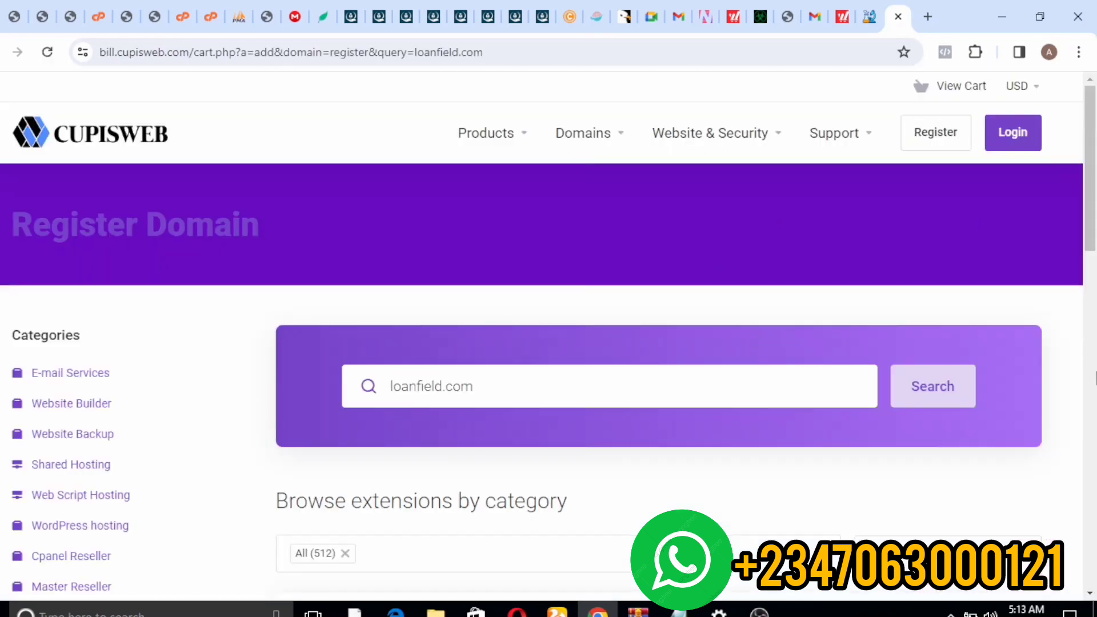
# - Change the searched name to loanfieldd.com and check its availability
pyautogui.moveTo(1096, 142); pyautogui.dragTo(1071, 230)
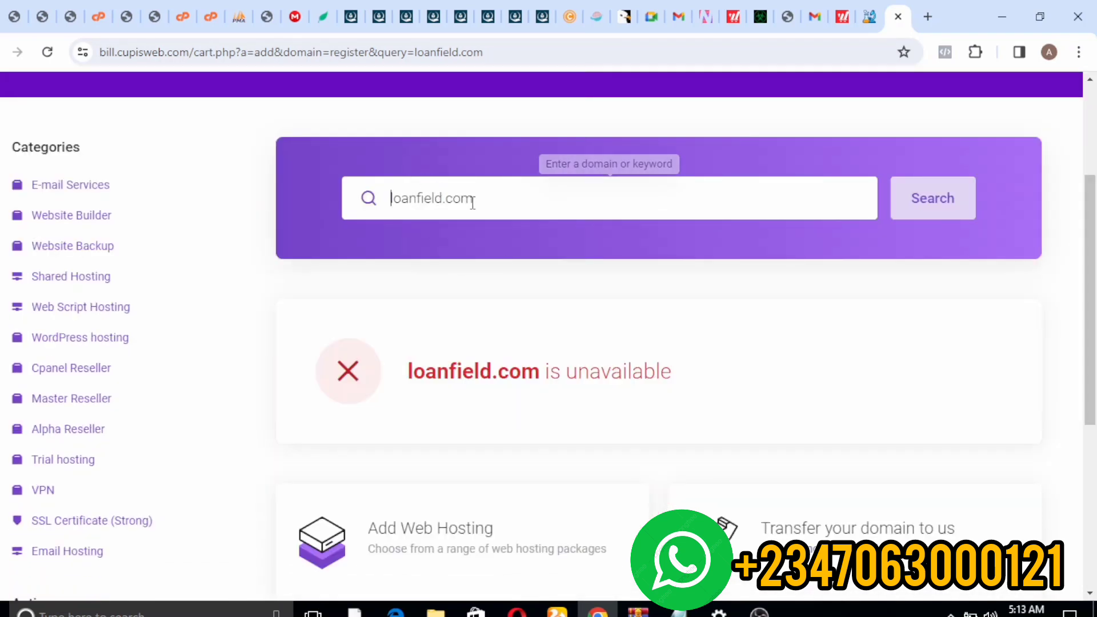
pyautogui.click(444, 198)
pyautogui.write('d')
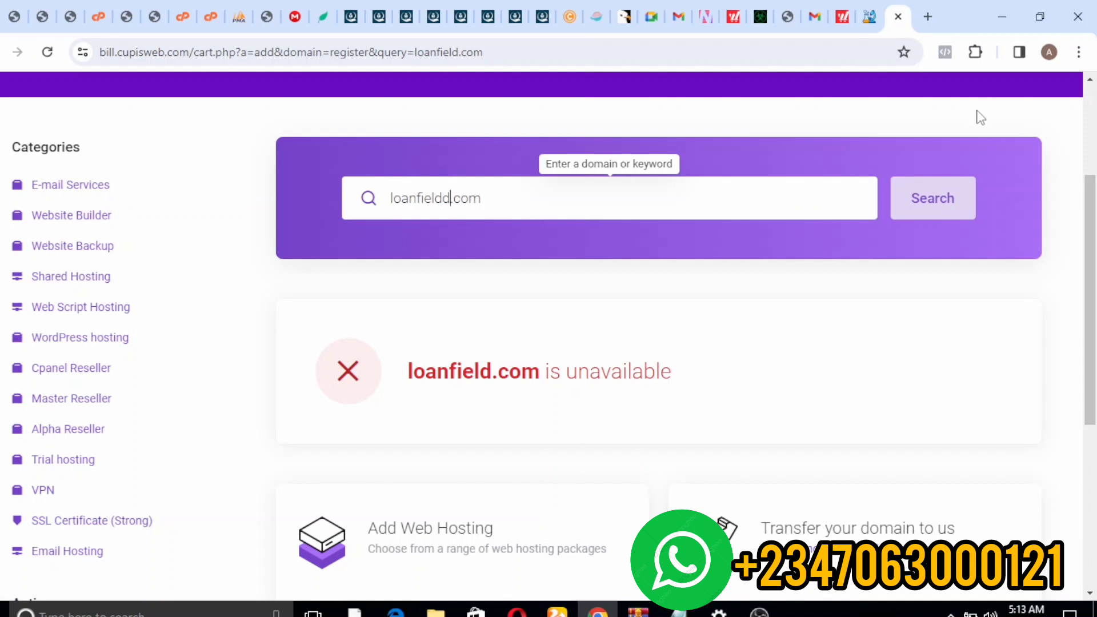
pyautogui.click(933, 194)
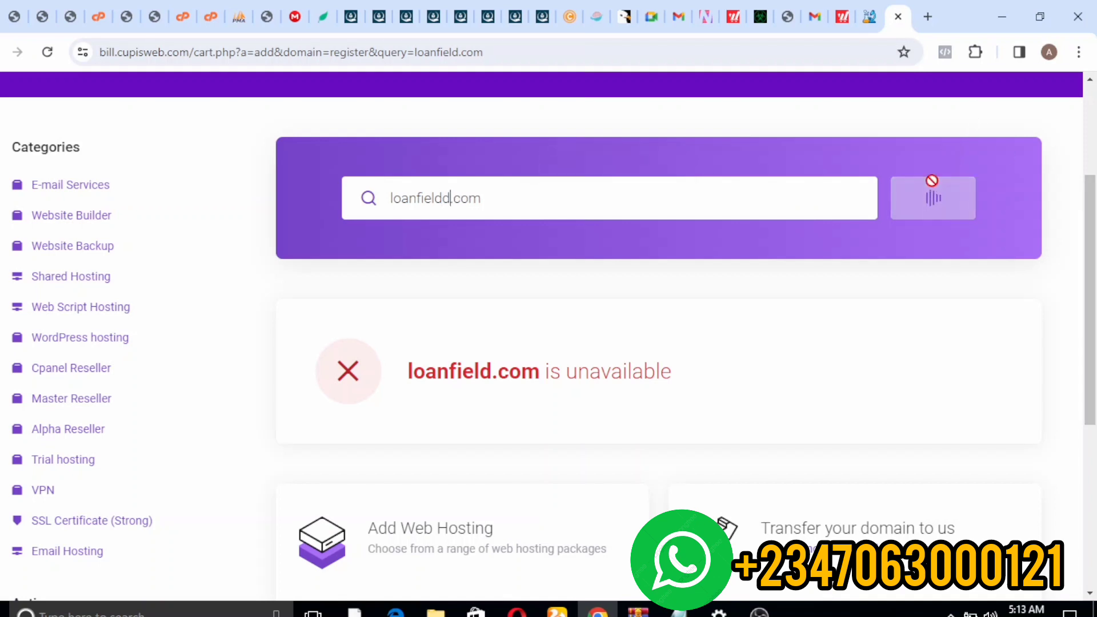
# - Add loanfieldd.com ($12.86 USD) to the cart and browse the hosting packages
pyautogui.scroll(-1, 693, 282)
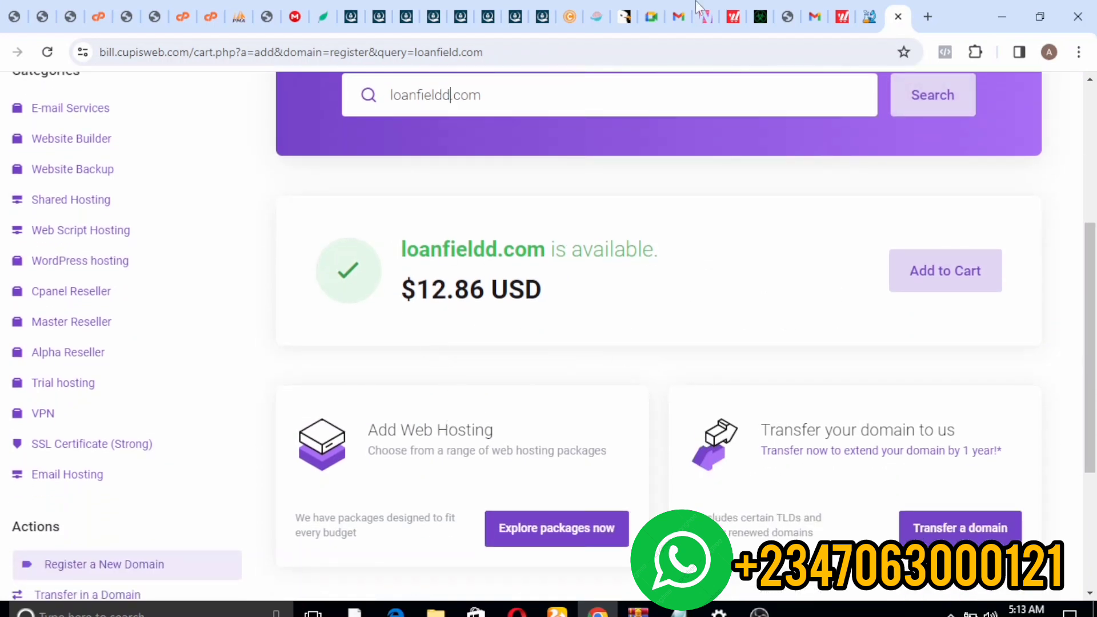
pyautogui.click(938, 290)
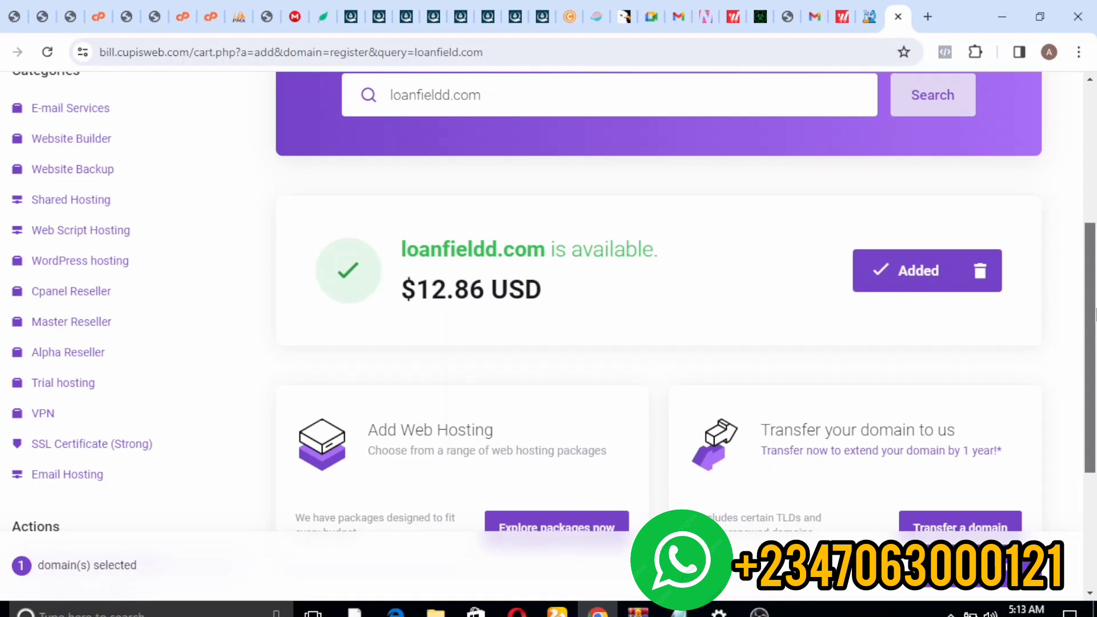
pyautogui.scroll(-2, 1073, 334)
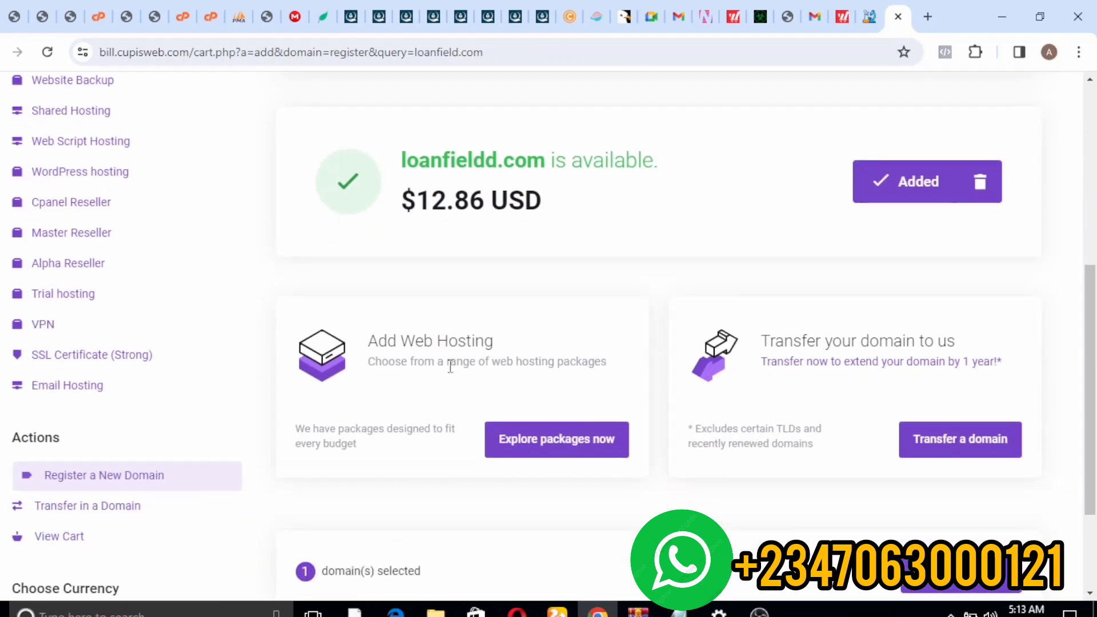
pyautogui.click(528, 439)
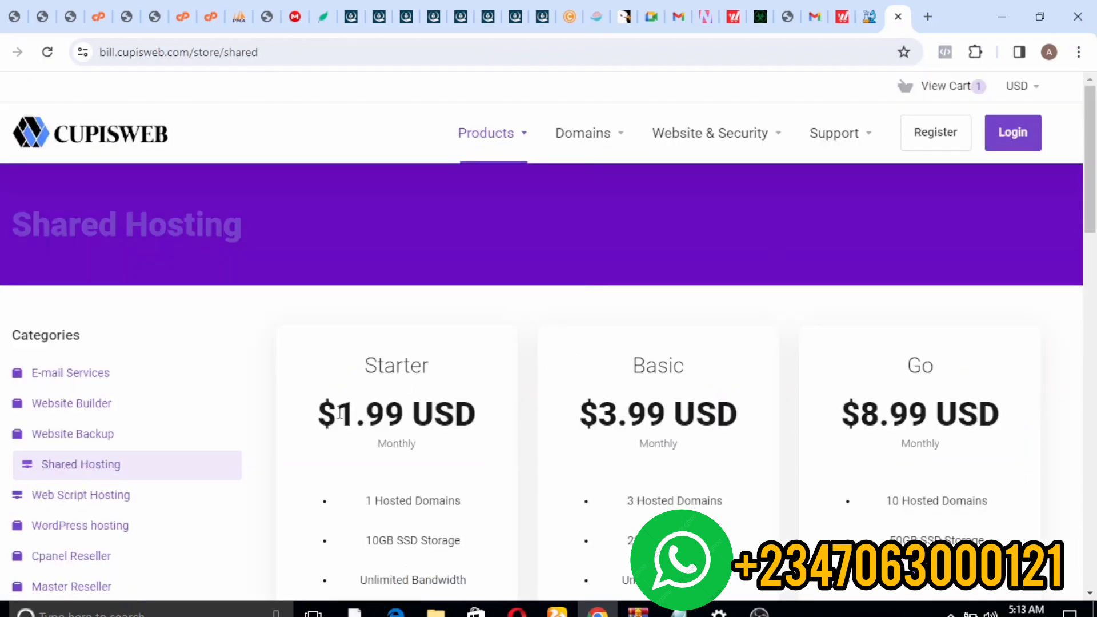
# - Order the Starter plan from the Shared Hosting plans list
pyautogui.scroll(-4, 840, 278)
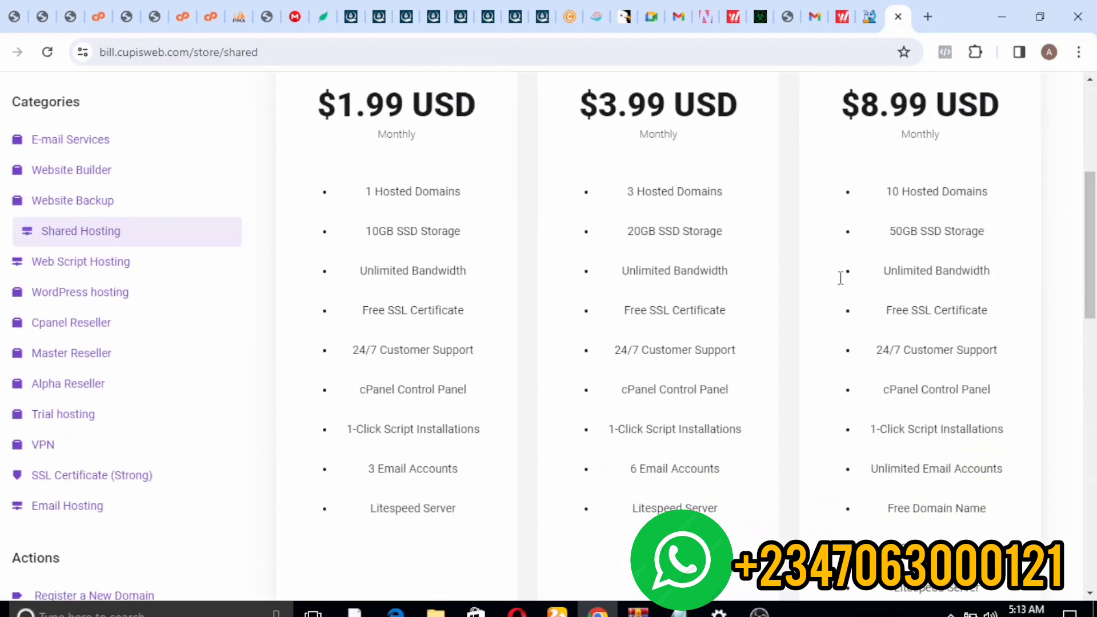
pyautogui.scroll(-5, 358, 274)
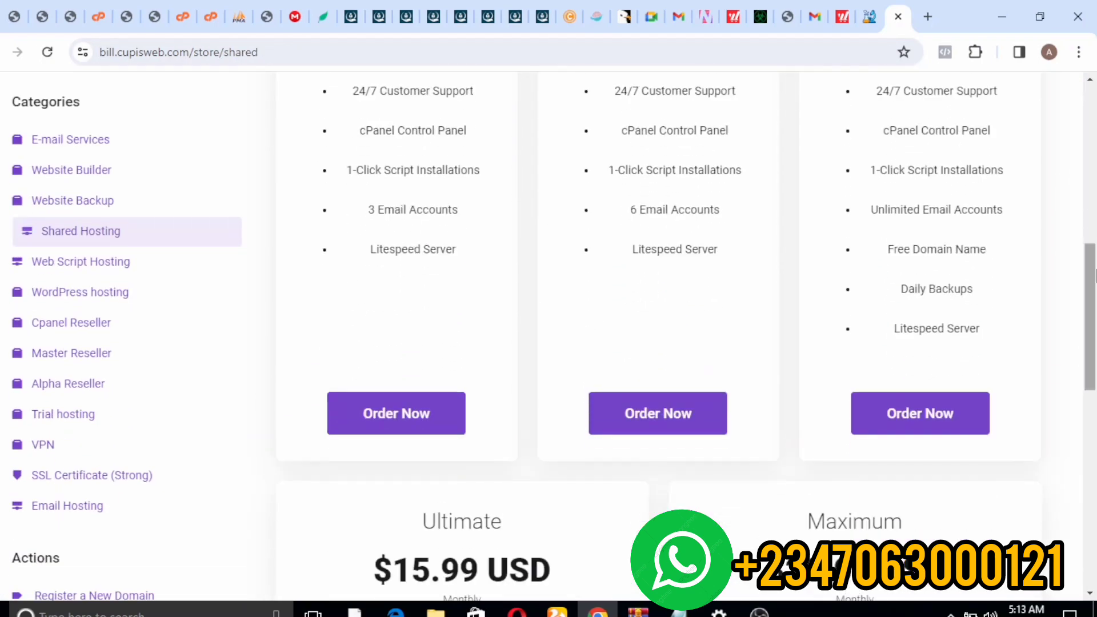
pyautogui.click(419, 412)
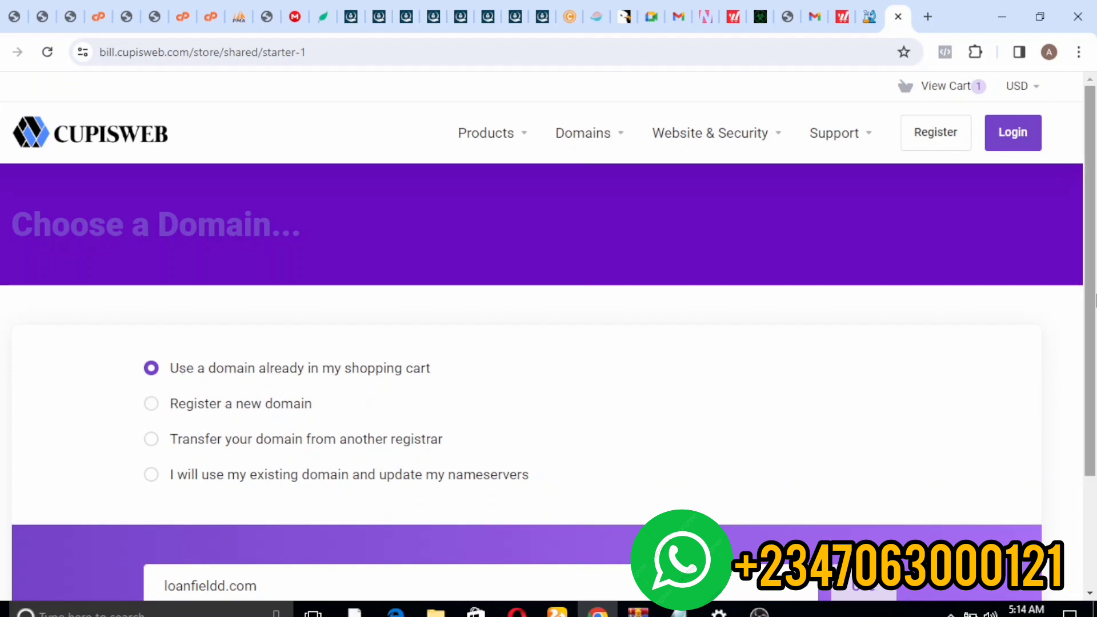
# - Attach loanfieldd.com from the cart to Starter hosting and add it, billed Monthly at $1.99 USD
pyautogui.scroll(-3, 1094, 297)
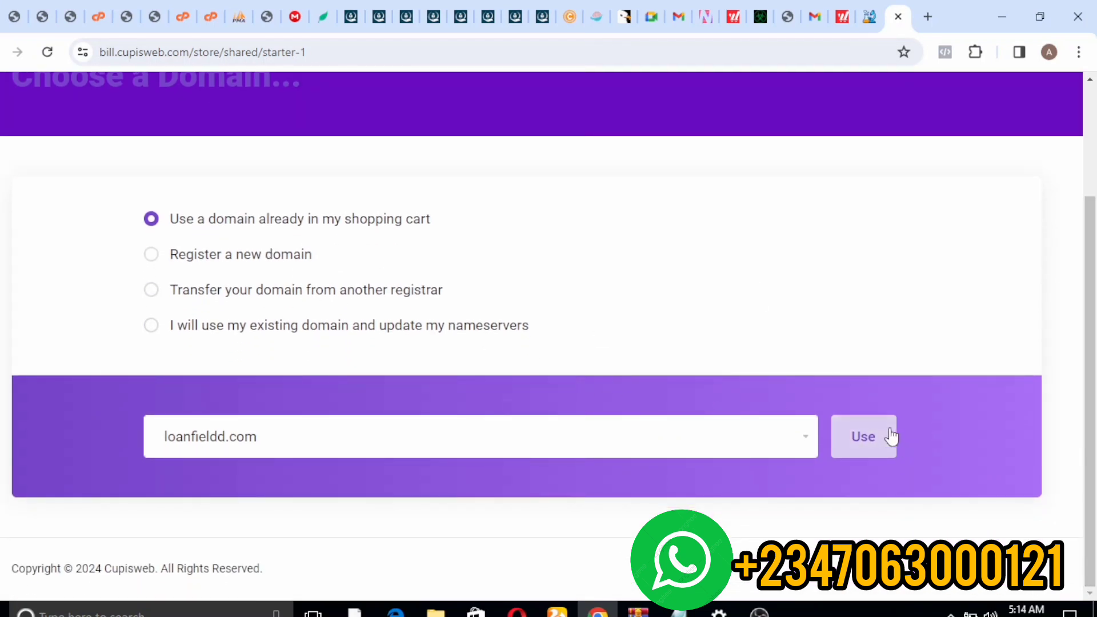
pyautogui.click(866, 445)
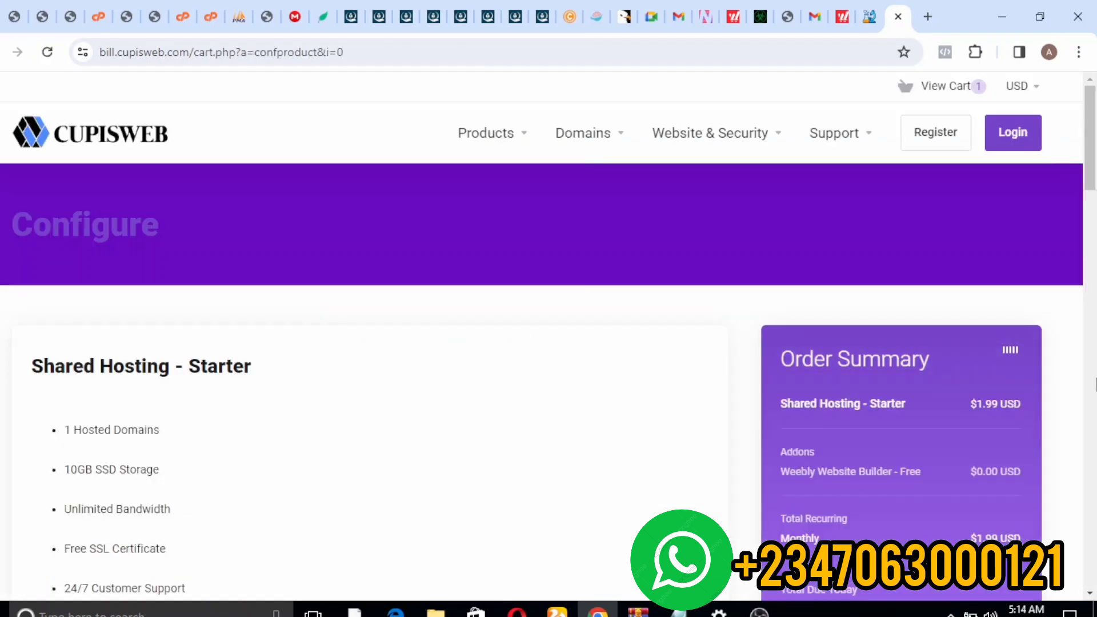
pyautogui.moveTo(1093, 140); pyautogui.dragTo(1094, 257)
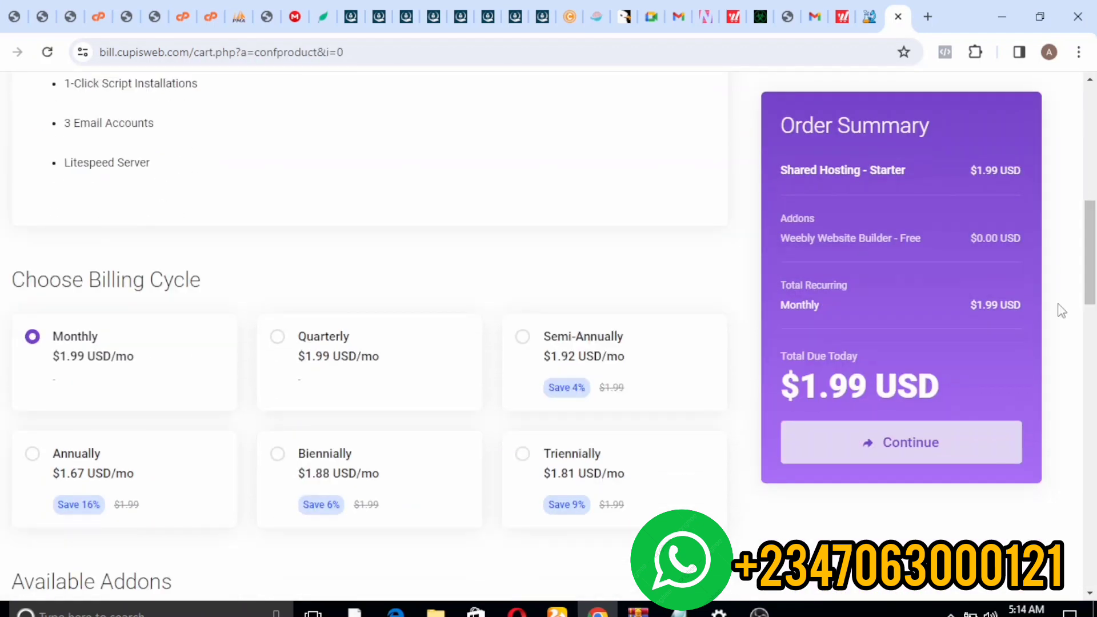
pyautogui.click(912, 445)
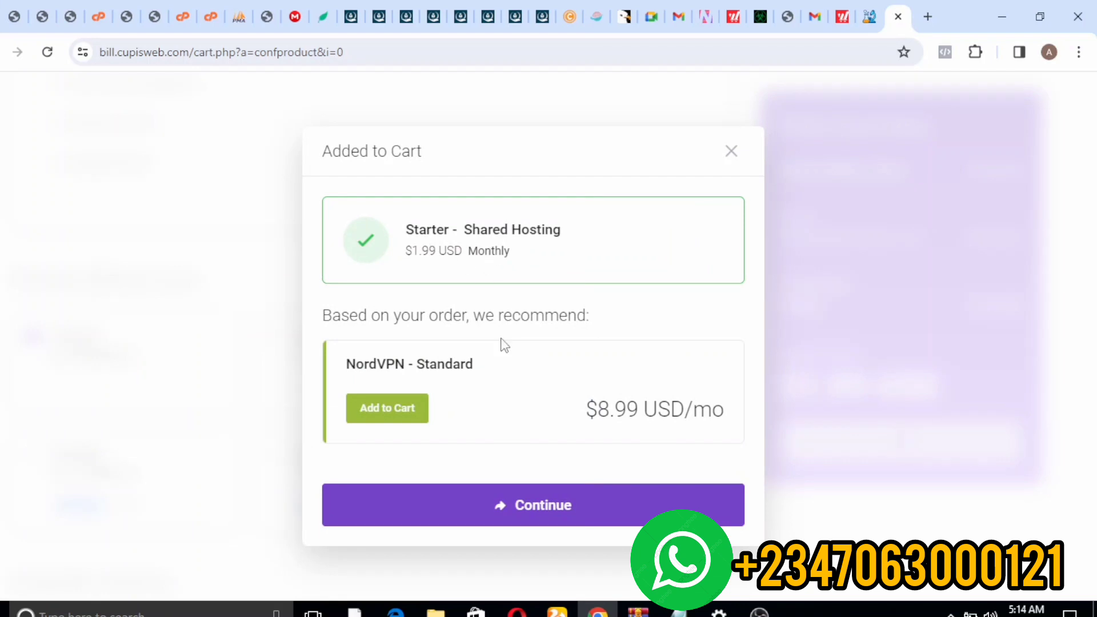
# - Proceed to Review & Checkout and check the $14.85 USD subtotal for hosting plus loanfieldd.com
pyautogui.click(455, 517)
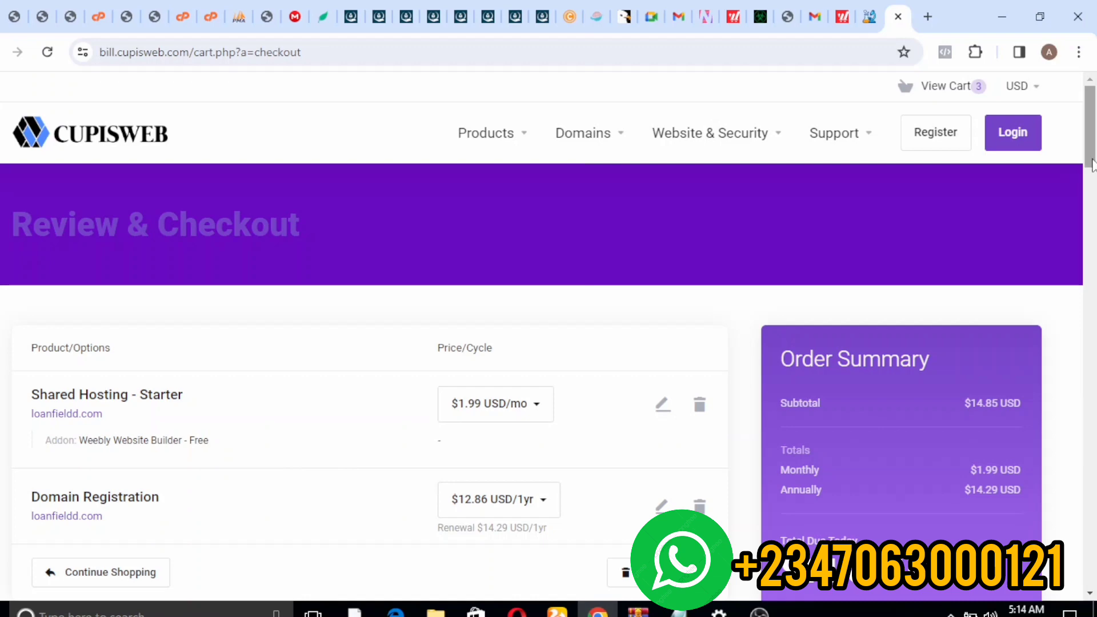
pyautogui.scroll(-5, 1092, 164)
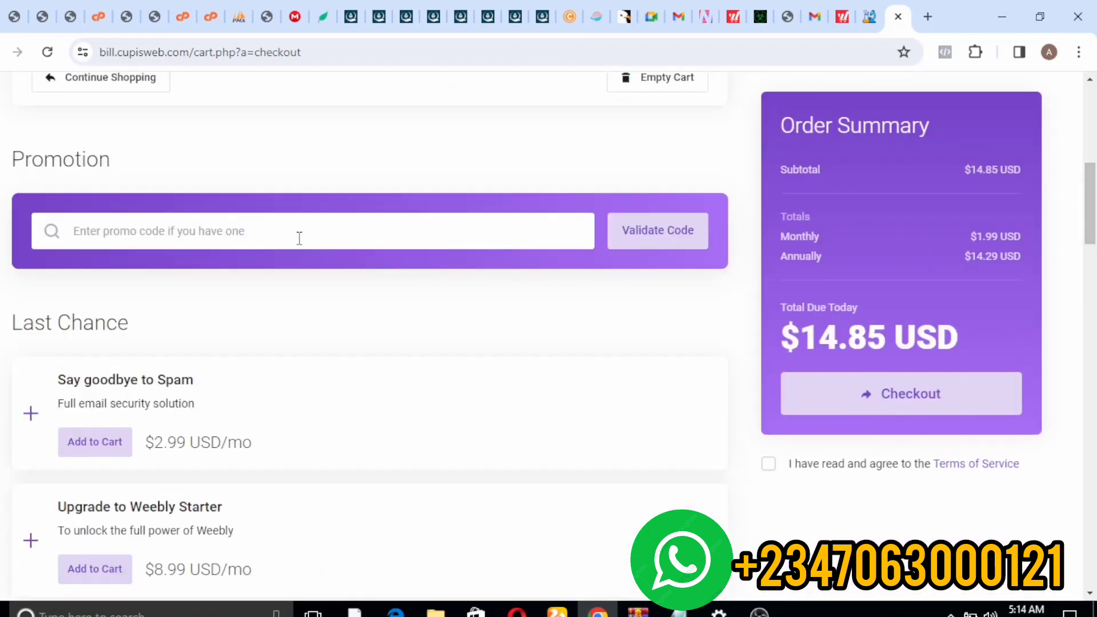
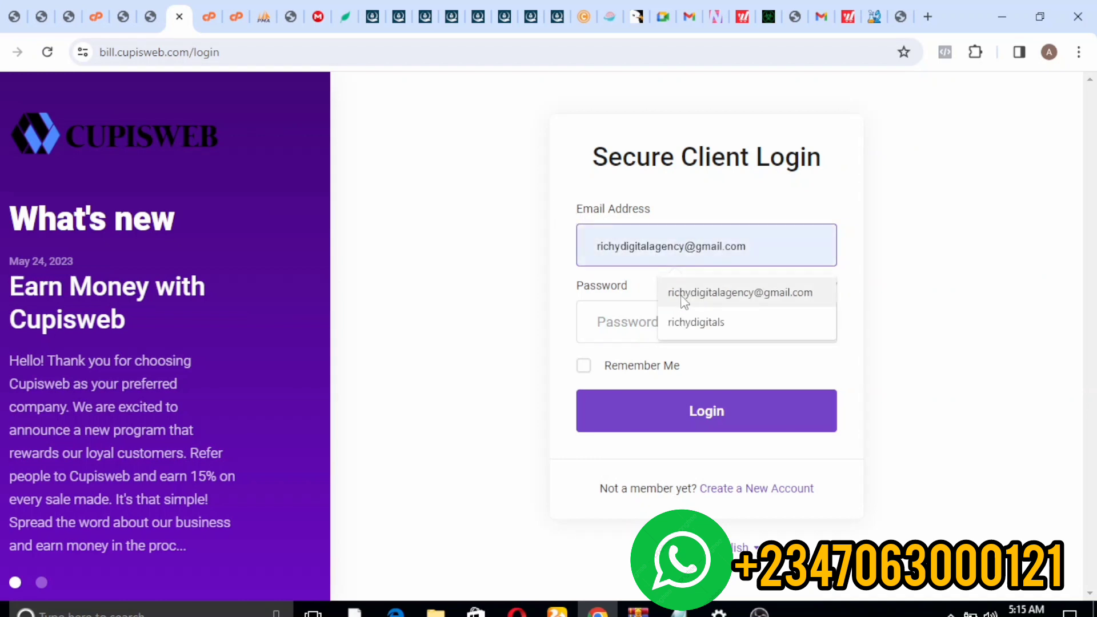
# - Log into the Cupisweb client area with the saved email and password, then switch to cPanel File Manager
pyautogui.click(676, 301)
pyautogui.click(634, 323)
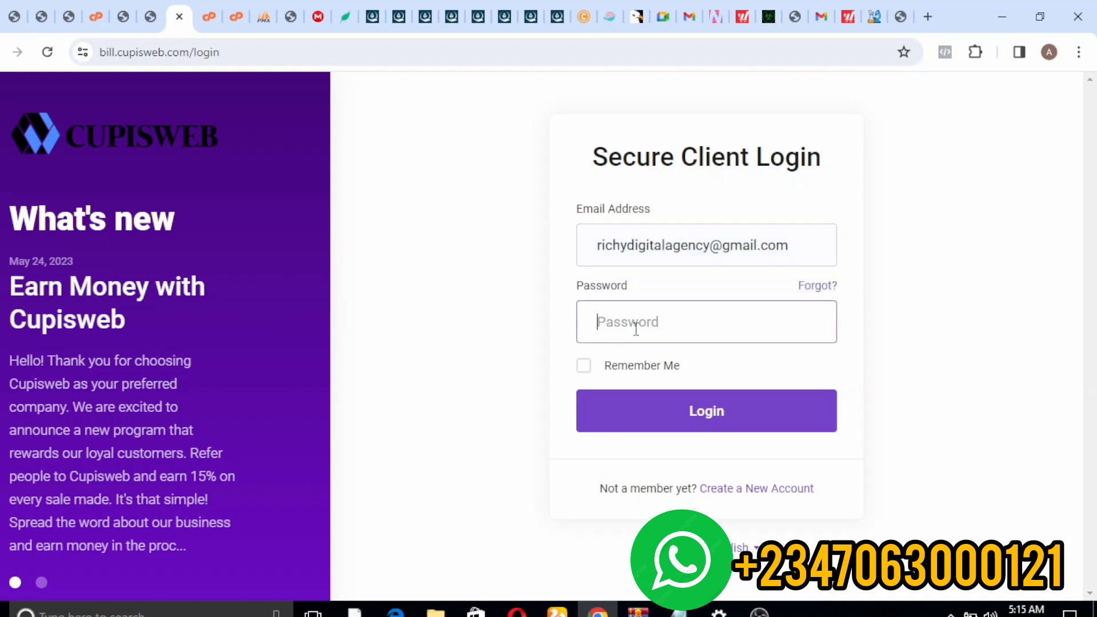
pyautogui.write('********')
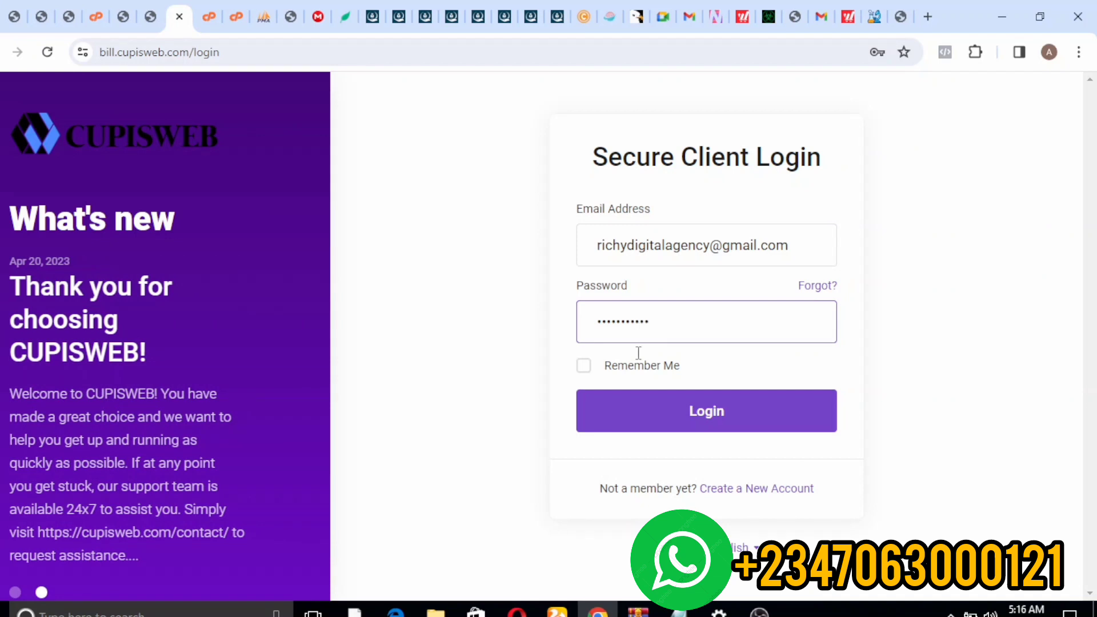
pyautogui.click(652, 412)
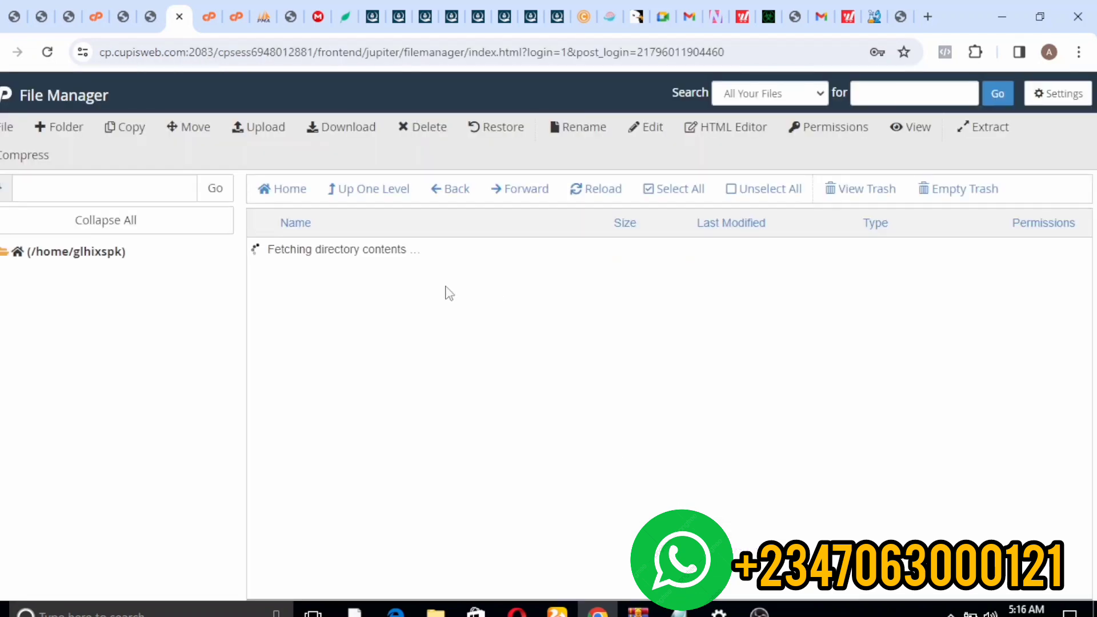
pyautogui.click(236, 16)
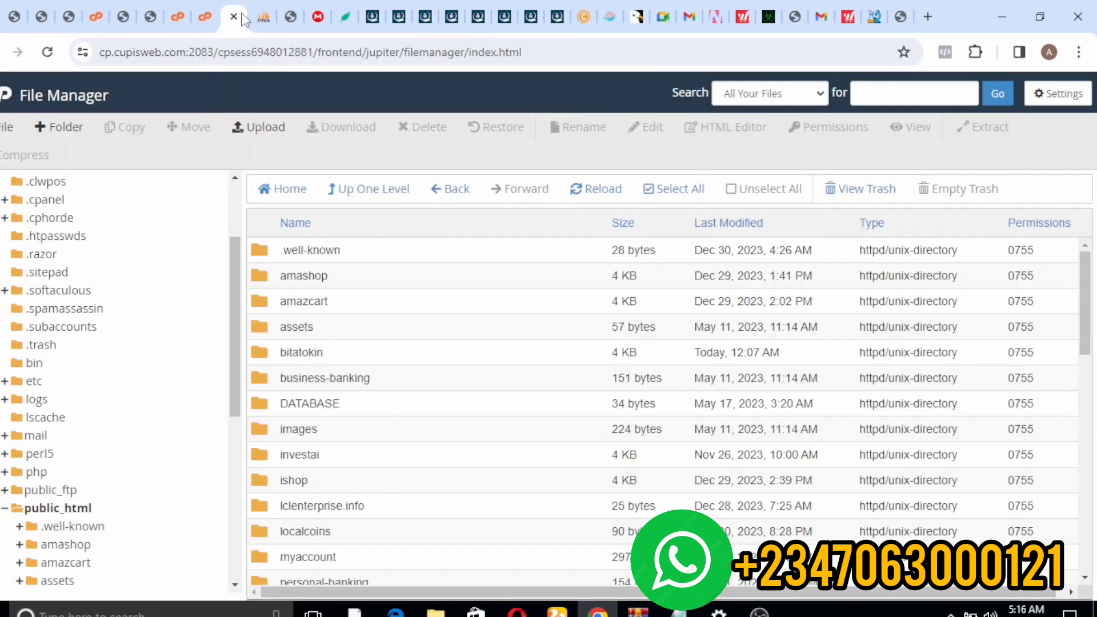
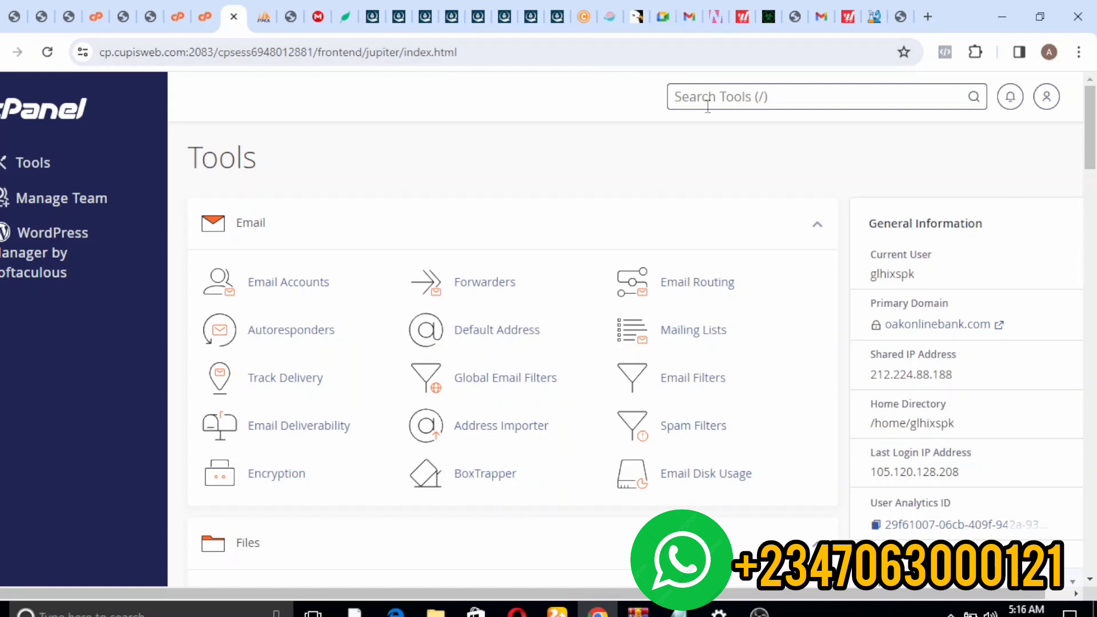
# - Find File Manager through cPanel's tool search and list the public_html folder's contents
pyautogui.click(707, 105)
pyautogui.write('fike')
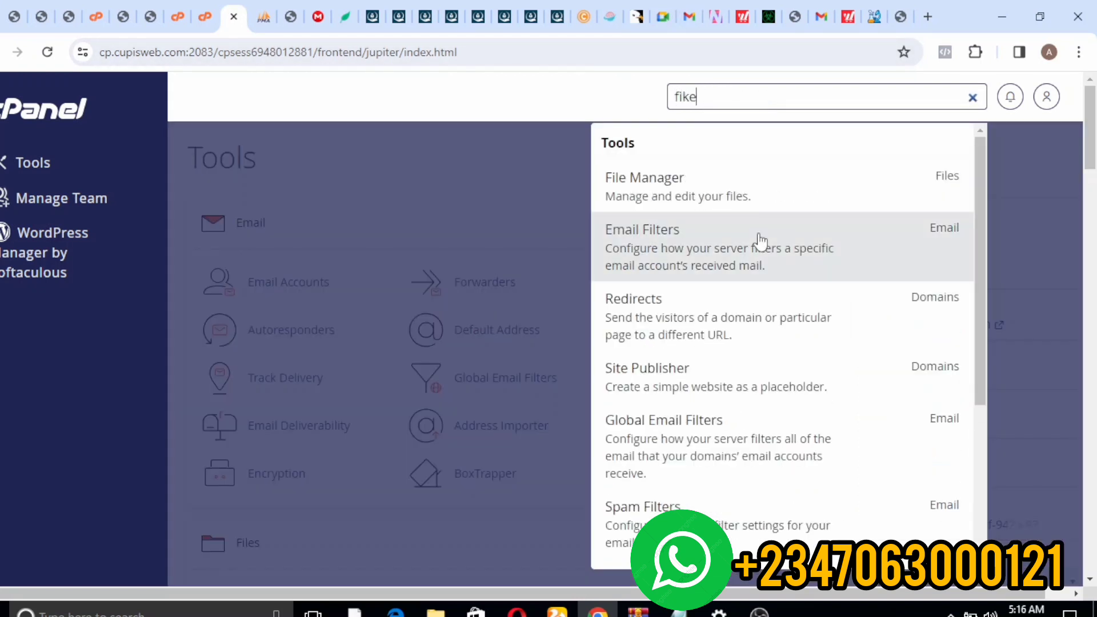
pyautogui.click(675, 180)
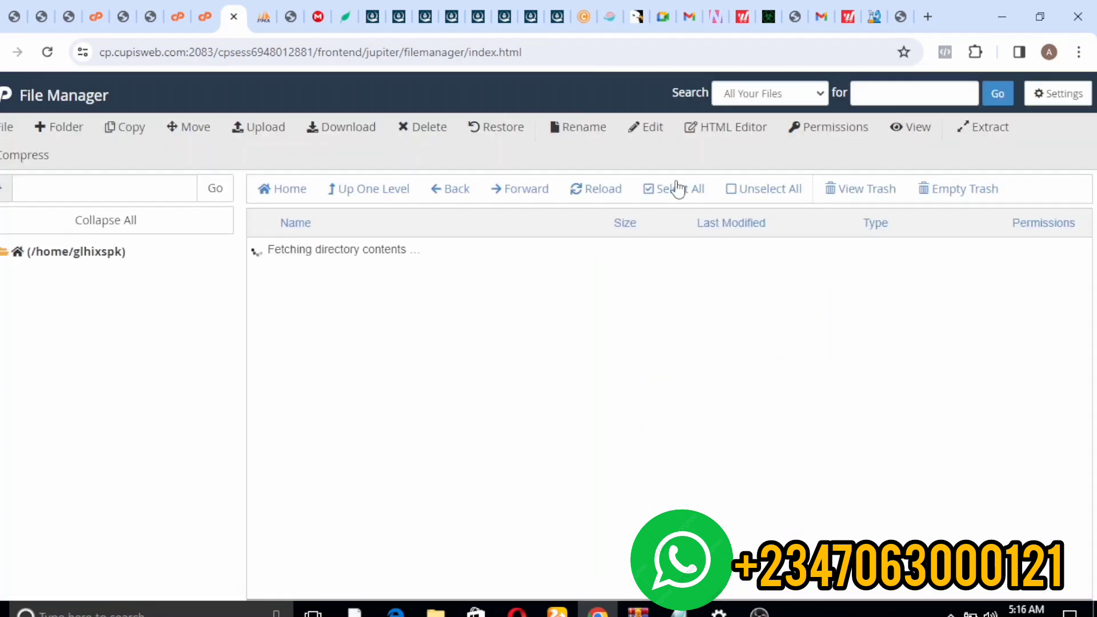
pyautogui.moveTo(231, 355); pyautogui.dragTo(246, 506)
pyautogui.click(29, 509)
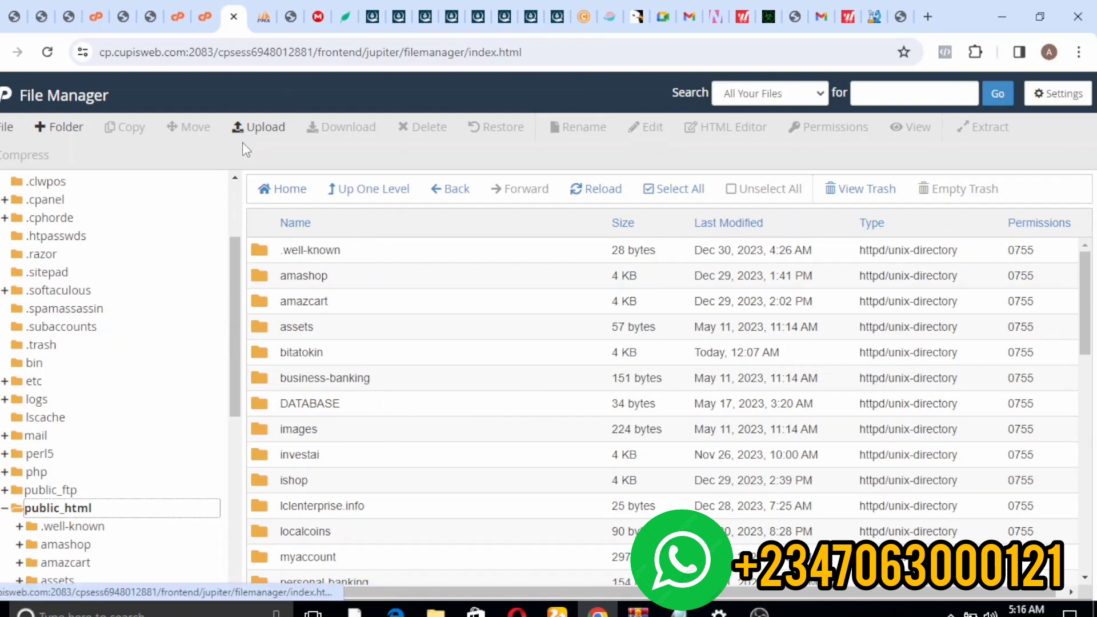
pyautogui.click(261, 128)
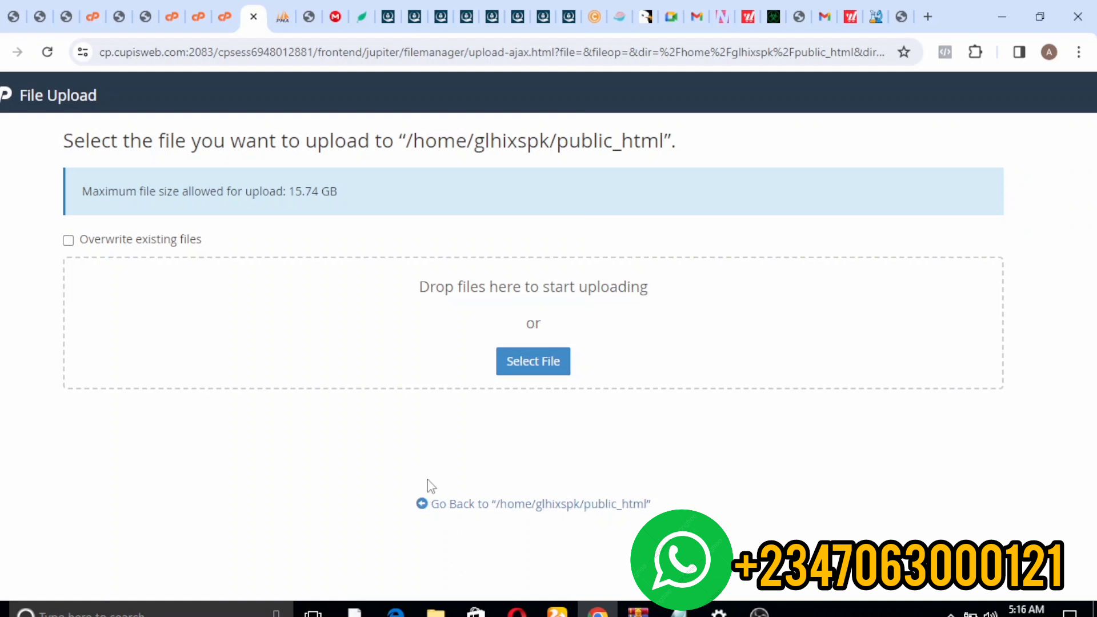
pyautogui.click(434, 505)
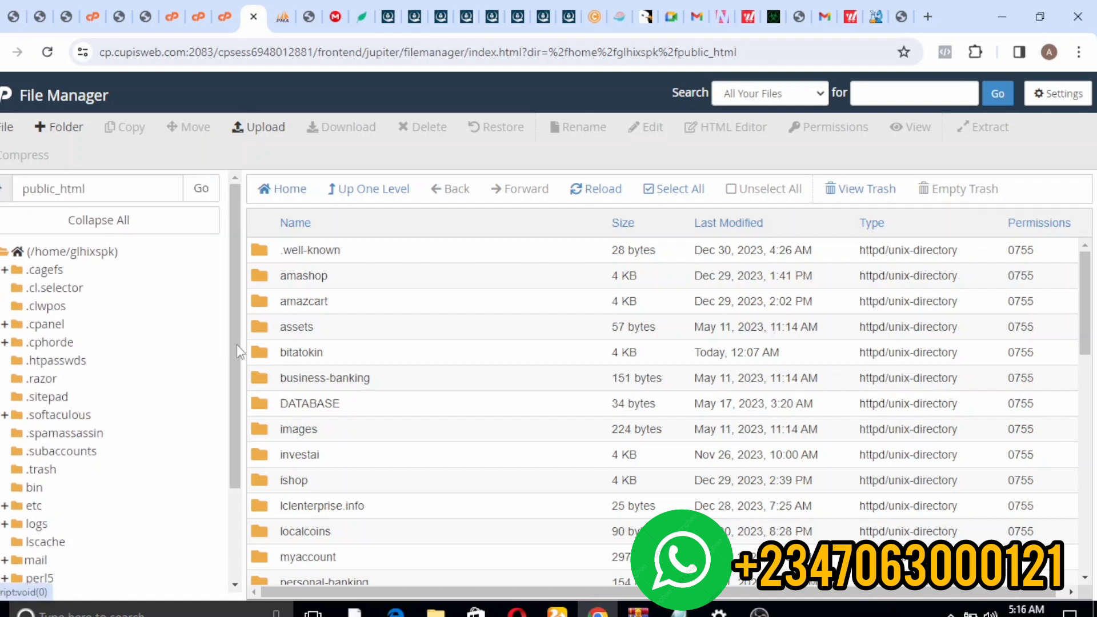
pyautogui.moveTo(235, 410); pyautogui.dragTo(245, 501)
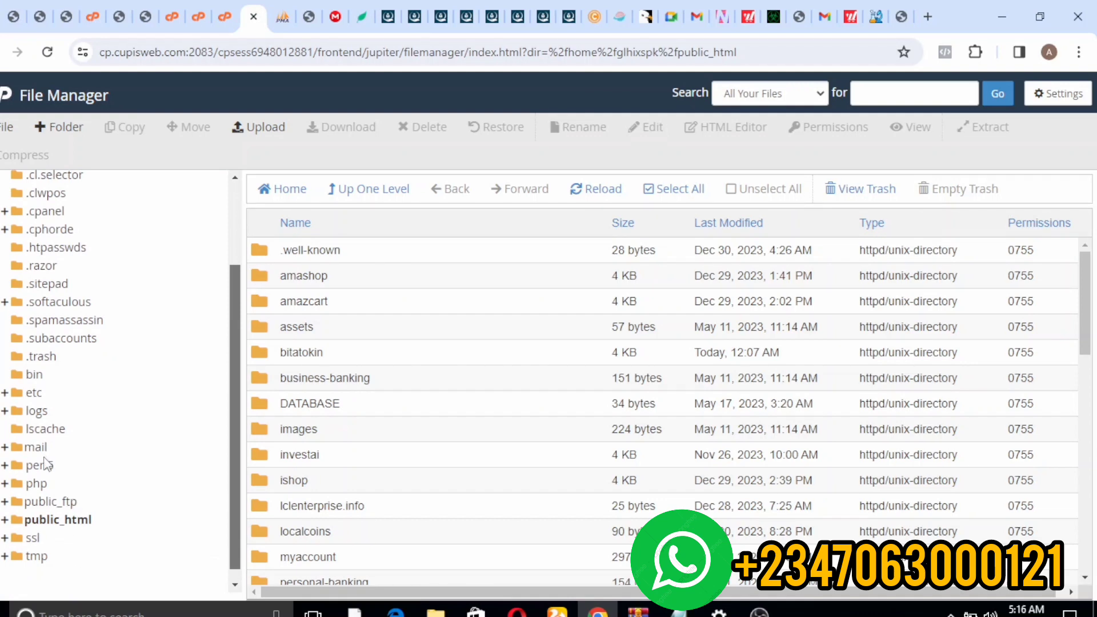
pyautogui.click(65, 521)
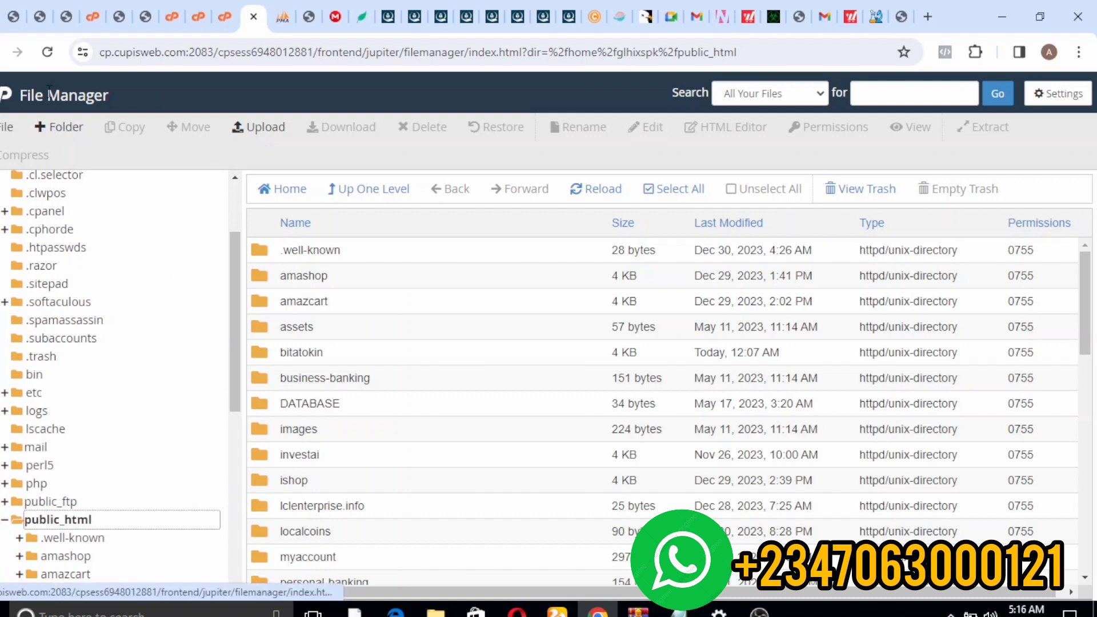
# - Add a new folder named 'loanapp' inside public_html
pyautogui.click(56, 128)
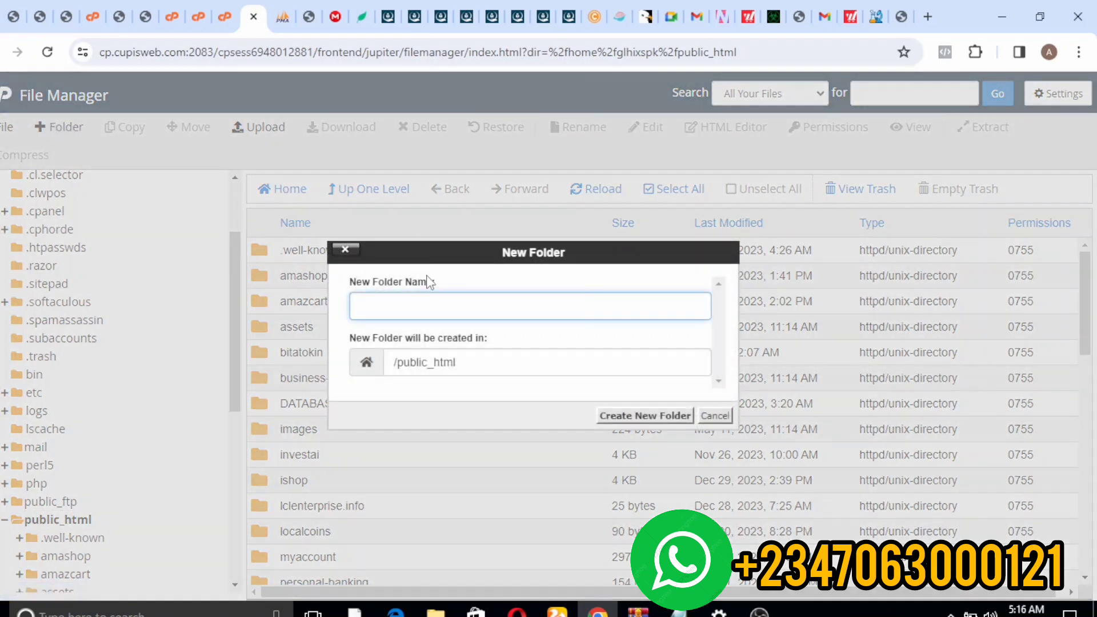
pyautogui.write('lao')
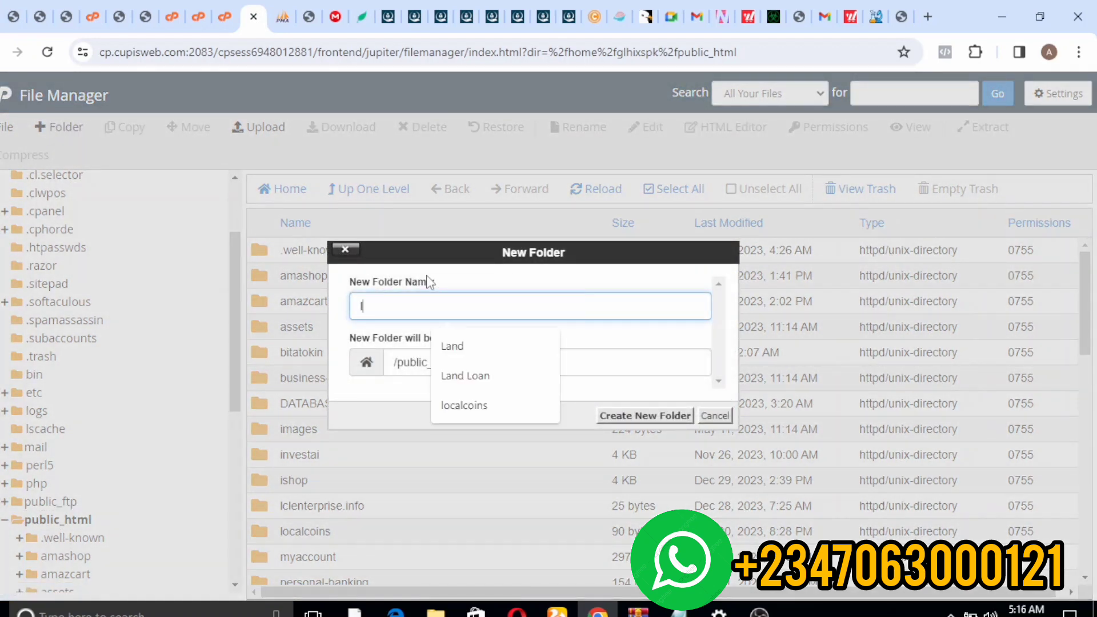
pyautogui.press('BackSpace')
pyautogui.press('BackSpace')
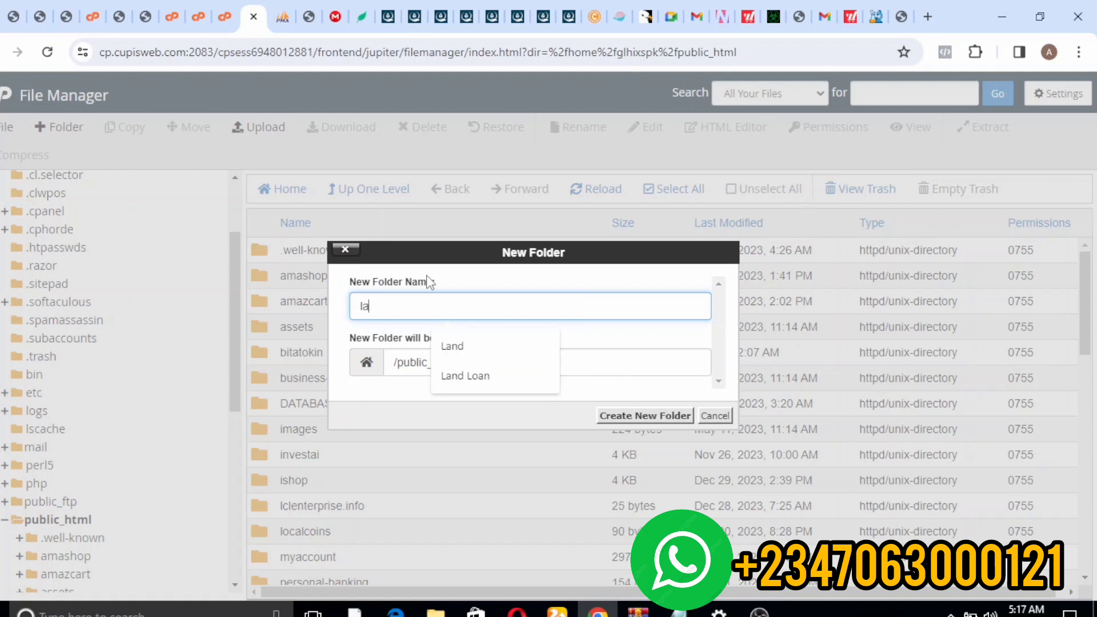
pyautogui.write('o')
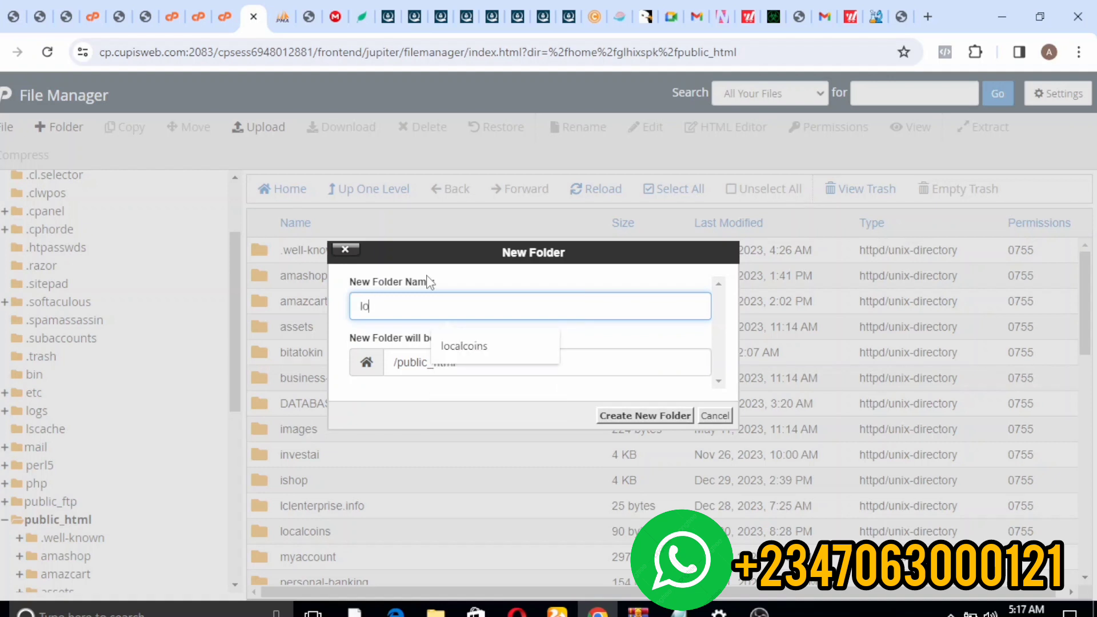
pyautogui.write('an')
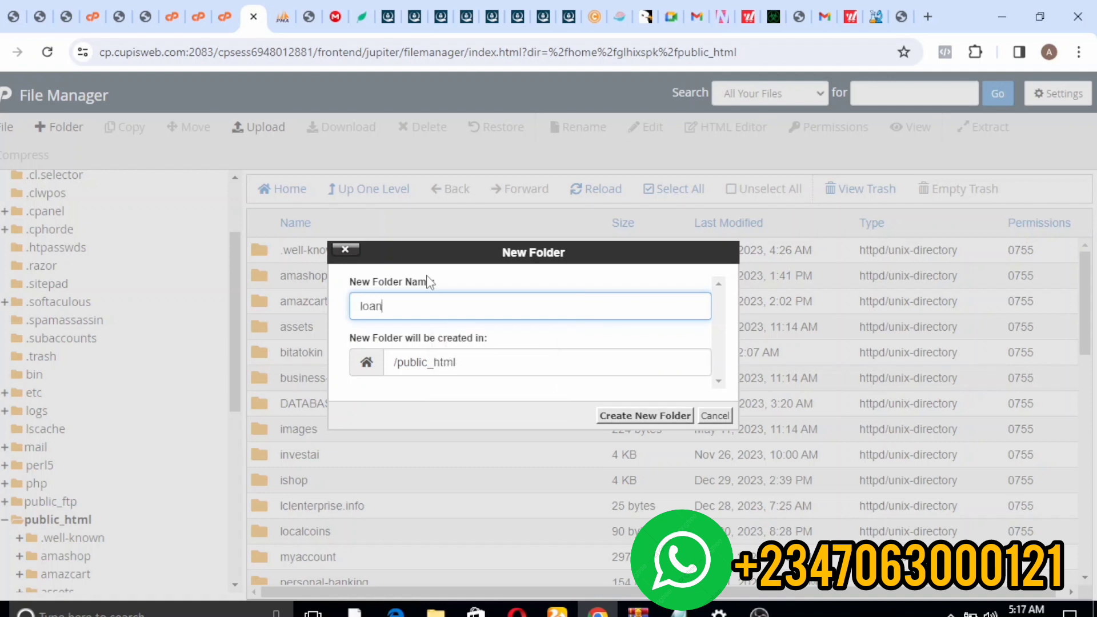
pyautogui.write('app')
pyautogui.click(616, 415)
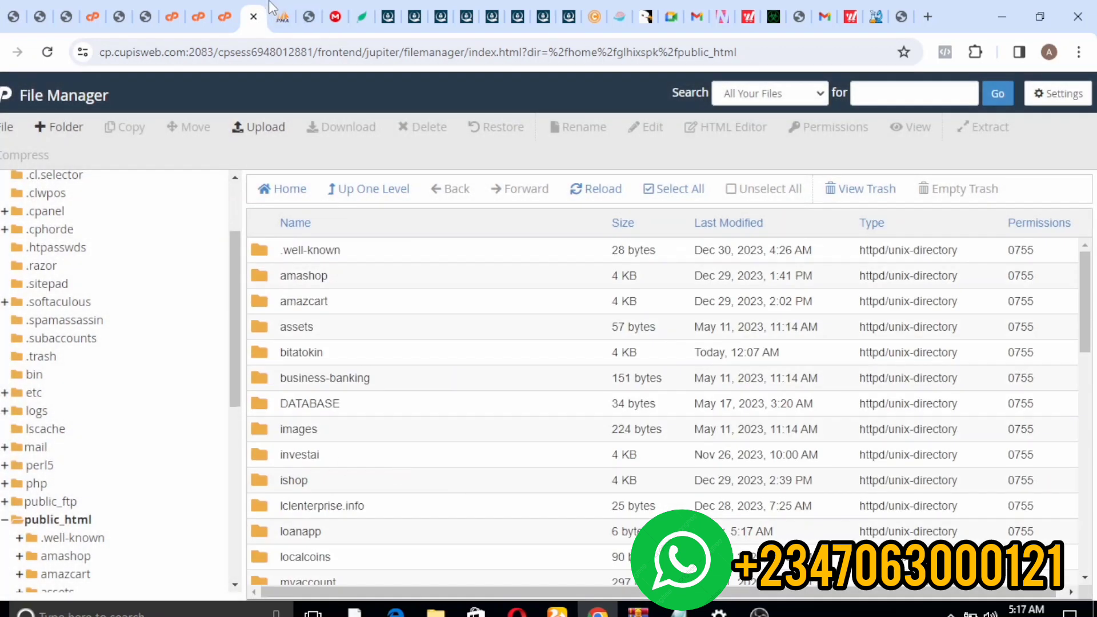
# - Open the new, empty loanapp folder
pyautogui.doubleClick(258, 537)
pyautogui.moveTo(261, 533); pyautogui.dragTo(235, 377)
pyautogui.click(303, 312)
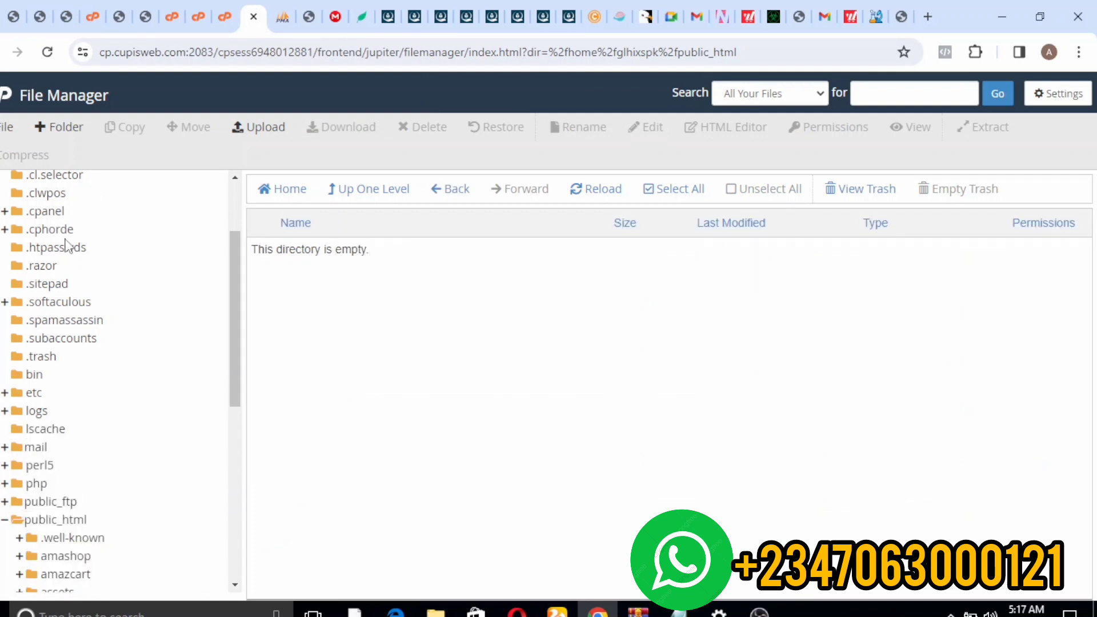
# - Start an upload into loanapp and browse Local Disk (D:) for the file
pyautogui.click(266, 133)
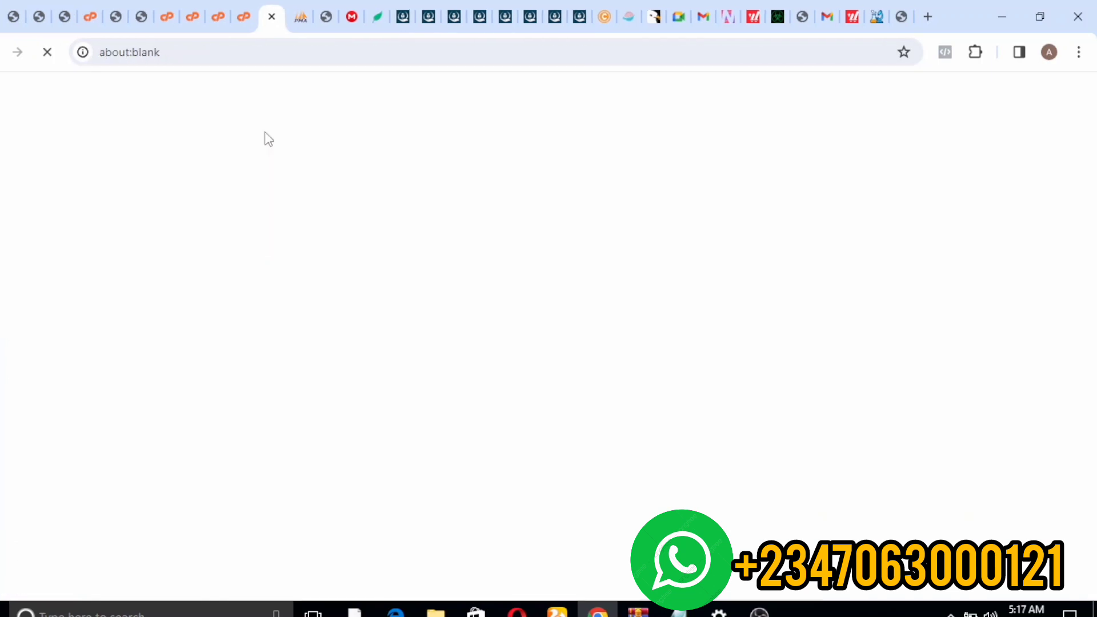
pyautogui.click(558, 360)
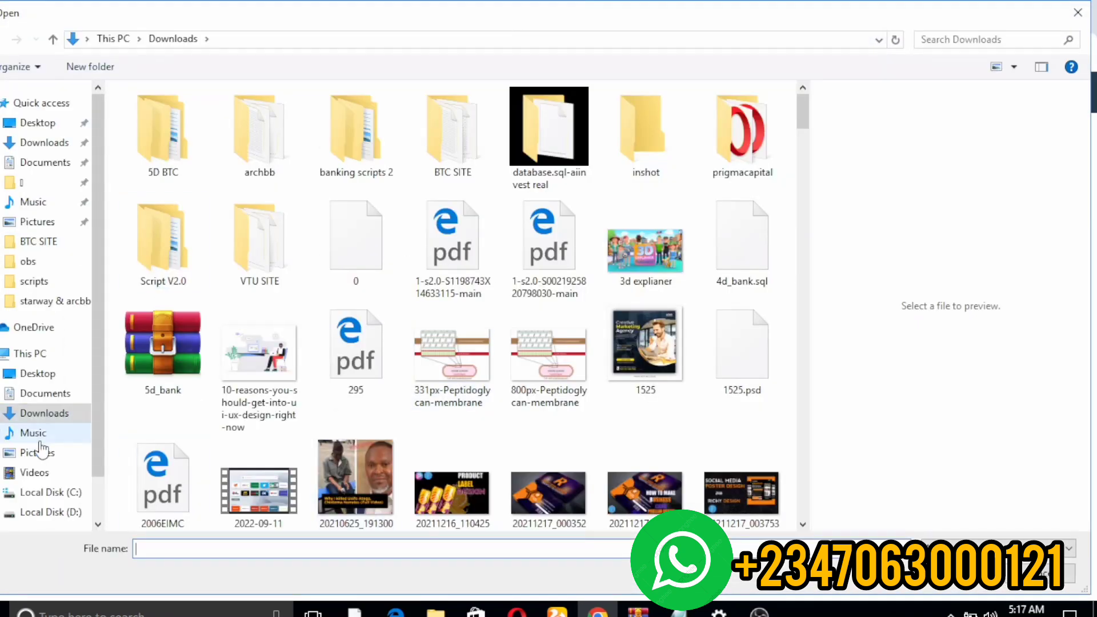
pyautogui.click(41, 511)
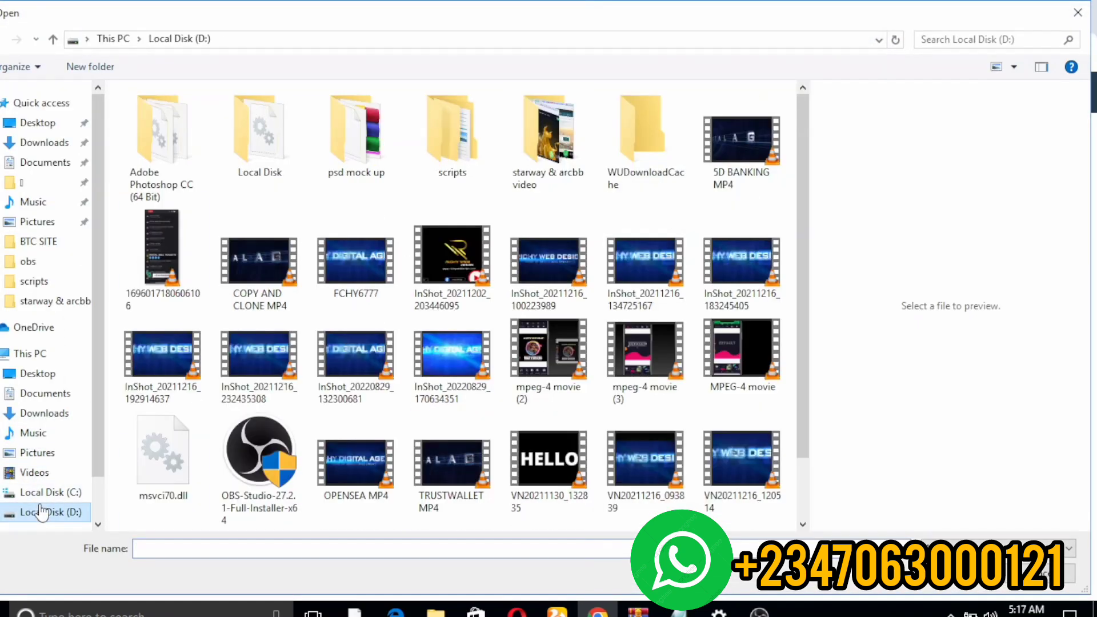
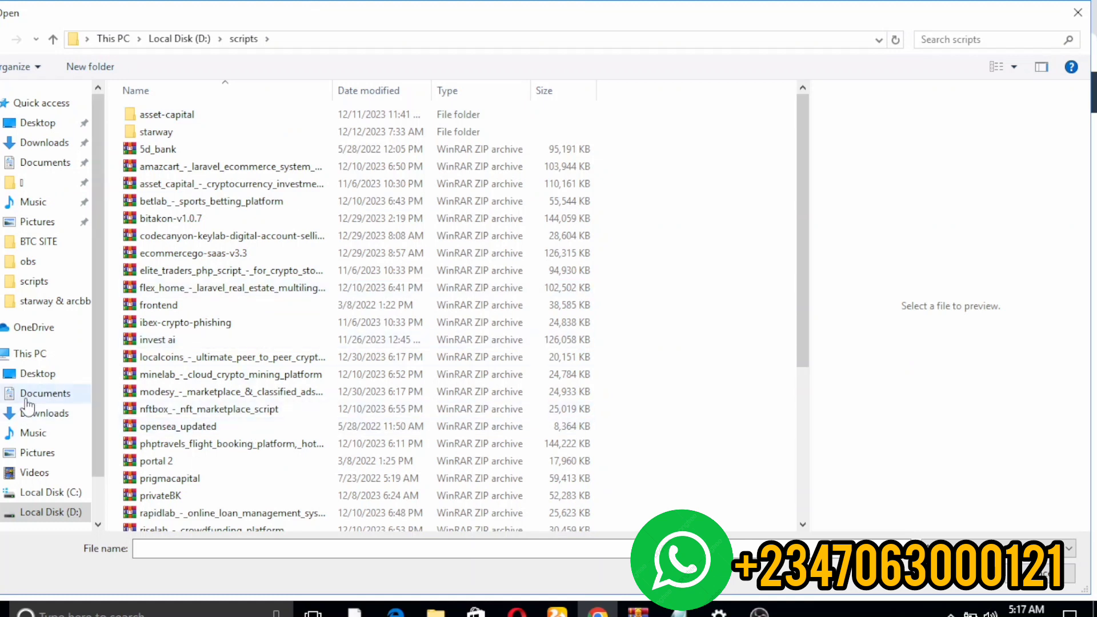
# - Upload rapidlab_-_online_loan_management_system.zip (25.02 MB) into loanapp and return to the folder listing
pyautogui.click(148, 517)
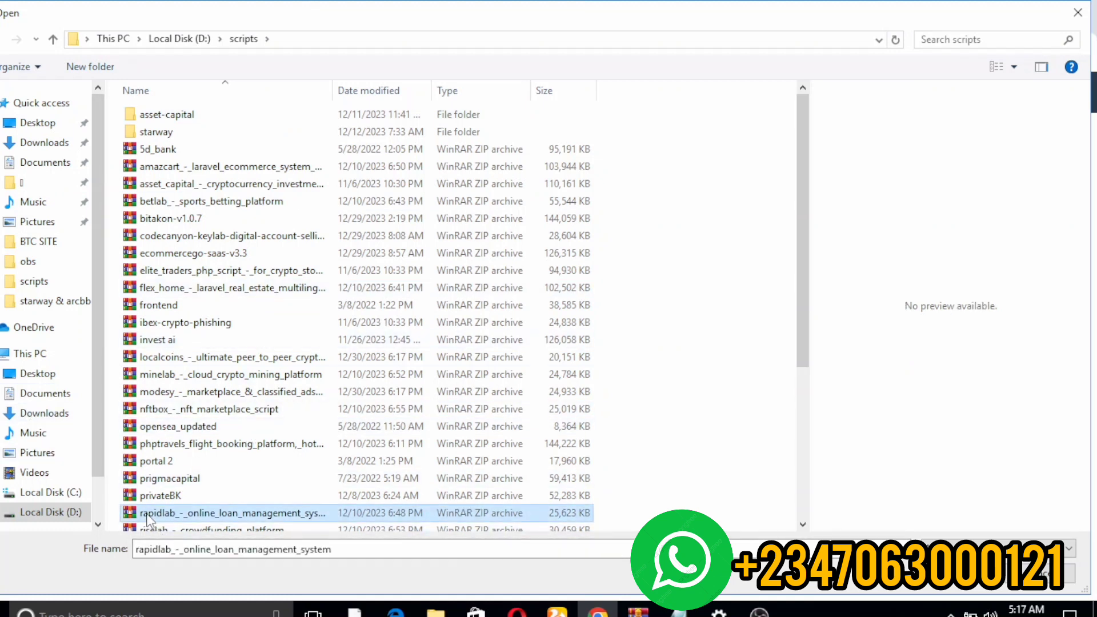
pyautogui.click(963, 574)
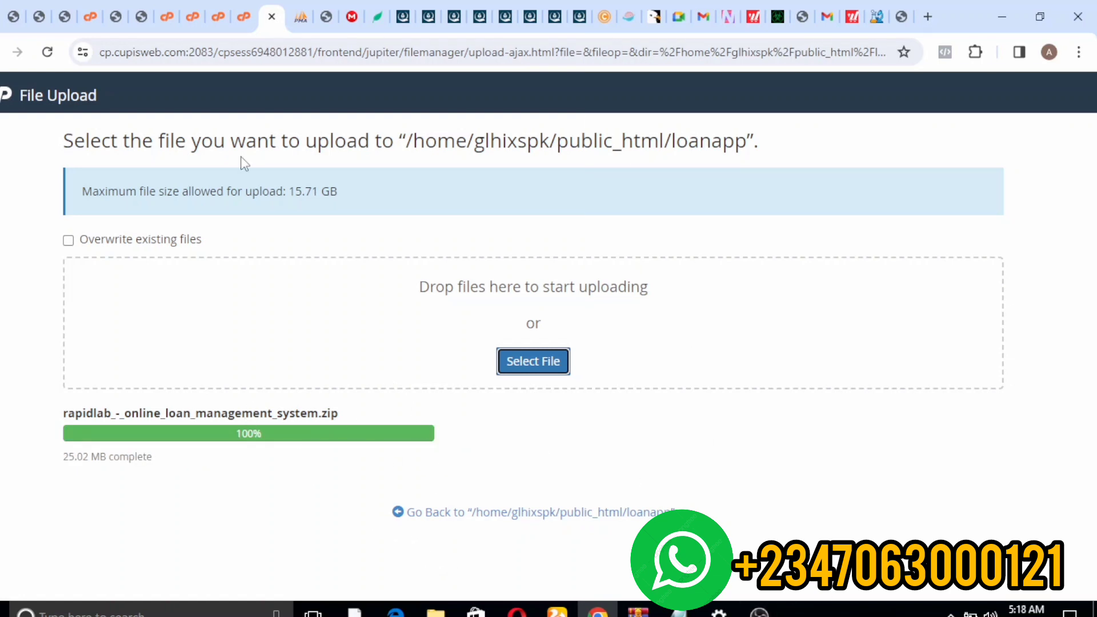
pyautogui.click(414, 513)
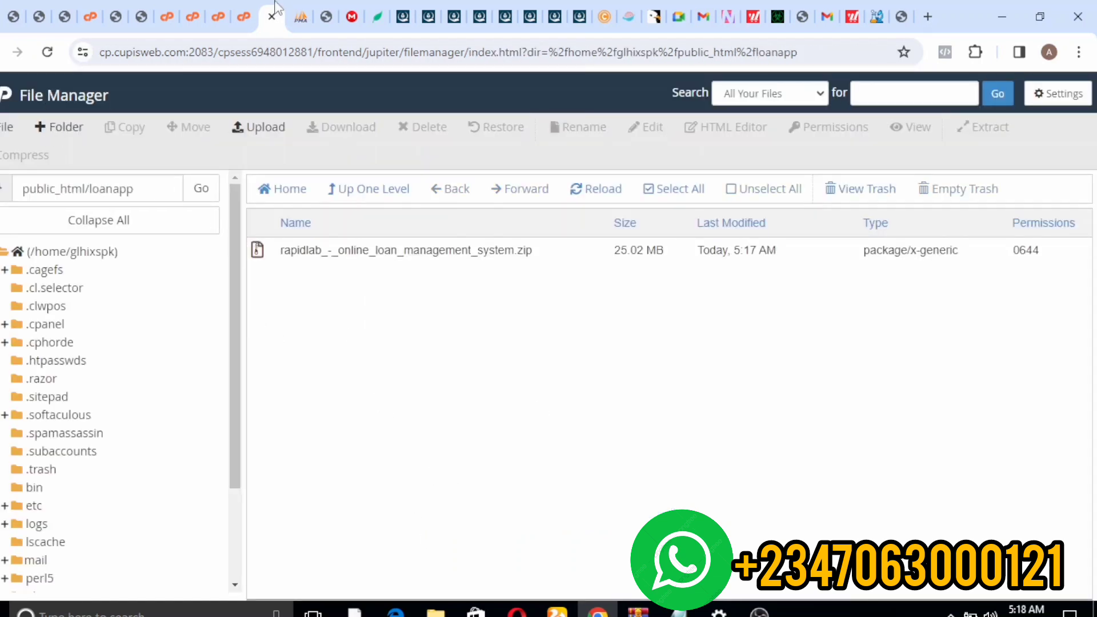
# - Glance at the MEGA drive page, then come back to the loanapp file listing
pyautogui.rightClick(395, 244)
pyautogui.click(350, 17)
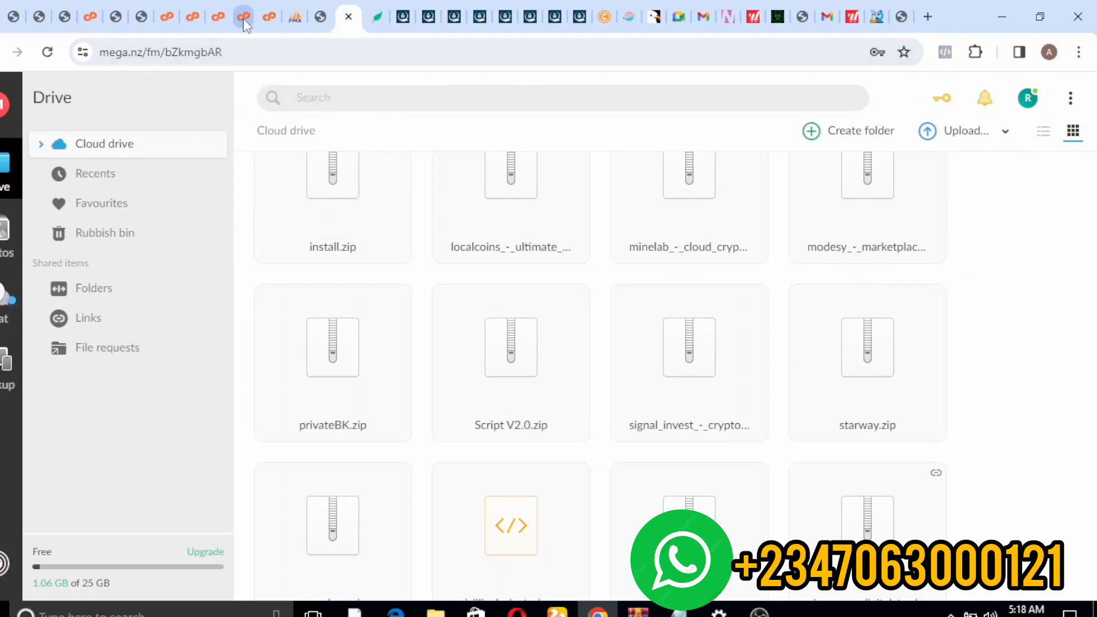
pyautogui.click(262, 18)
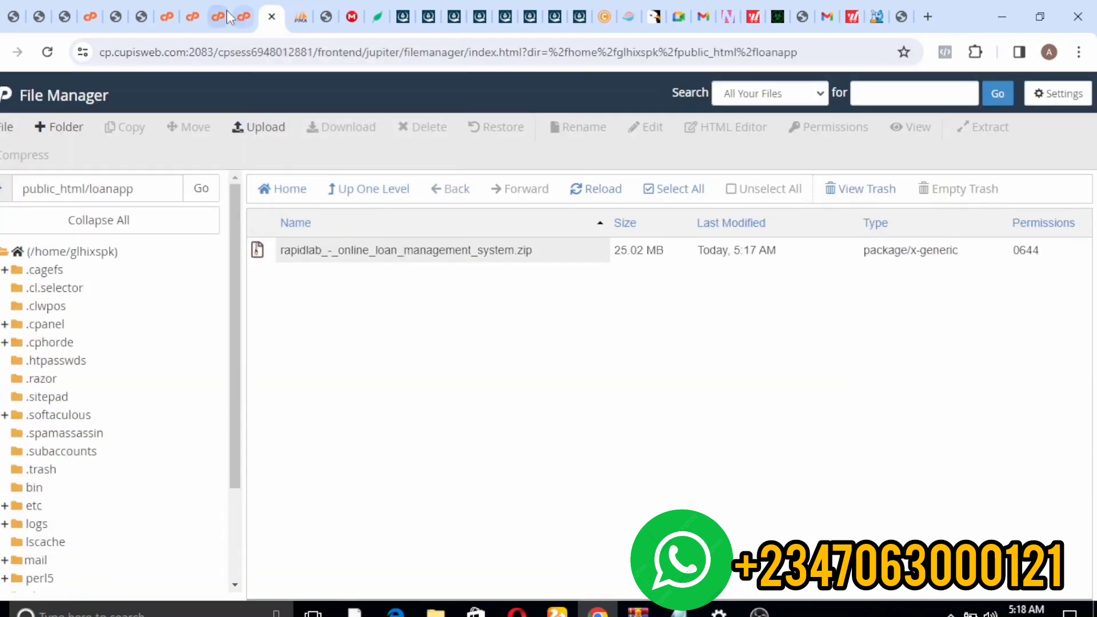
# - Extract the rapidlab zip into /public_html/loanapp and dismiss the extraction results
pyautogui.click(399, 250)
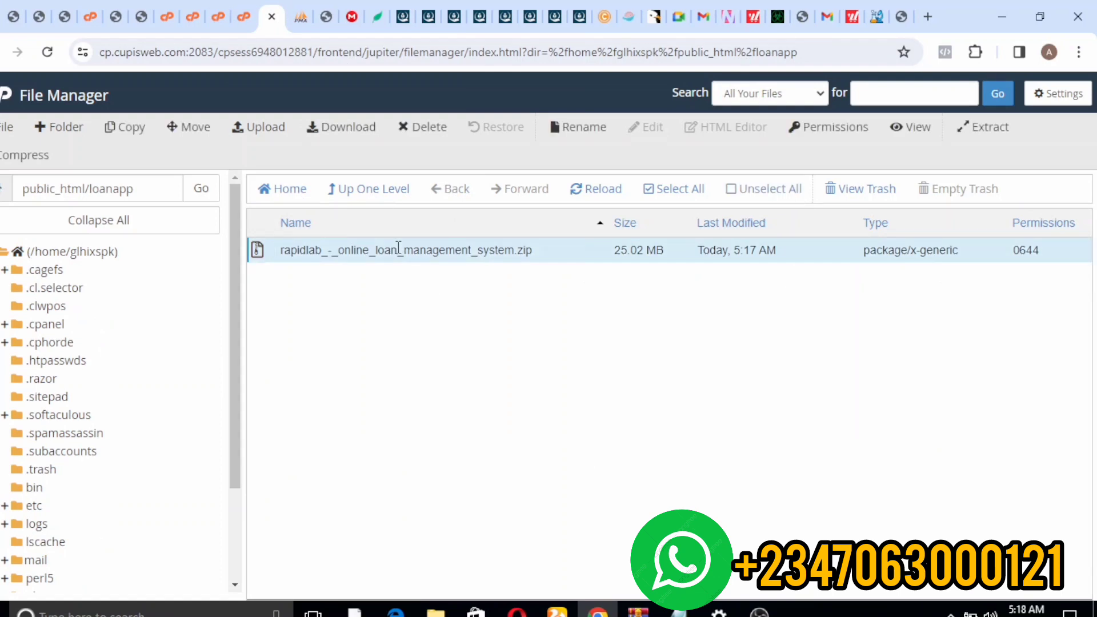
pyautogui.rightClick(398, 249)
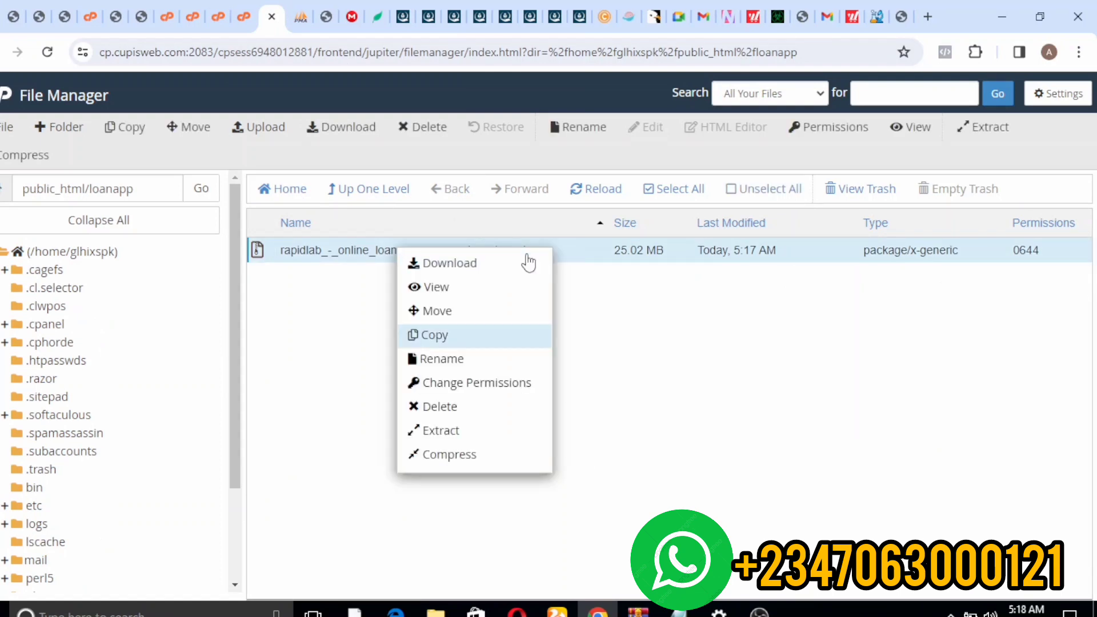
pyautogui.click(469, 435)
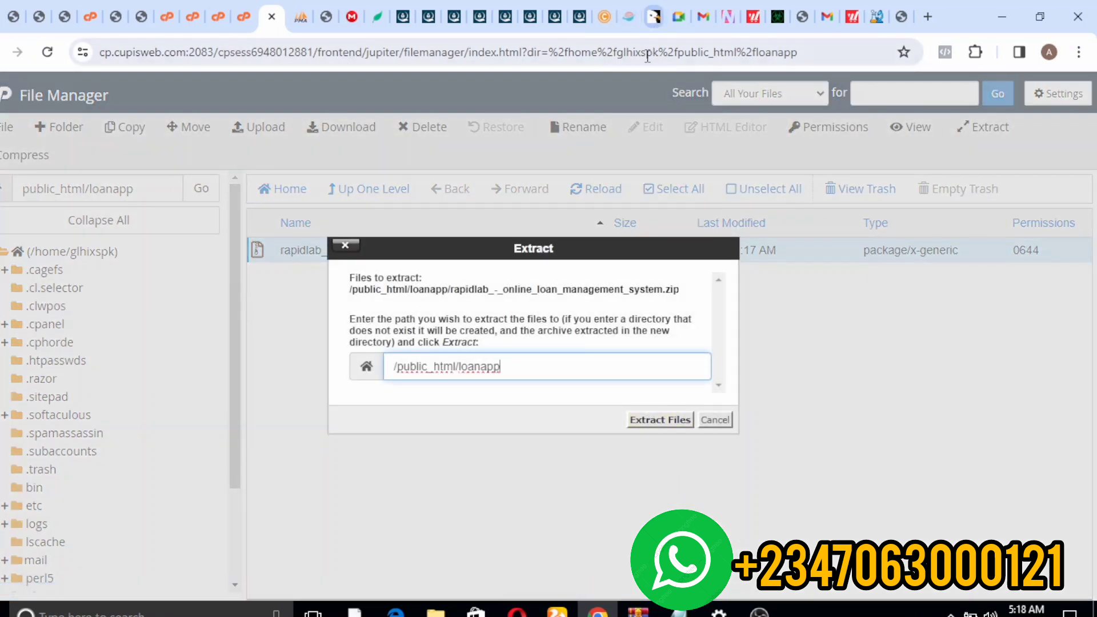
pyautogui.click(657, 407)
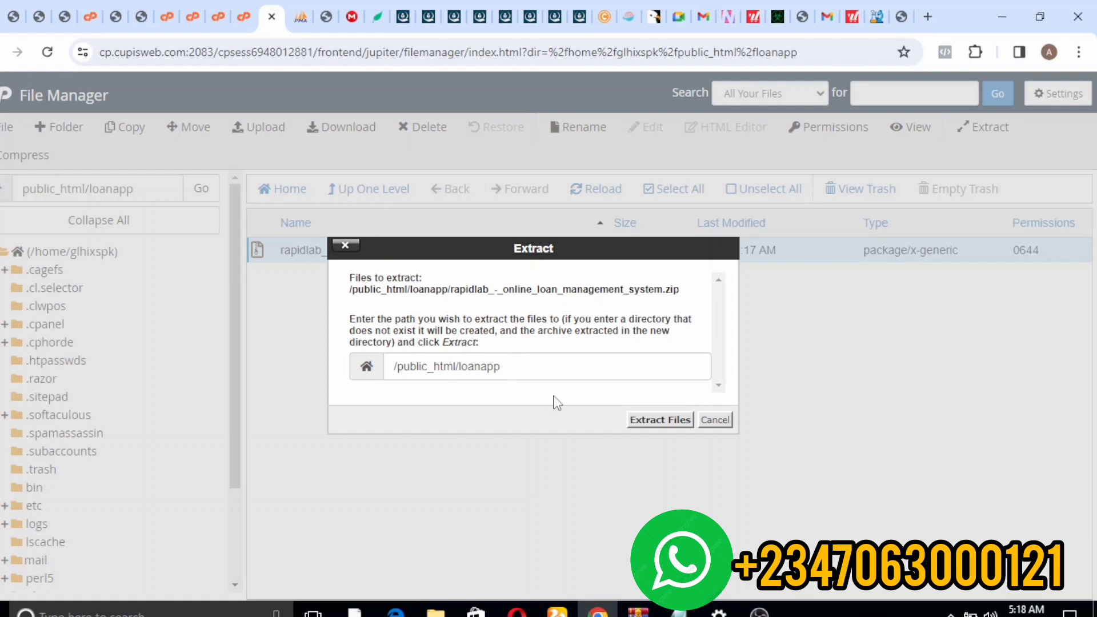
pyautogui.click(660, 421)
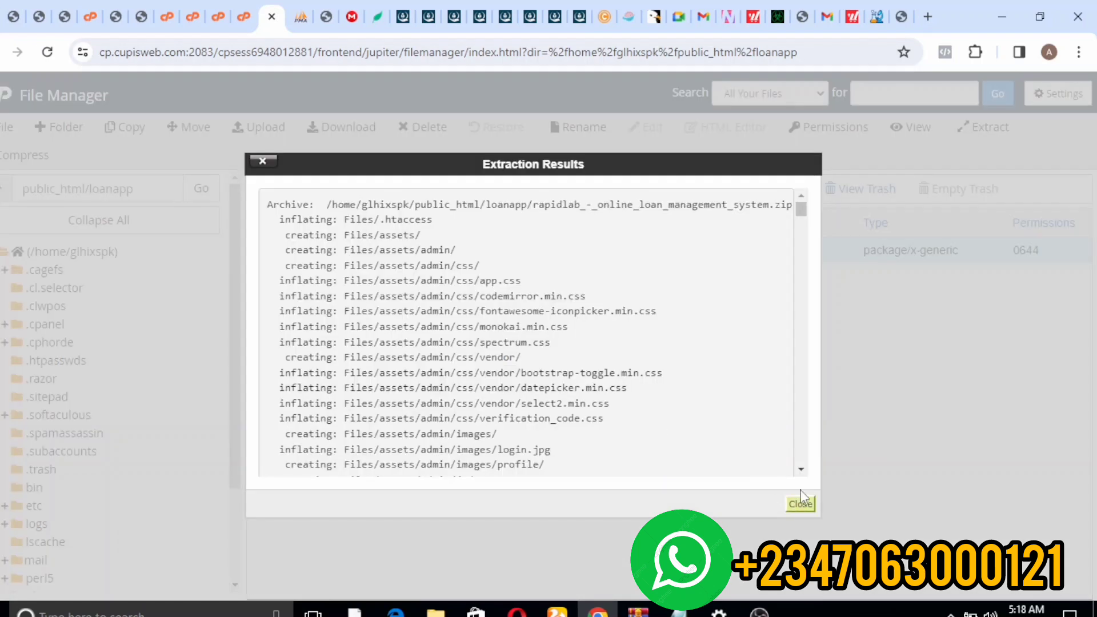
pyautogui.click(801, 504)
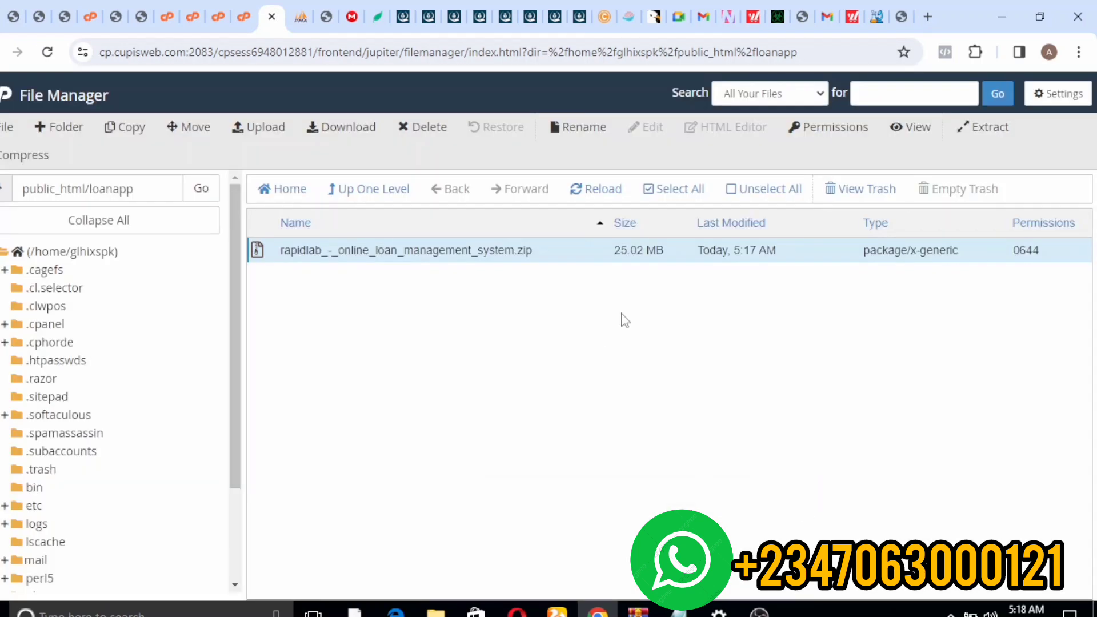
# - Reload, open loanapp/Files/install showing database.sql and index.php, and select the folder path
pyautogui.click(598, 193)
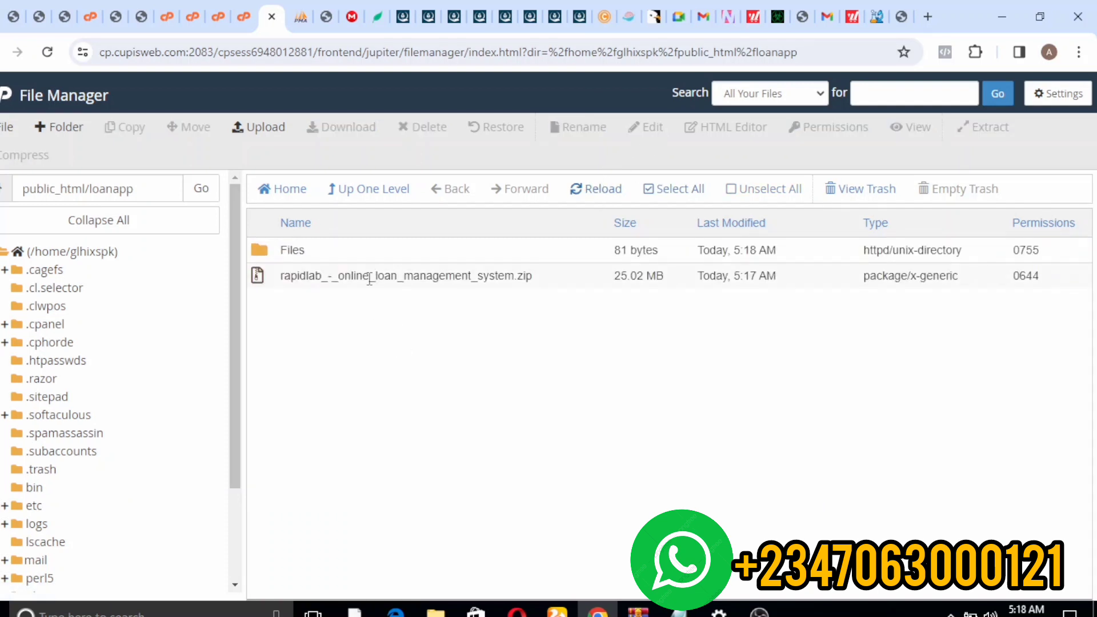
pyautogui.click(369, 280)
pyautogui.doubleClick(263, 249)
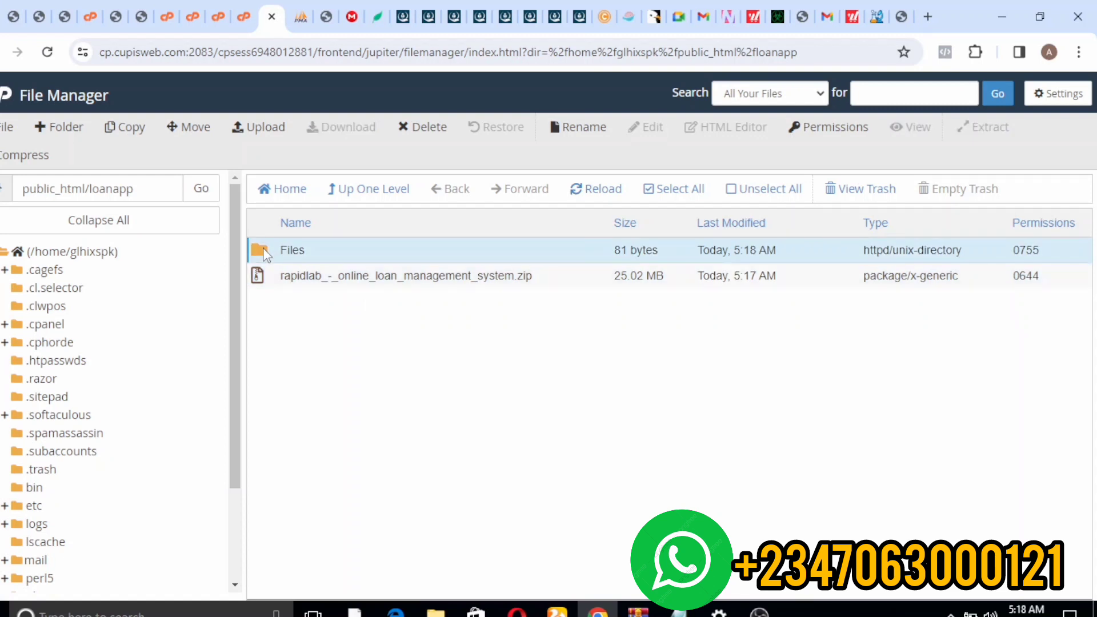
pyautogui.doubleClick(263, 249)
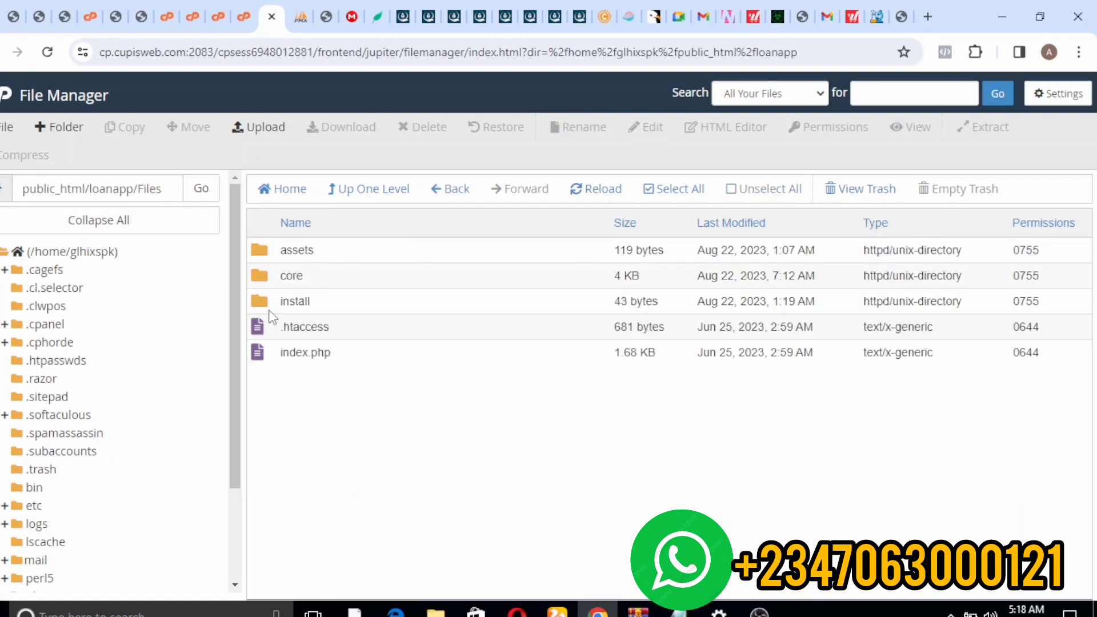
pyautogui.click(264, 303)
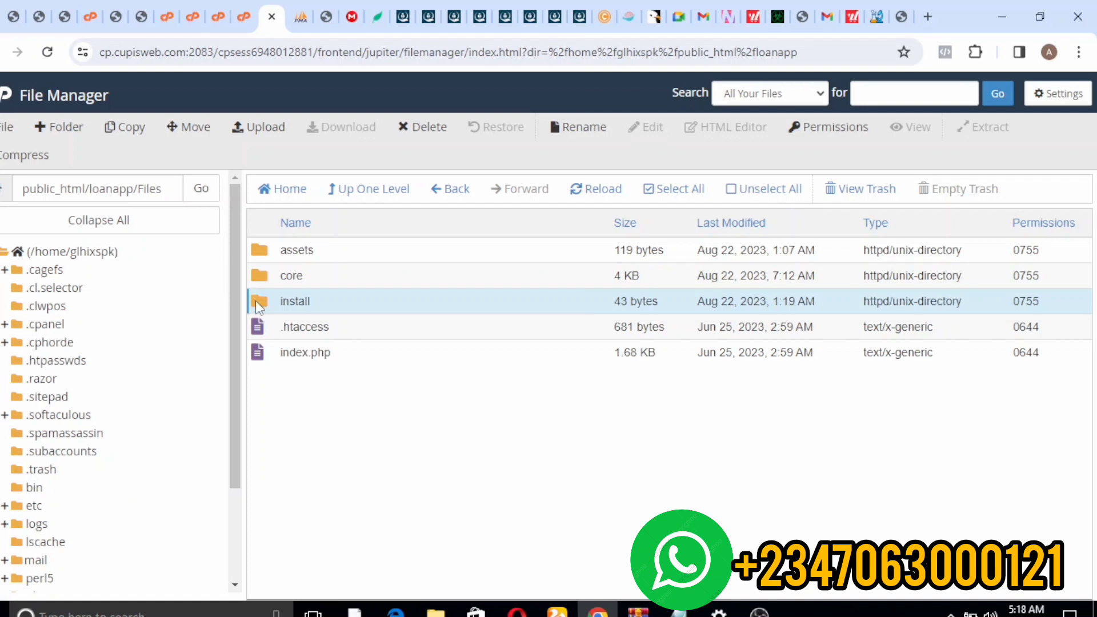
pyautogui.doubleClick(256, 301)
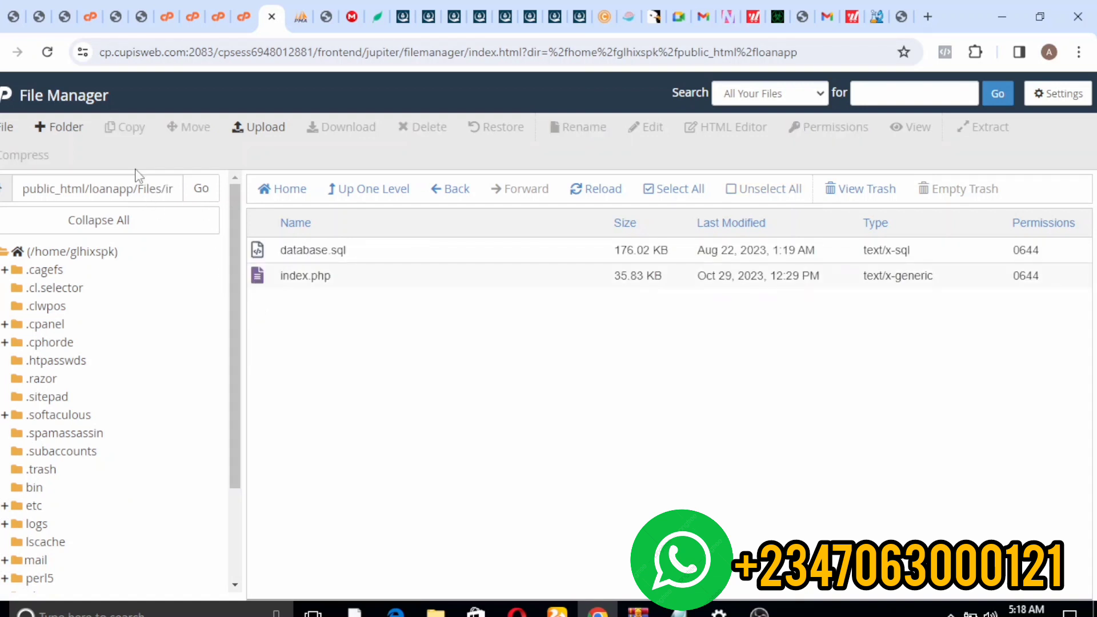
pyautogui.moveTo(90, 190); pyautogui.dragTo(321, 189)
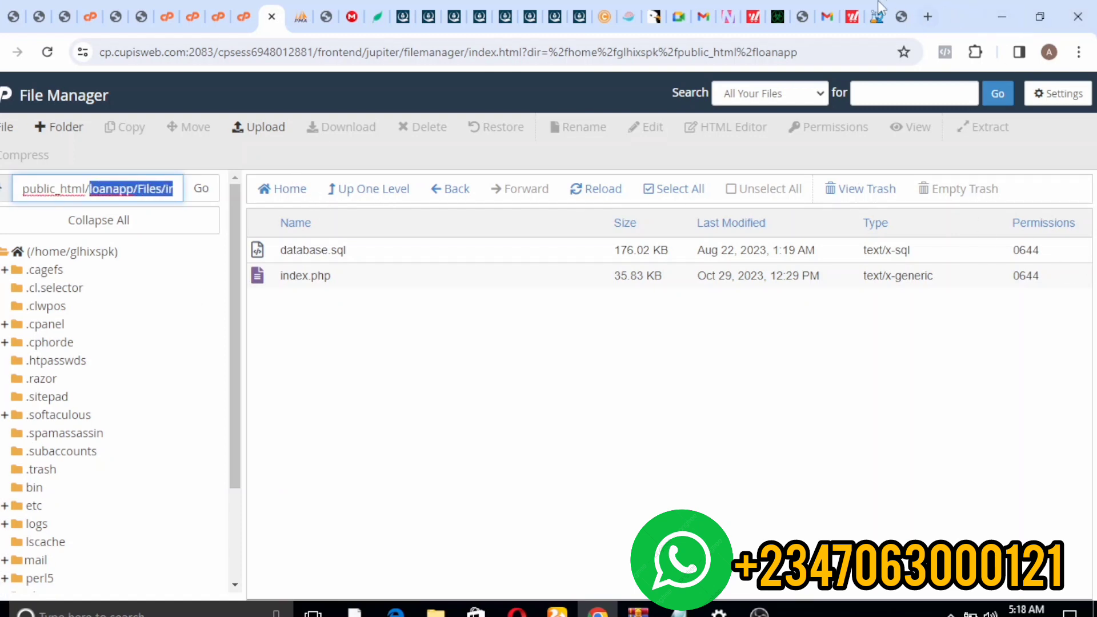
# - Replace the checkout tab's URL with oakonlinebank.com by typing 'oa' to autocomplete
pyautogui.click(927, 16)
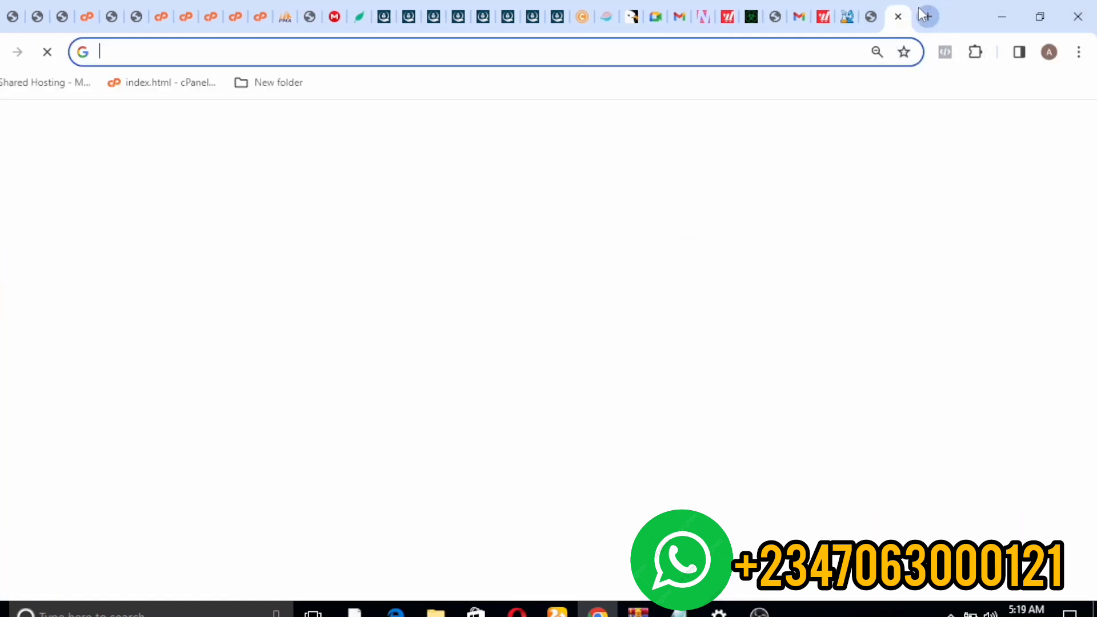
pyautogui.click(871, 17)
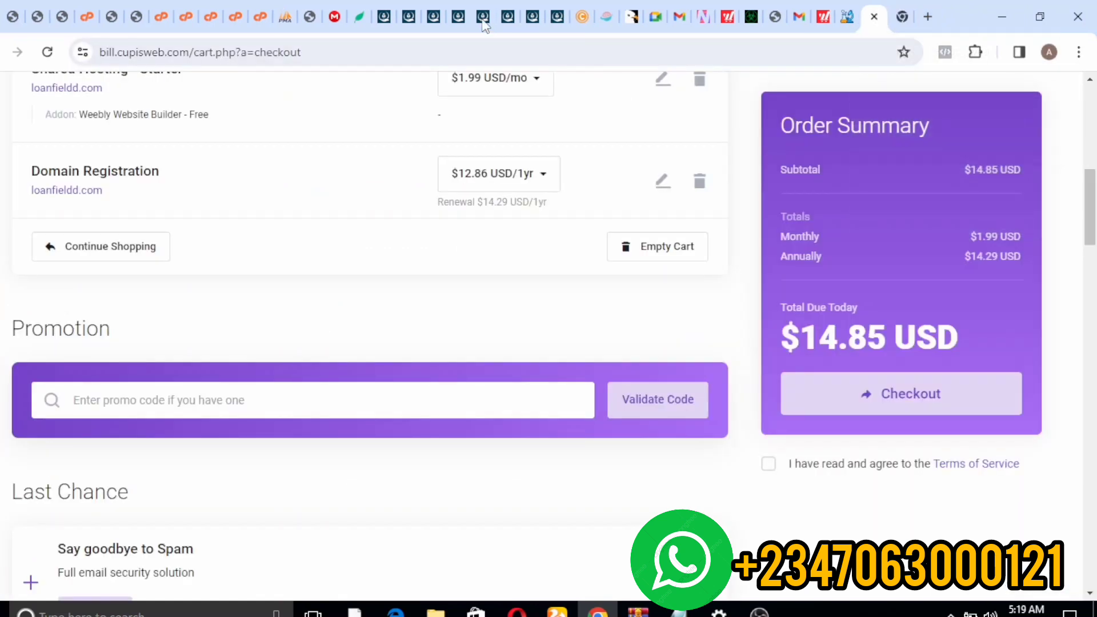
pyautogui.click(450, 46)
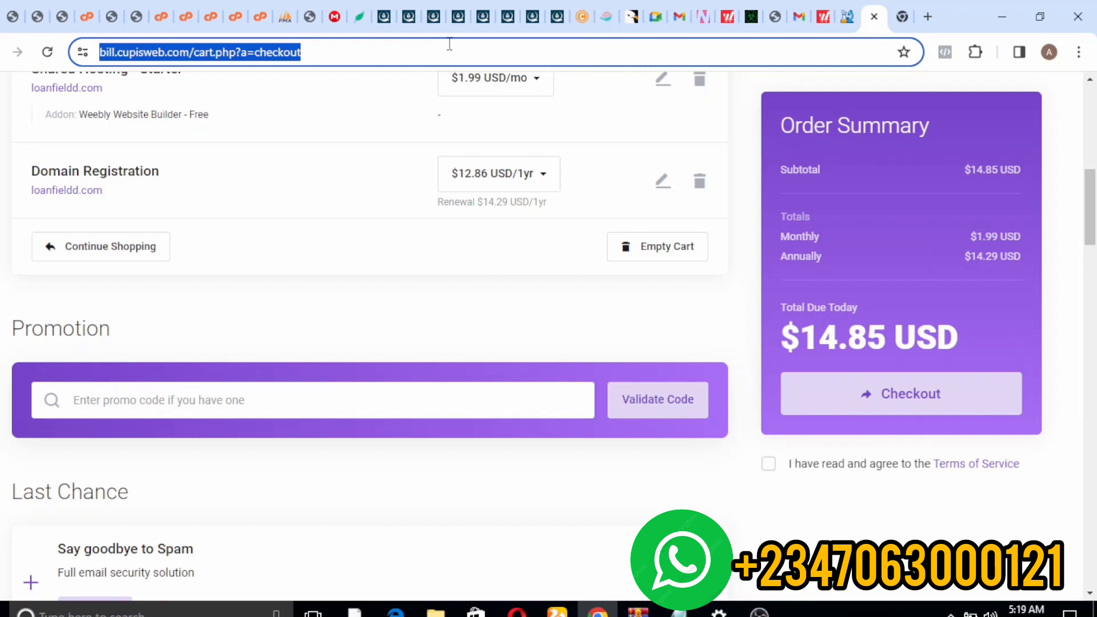
pyautogui.press('BackSpace')
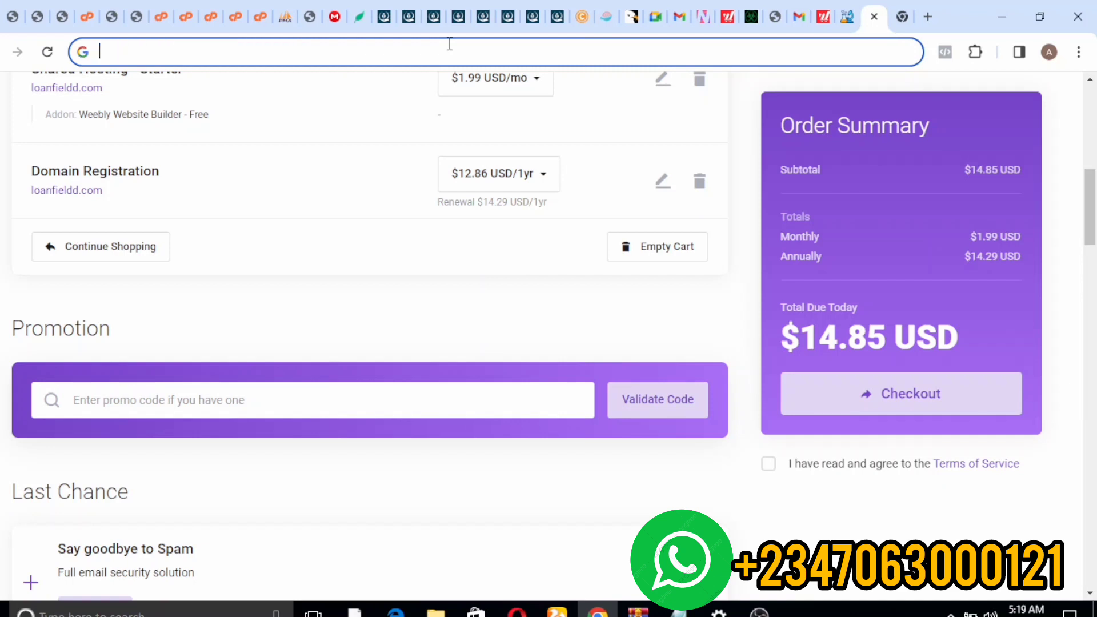
pyautogui.write('oa')
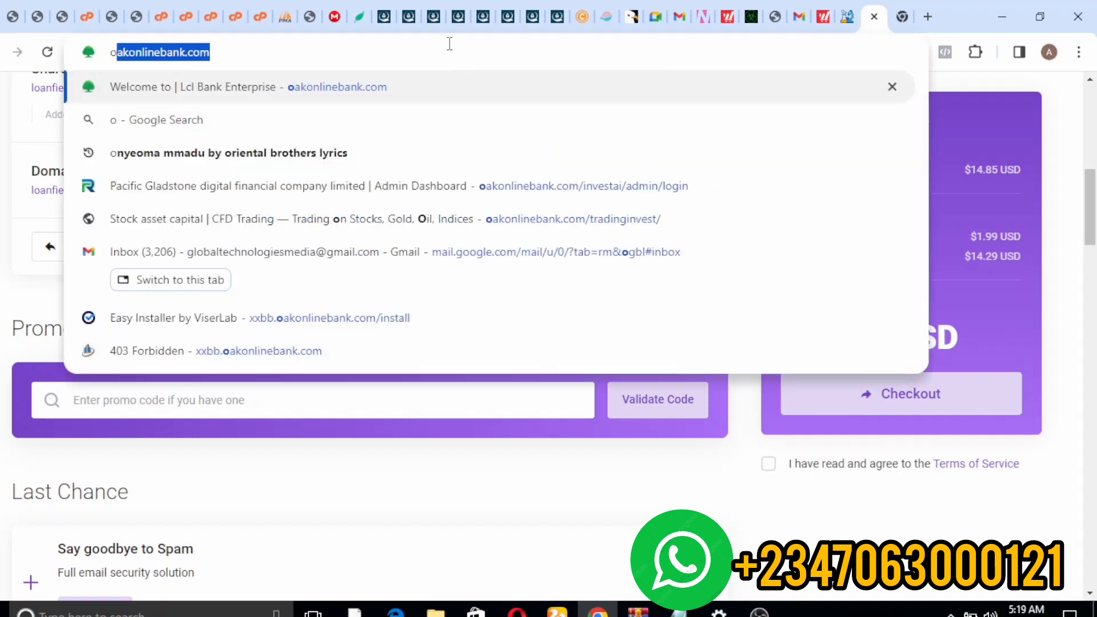
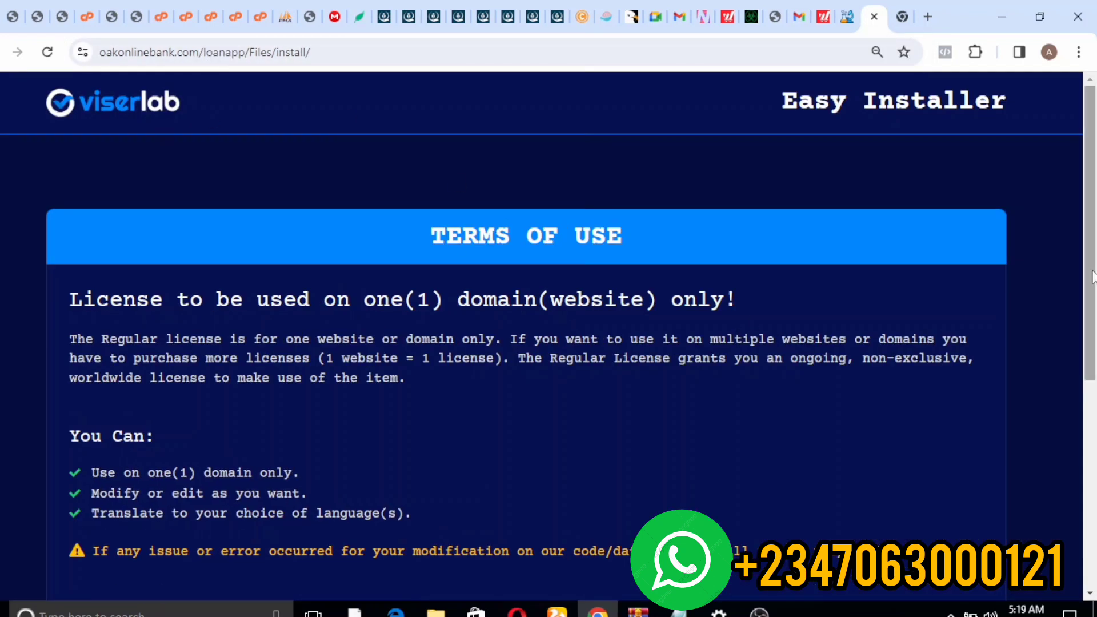
# - Accept the Viserlab installer licence and review the requirements flagging five folders needing 0775
pyautogui.moveTo(1094, 252); pyautogui.dragTo(1093, 457)
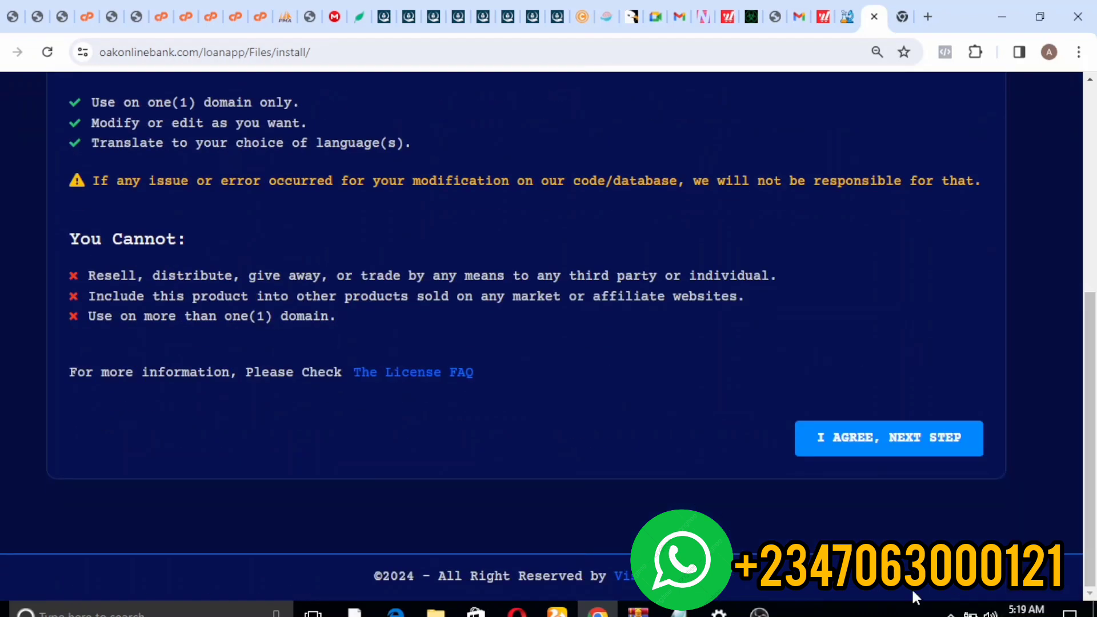
pyautogui.click(848, 451)
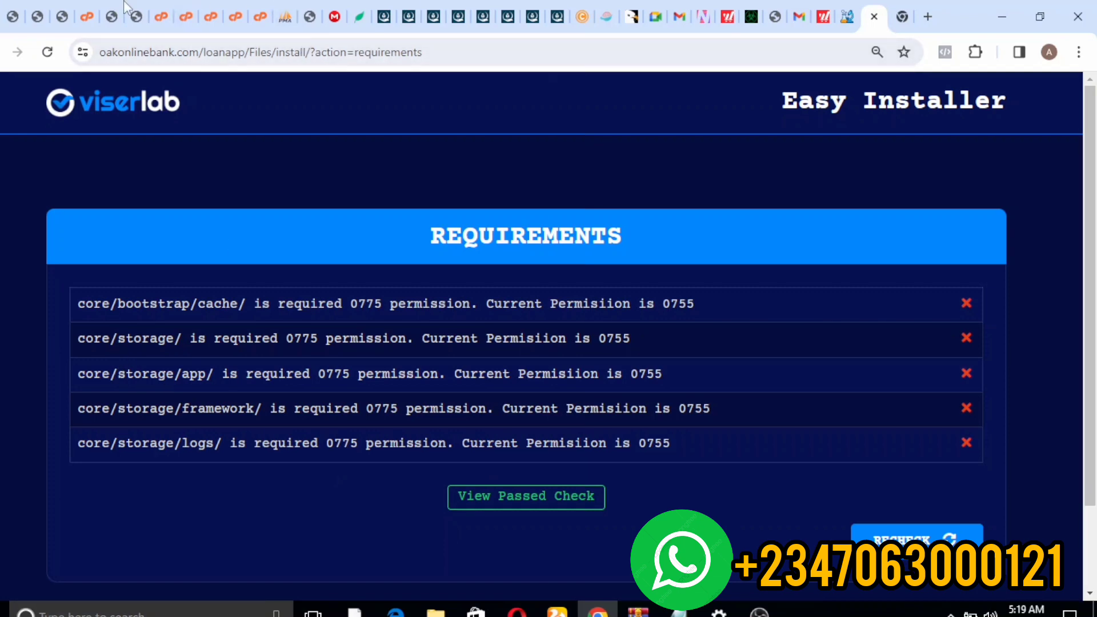
pyautogui.click(260, 16)
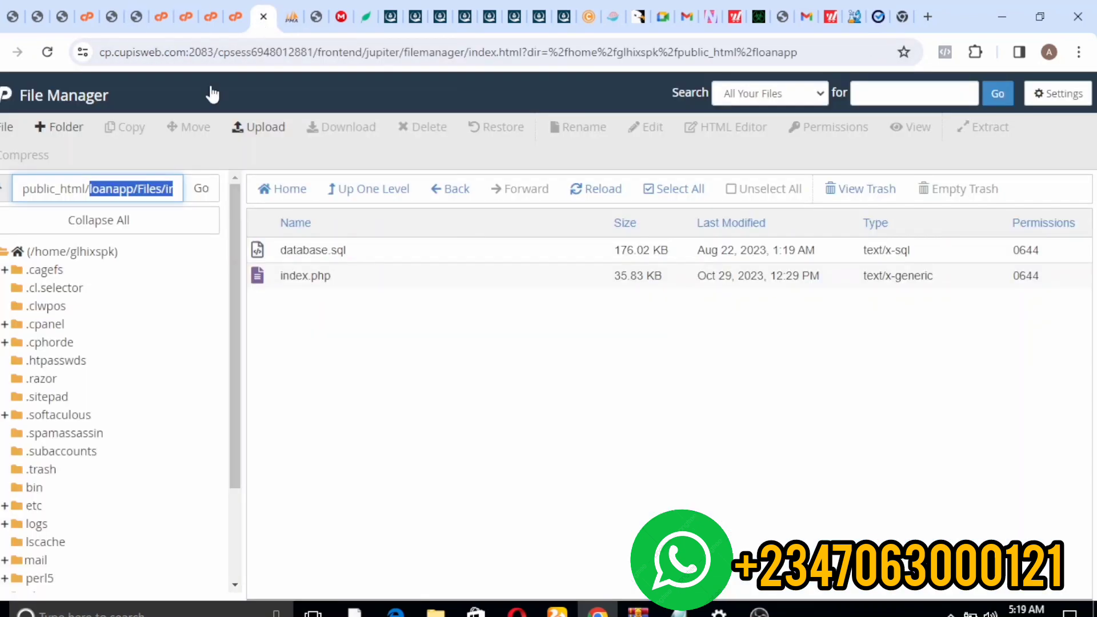
# - Go up from install to public_html and open loanapp's Files folder
pyautogui.click(282, 306)
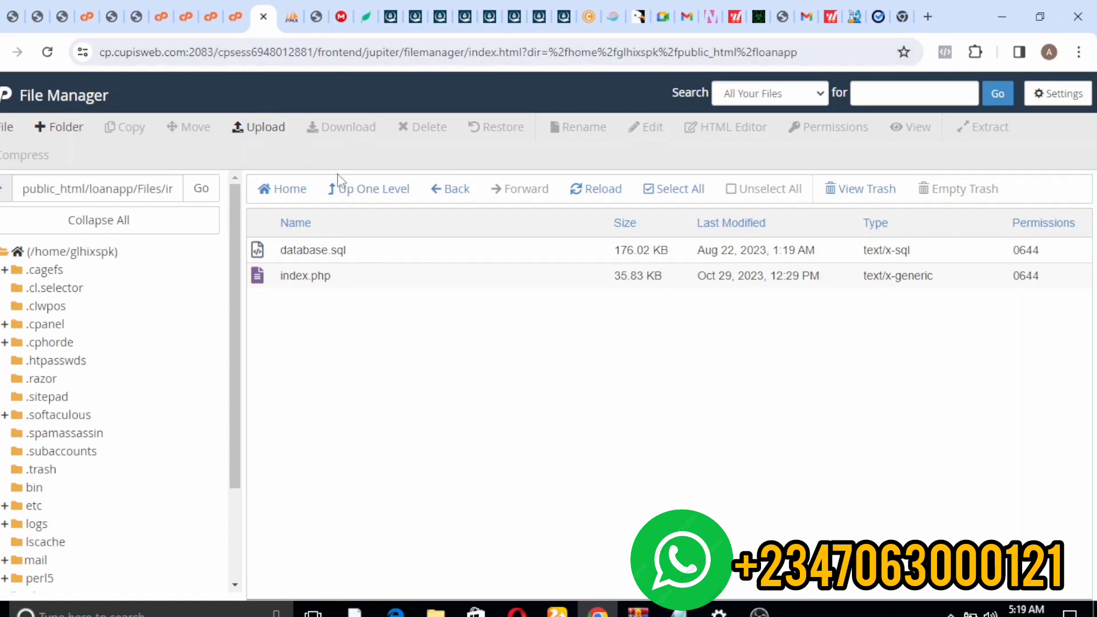
pyautogui.click(331, 194)
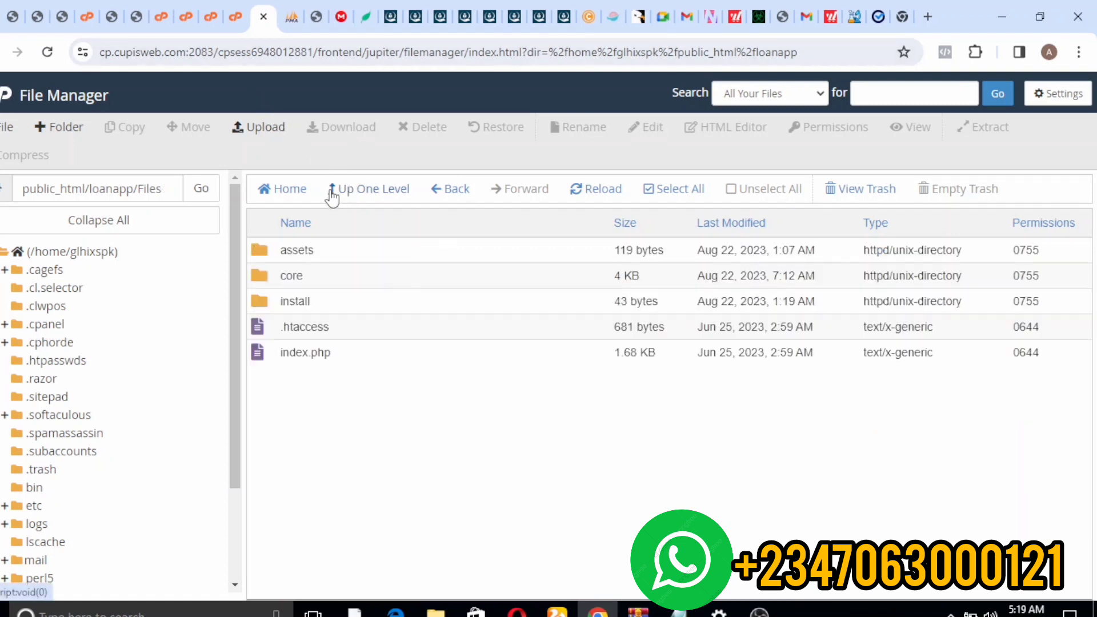
pyautogui.click(332, 195)
pyautogui.click(332, 195)
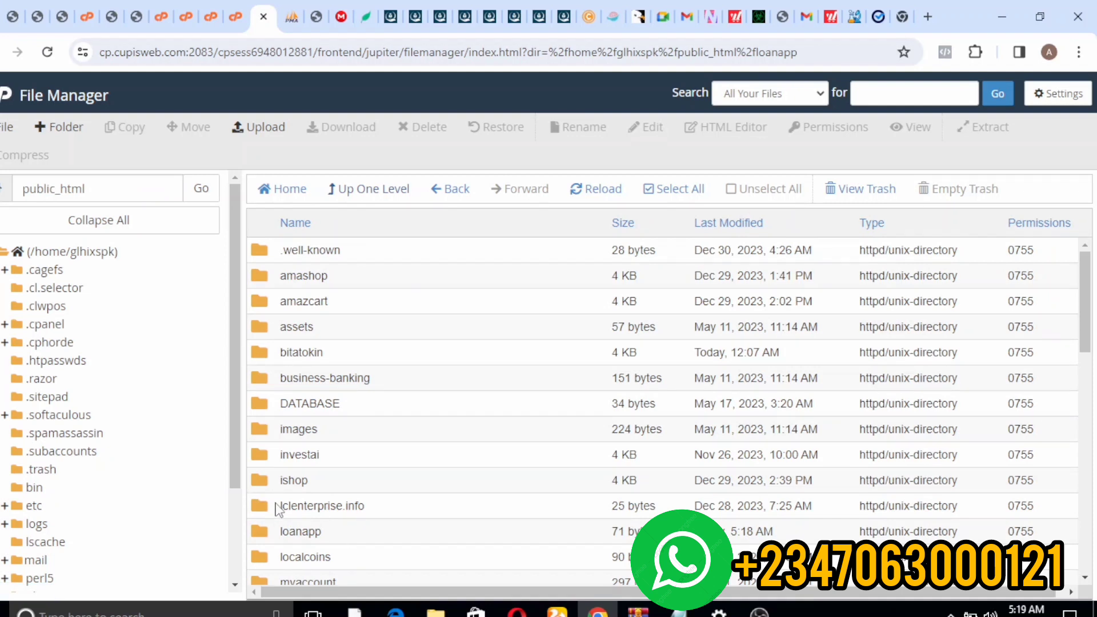
pyautogui.doubleClick(269, 536)
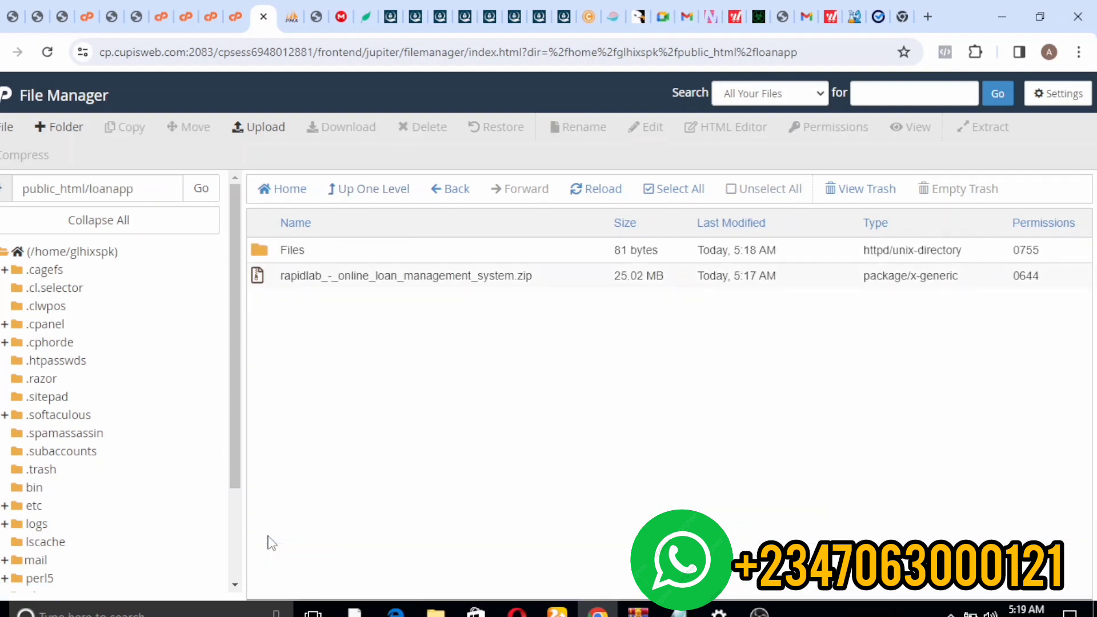
pyautogui.doubleClick(264, 257)
pyautogui.doubleClick(265, 260)
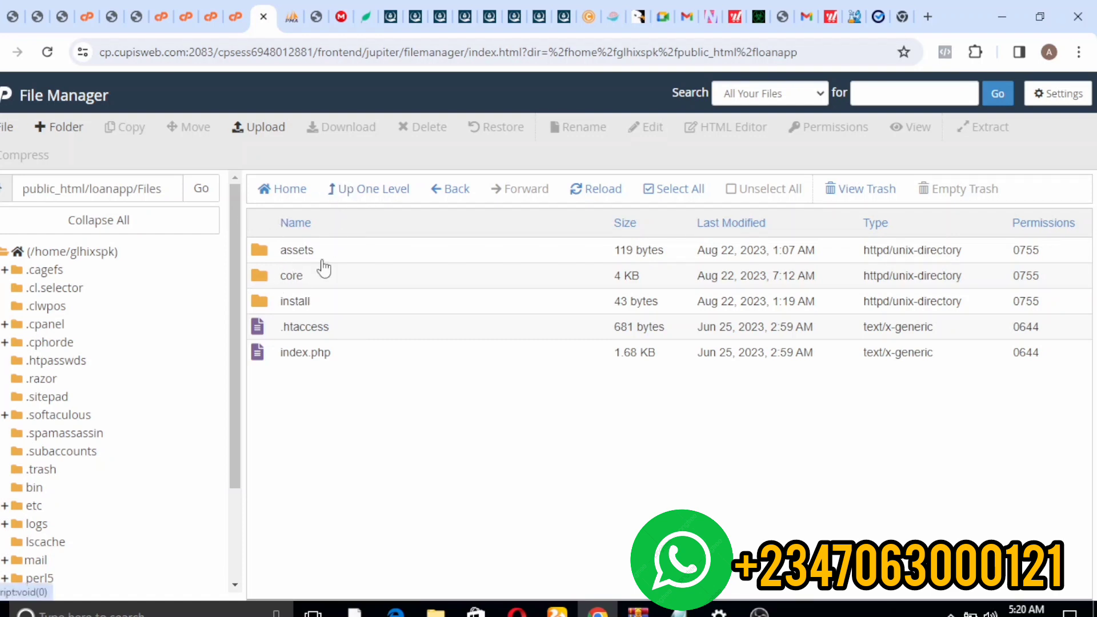
# - Open the core folder, then bootstrap, and select its cache folder
pyautogui.doubleClick(257, 300)
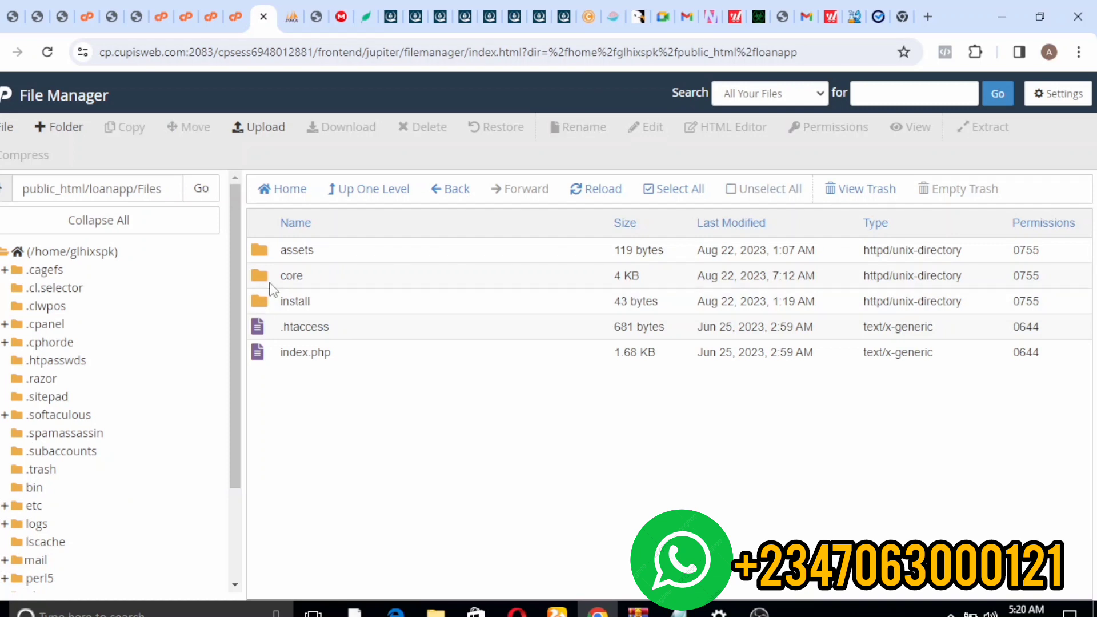
pyautogui.click(260, 271)
pyautogui.click(260, 271)
pyautogui.click(261, 270)
pyautogui.doubleClick(261, 276)
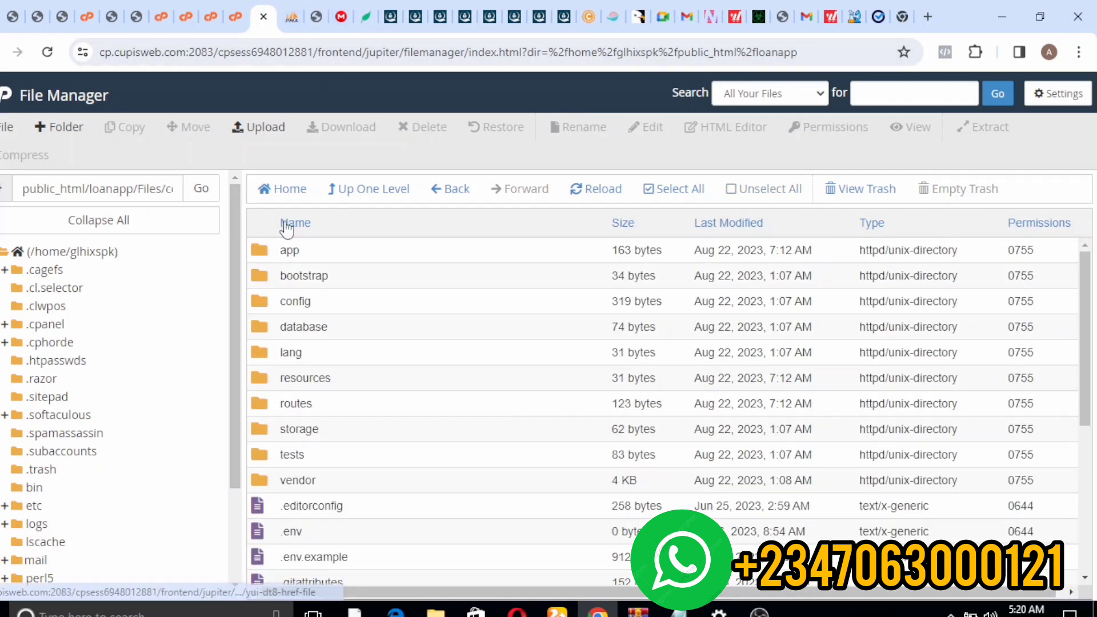
pyautogui.doubleClick(270, 275)
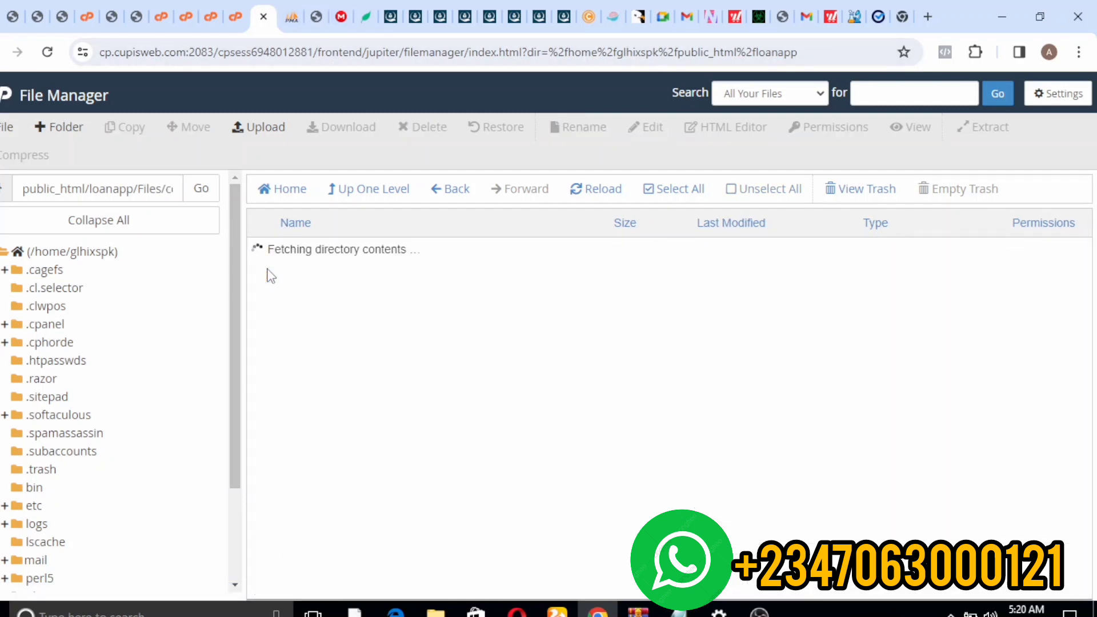
pyautogui.click(271, 246)
# - Set the bootstrap cache folder's permissions to 0775
pyautogui.rightClick(271, 244)
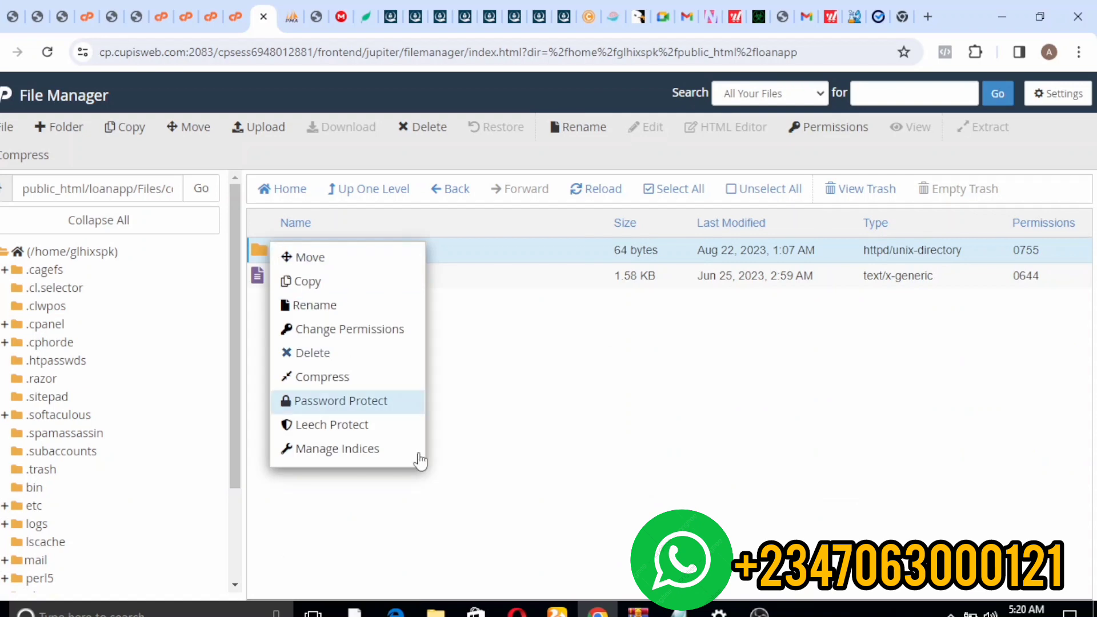
pyautogui.click(305, 329)
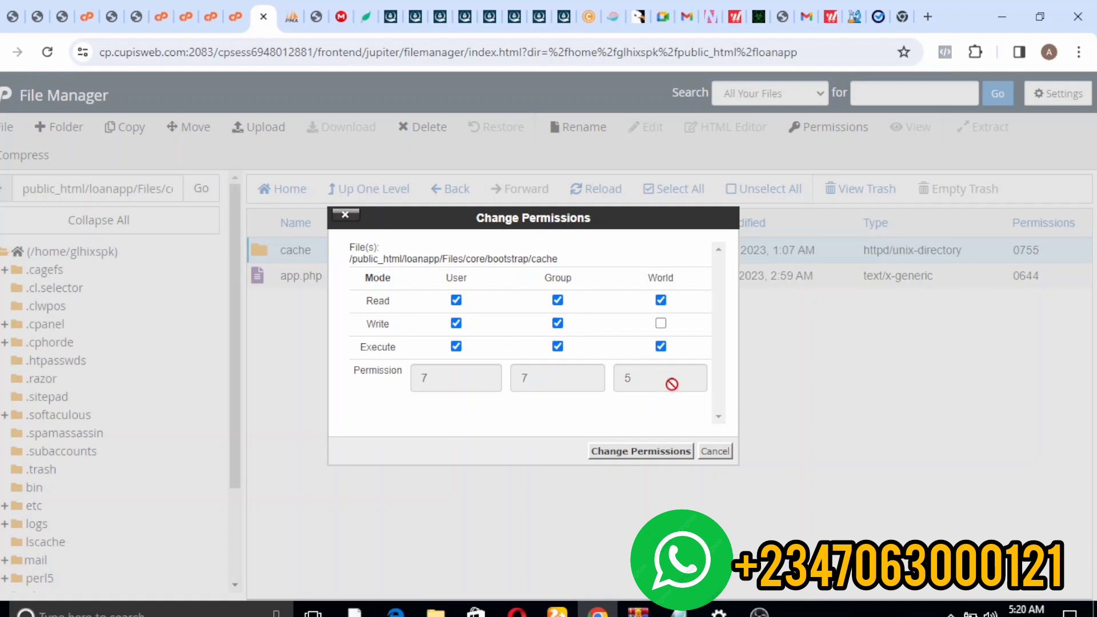
pyautogui.click(602, 456)
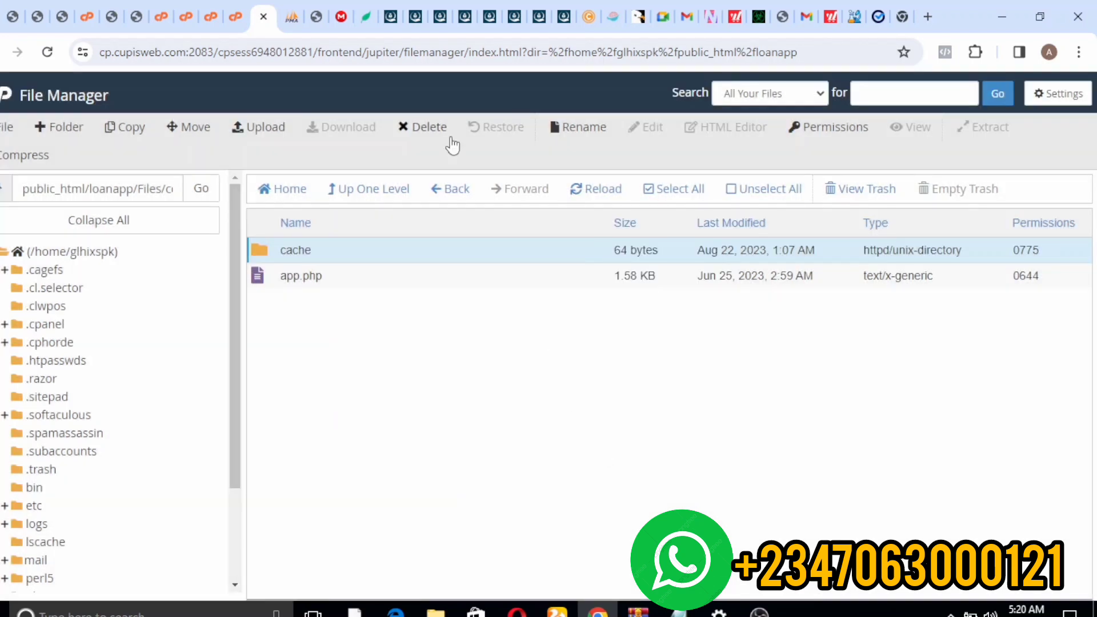
# - Back in core, give the storage folder group write access for 0775 permissions
pyautogui.click(384, 188)
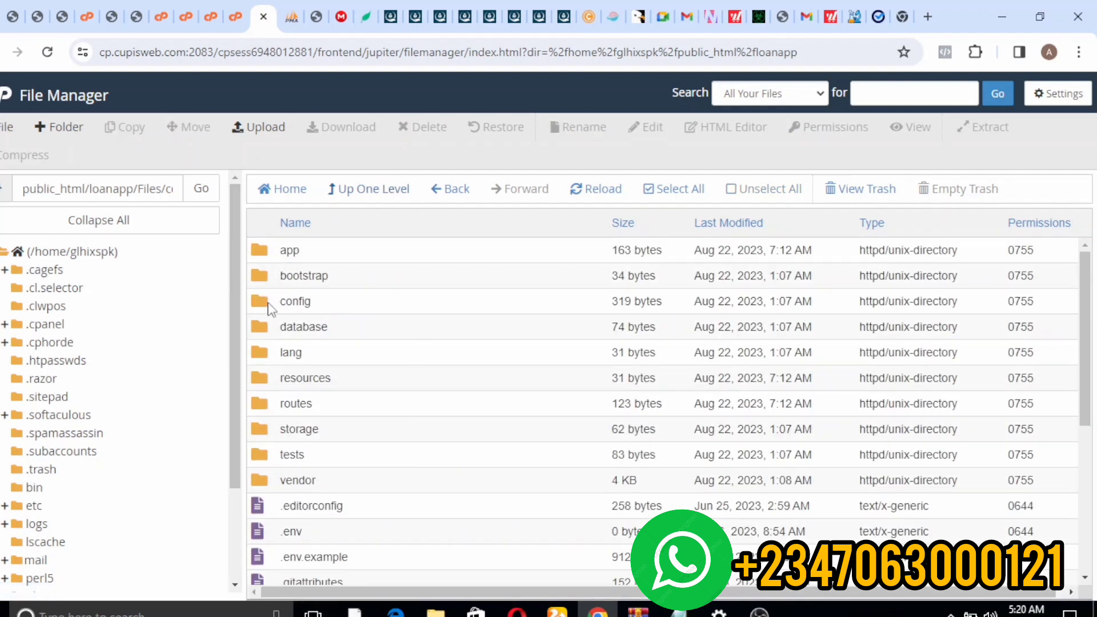
pyautogui.click(262, 450)
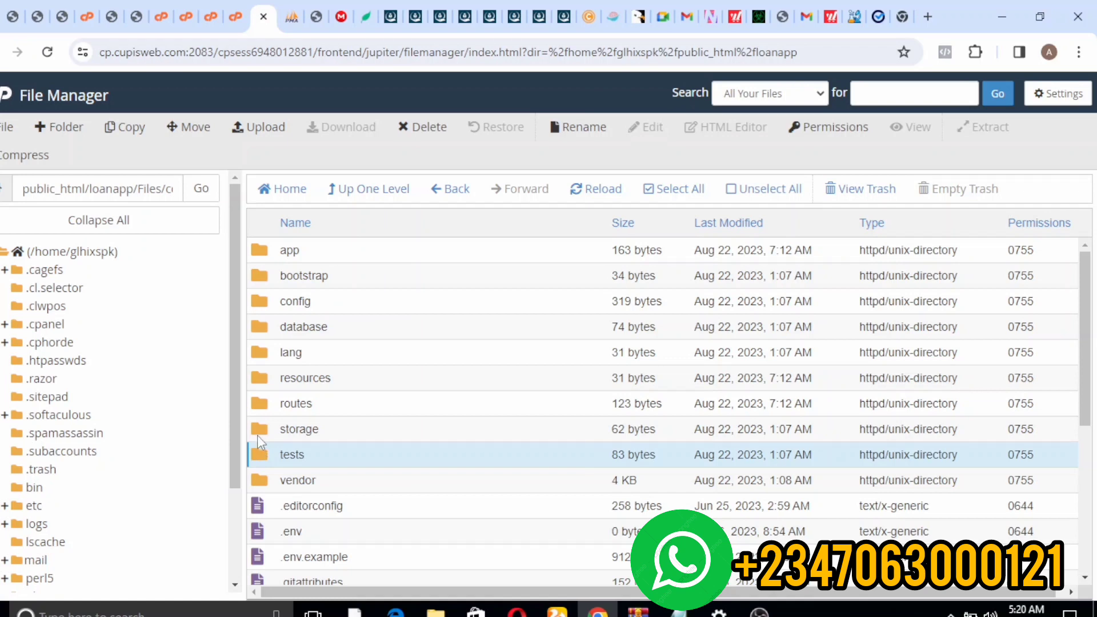
pyautogui.click(258, 436)
pyautogui.rightClick(257, 436)
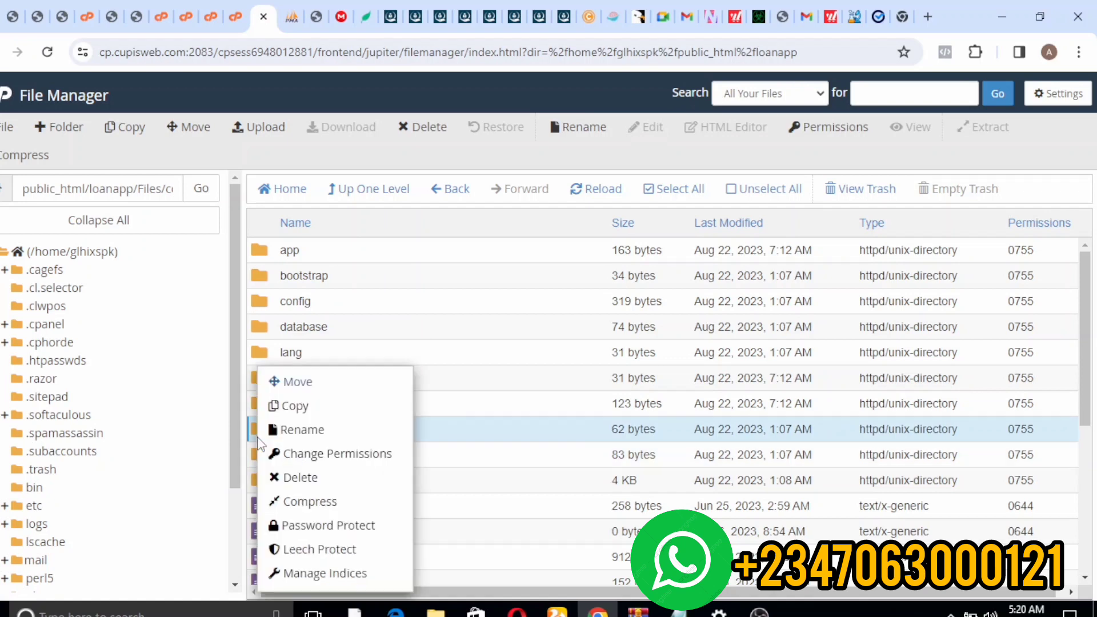
pyautogui.click(311, 466)
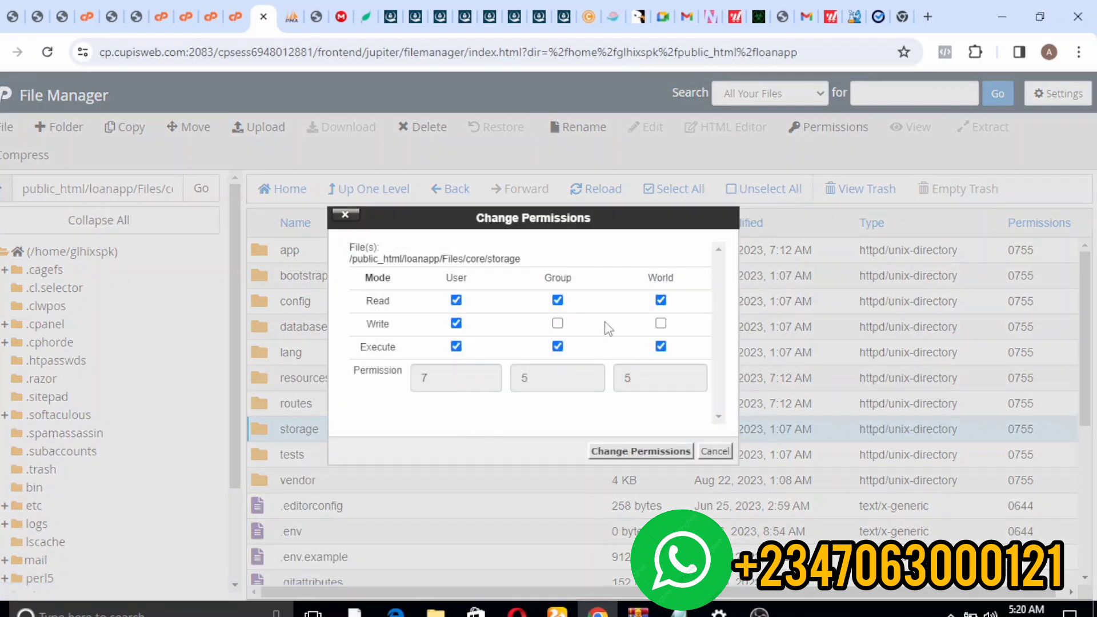
pyautogui.click(558, 323)
pyautogui.click(604, 459)
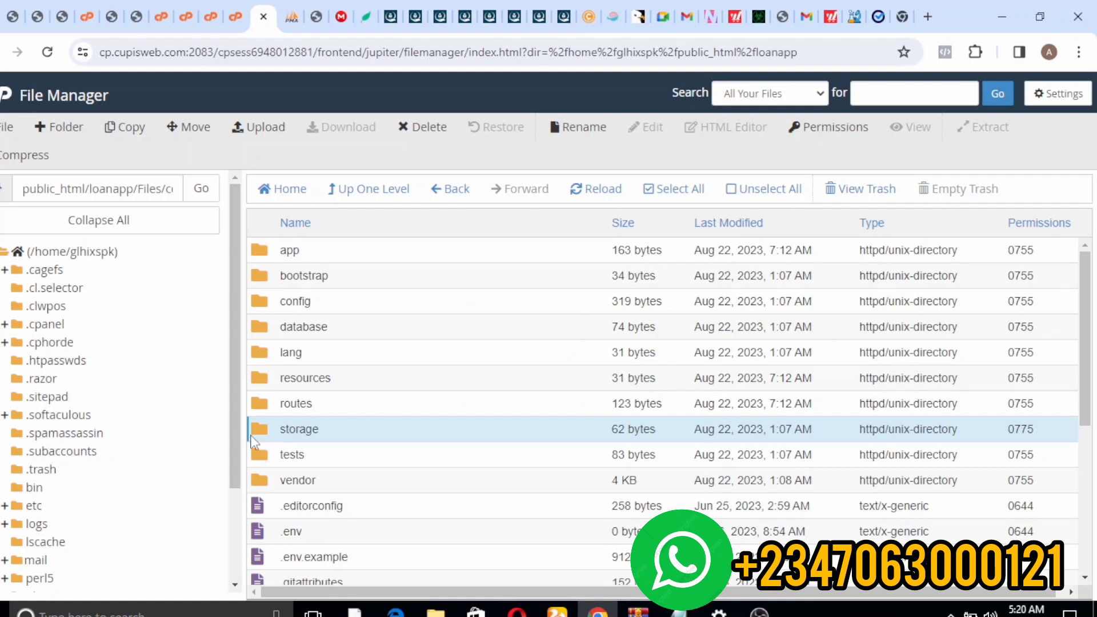
# - Dismiss the 'Source and Destination are the Same' file operation failure alert
pyautogui.click(250, 451)
pyautogui.click(252, 438)
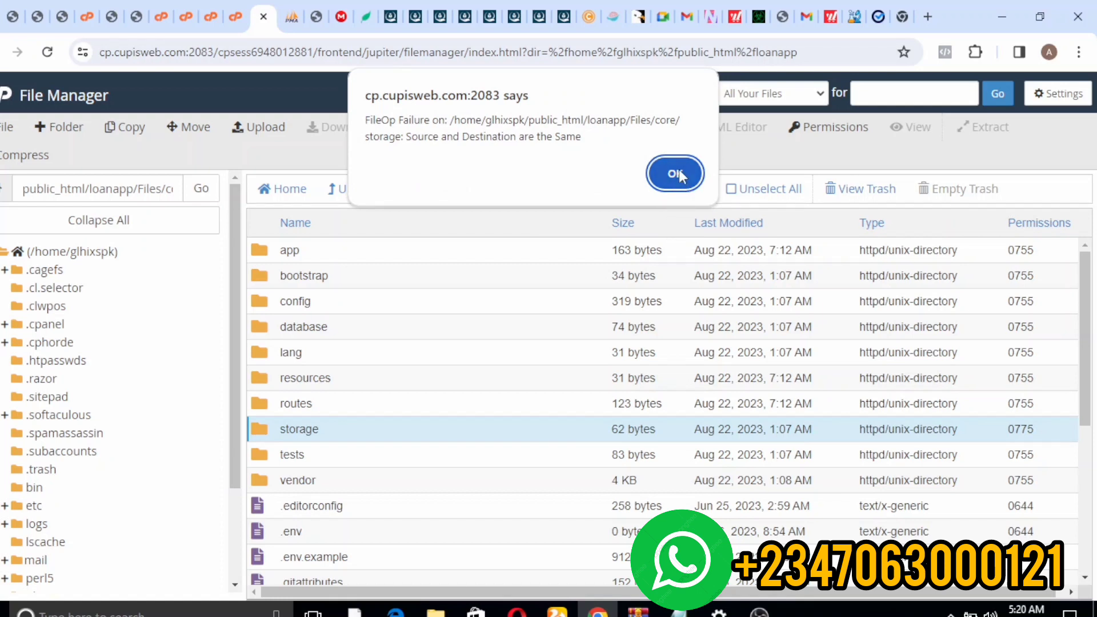
pyautogui.click(679, 171)
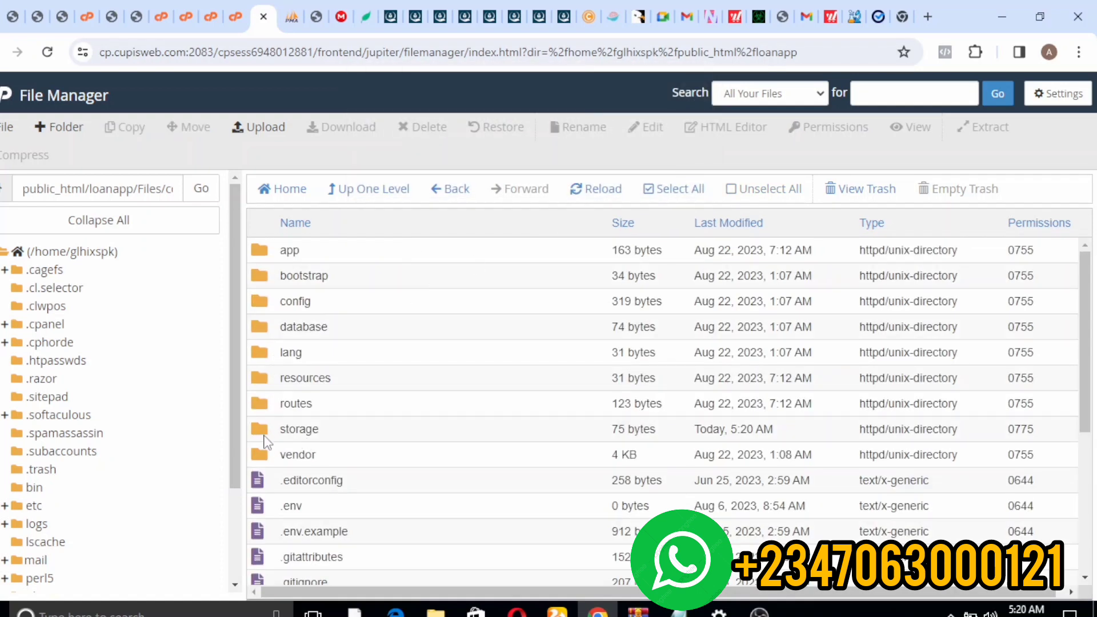
pyautogui.click(263, 444)
pyautogui.doubleClick(264, 445)
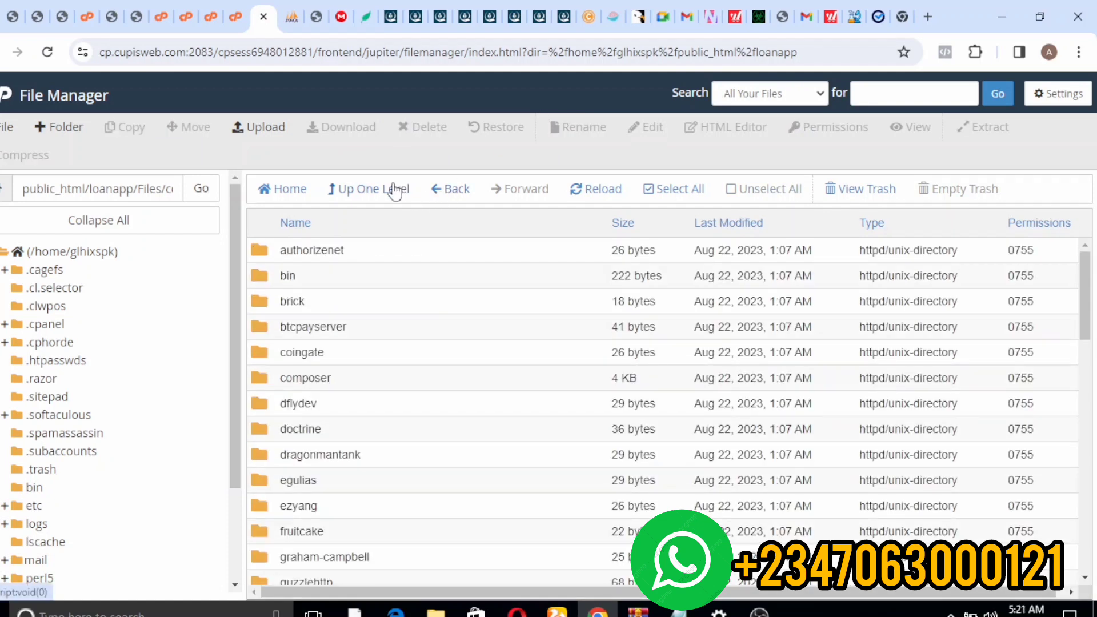
pyautogui.click(393, 190)
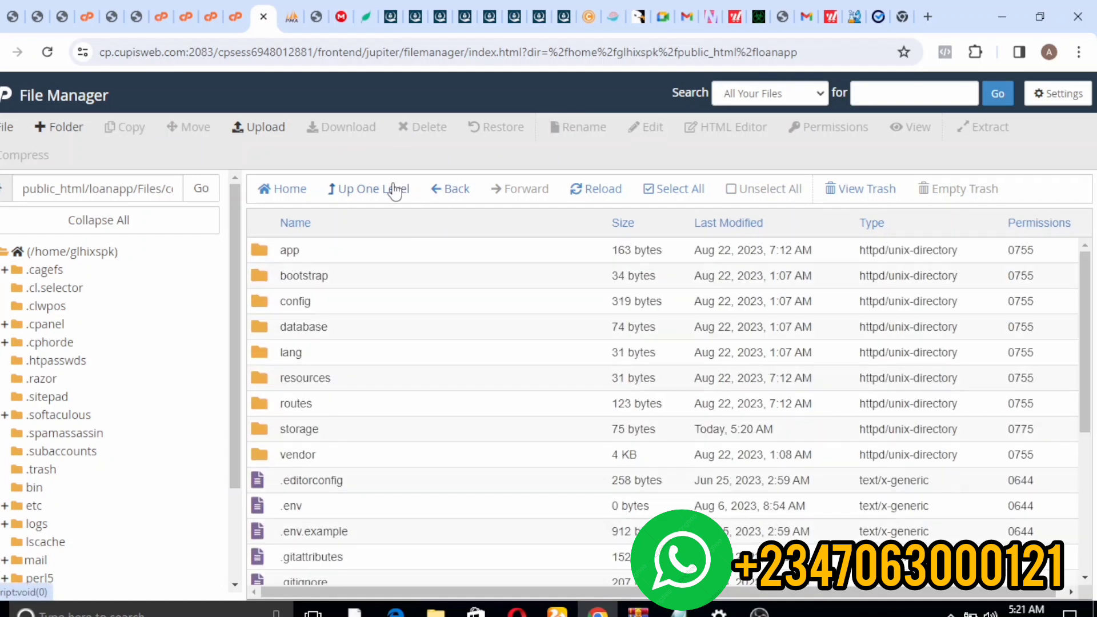
pyautogui.click(273, 421)
pyautogui.click(274, 420)
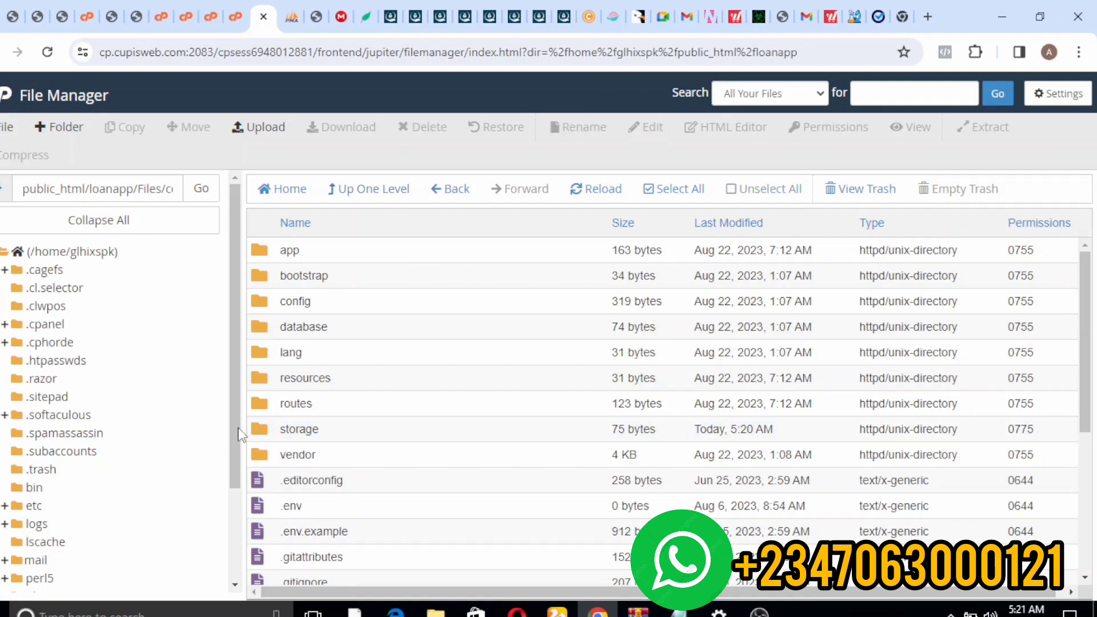
pyautogui.click(265, 411)
pyautogui.click(269, 455)
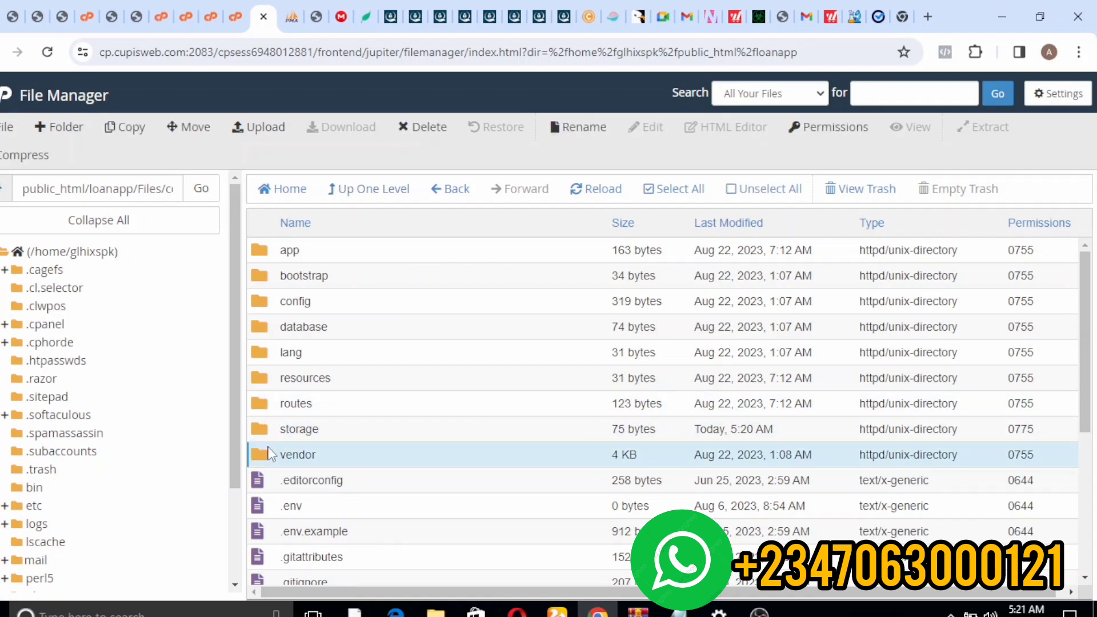
pyautogui.doubleClick(254, 427)
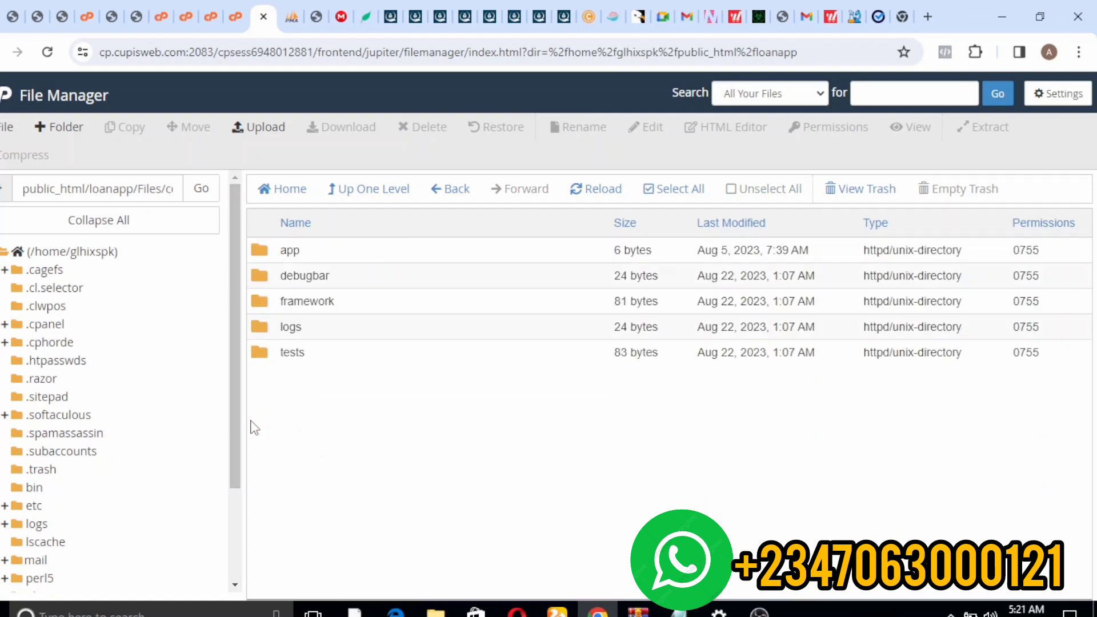
pyautogui.click(291, 231)
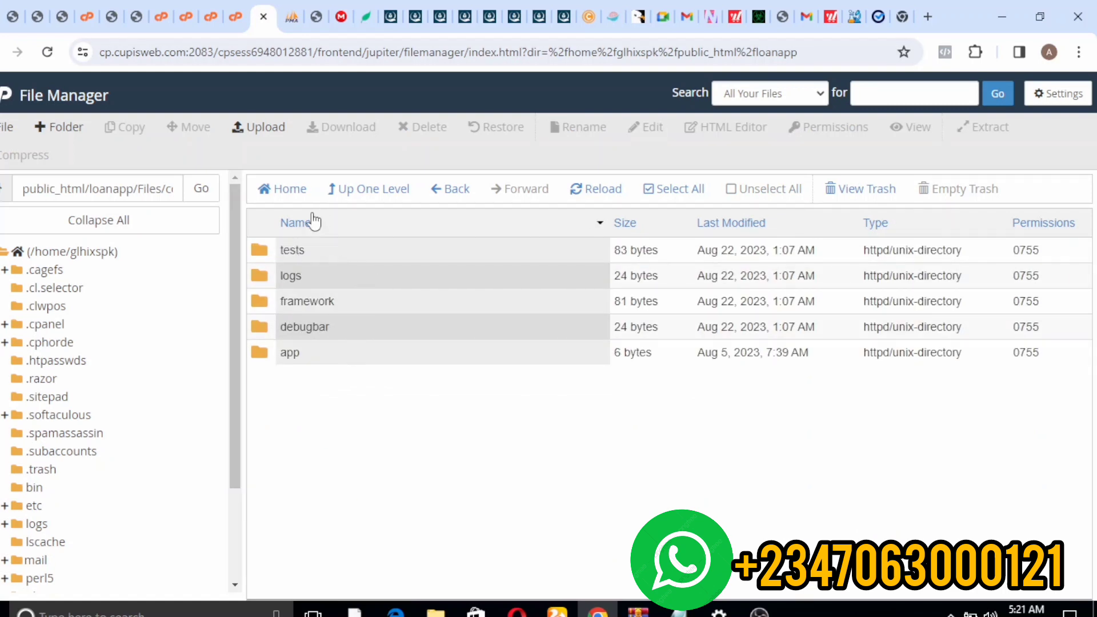
pyautogui.click(360, 200)
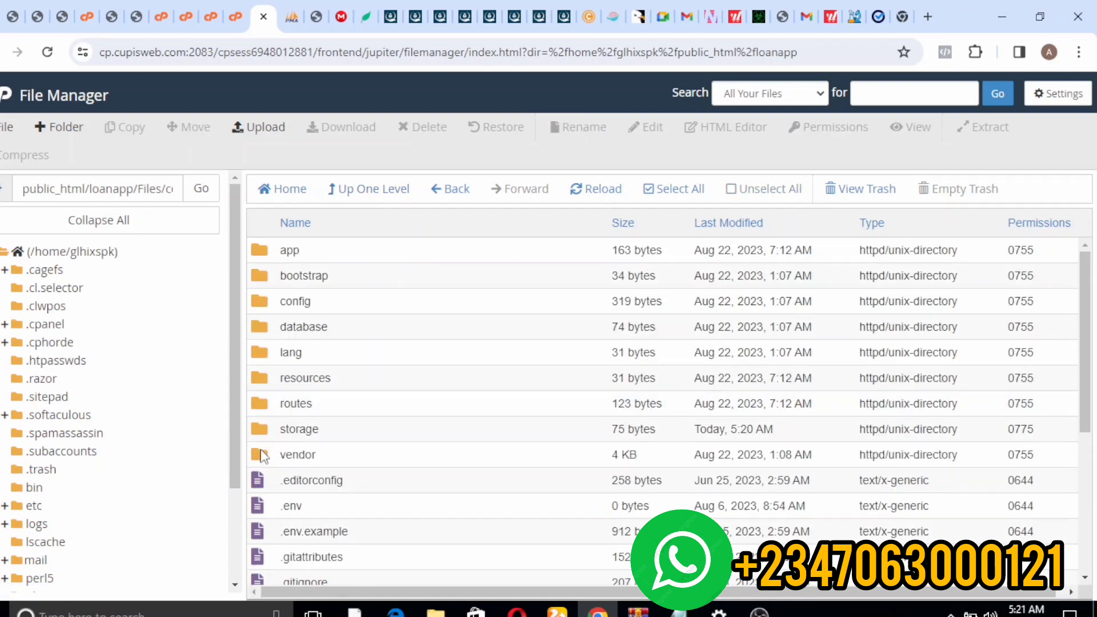
pyautogui.click(253, 441)
pyautogui.click(253, 441)
# - Open the storage folder and set the app folder's permissions to 0775
pyautogui.doubleClick(253, 434)
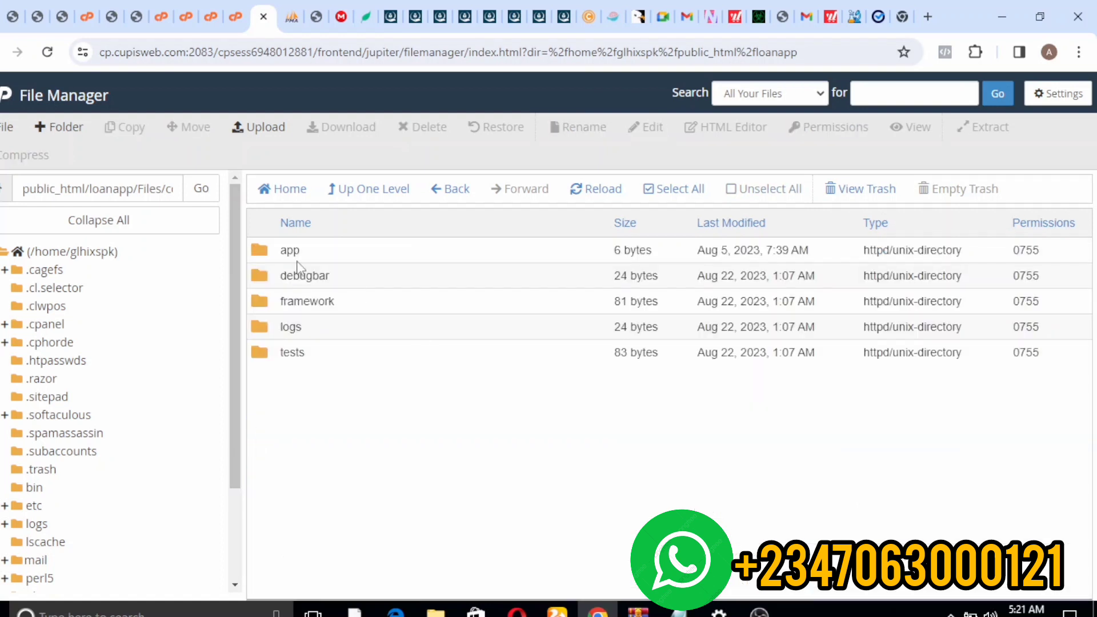
pyautogui.click(284, 247)
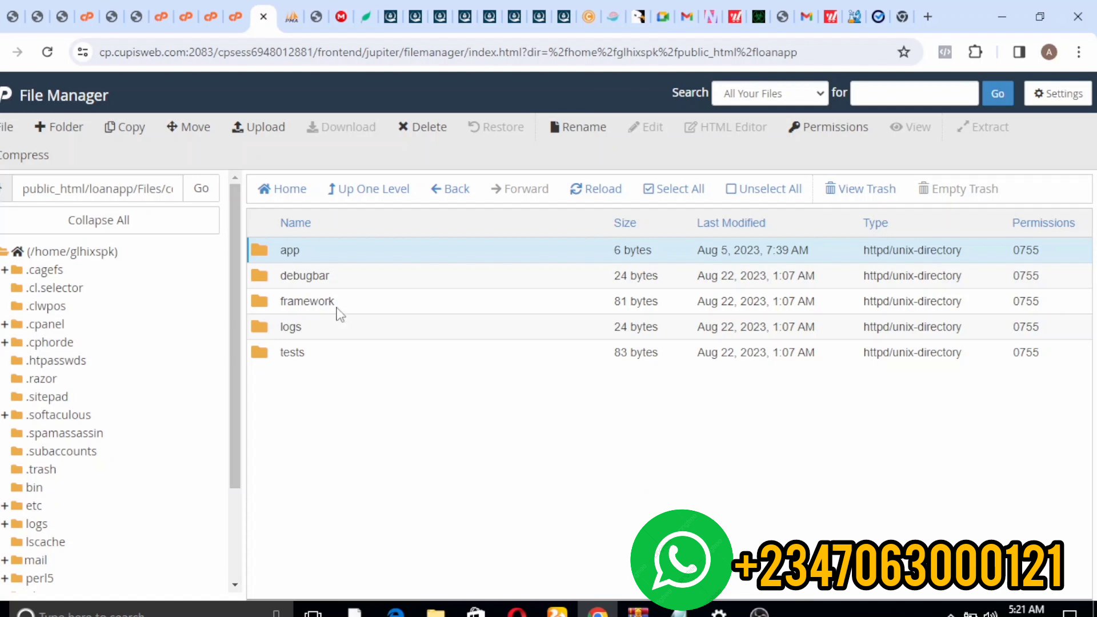
pyautogui.rightClick(419, 264)
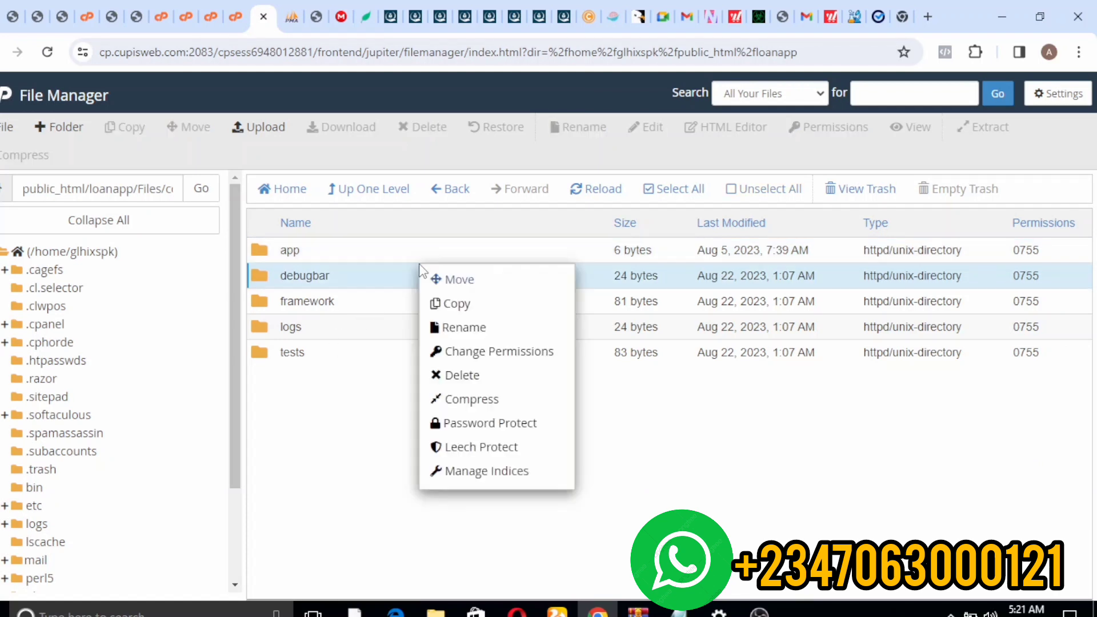
pyautogui.click(370, 248)
pyautogui.rightClick(370, 247)
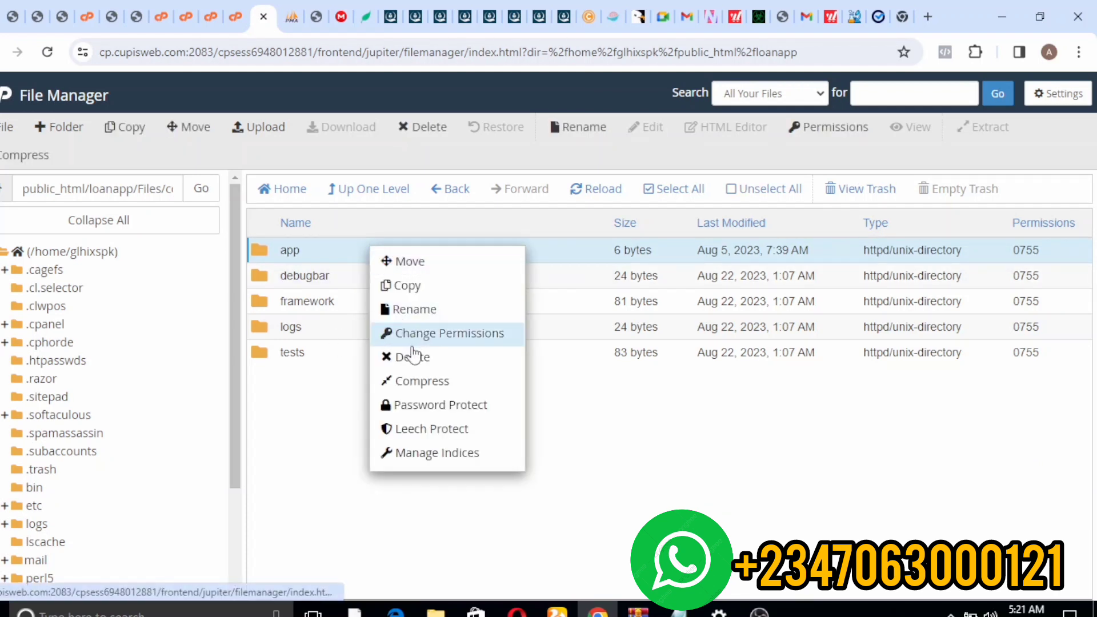
pyautogui.click(435, 359)
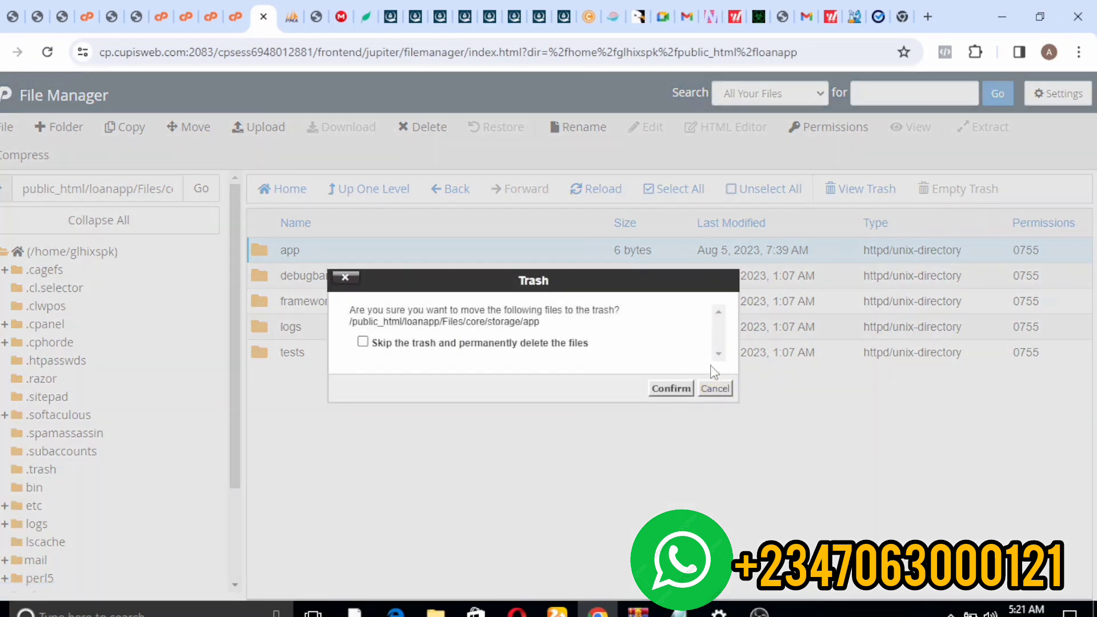
pyautogui.click(726, 391)
pyautogui.rightClick(384, 255)
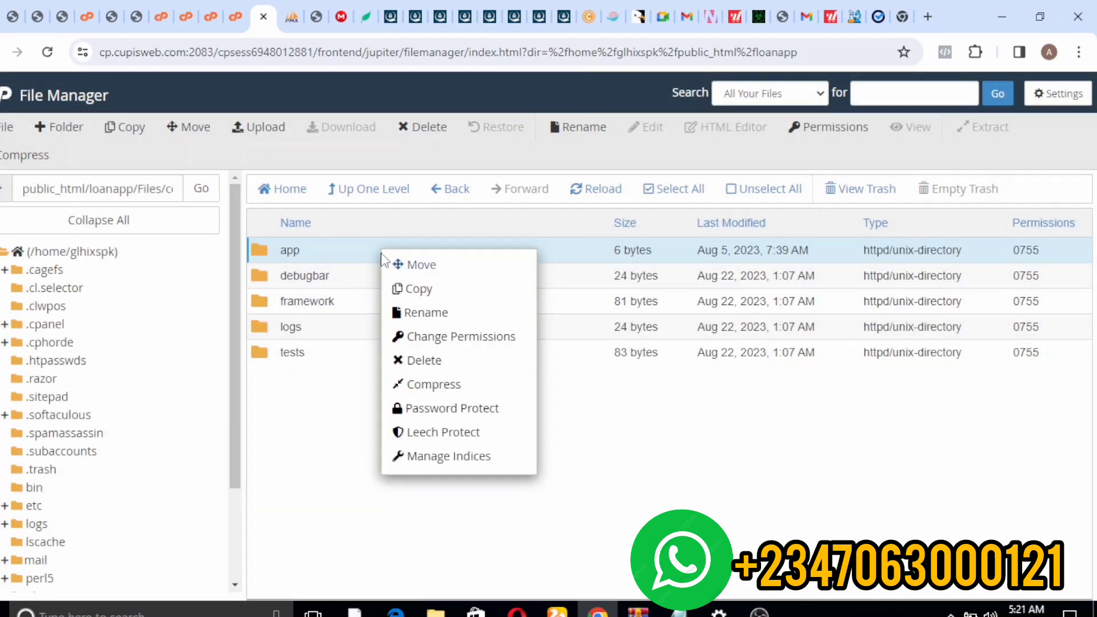
pyautogui.click(433, 385)
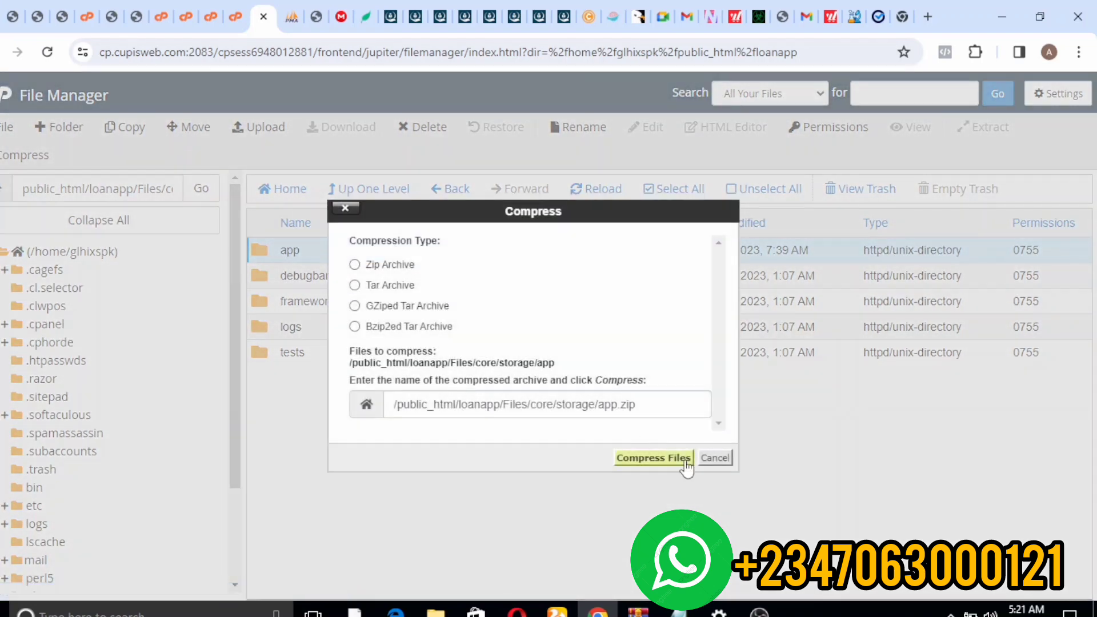
pyautogui.click(715, 458)
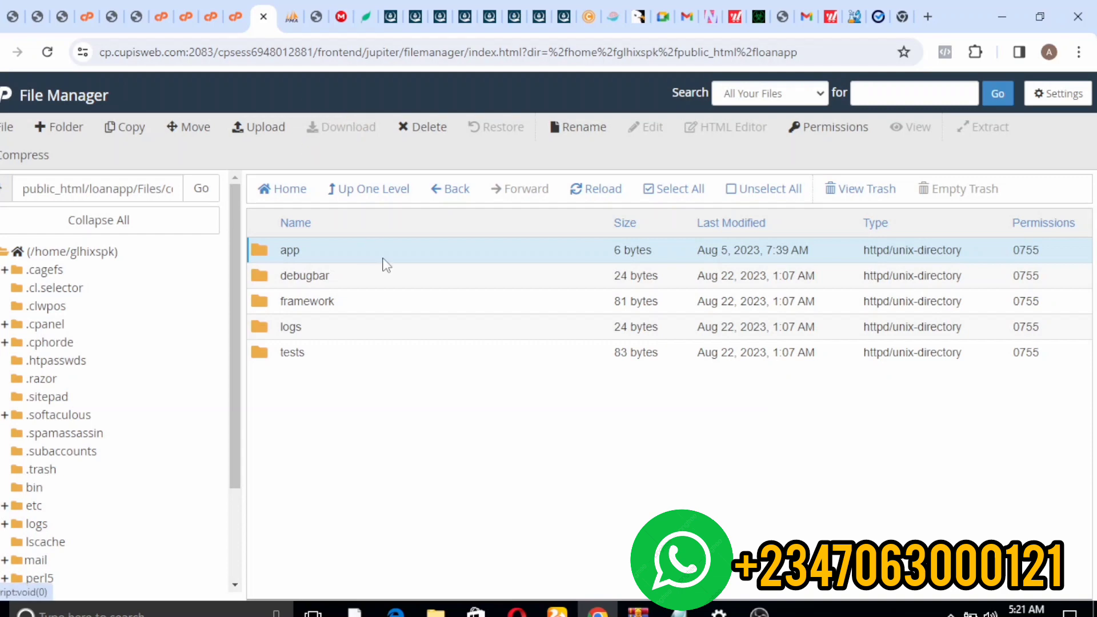
pyautogui.rightClick(422, 260)
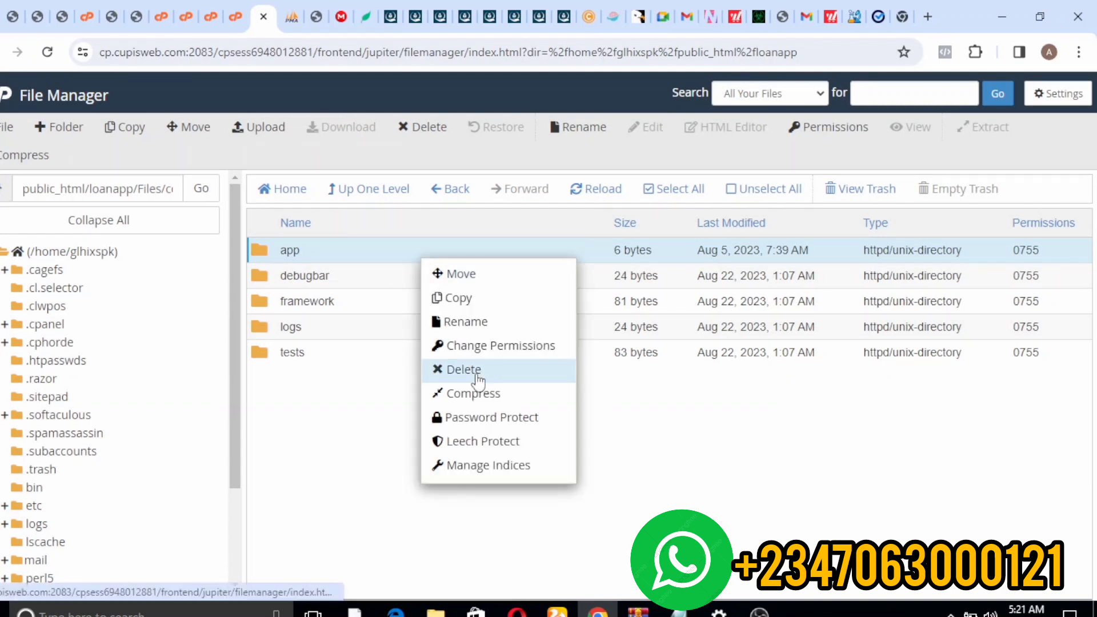
pyautogui.click(467, 346)
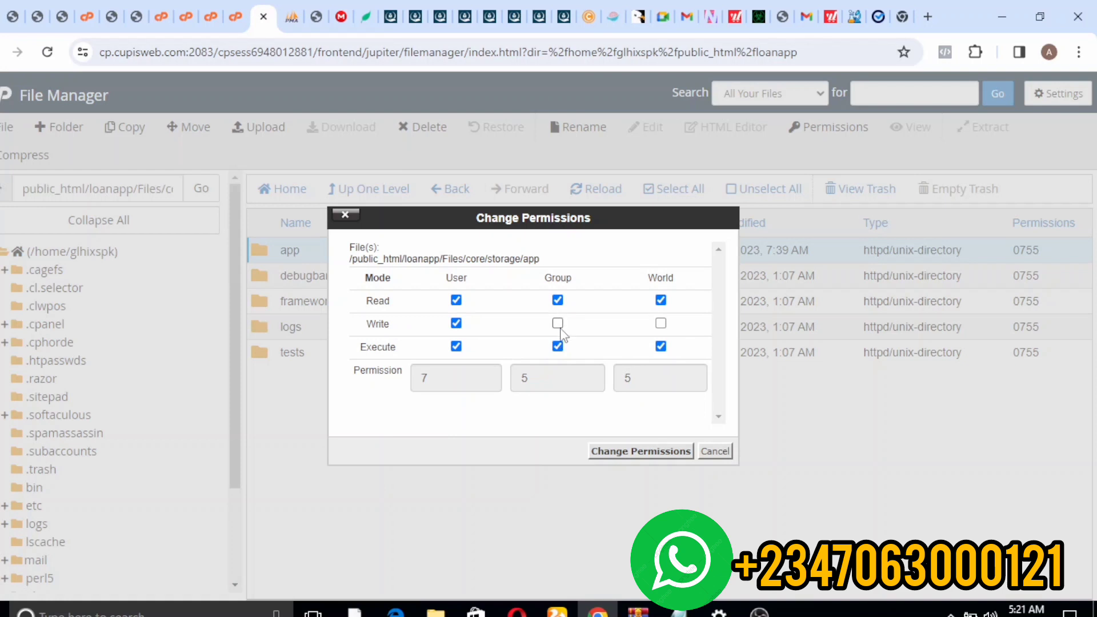
pyautogui.click(639, 451)
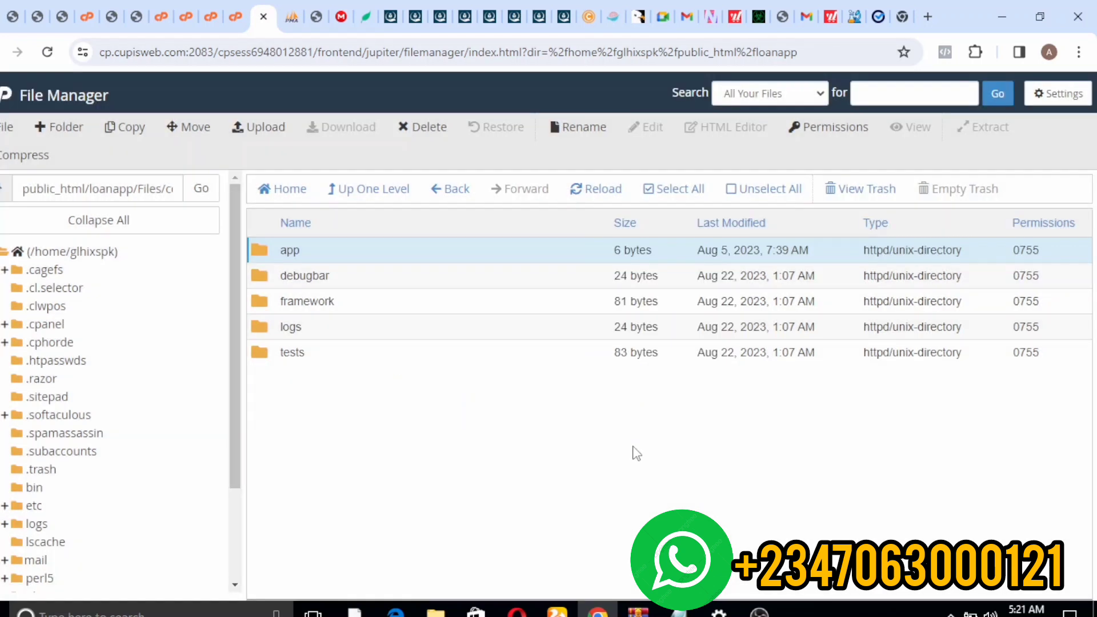
# - Set the framework and logs folders to 0775 by adding group write
pyautogui.click(261, 299)
pyautogui.rightClick(261, 300)
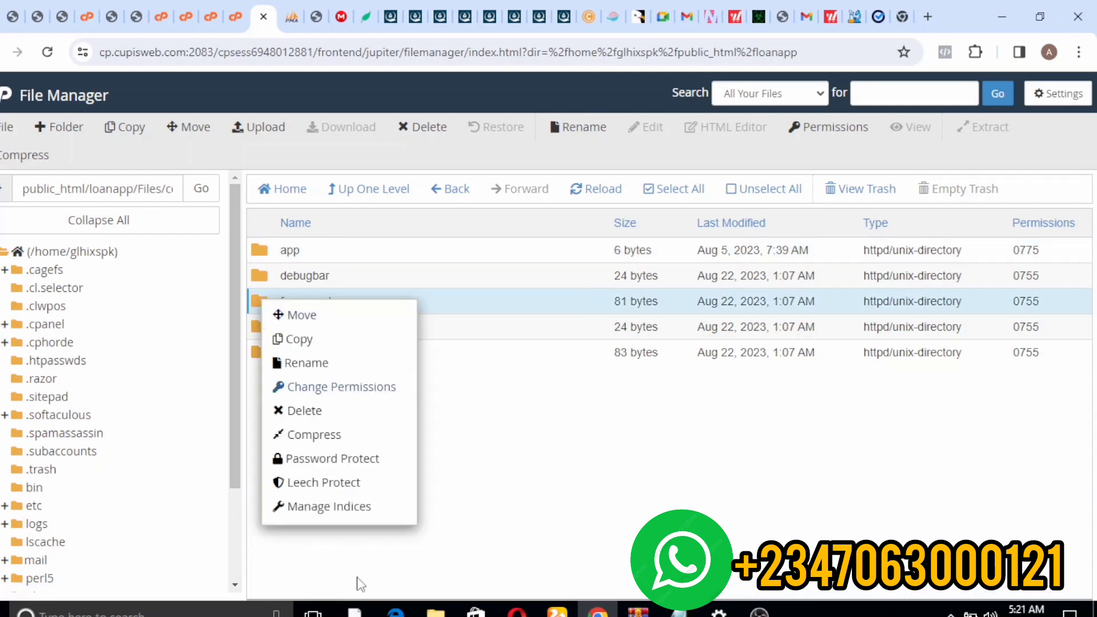
pyautogui.click(358, 394)
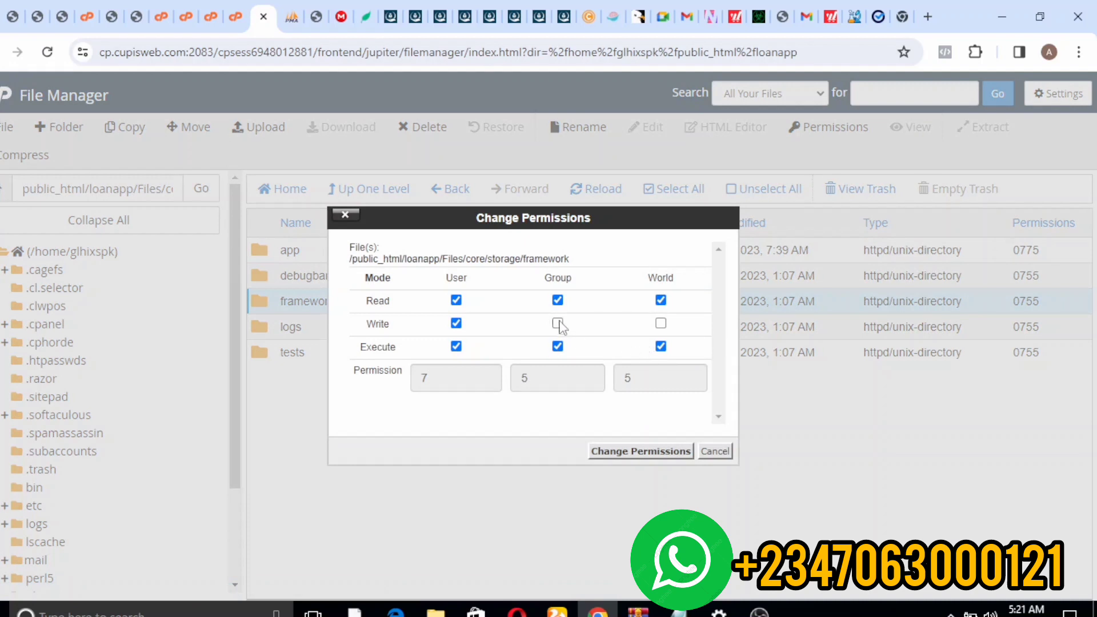
pyautogui.click(557, 346)
pyautogui.click(557, 324)
pyautogui.click(628, 450)
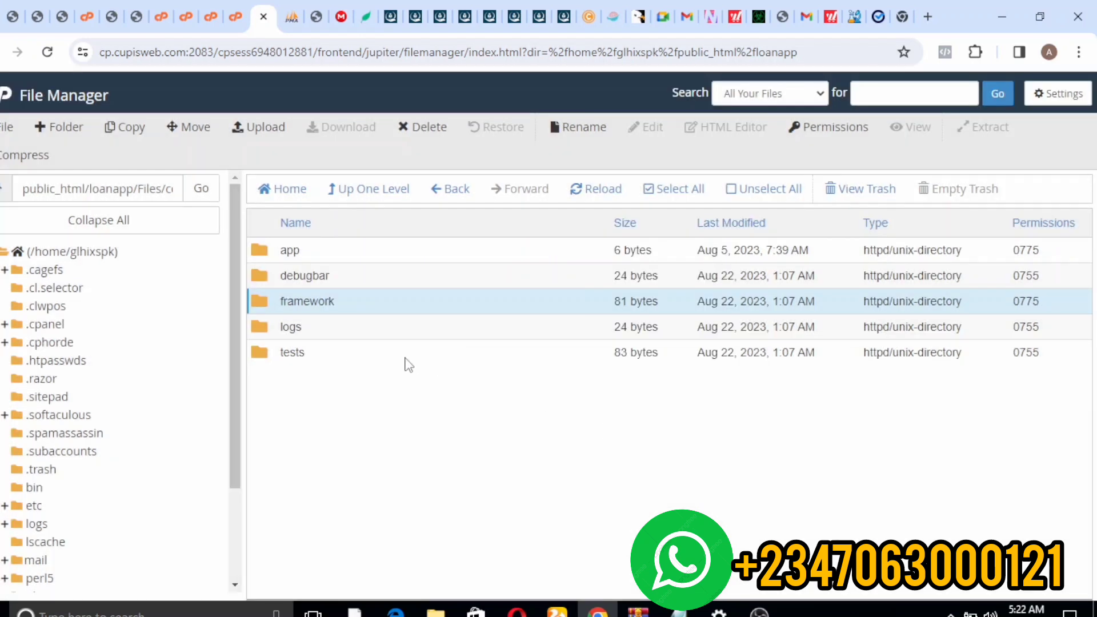
pyautogui.click(373, 327)
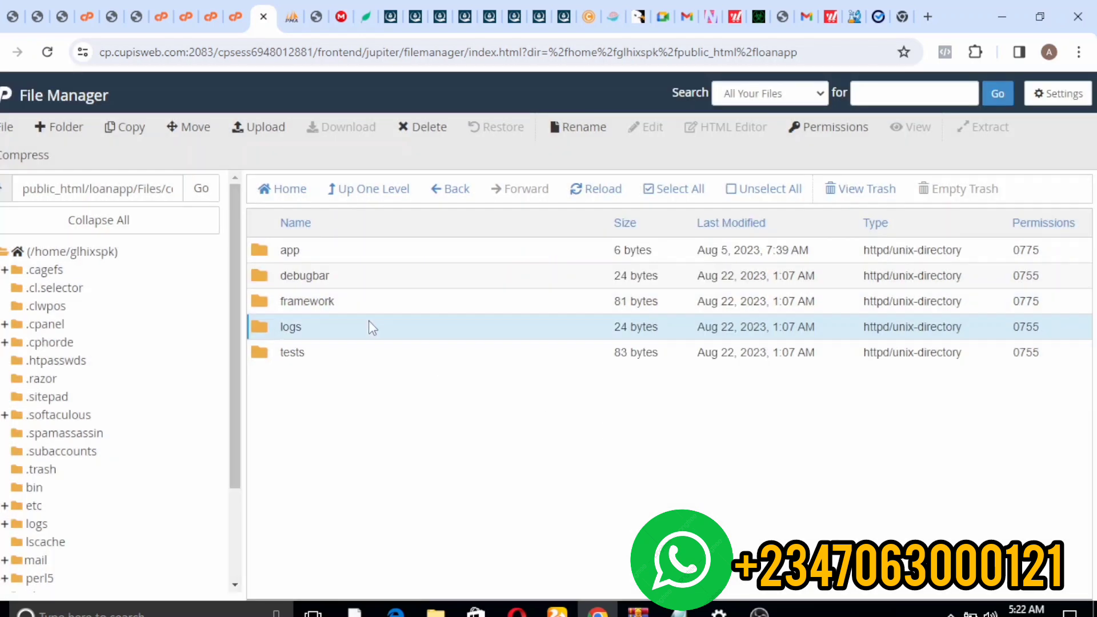
pyautogui.rightClick(372, 328)
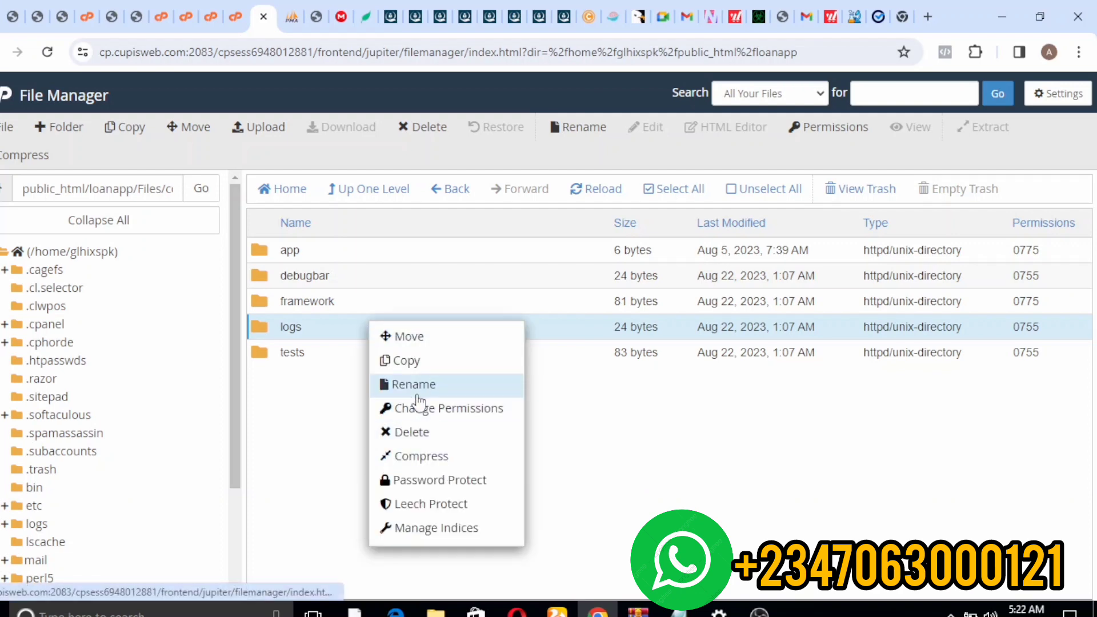
pyautogui.click(409, 412)
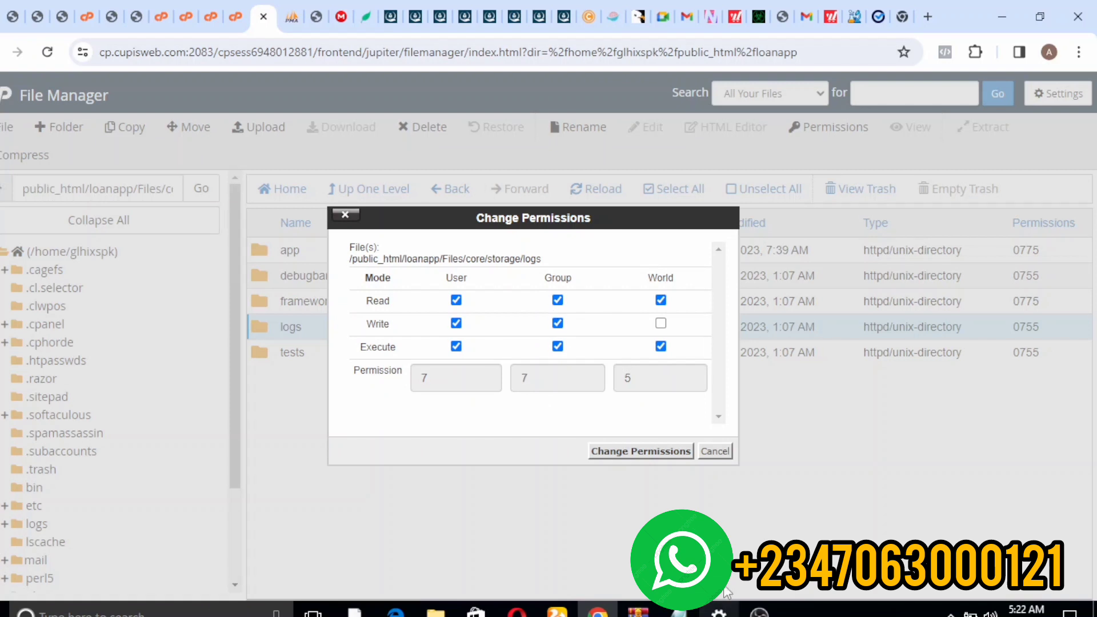
pyautogui.click(644, 454)
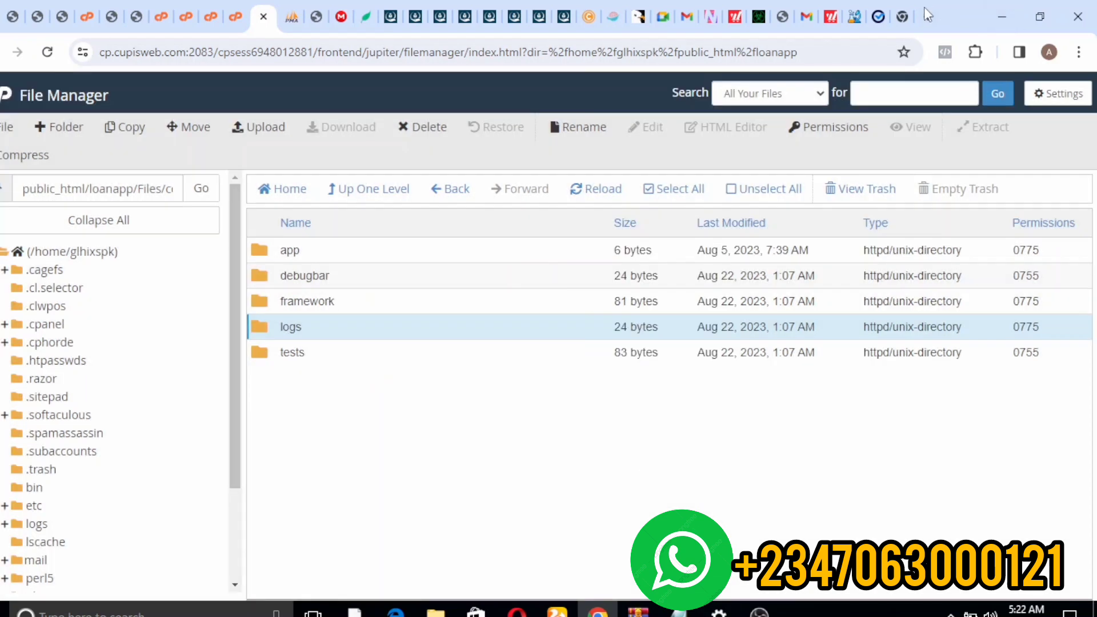
# - Recheck the installer requirements until they pass, reach the Information step, then go back to cPanel
pyautogui.click(913, 13)
pyautogui.click(872, 16)
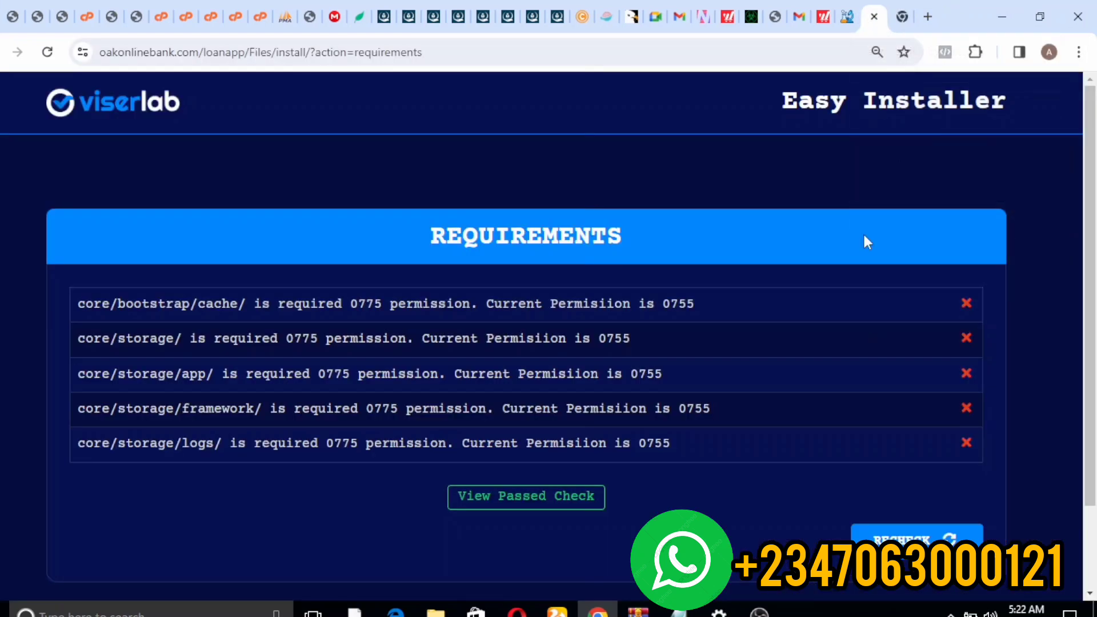
pyautogui.click(922, 534)
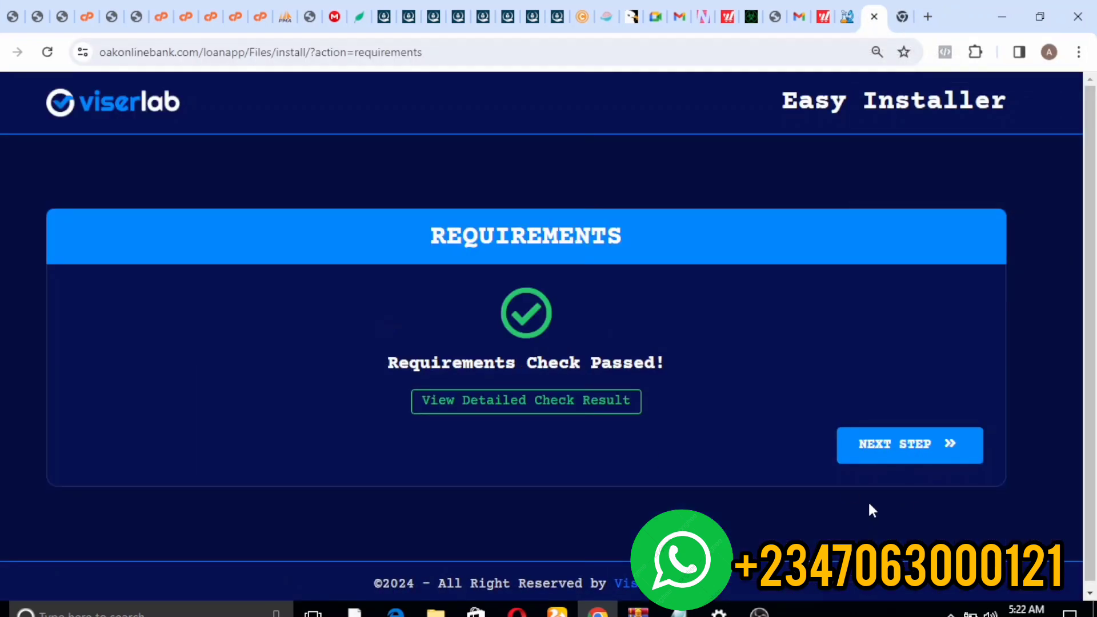
pyautogui.click(893, 453)
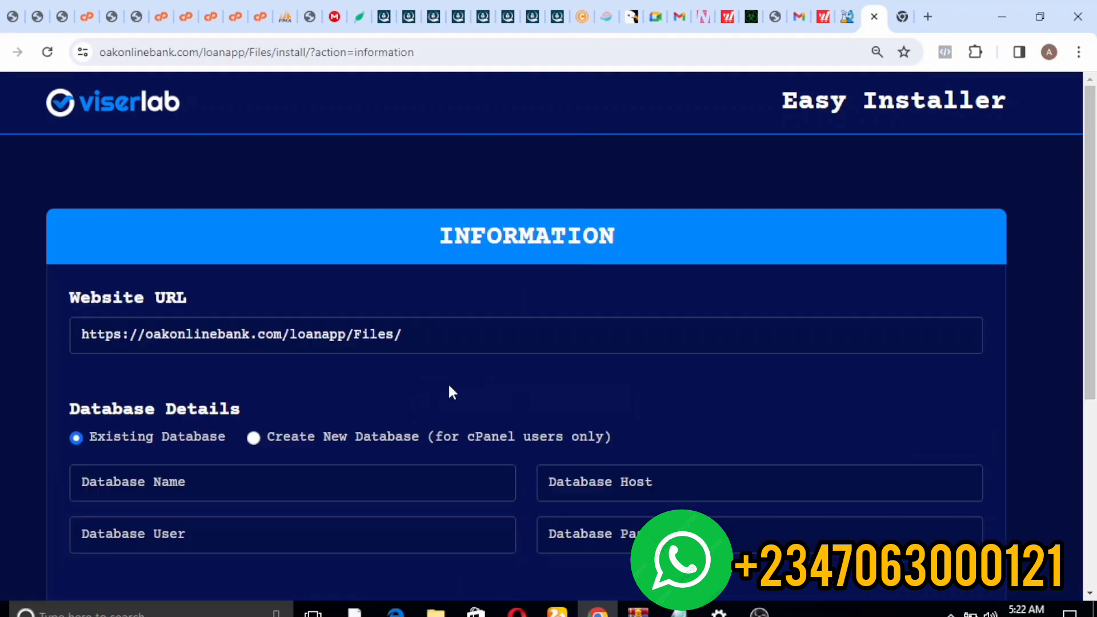
pyautogui.click(260, 16)
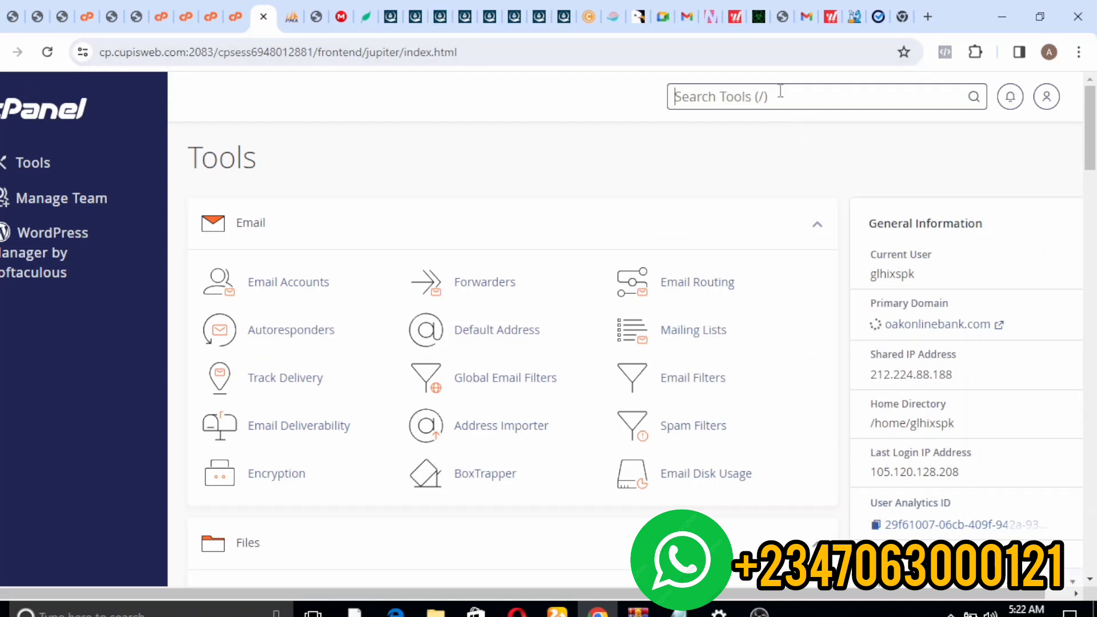
# - Find the MySQL Database Wizard via 'wizard' and create the loanapp database
pyautogui.click(769, 103)
pyautogui.write('w')
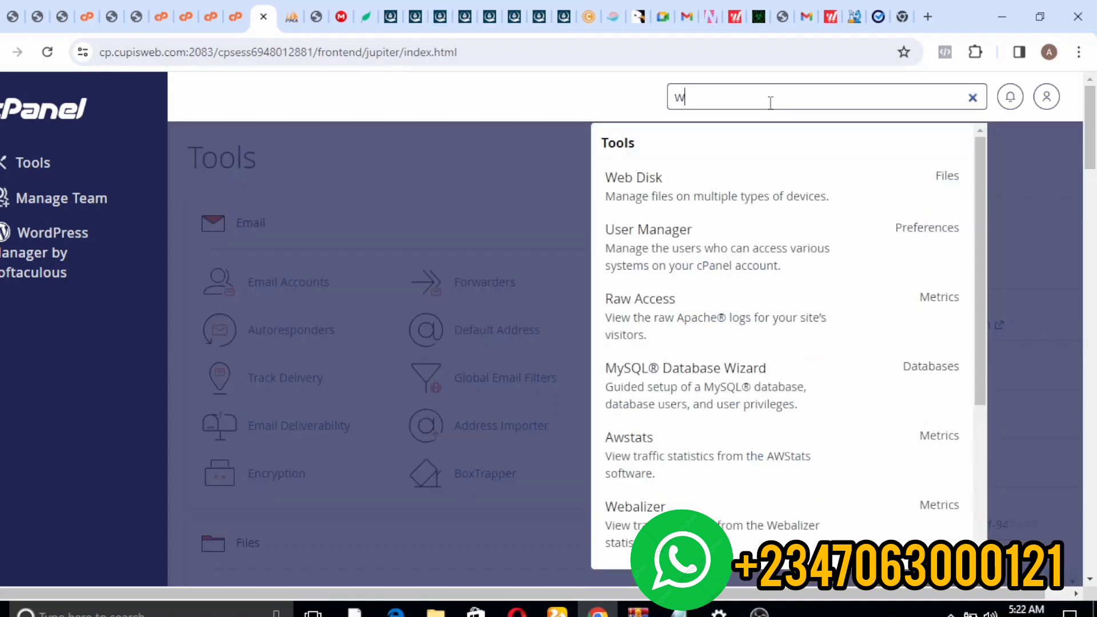
pyautogui.write('izard')
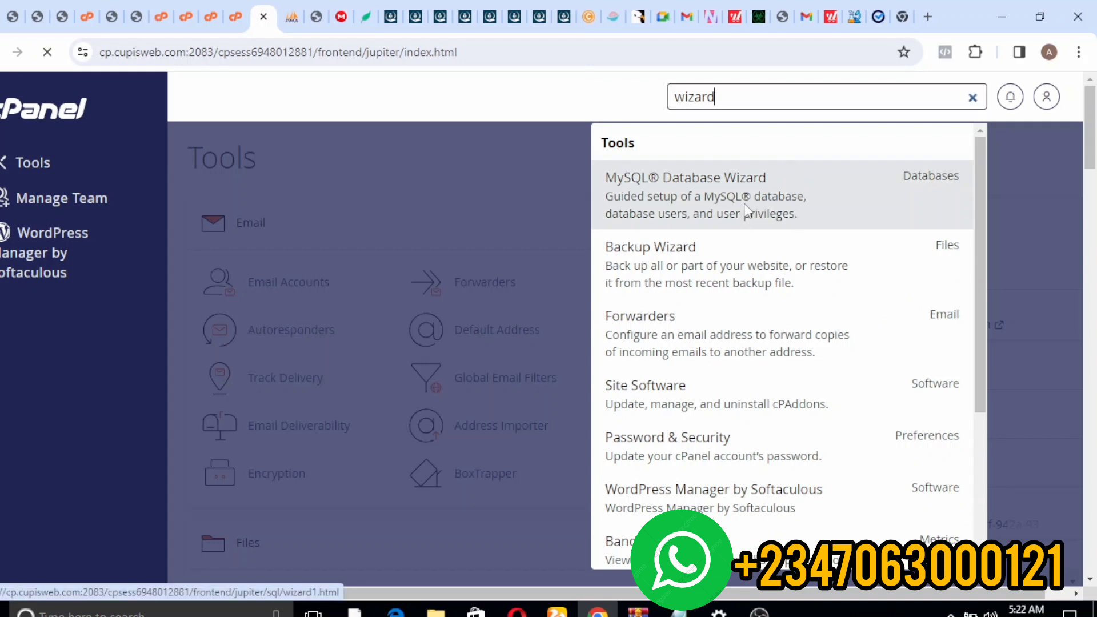
pyautogui.click(753, 230)
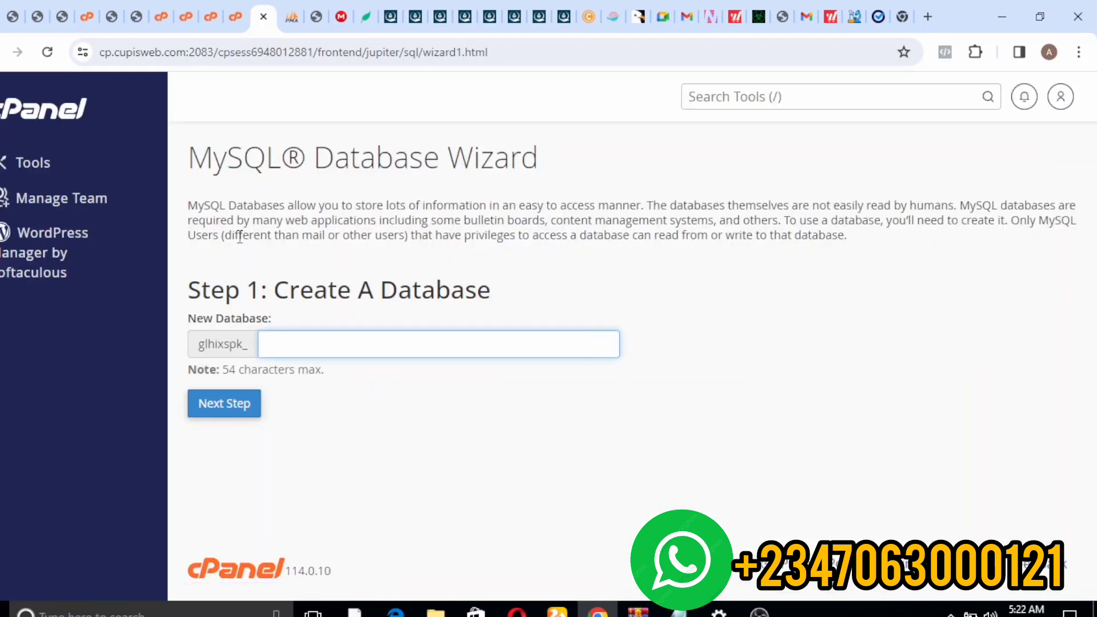
pyautogui.write('oanapp')
pyautogui.click(251, 405)
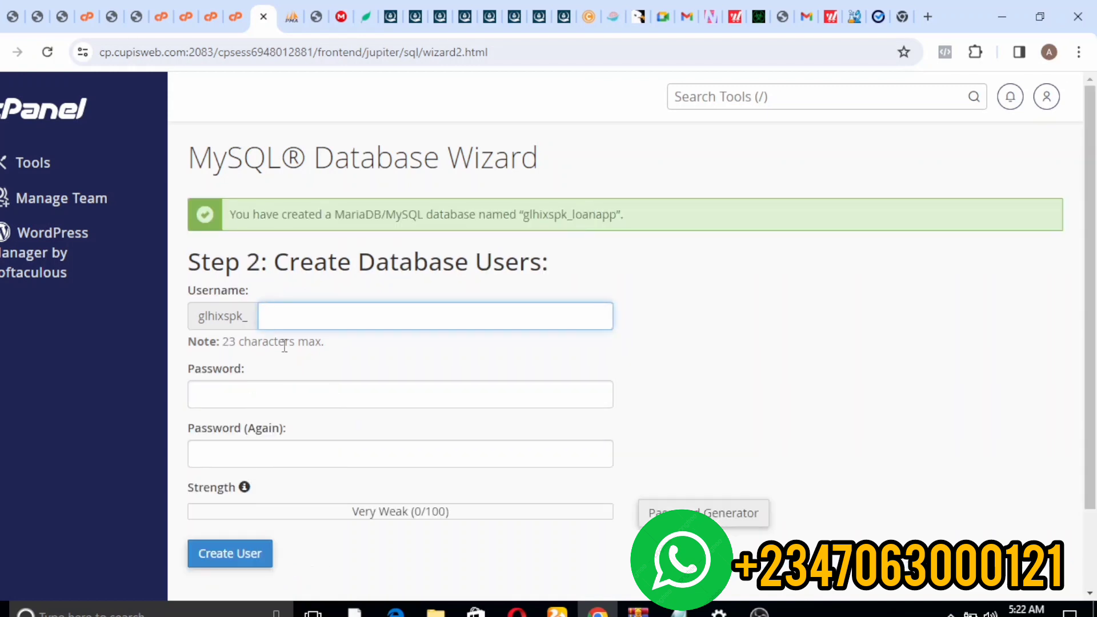
# - Enter loanapp as the new database username
pyautogui.write('load')
pyautogui.press('BackSpace')
pyautogui.press('BackSpace')
pyautogui.press('BackSpace')
pyautogui.press('BackSpace')
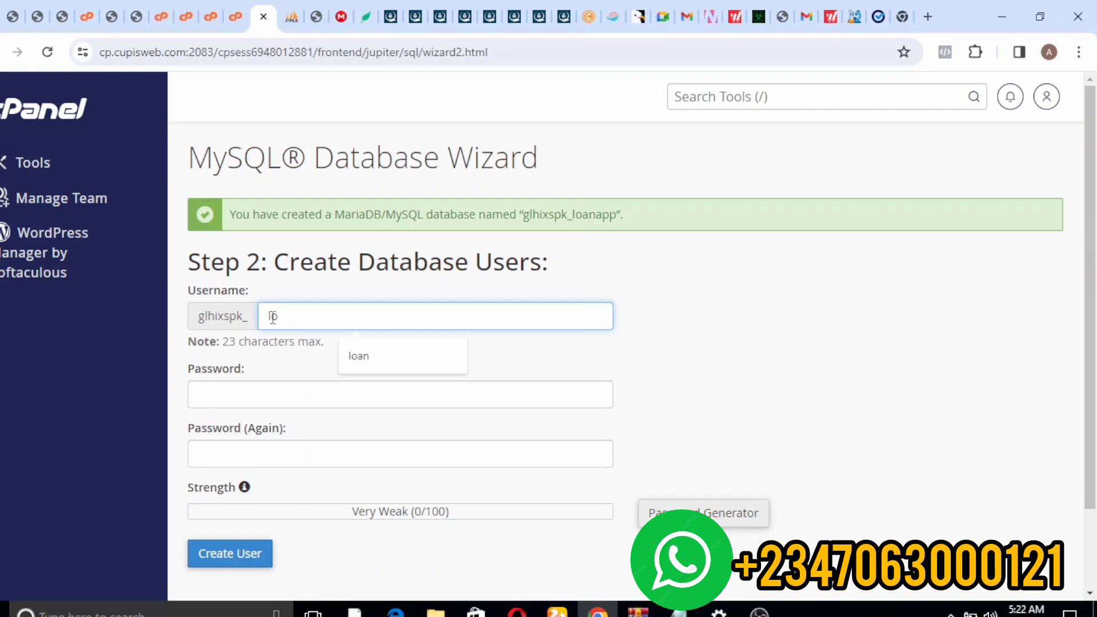
pyautogui.write('loanapp')
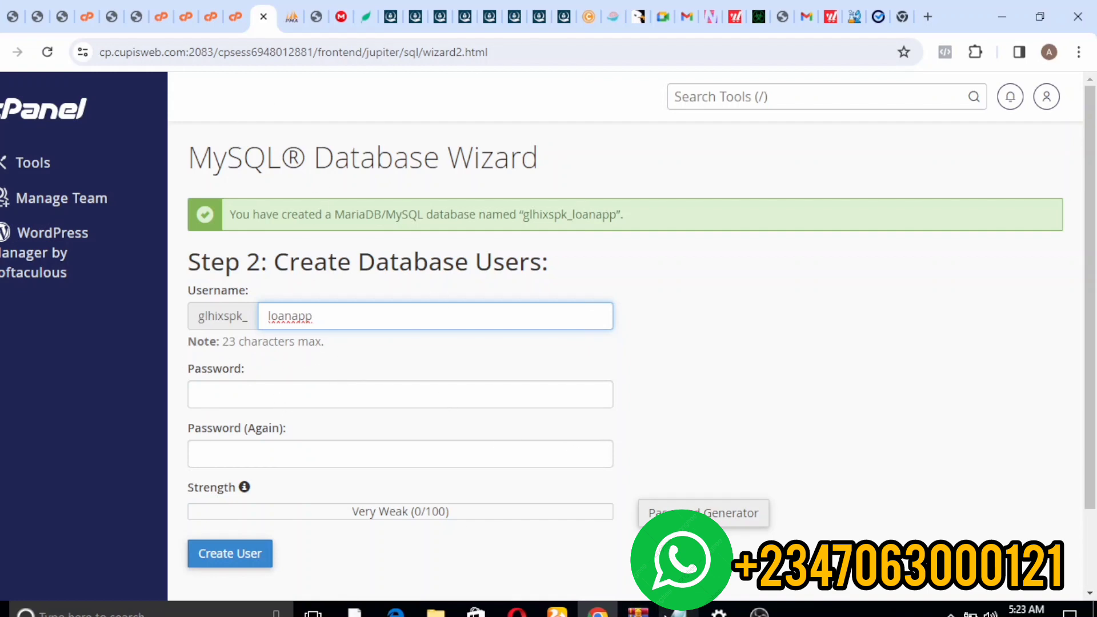
# - Paste the saved password from the notes into both password fields
pyautogui.moveTo(678, 610)
pyautogui.click(672, 543)
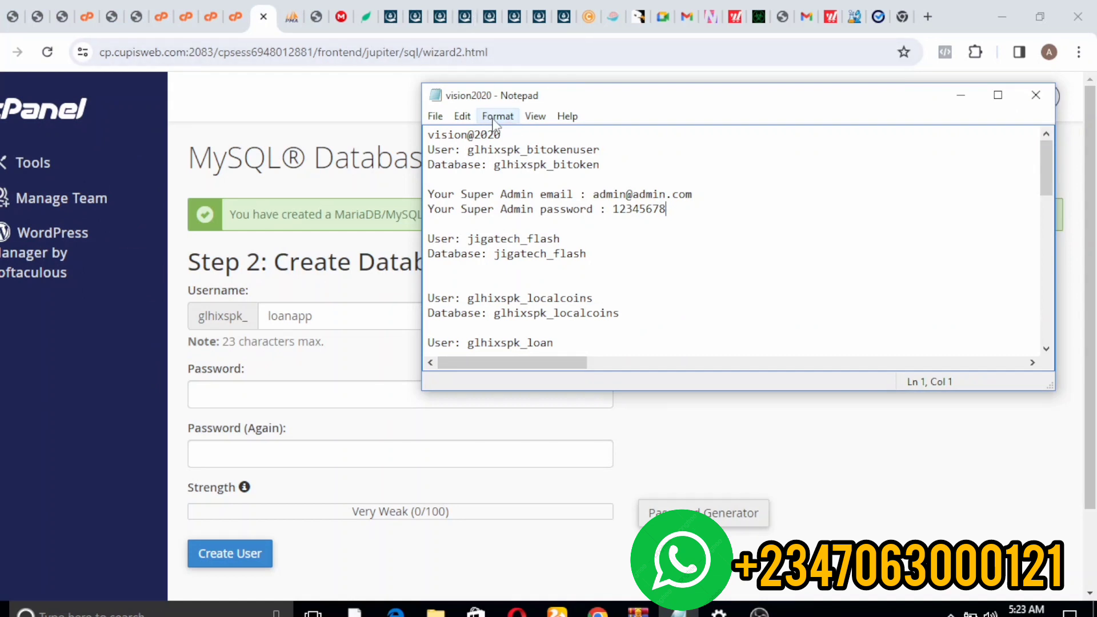
pyautogui.moveTo(503, 137); pyautogui.dragTo(430, 219)
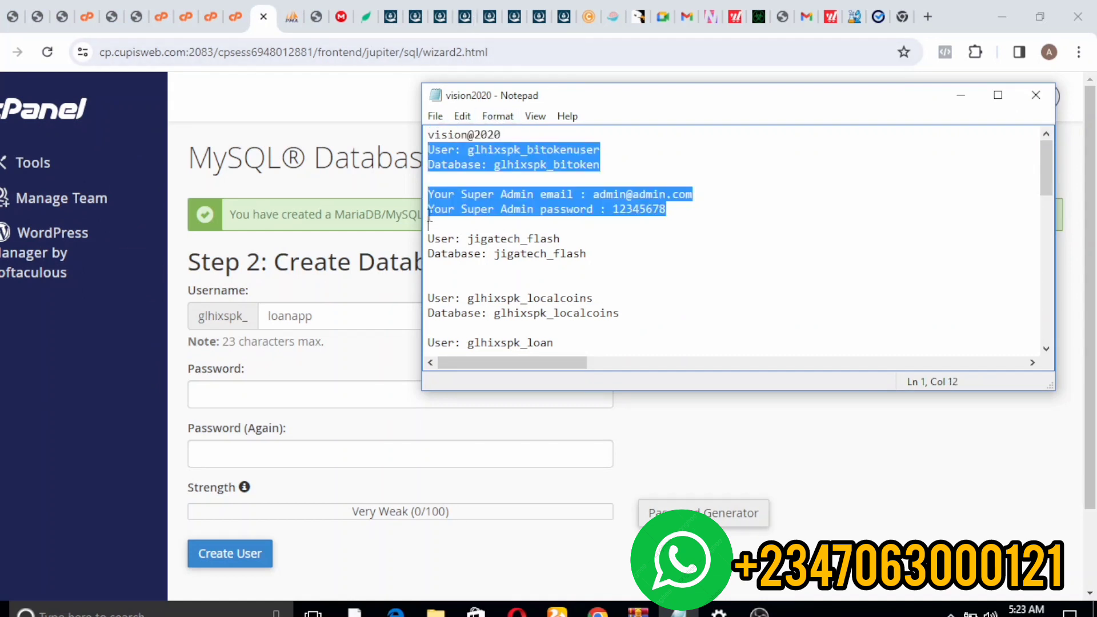
pyautogui.click(531, 135)
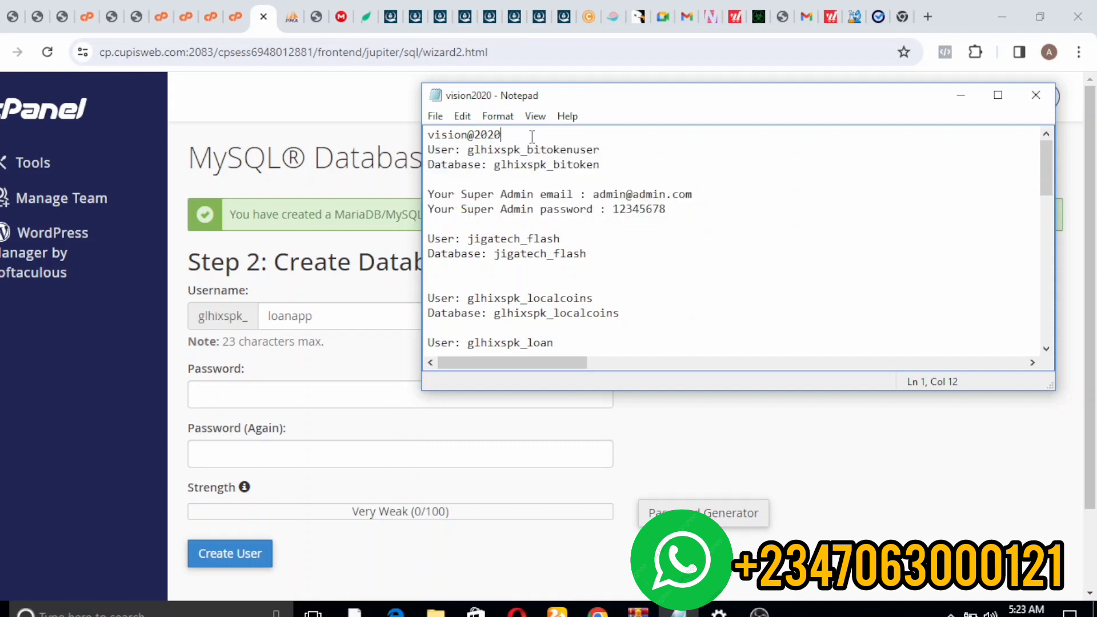
pyautogui.moveTo(501, 136); pyautogui.dragTo(432, 134)
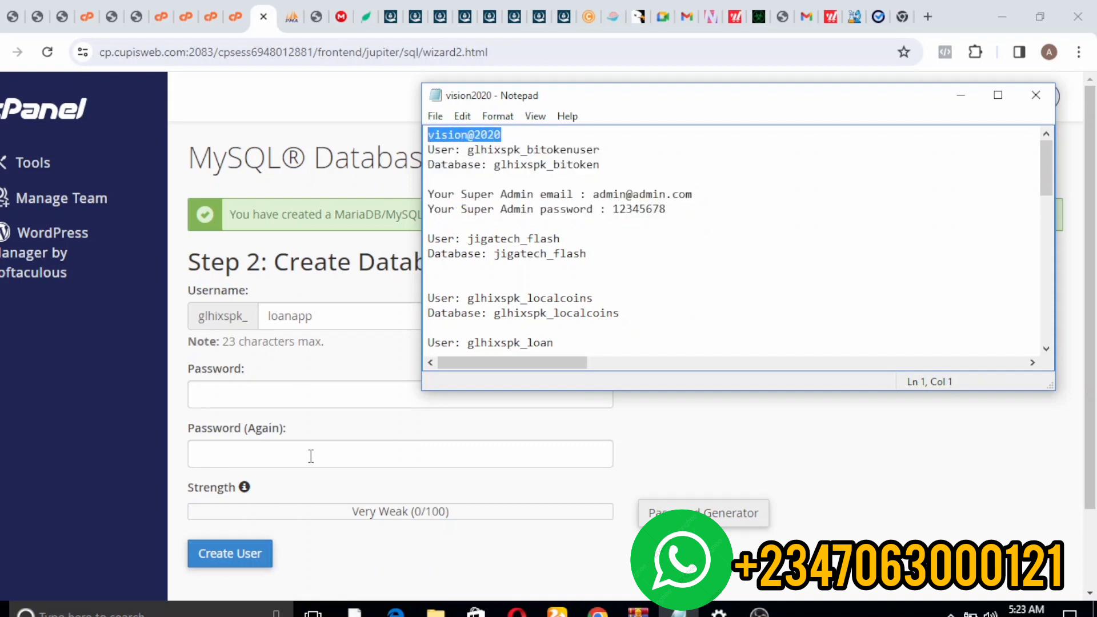
pyautogui.click(262, 404)
pyautogui.hotkey('ctrl', 'v')
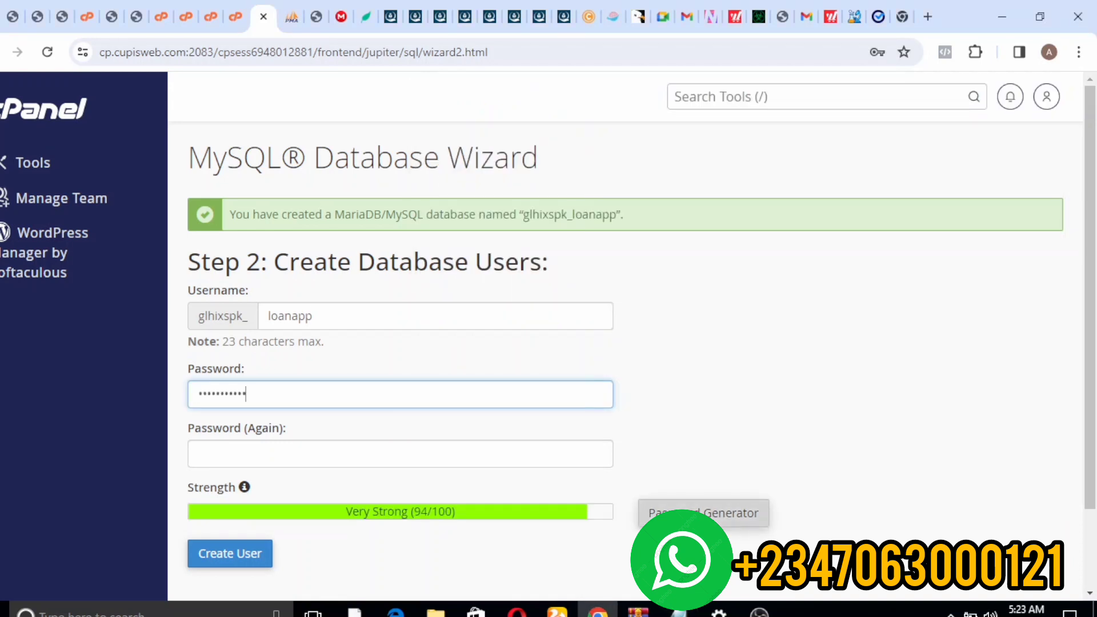
pyautogui.click(704, 513)
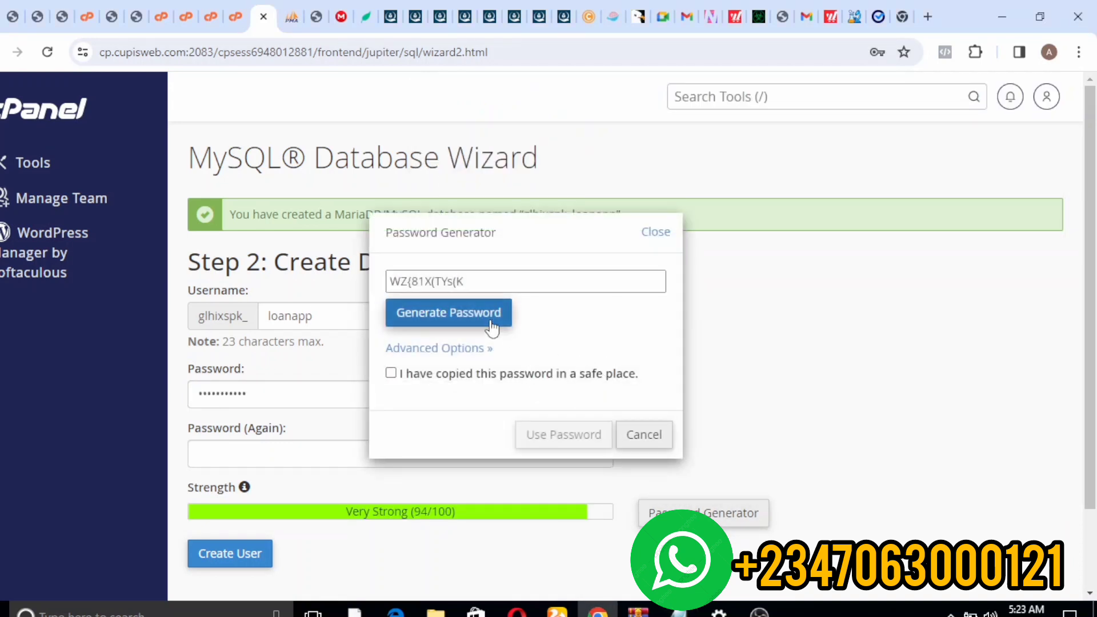
pyautogui.click(651, 236)
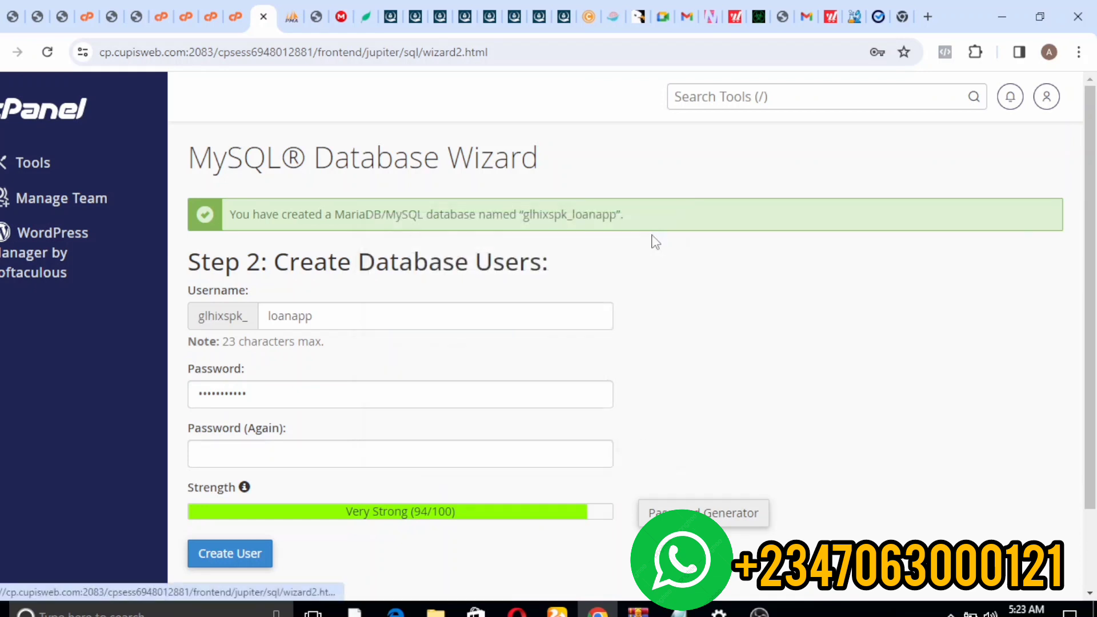
pyautogui.click(266, 453)
pyautogui.hotkey('ctrl', 'v')
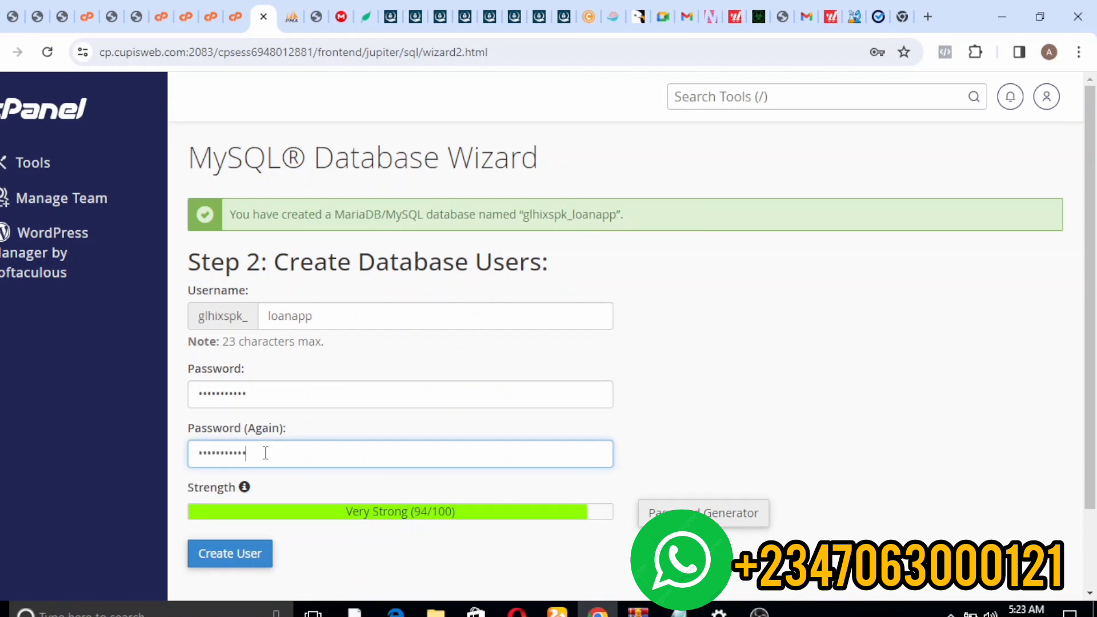
# - Create the user and paste the glhixspk_loanapp user and database names into the notes
pyautogui.click(236, 556)
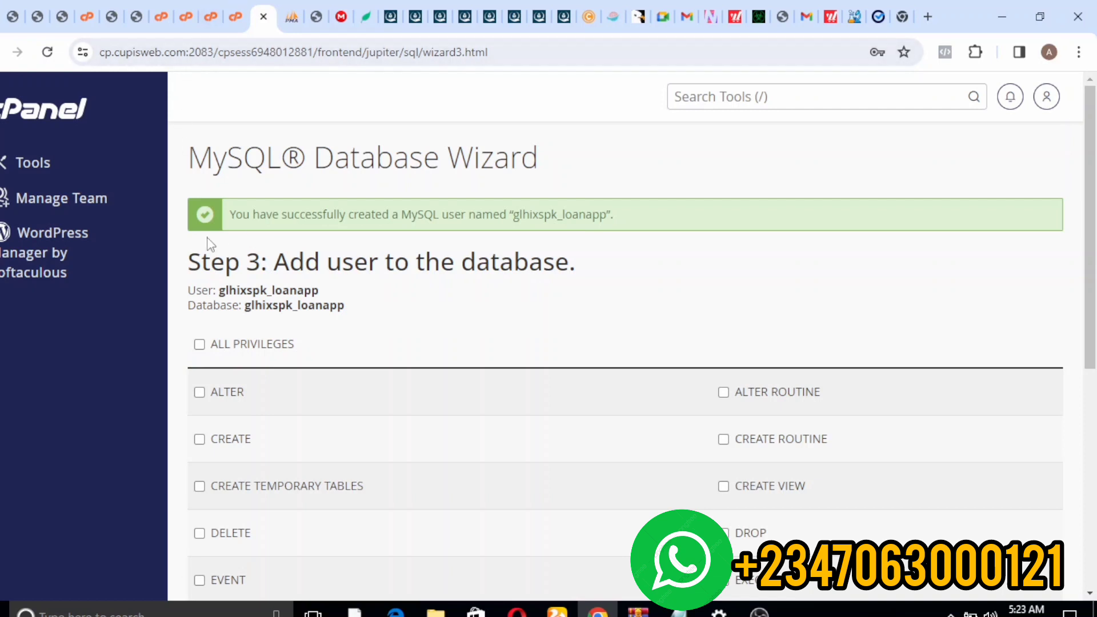
pyautogui.moveTo(192, 284); pyautogui.dragTo(318, 291)
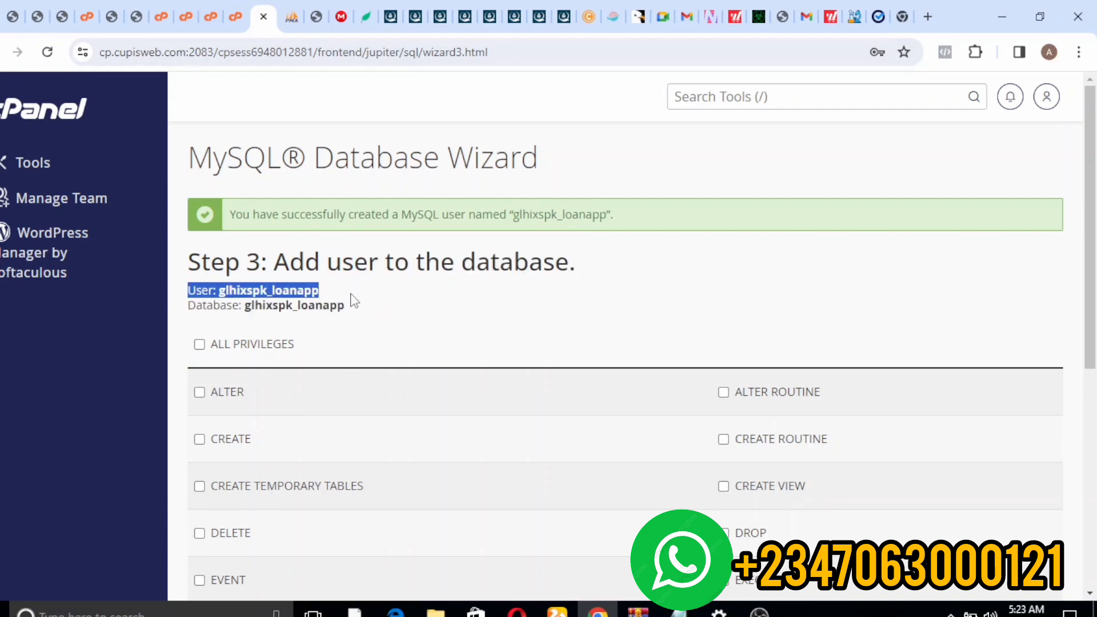
pyautogui.click(192, 285)
pyautogui.moveTo(190, 290); pyautogui.dragTo(355, 325)
pyautogui.hotkey('ctrl', 'c')
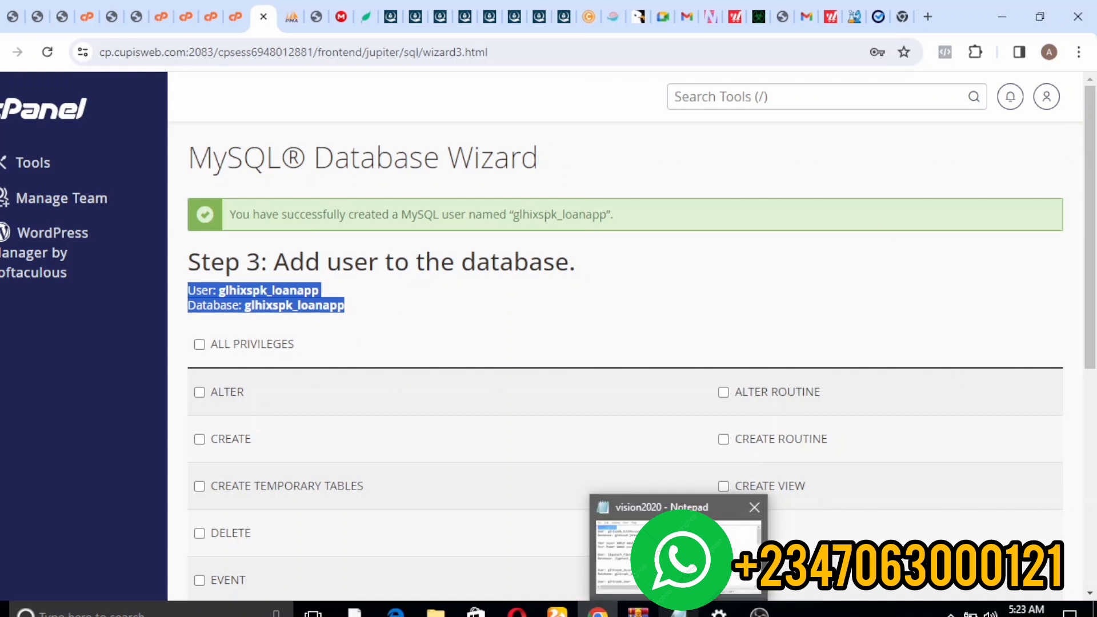
pyautogui.click(678, 610)
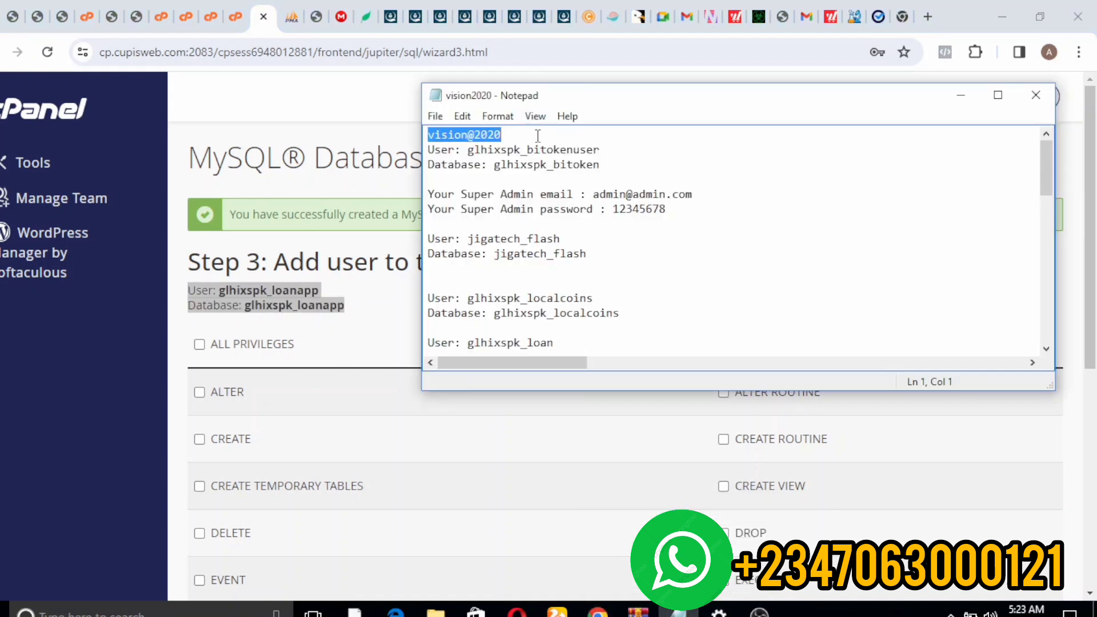
pyautogui.click(610, 190)
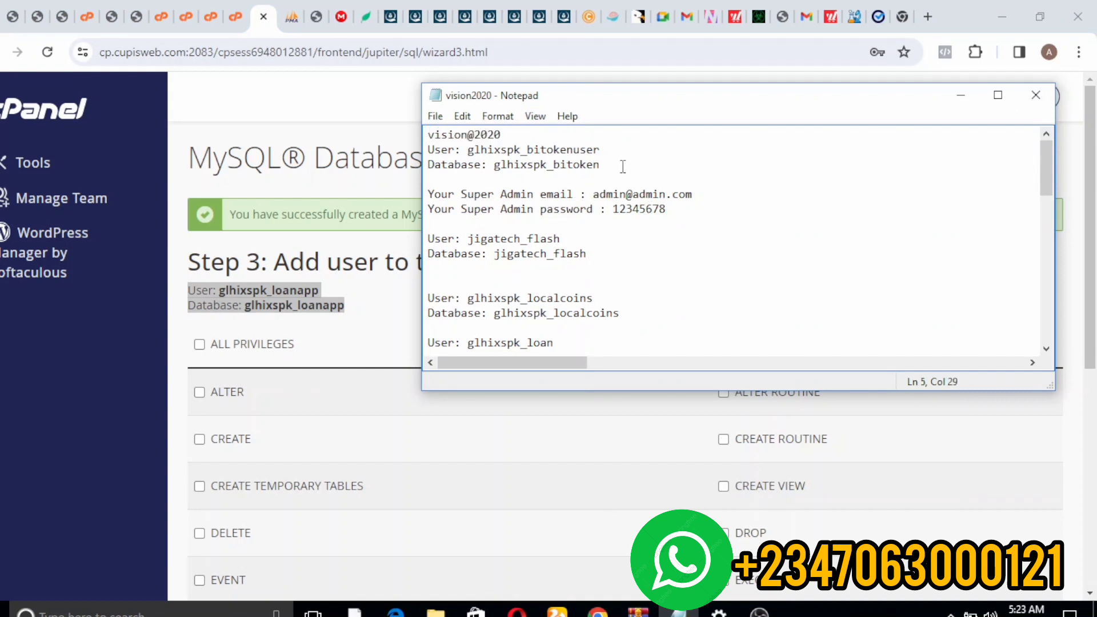
pyautogui.press('Return')
pyautogui.press('Return')
pyautogui.press('Return')
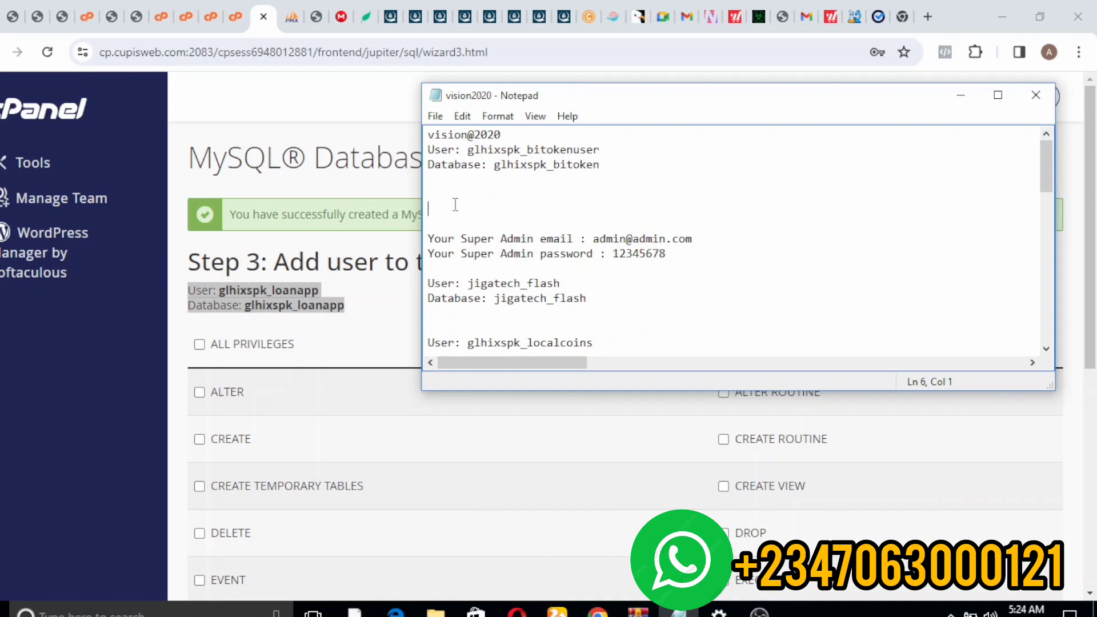
pyautogui.hotkey('ctrl', 'v')
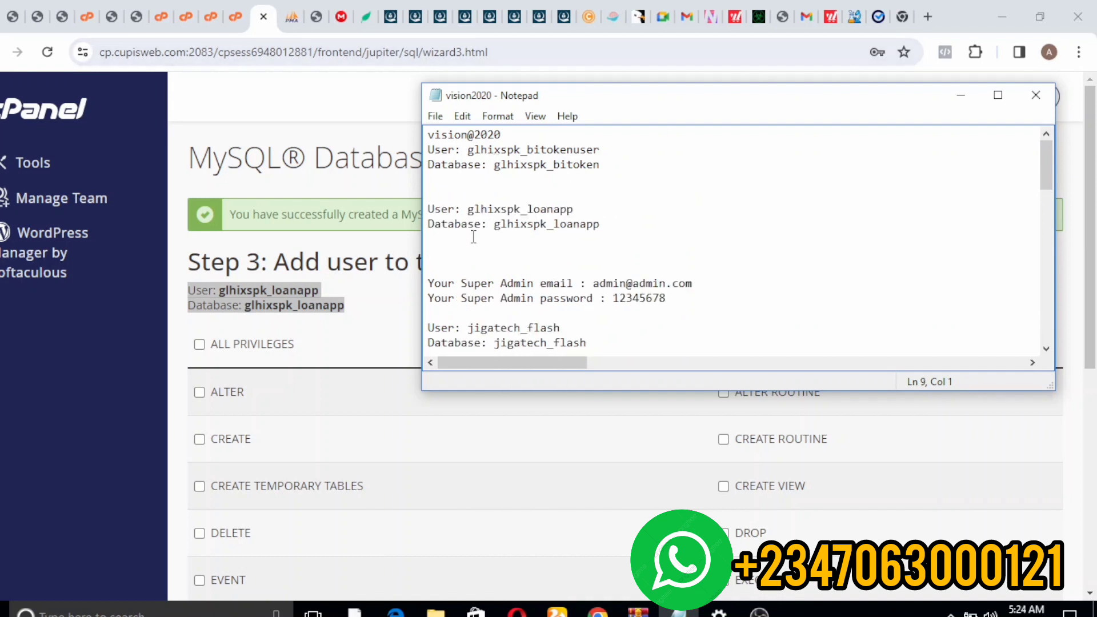
pyautogui.moveTo(469, 209); pyautogui.dragTo(574, 209)
pyautogui.hotkey('ctrl', 'c')
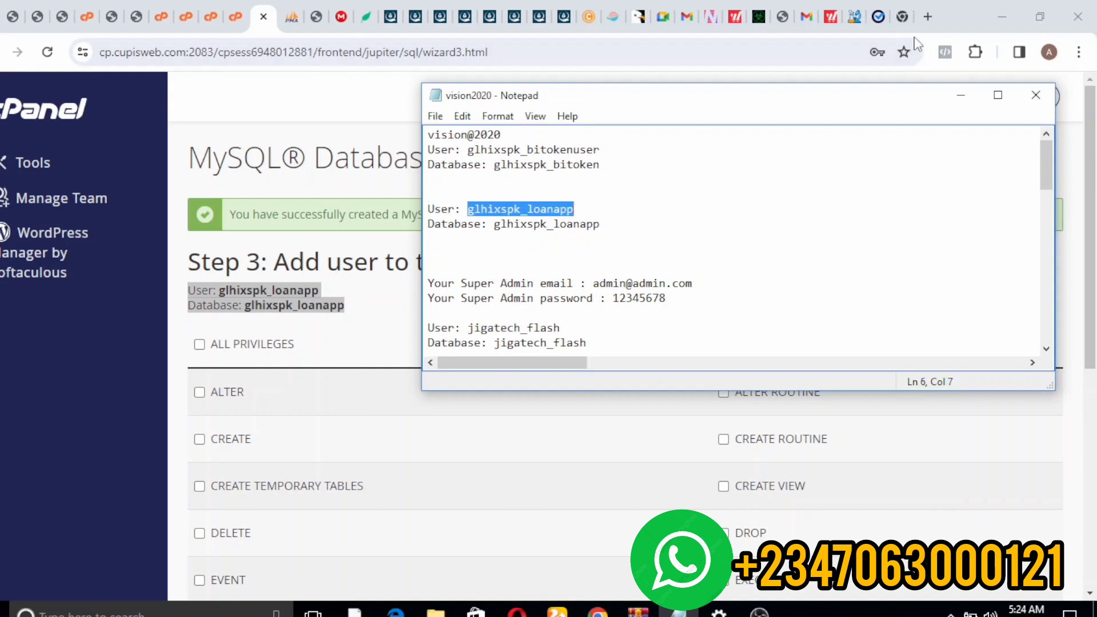
# - Grant ALL PRIVILEGES on glhixspk_loanapp to the user and return to the installer
pyautogui.click(870, 53)
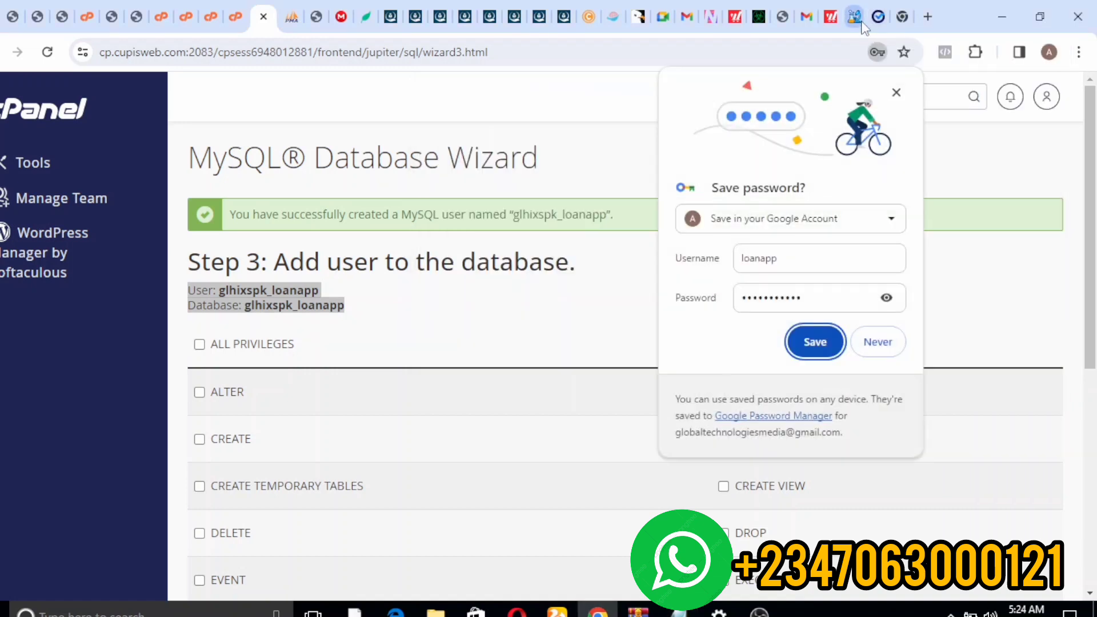
pyautogui.click(201, 334)
pyautogui.click(200, 344)
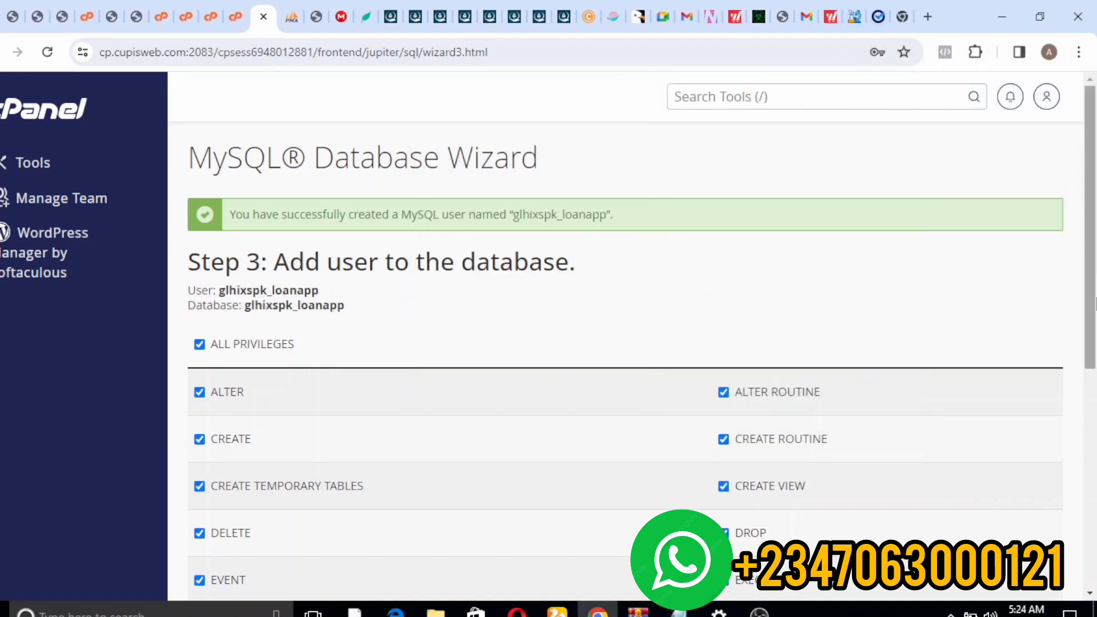
pyautogui.moveTo(1093, 350); pyautogui.dragTo(1094, 571)
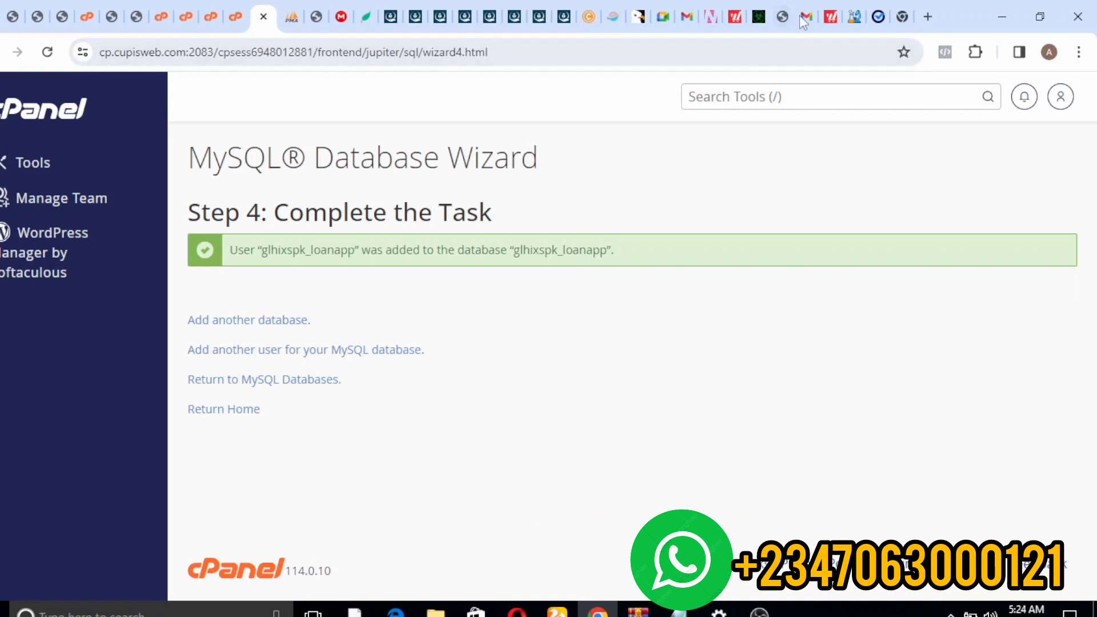
pyautogui.click(878, 16)
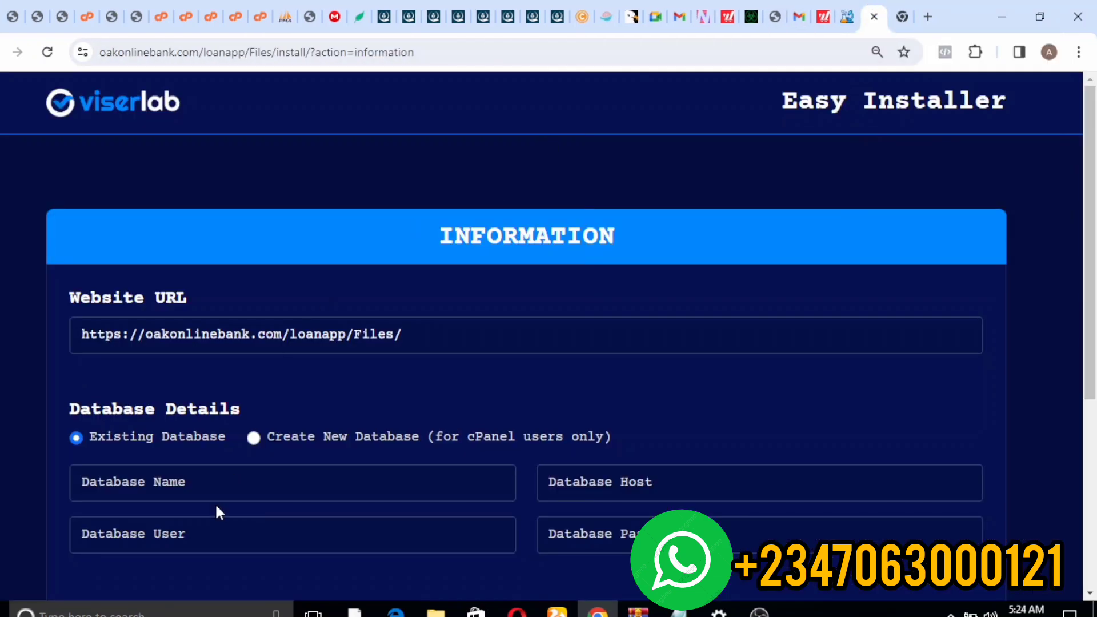
# - Fill database name and user with glhixspk_loanapp and set host to localhost
pyautogui.click(171, 486)
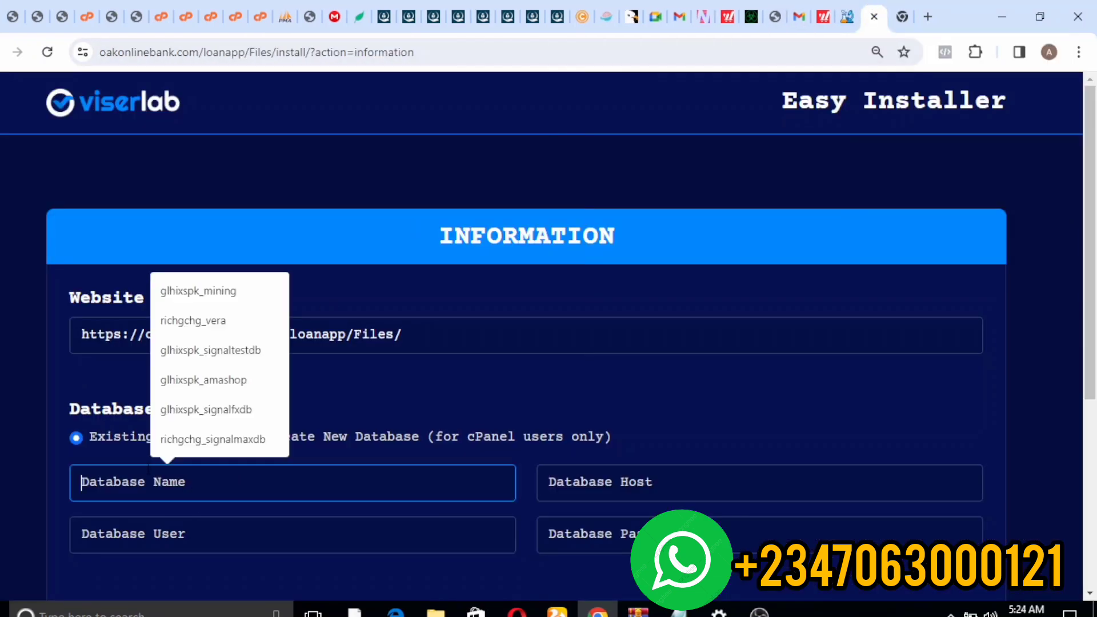
pyautogui.hotkey('ctrl', 'v')
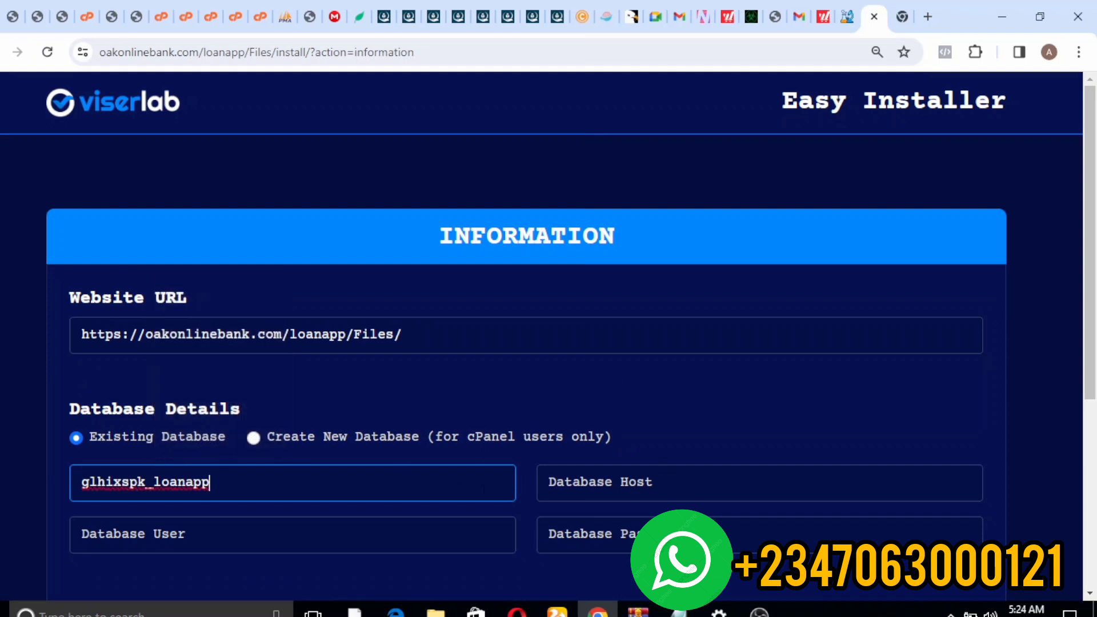
pyautogui.click(292, 535)
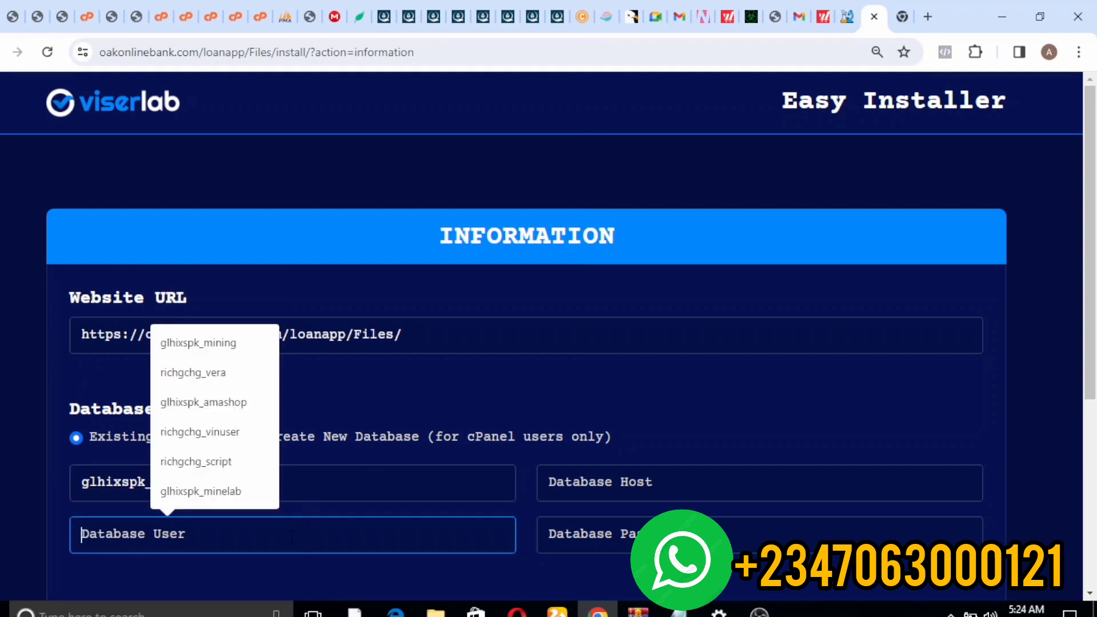
pyautogui.hotkey('ctrl', 'v')
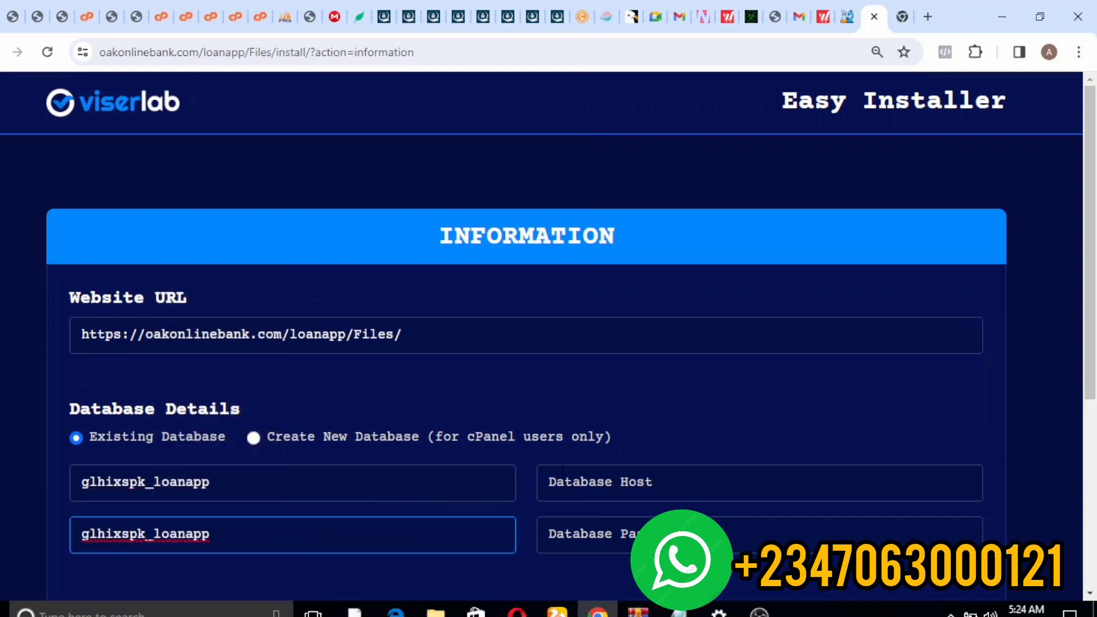
pyautogui.click(759, 483)
pyautogui.click(634, 529)
# - Paste the saved database password from the notes into the password field
pyautogui.click(601, 546)
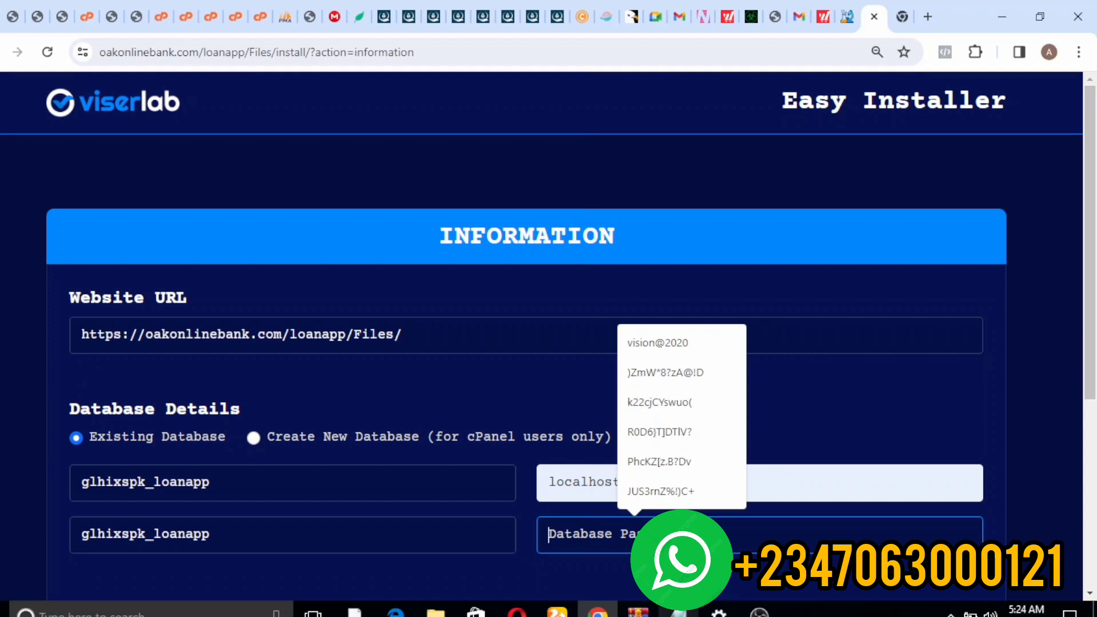
pyautogui.click(679, 611)
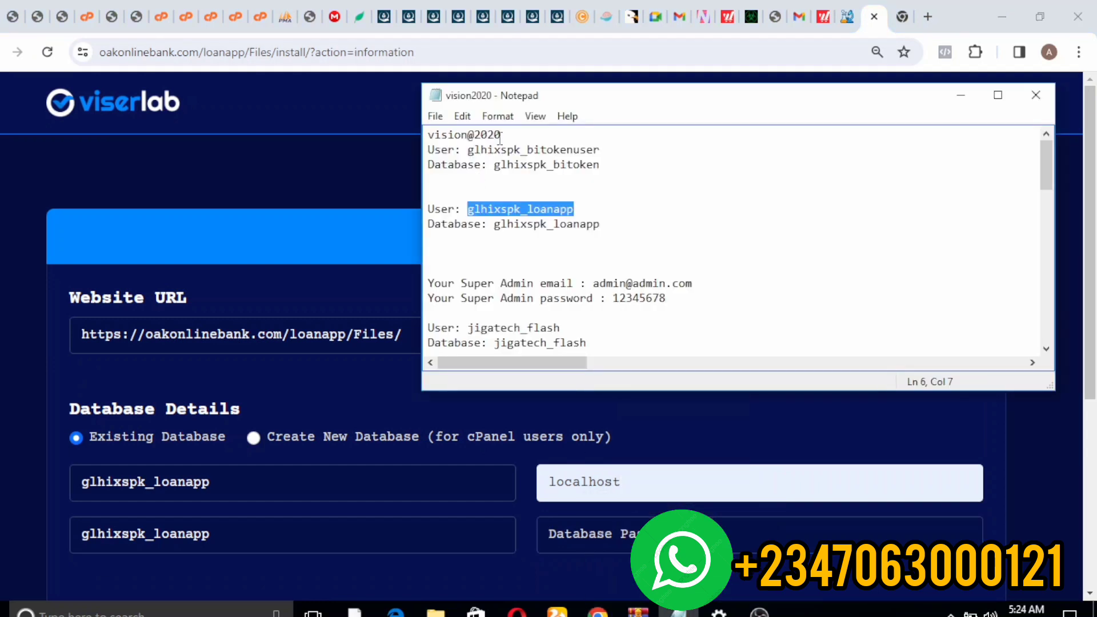
pyautogui.moveTo(503, 133); pyautogui.dragTo(431, 107)
pyautogui.hotkey('ctrl', 'c')
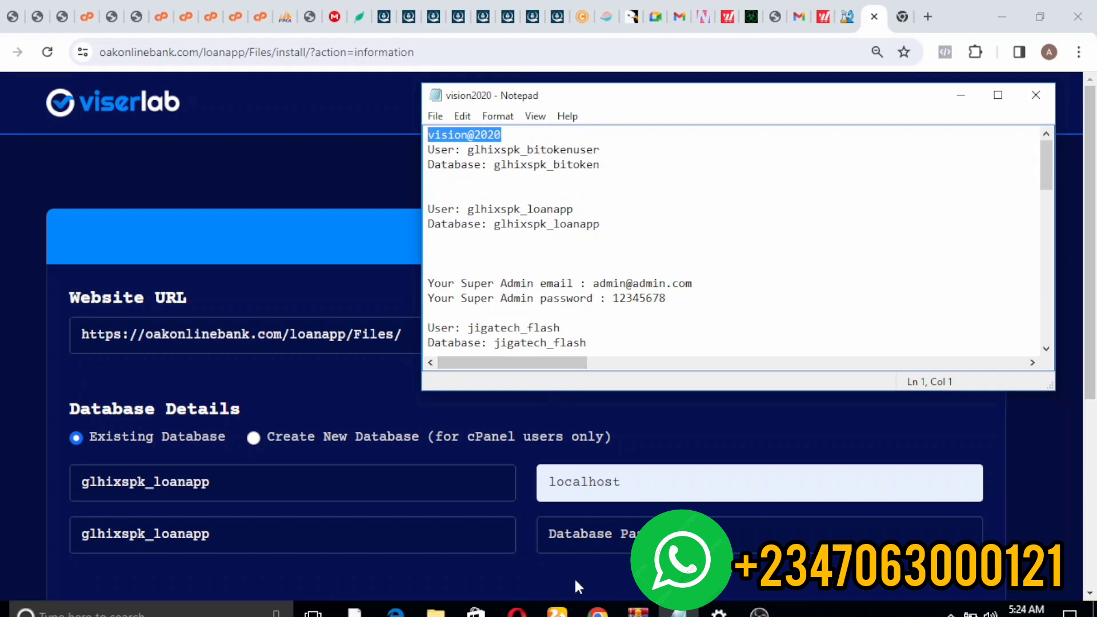
pyautogui.click(563, 543)
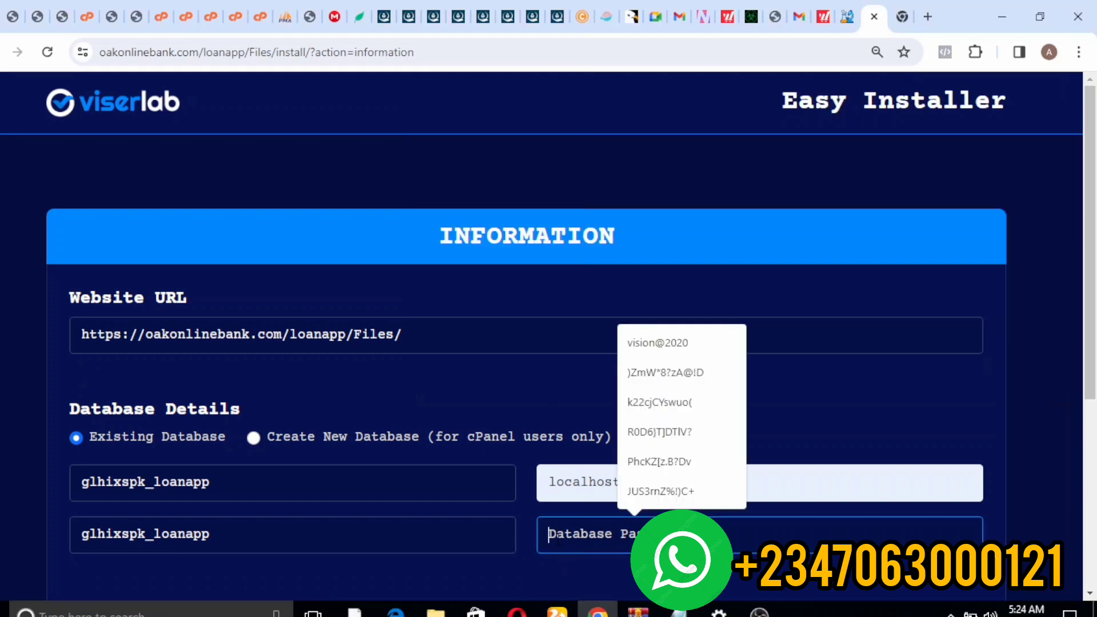
pyautogui.hotkey('ctrl', 'v')
# - Set the admin username to admin and fill the admin password from autofill
pyautogui.scroll(-5, 903, 404)
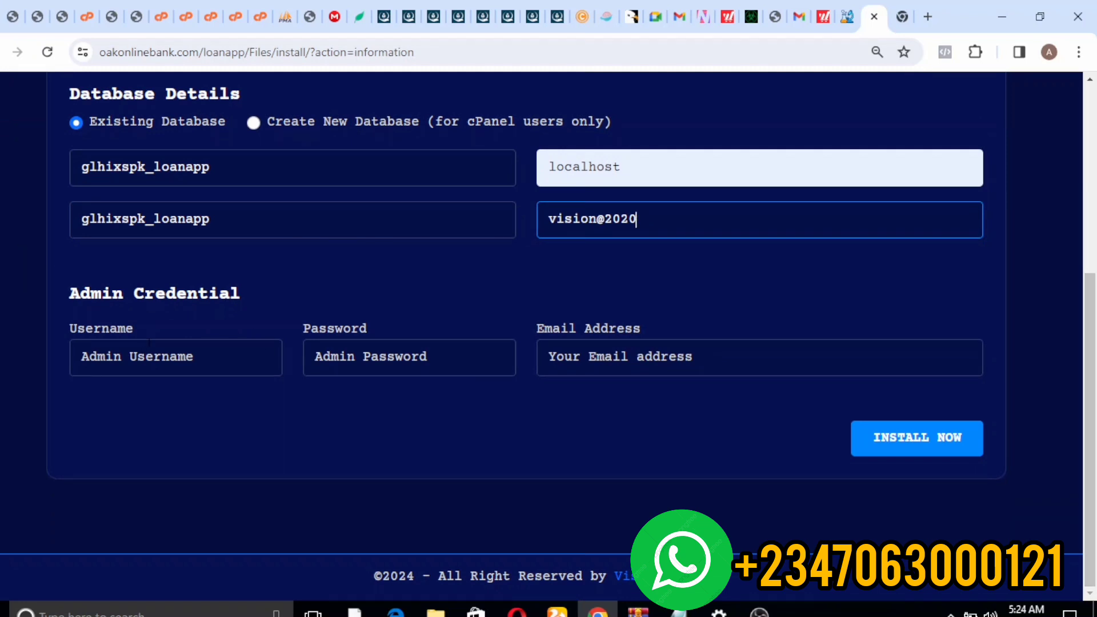
pyautogui.click(149, 357)
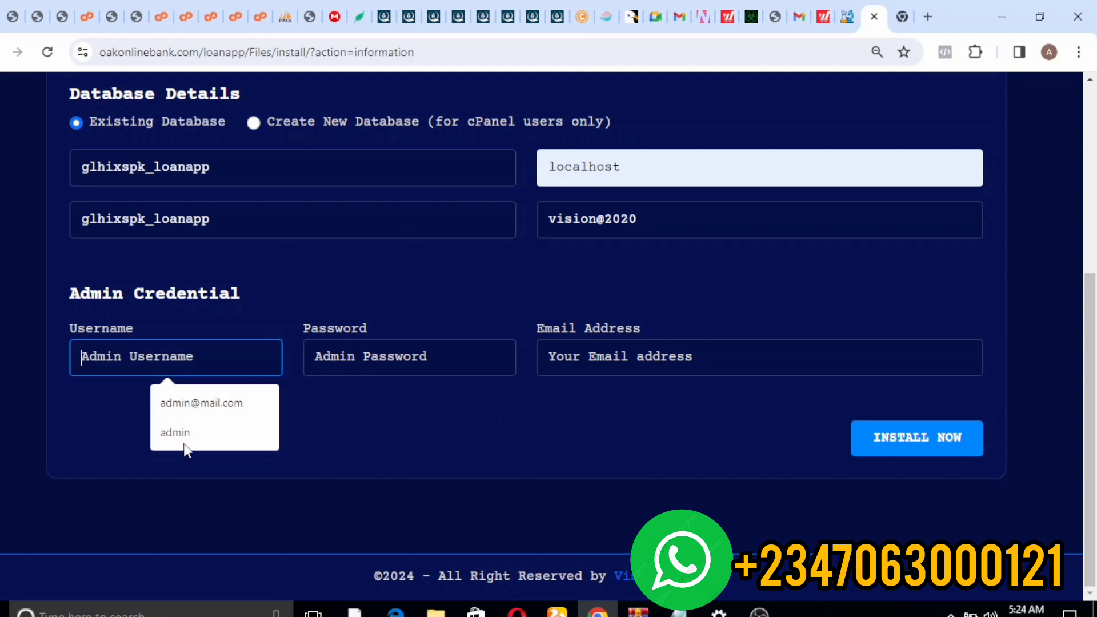
pyautogui.click(173, 432)
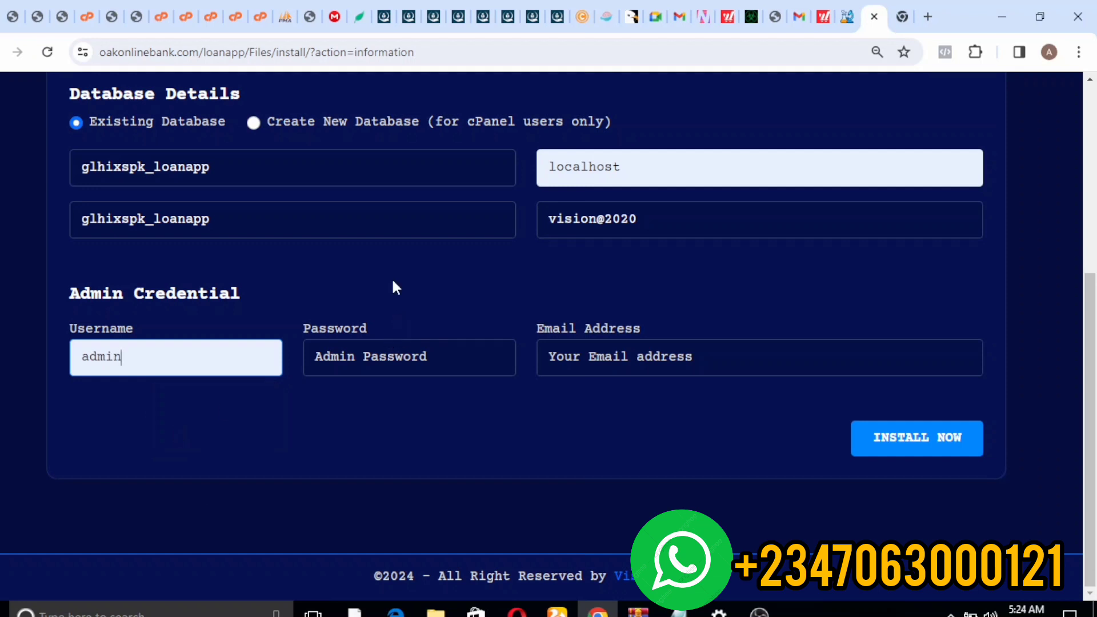
pyautogui.click(365, 351)
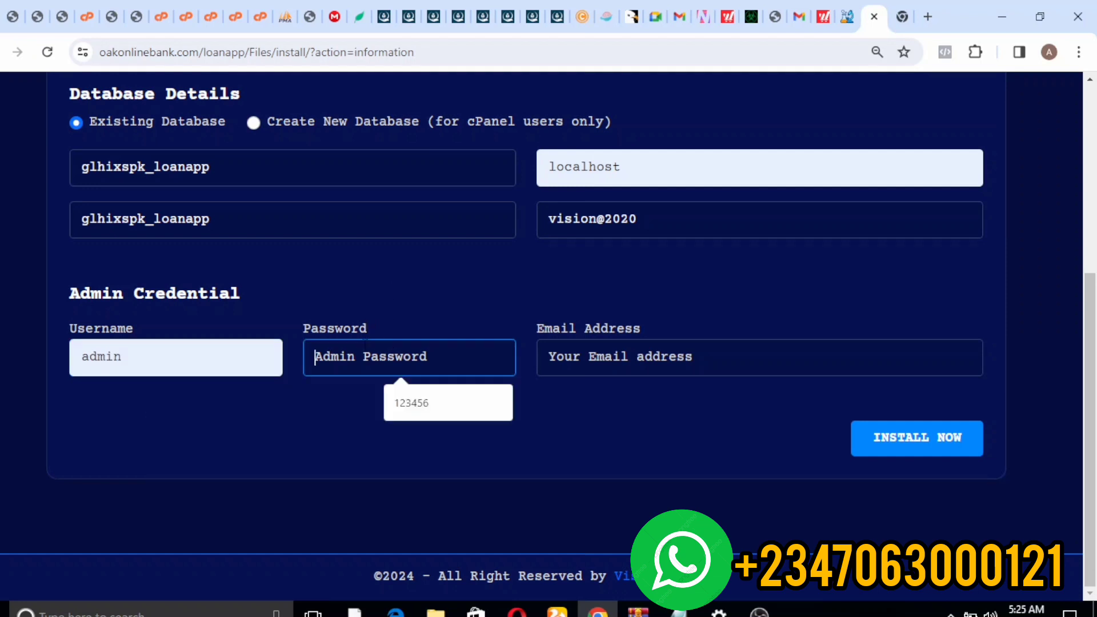
pyautogui.click(424, 382)
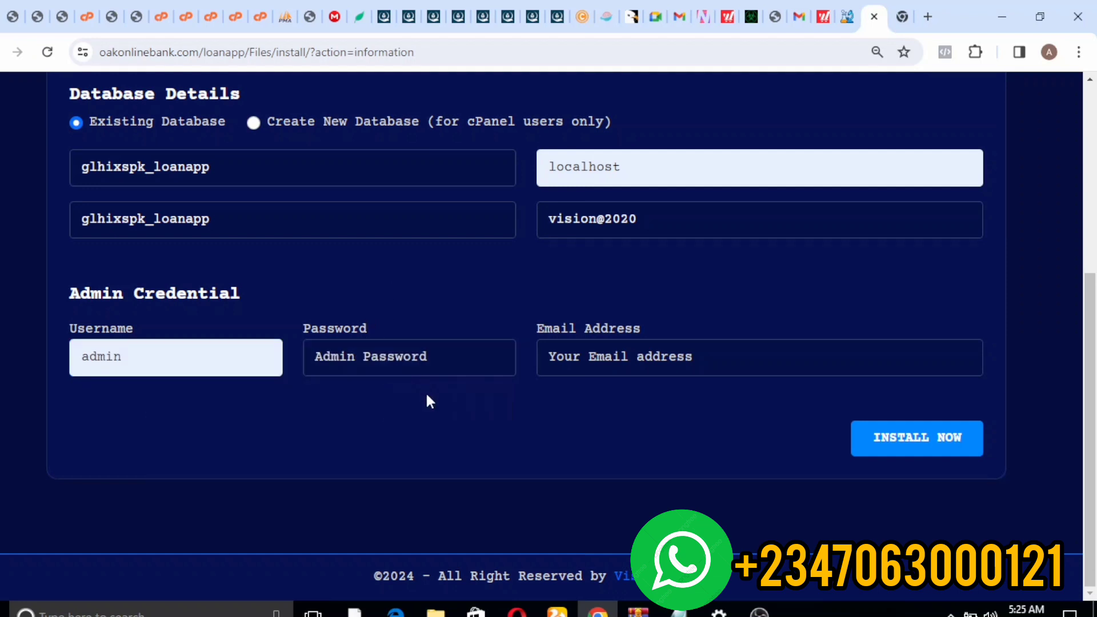
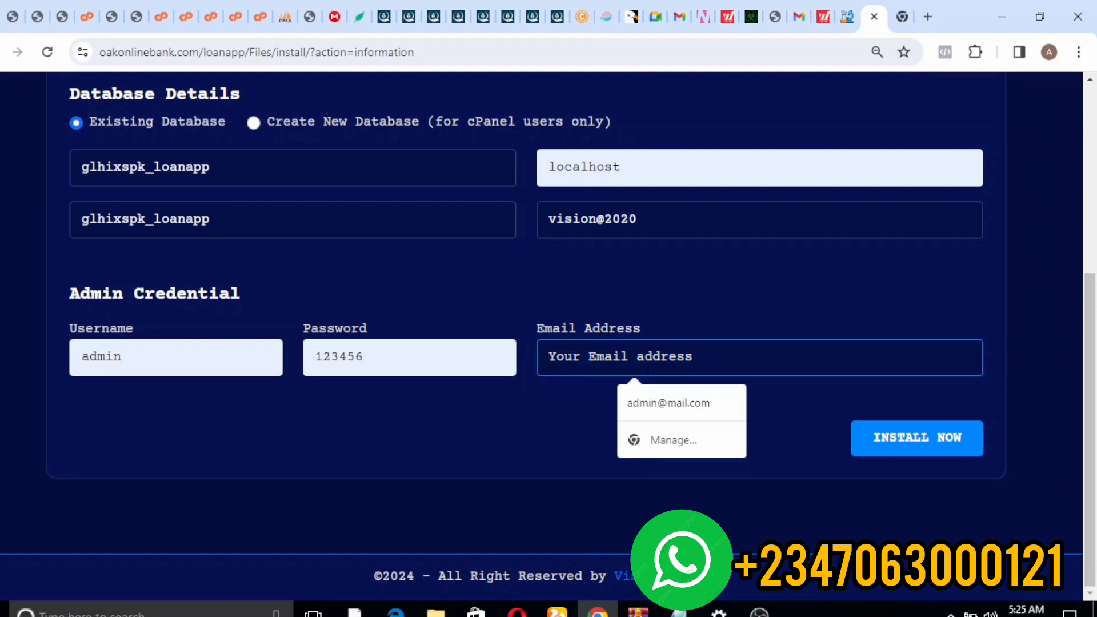
# - Fill the admin e-mail field with the saved address from browser autofill
pyautogui.click(662, 402)
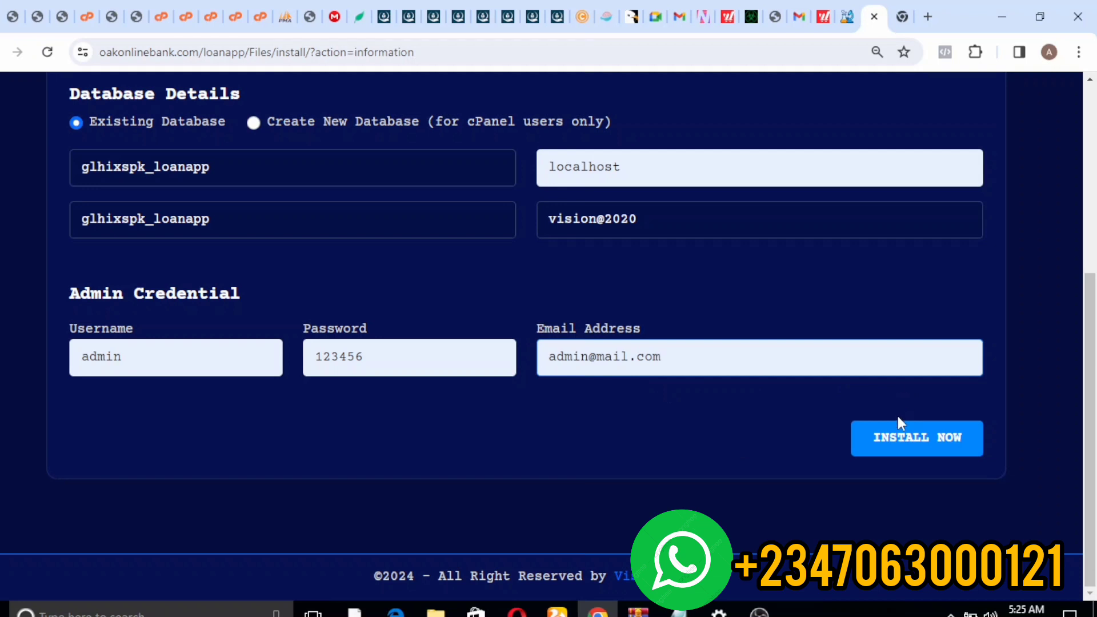
# - Run INSTALL NOW, then bring up the link options for GO TO WEBSITE AND ACTIVATE on the success page
pyautogui.click(901, 438)
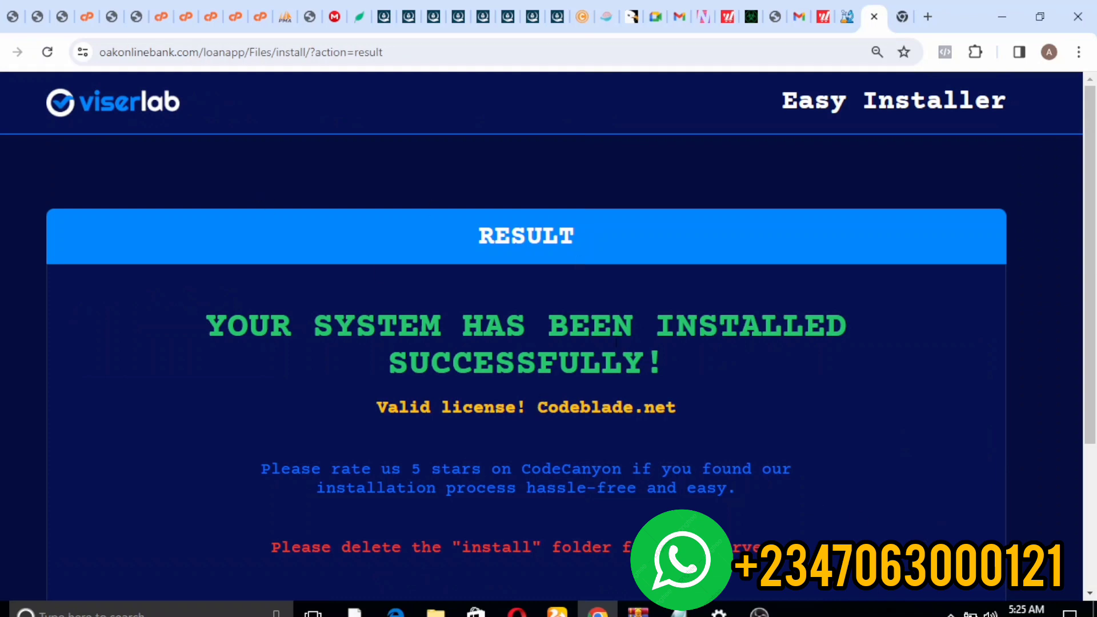
pyautogui.moveTo(1094, 277); pyautogui.dragTo(1093, 420)
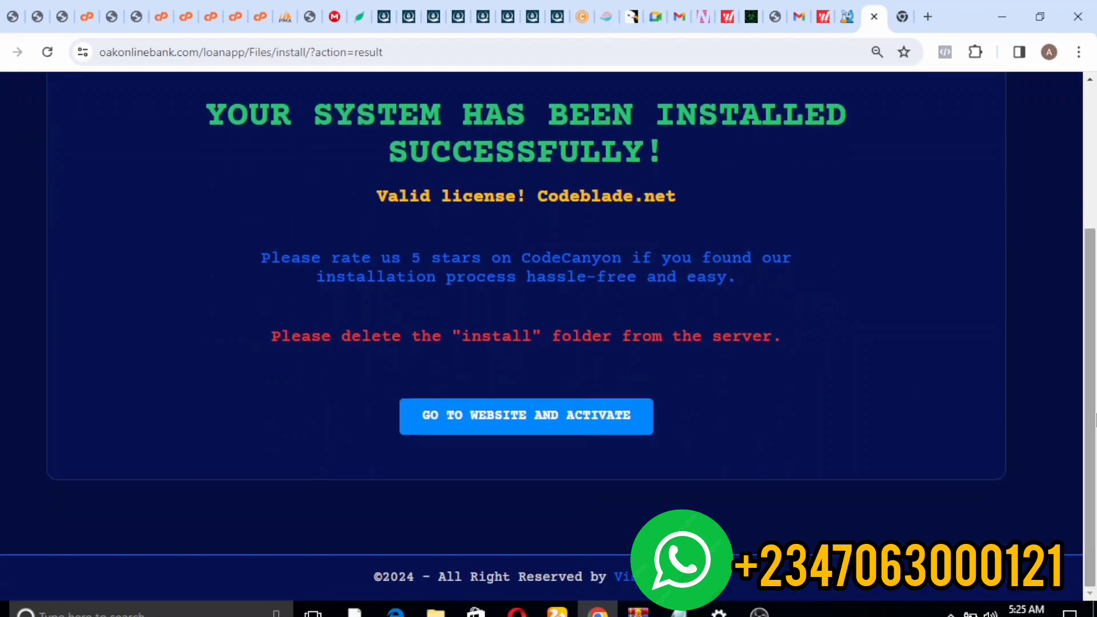
pyautogui.rightClick(540, 413)
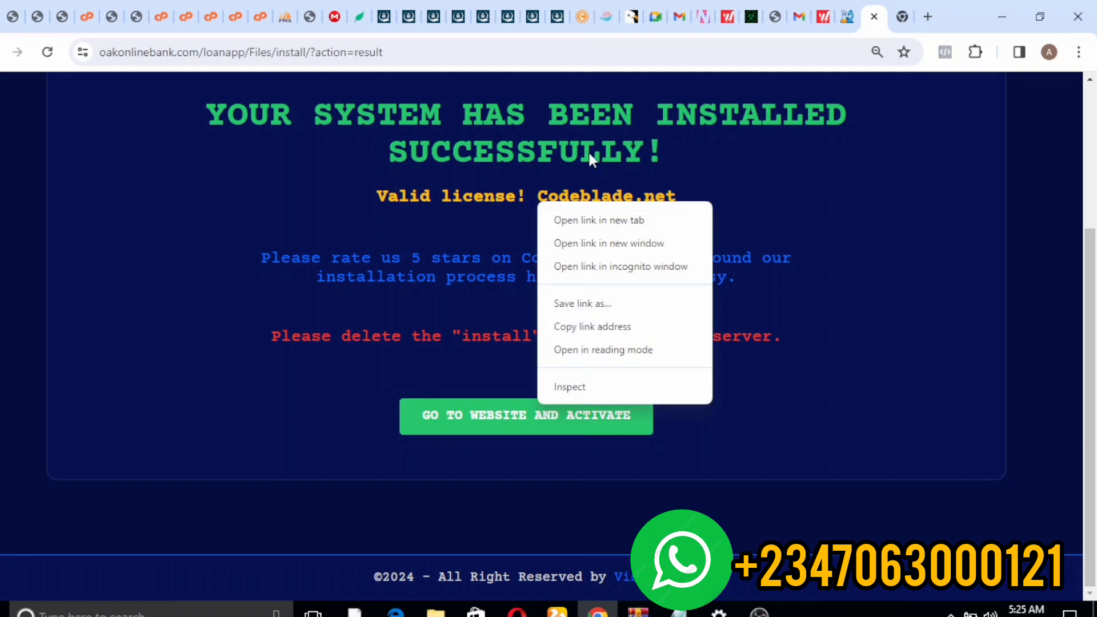
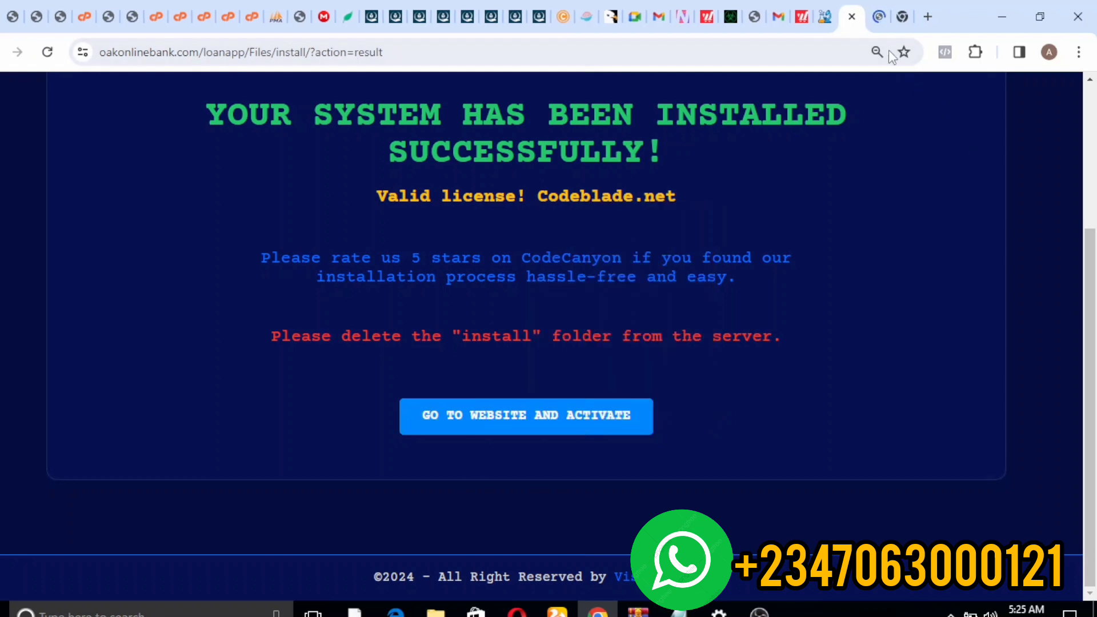
# - Switch to the new RapidLab homepage tab, allow its cookies, and check the loanapp/Files URL
pyautogui.click(877, 15)
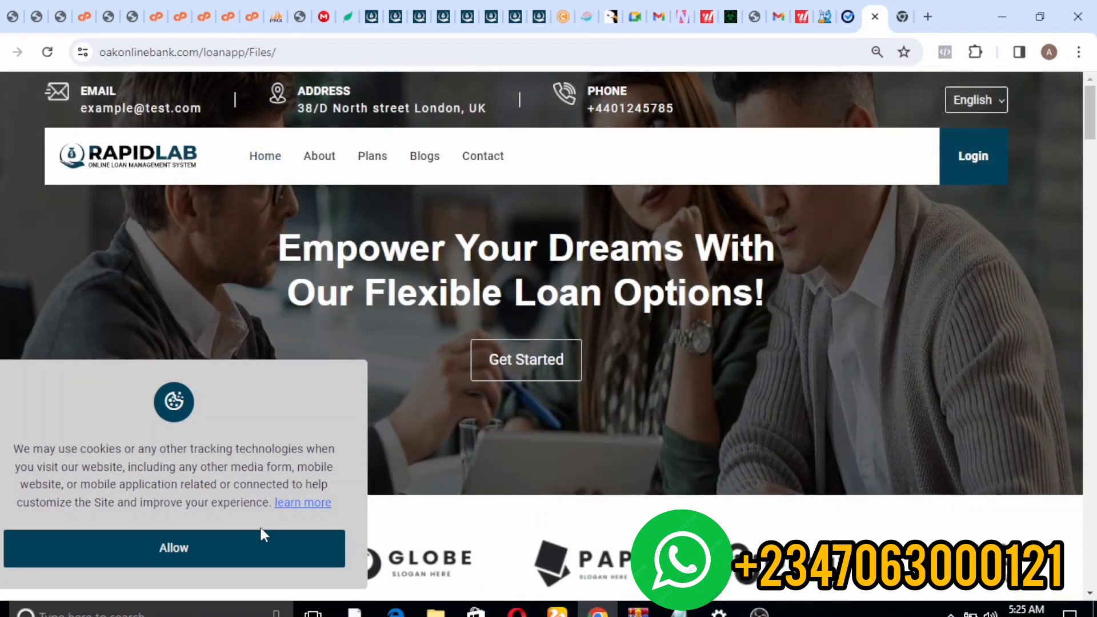
pyautogui.click(247, 548)
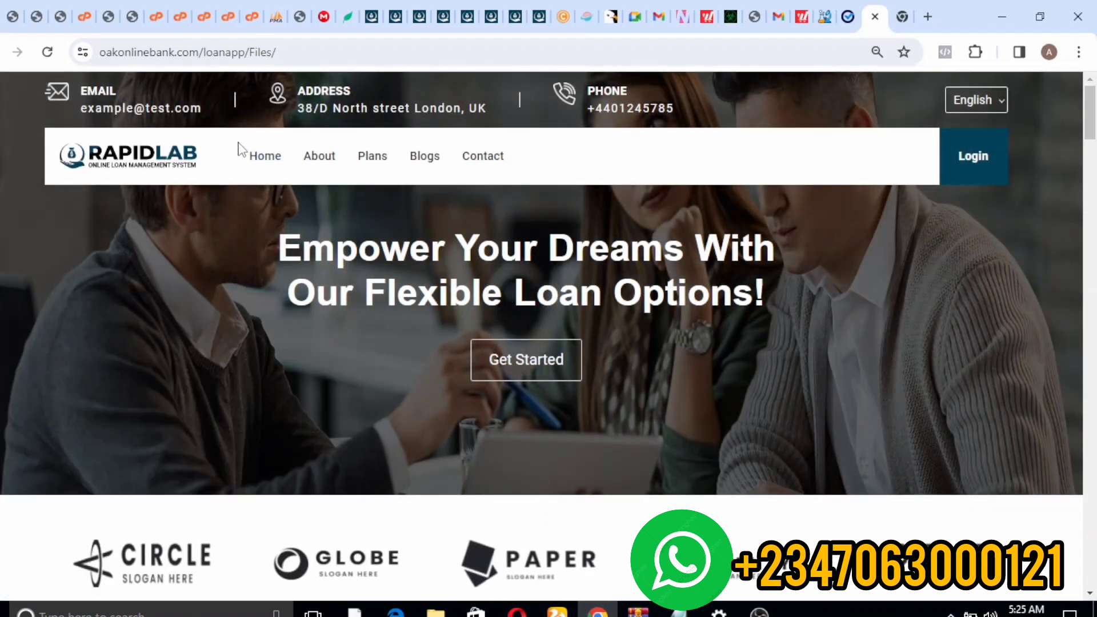
pyautogui.click(280, 51)
pyautogui.click(280, 49)
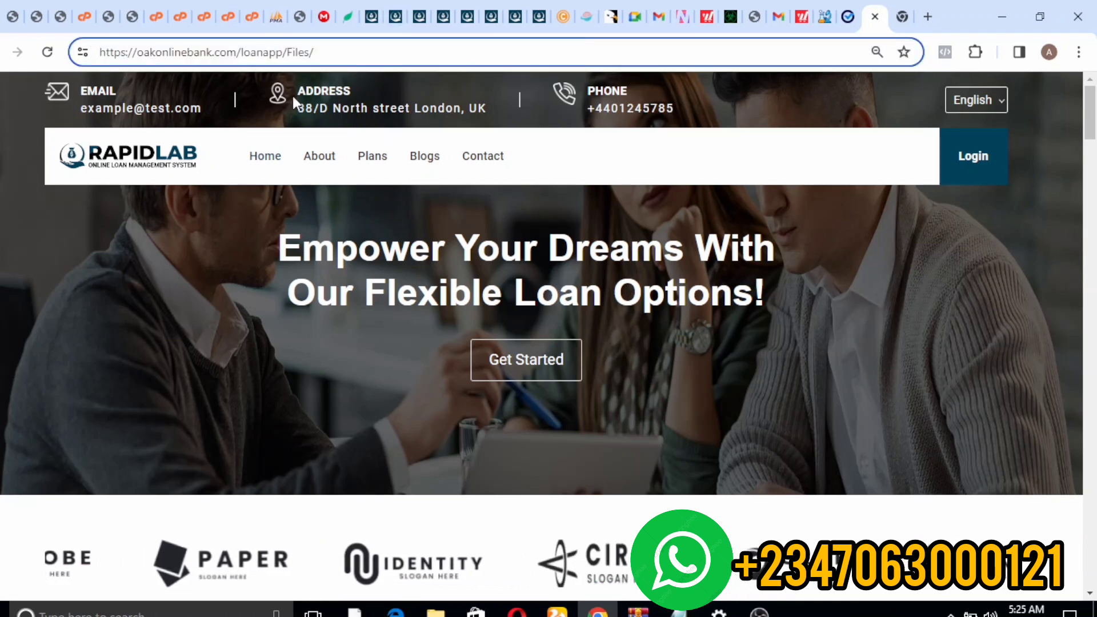
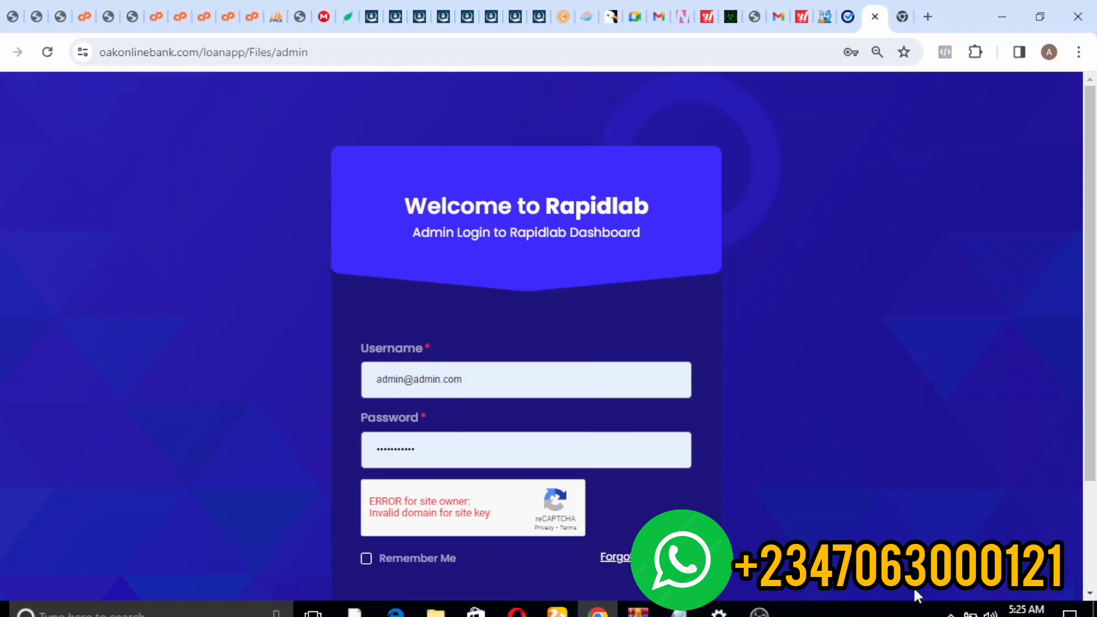
# - Review the user's My Loans page, then view the admin Dashboard: 1 total user, 1 active, 2 running loans
pyautogui.click(539, 13)
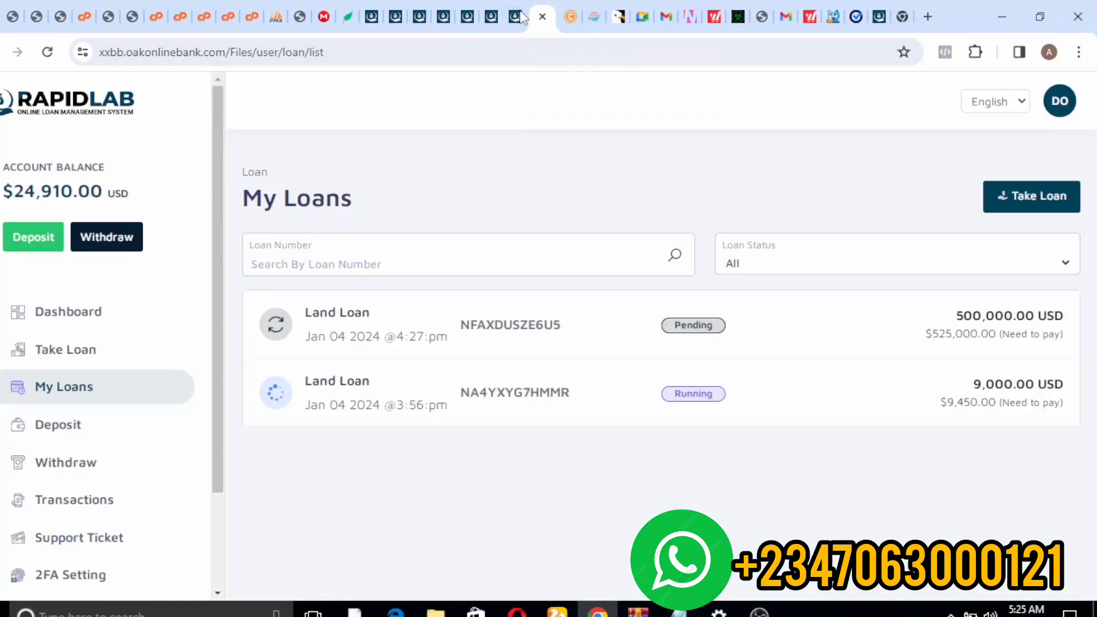
pyautogui.click(520, 24)
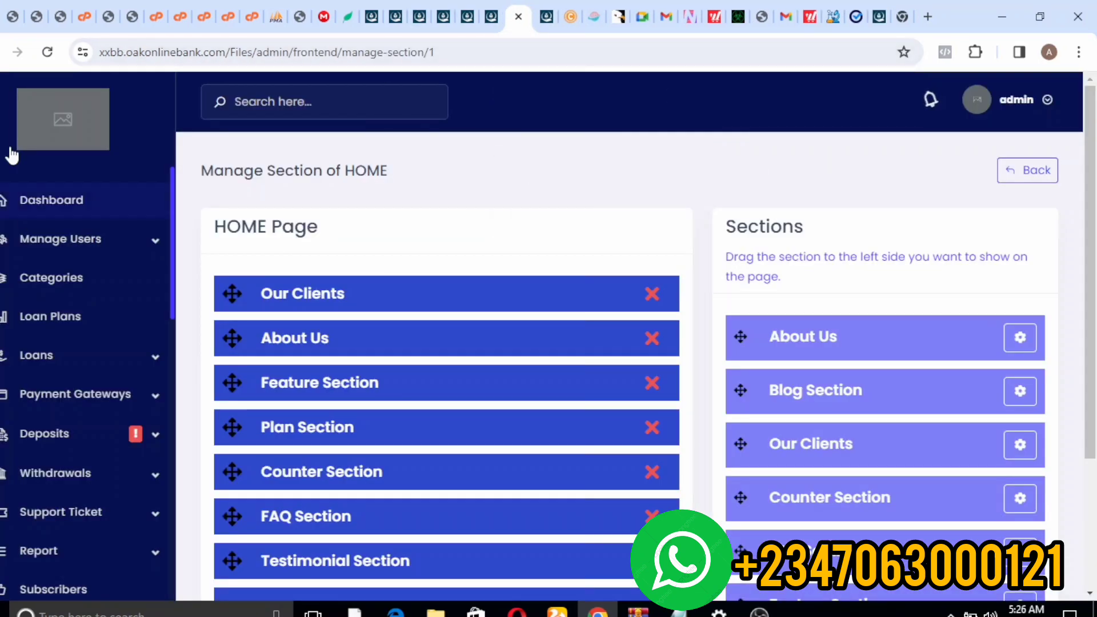
pyautogui.click(42, 196)
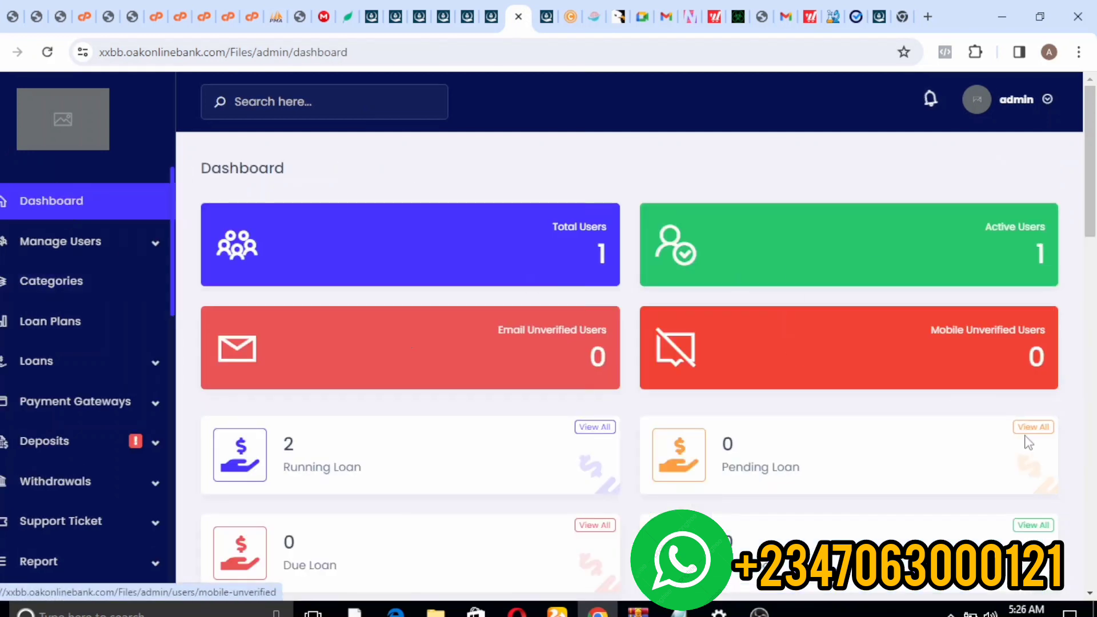